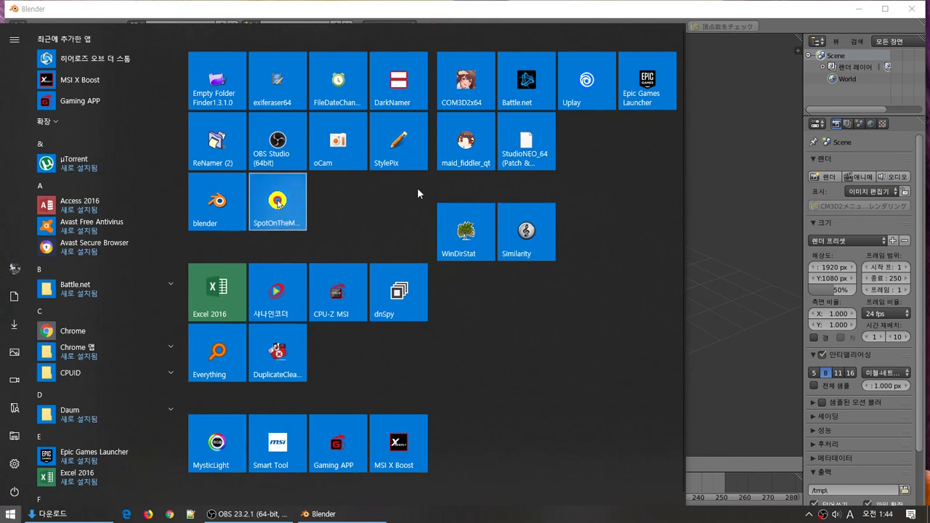
- Import the MikuMikuDance model AraHaanLD.pmx from the kLiR_Ara(LD)1.04 folder into the empty scene
{"action": "key", "text": "Escape"}
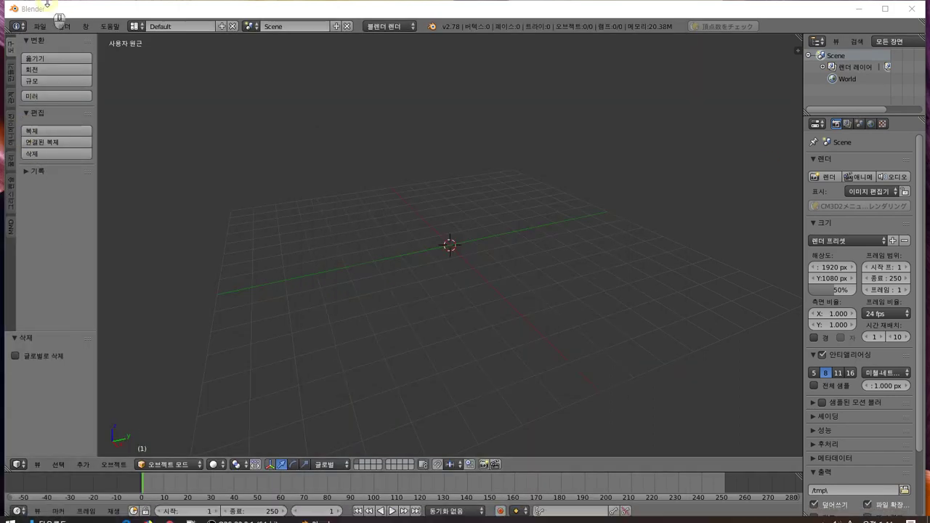
{"action": "left_click", "coordinate": [39, 26]}
{"action": "left_click", "coordinate": [131, 268]}
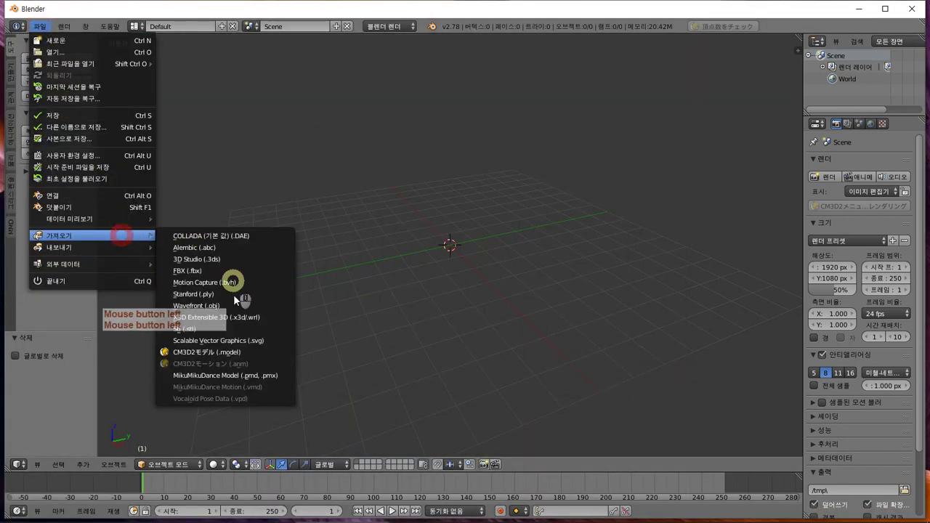
{"action": "left_click", "coordinate": [244, 374]}
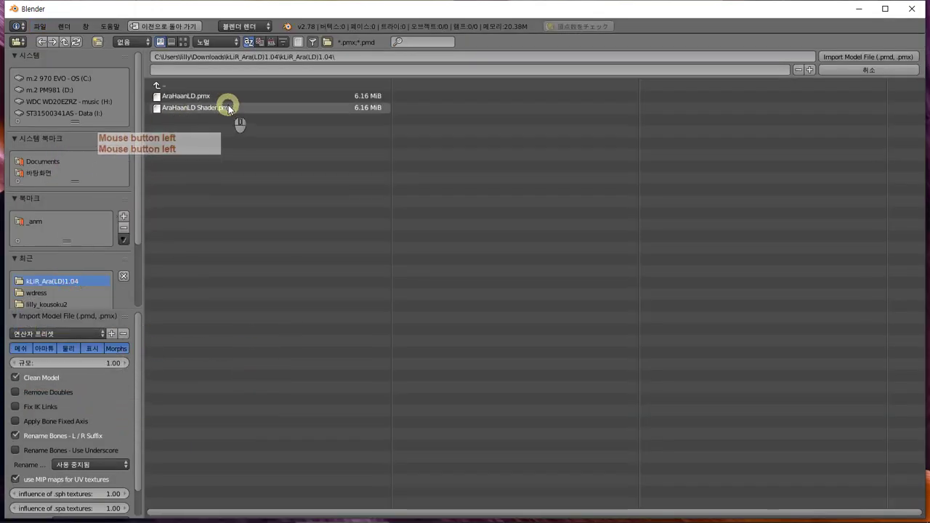
{"action": "left_click", "coordinate": [232, 93]}
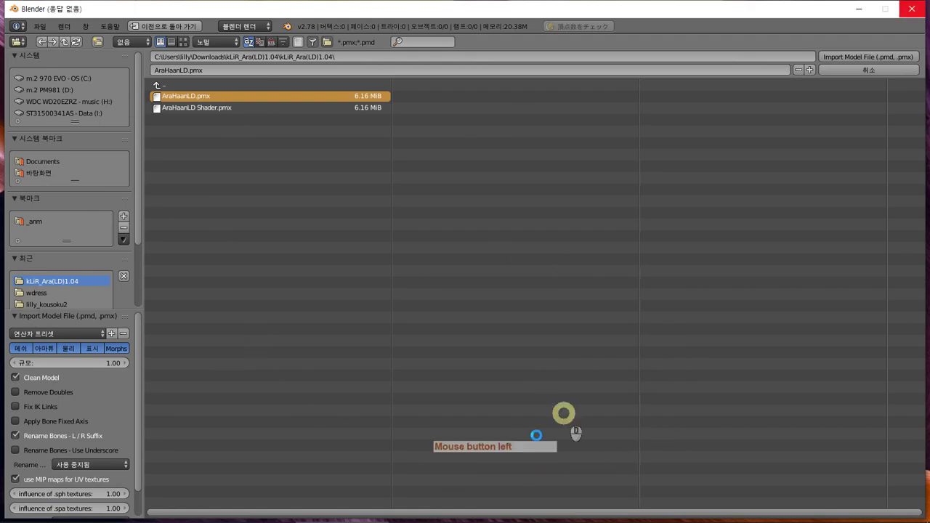
- Open a new File Explorer window beside Blender and go to the Mod folder inside COM3D2
{"action": "mouse_move", "coordinate": [428, 518]}
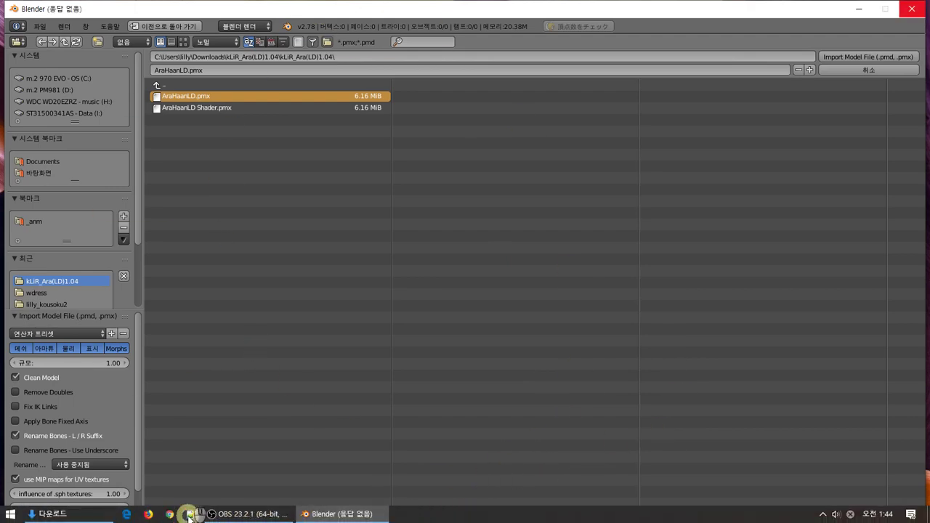
{"action": "right_click", "coordinate": [94, 514]}
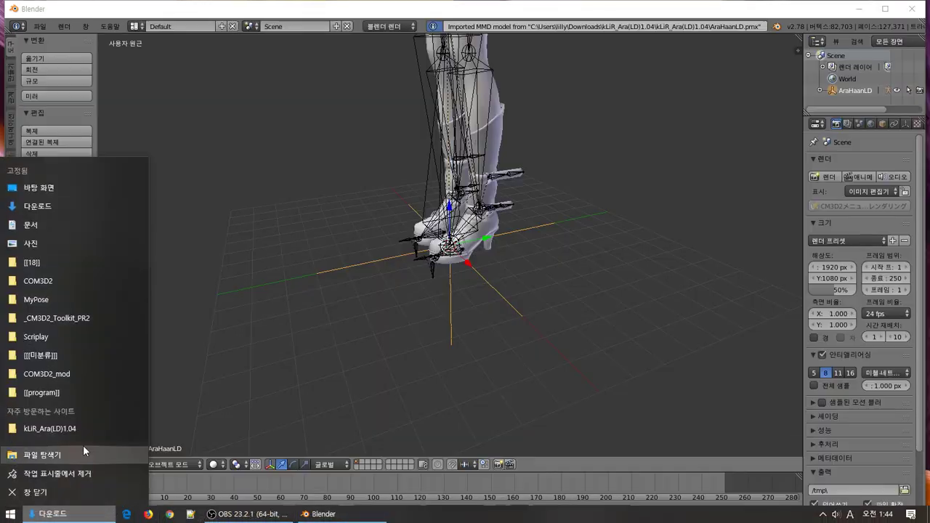
{"action": "left_click", "coordinate": [82, 455]}
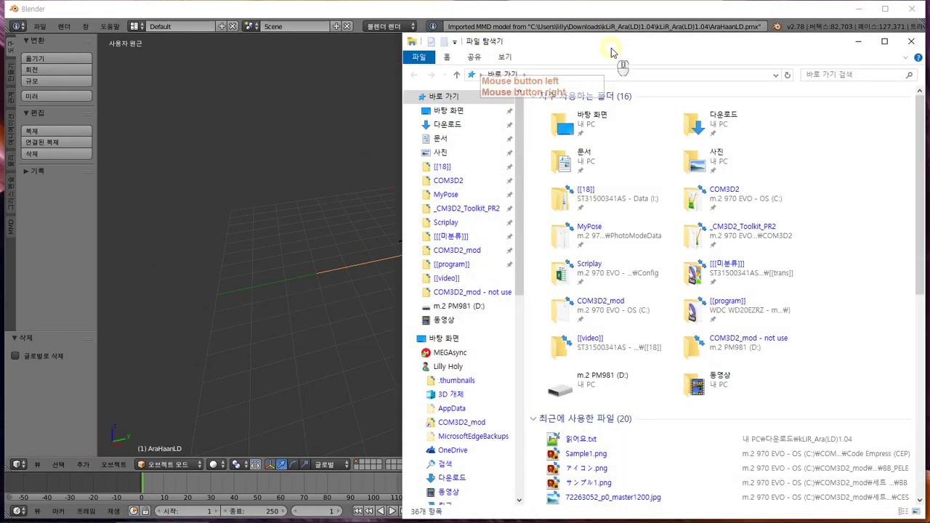
{"action": "left_click_drag", "start_coordinate": [620, 41], "coordinate": [929, 1]}
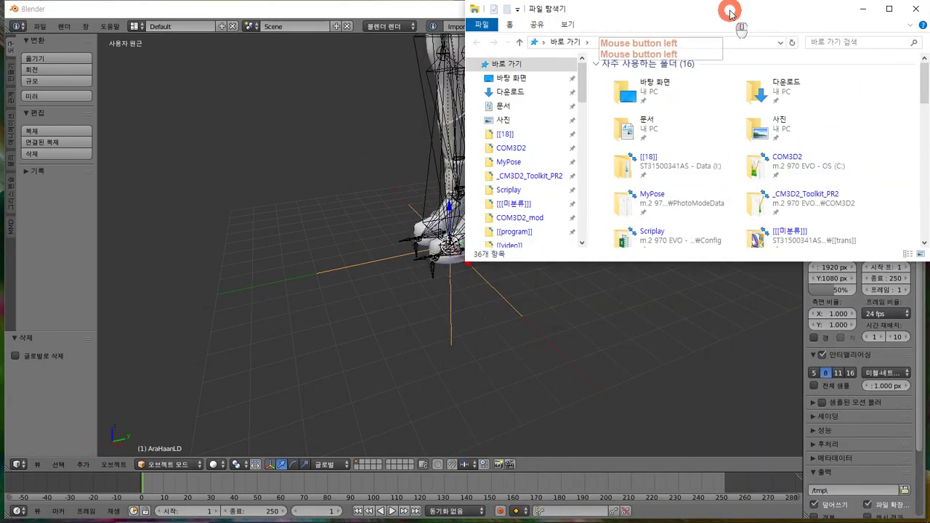
{"action": "left_click_drag", "start_coordinate": [731, 10], "coordinate": [925, 231]}
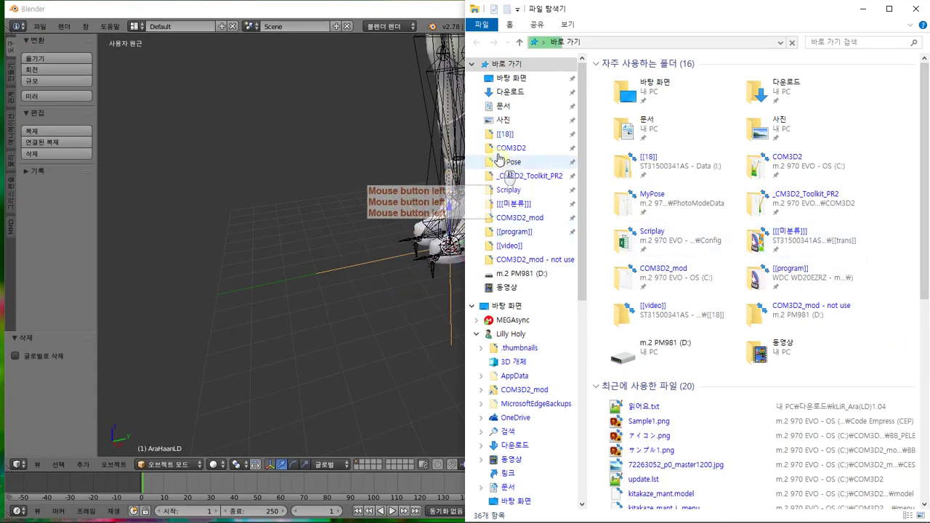
{"action": "left_click", "coordinate": [502, 149]}
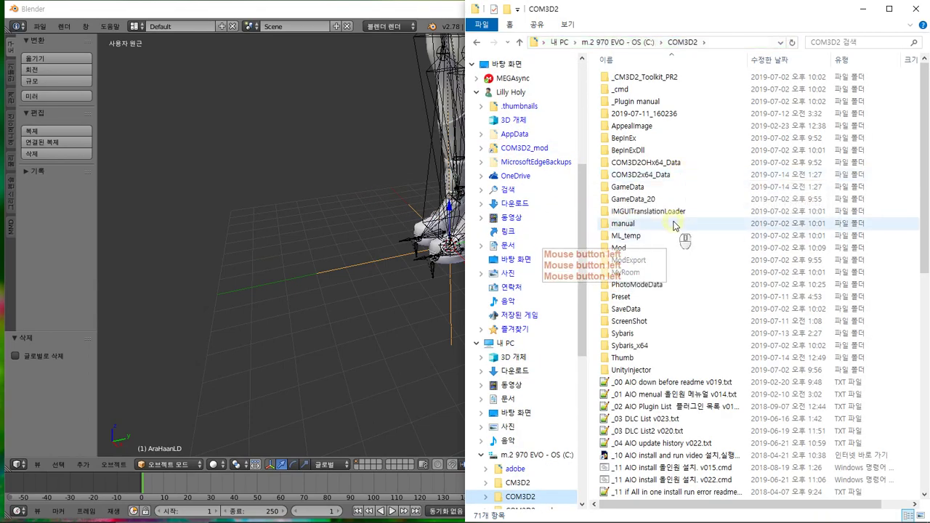
{"action": "double_click", "coordinate": [658, 249]}
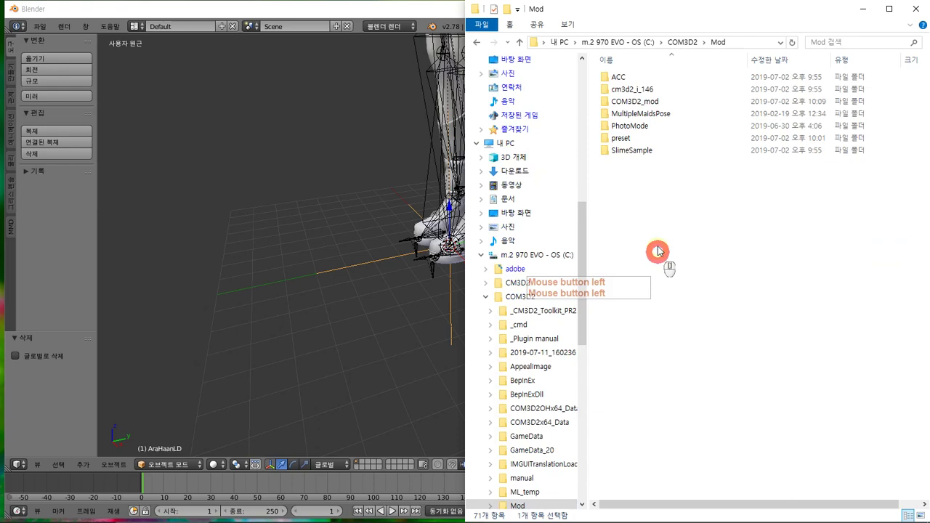
- Delete the COM3D2_mod folder link from the Mod folder
{"action": "right_click", "coordinate": [637, 102]}
{"action": "left_click", "coordinate": [726, 390]}
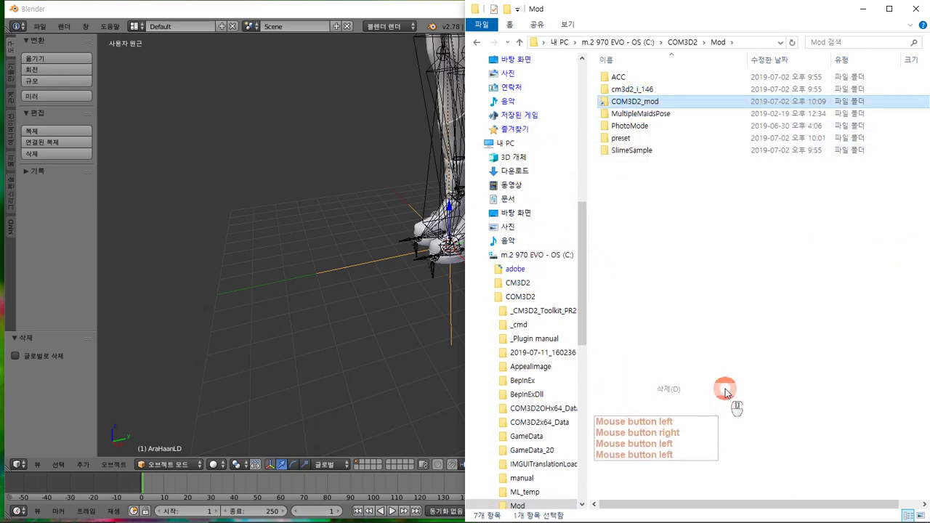
{"action": "left_click_drag", "start_coordinate": [585, 234], "coordinate": [585, 254]}
- Switch back to Blender and frame the whole imported character in the 3D view
{"action": "left_click", "coordinate": [282, 235]}
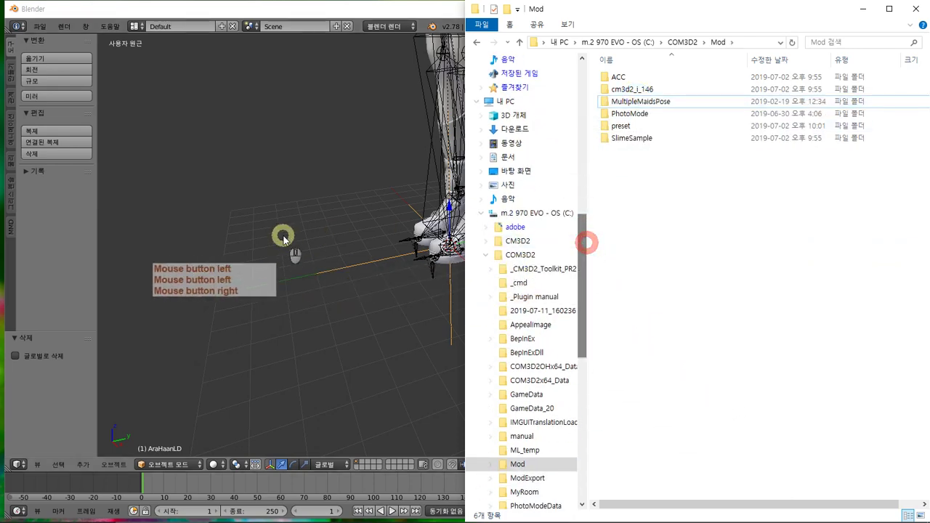
{"action": "right_click", "coordinate": [452, 195]}
{"action": "middle_click_drag", "start_coordinate": [452, 195], "coordinate": [538, 291]}
{"action": "scroll", "coordinate": [538, 292], "scroll_direction": "down", "scroll_amount": 2}
{"action": "middle_click_drag", "start_coordinate": [538, 229], "coordinate": [532, 307], "text": "shift"}
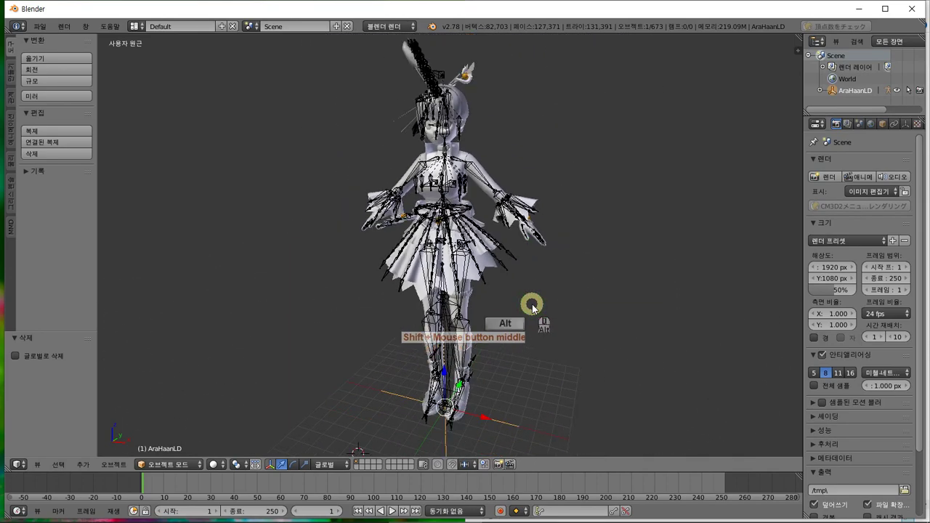
- Search for body0 in Everything and copy the full path of body001.model to the clipboard
{"action": "key", "text": "alt+Tab"}
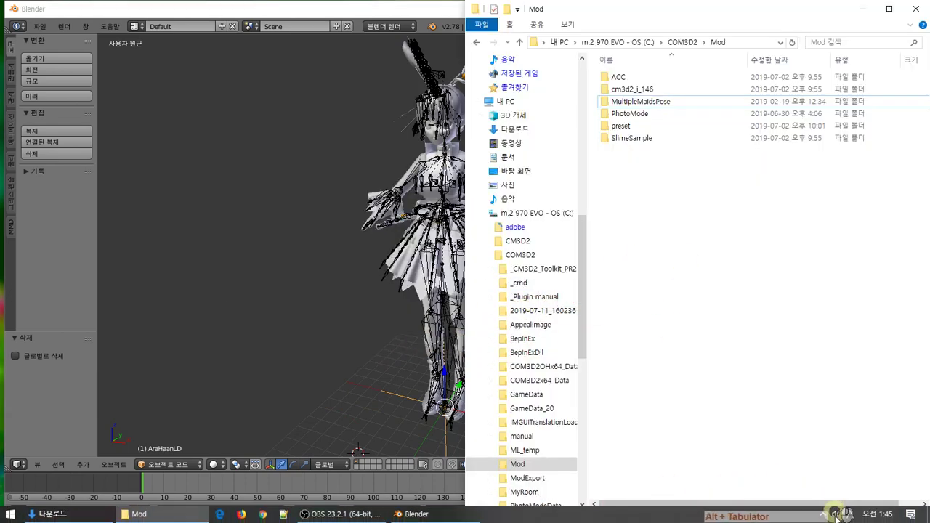
{"action": "left_click", "coordinate": [824, 519]}
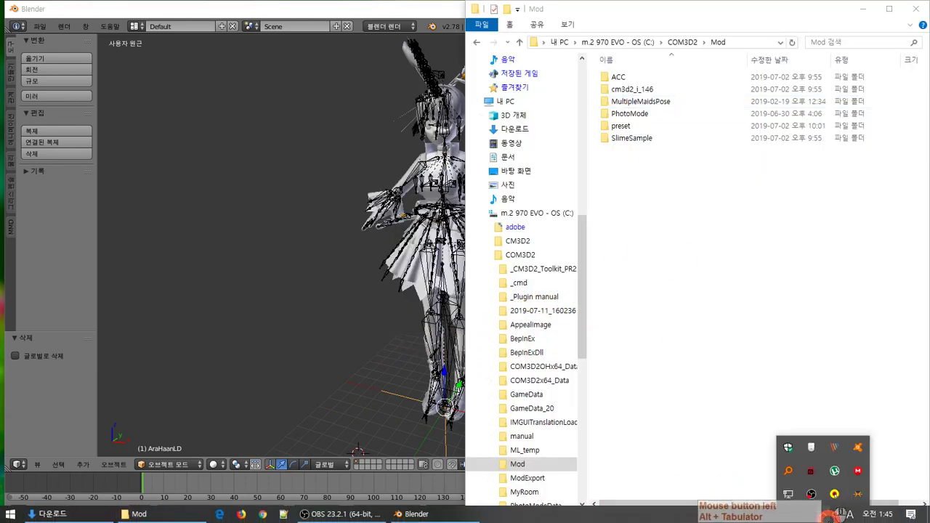
{"action": "left_click", "coordinate": [790, 472]}
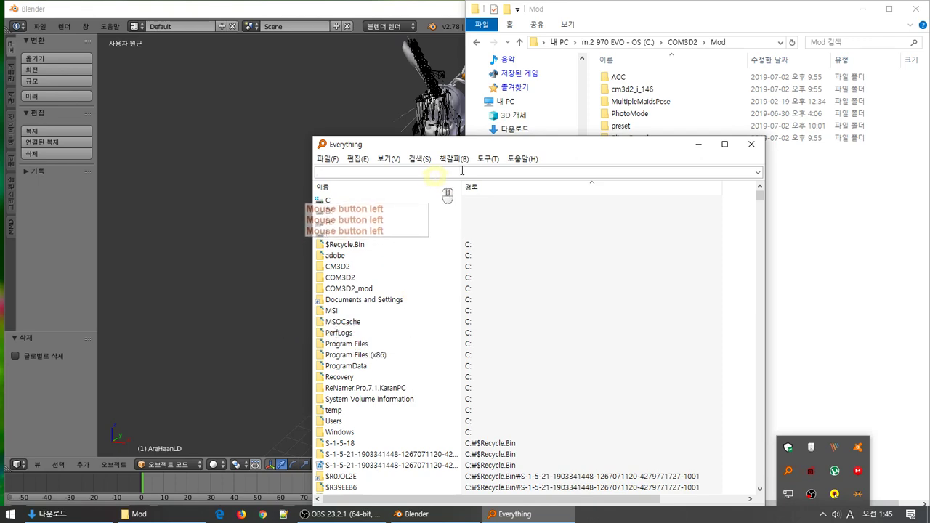
{"action": "type", "text": "body"}
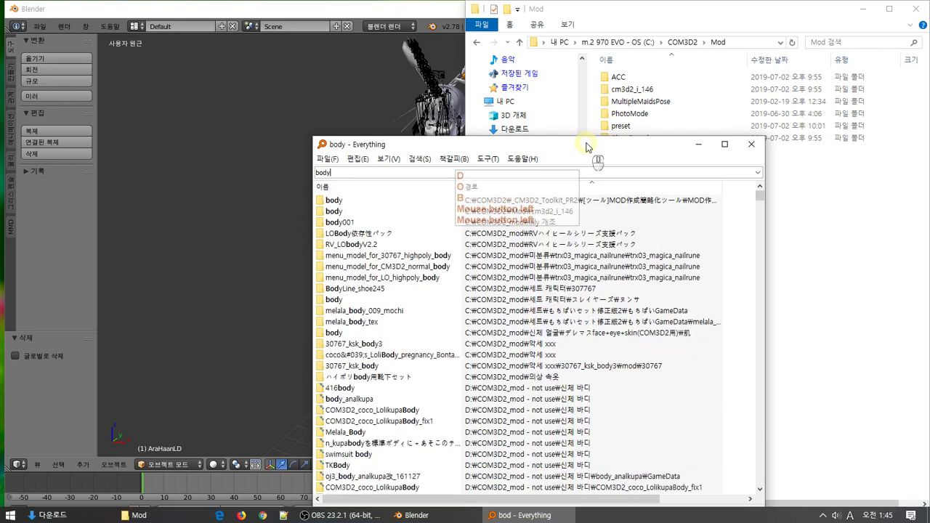
{"action": "type", "text": "0"}
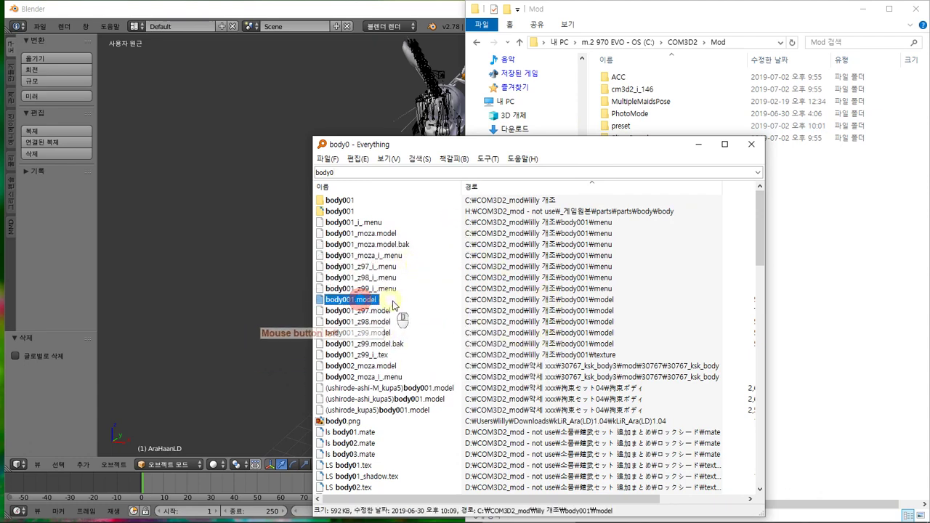
{"action": "right_click", "coordinate": [365, 304]}
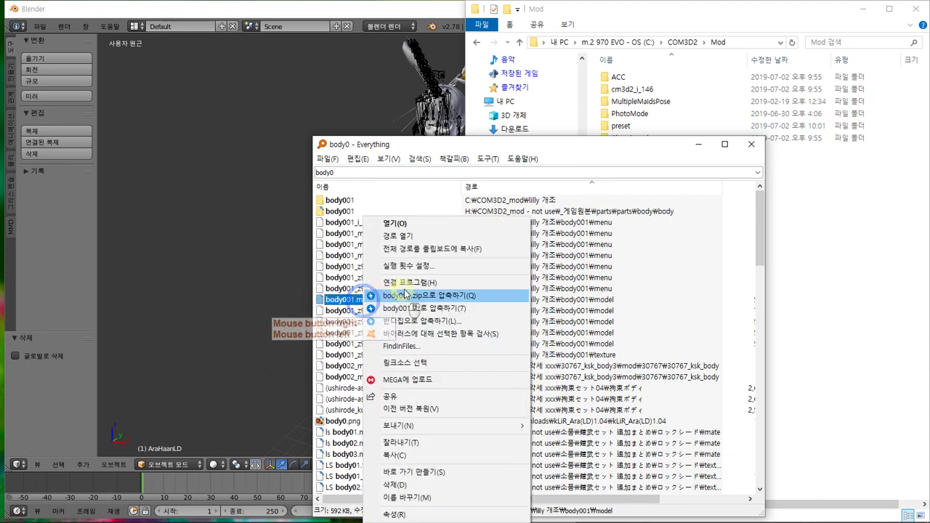
{"action": "left_click", "coordinate": [452, 249]}
- Import body001.model in Blender as a CM3D2 model using the copied path, and switch the 3D view to orthographic
{"action": "left_click", "coordinate": [40, 26]}
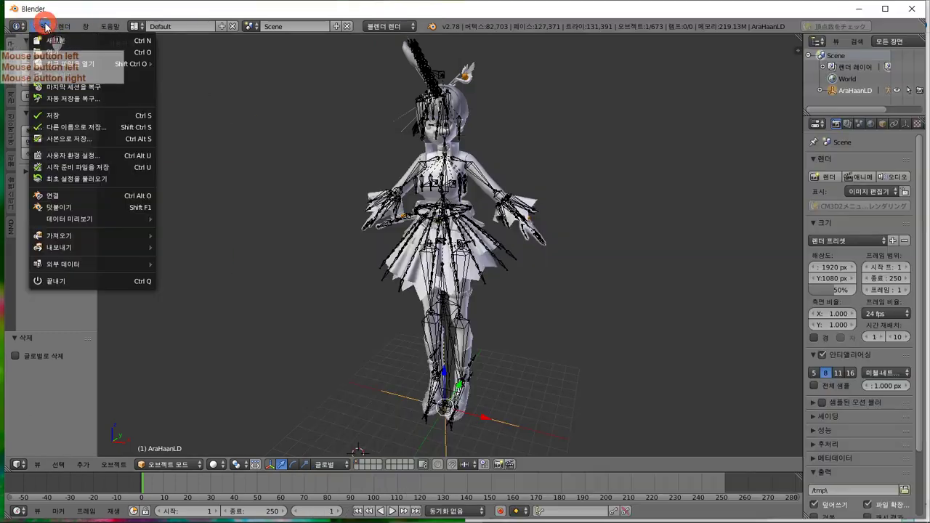
{"action": "left_click", "coordinate": [109, 247]}
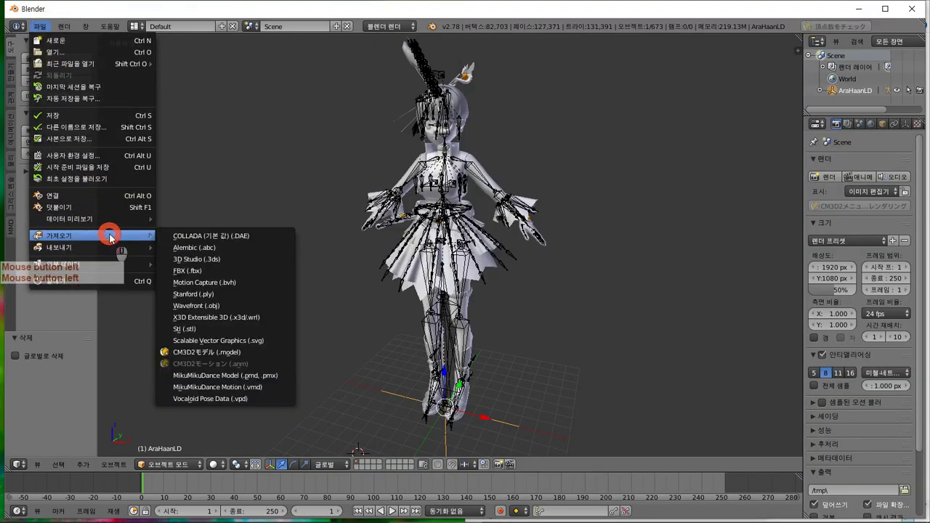
{"action": "left_click", "coordinate": [237, 352]}
{"action": "left_click", "coordinate": [261, 56]}
{"action": "key", "text": "Return"}
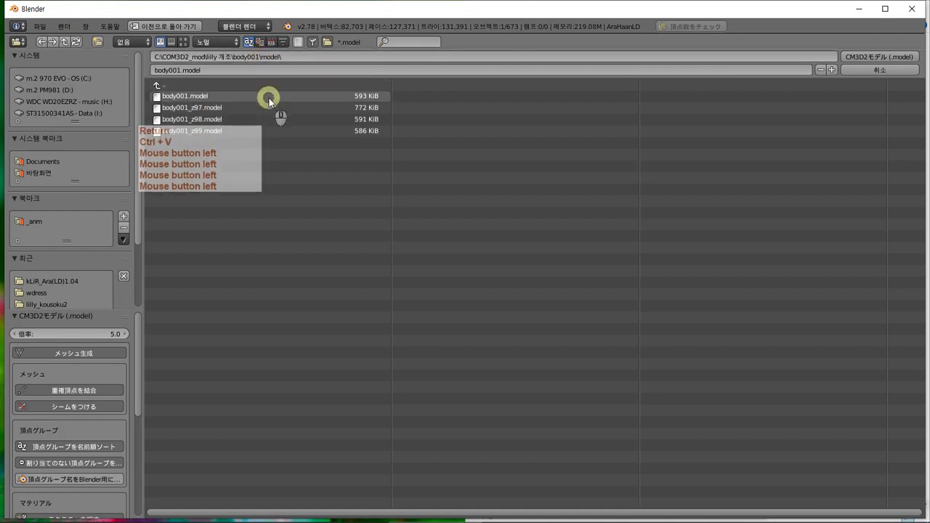
{"action": "left_click", "coordinate": [254, 93]}
{"action": "left_click", "coordinate": [254, 96]}
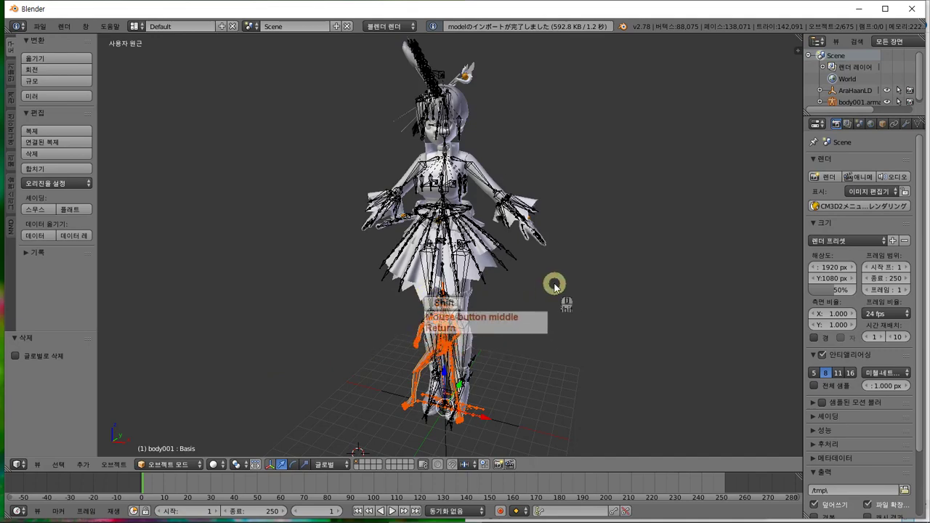
{"action": "middle_click_drag", "start_coordinate": [552, 283], "coordinate": [521, 227], "text": "shift"}
{"action": "key", "text": "KP_5"}
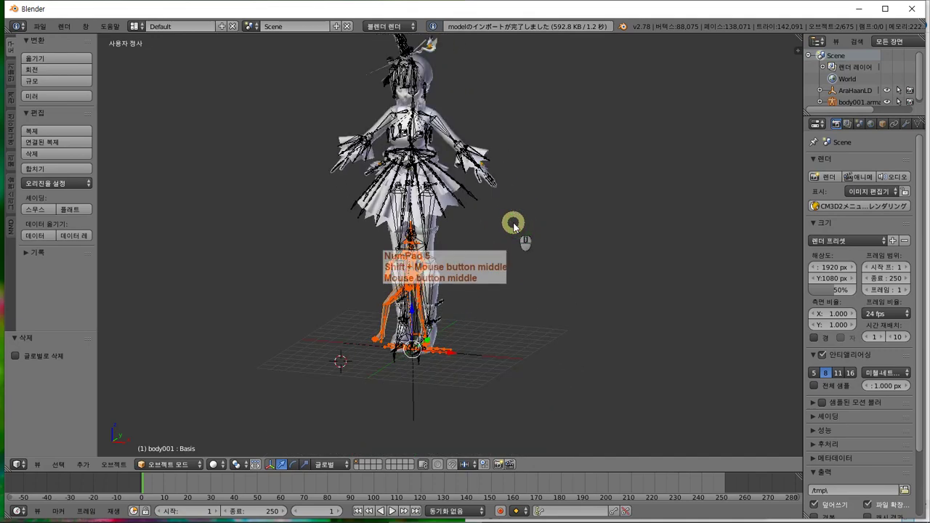
- Bring up the Downloads folder window beneath the Mod window and copy the text kLiR_Ara from the kLiR_Ara(LD)1.04 folder's name
{"action": "key", "text": "alt+Tab"}
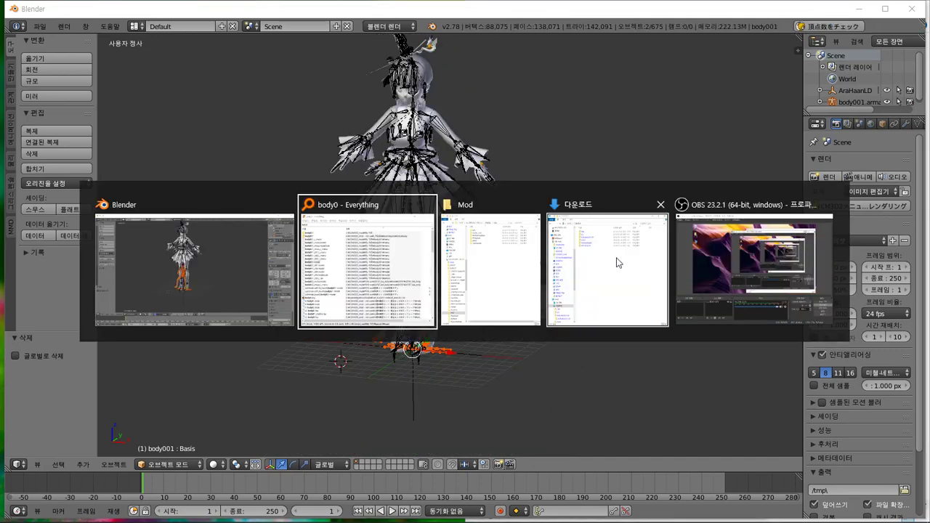
{"action": "key", "text": "alt+Tab"}
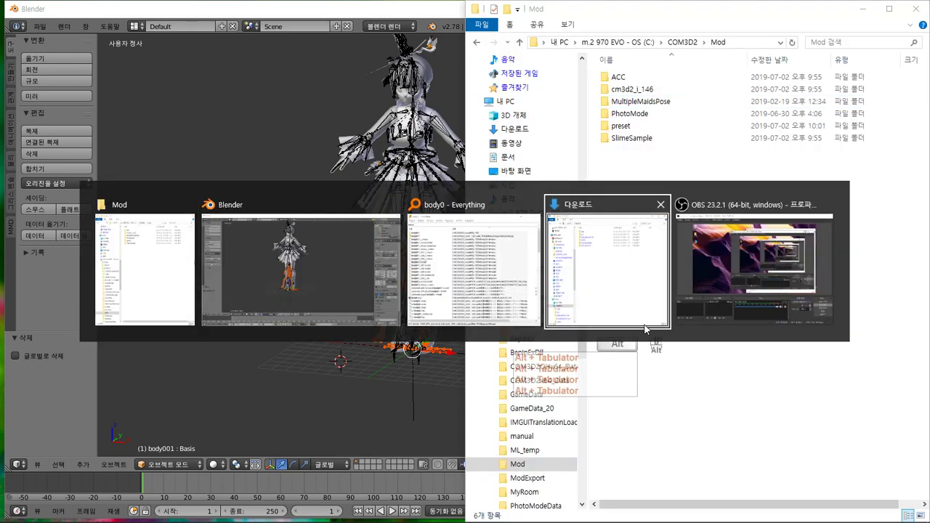
{"action": "left_click", "coordinate": [644, 327]}
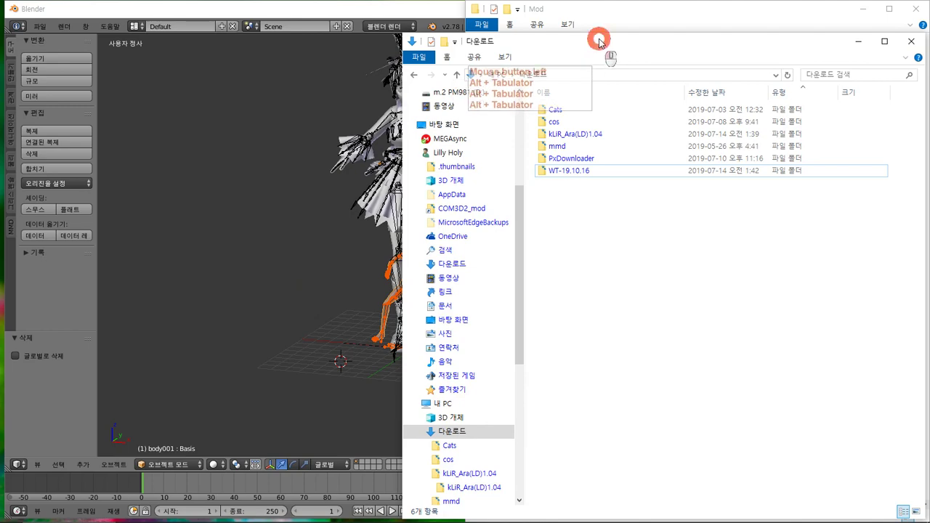
{"action": "left_click_drag", "start_coordinate": [599, 41], "coordinate": [929, 522]}
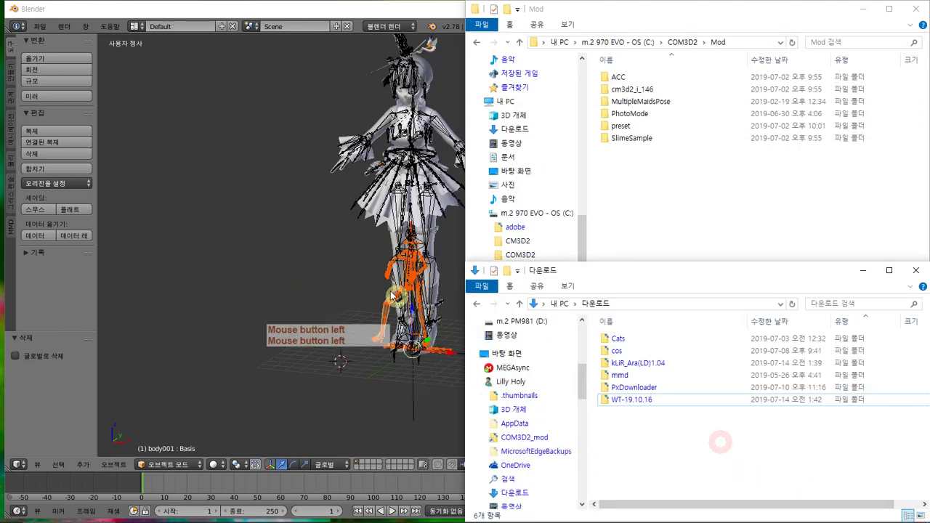
{"action": "left_click", "coordinate": [640, 364]}
{"action": "key", "text": "F2"}
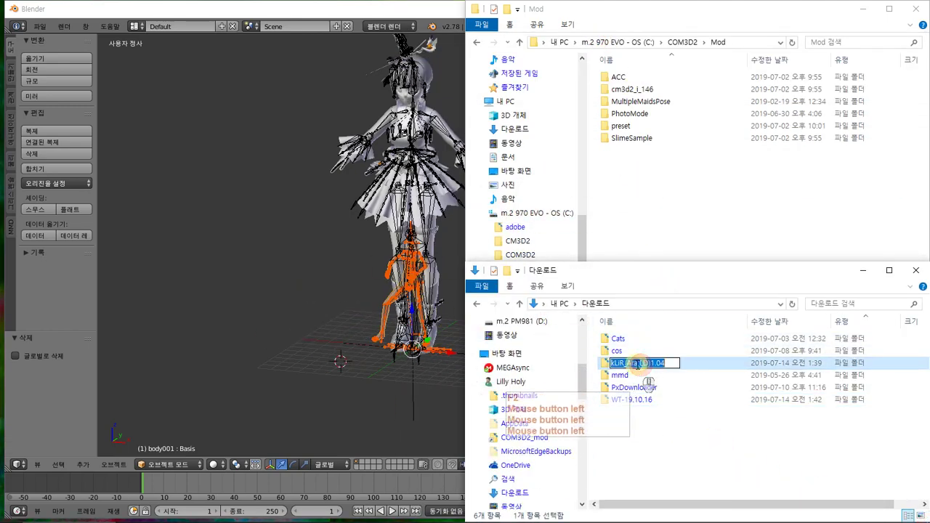
{"action": "left_click_drag", "start_coordinate": [638, 363], "coordinate": [612, 363]}
{"action": "key", "text": "ctrl+c"}
- Create a new folder named kLiR_Ara inside the Mod folder and open it
{"action": "left_click", "coordinate": [697, 246]}
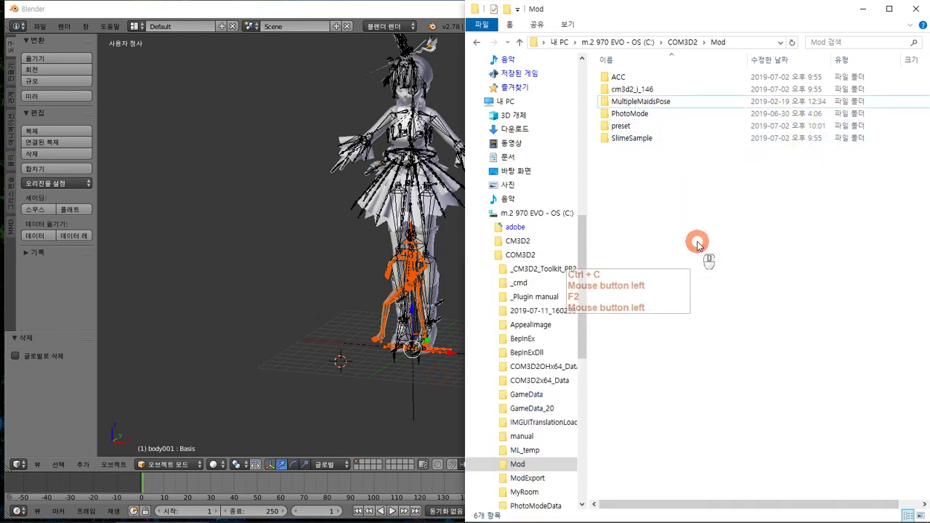
{"action": "right_click", "coordinate": [649, 176]}
{"action": "left_click", "coordinate": [695, 178]}
{"action": "key", "text": "ctrl+v"}
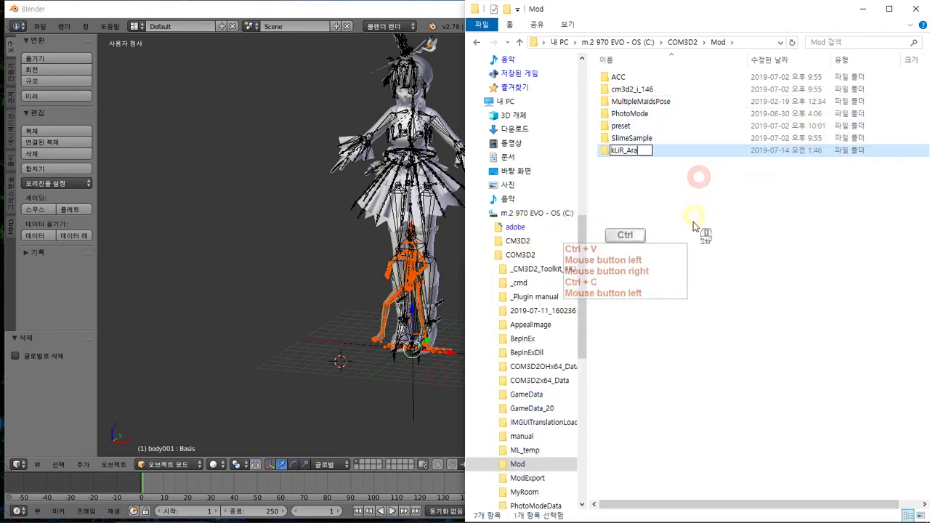
{"action": "left_click", "coordinate": [645, 176]}
{"action": "double_click", "coordinate": [639, 102]}
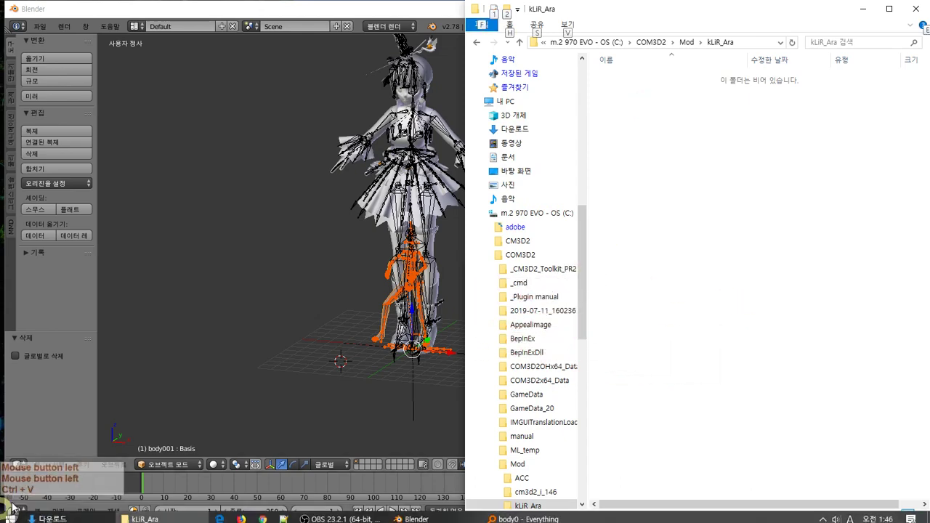
- Open the pinned _CM3D2_Toolkit_PR2 folder in a separate File Explorer window
{"action": "right_click", "coordinate": [87, 514]}
{"action": "right_click", "coordinate": [89, 513]}
{"action": "left_click", "coordinate": [75, 459]}
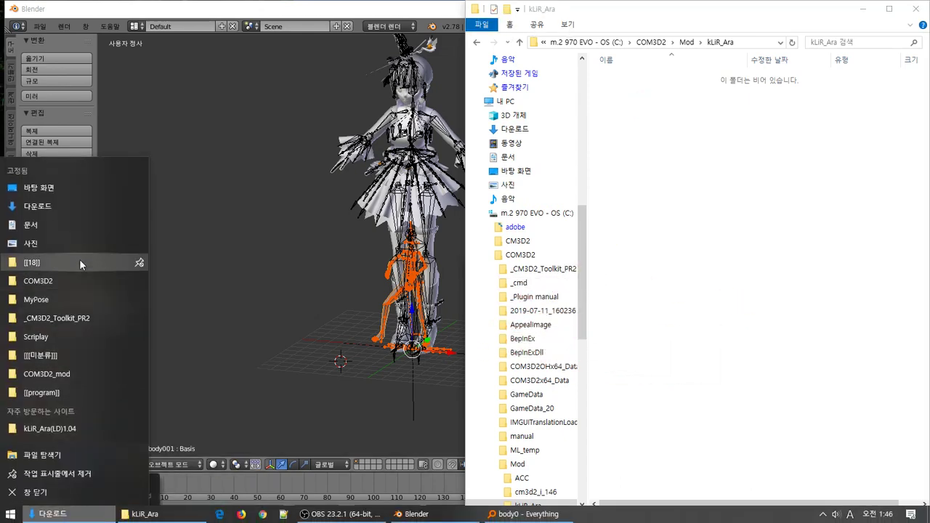
{"action": "left_click", "coordinate": [84, 317]}
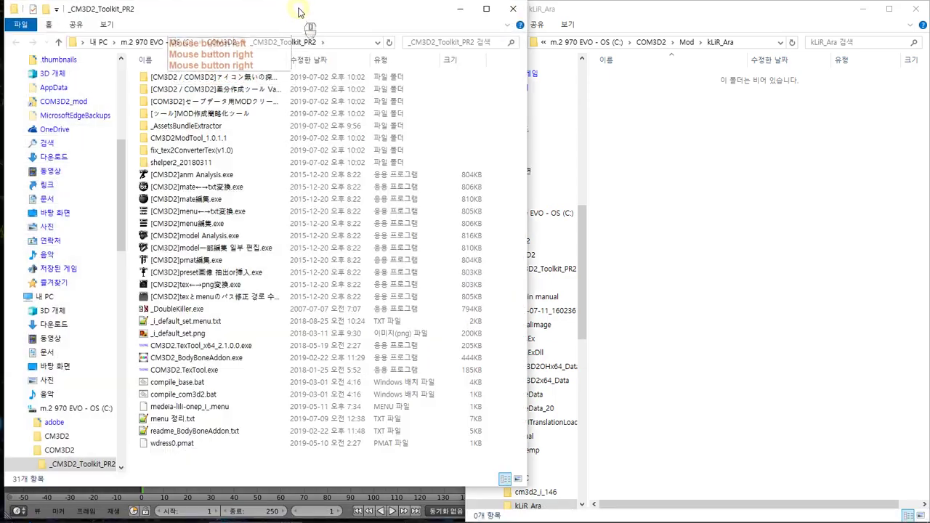
- Arrange the _CM3D2_Toolkit_PR2 window beside the kLiR_Ara folder and copy medeia-lili-onep_i_.menu from the toolkit into kLiR_Ara
{"action": "left_click_drag", "start_coordinate": [298, 10], "coordinate": [276, 502]}
{"action": "left_click", "coordinate": [302, 352]}
{"action": "scroll", "coordinate": [301, 360], "scroll_direction": "down", "scroll_amount": 5}
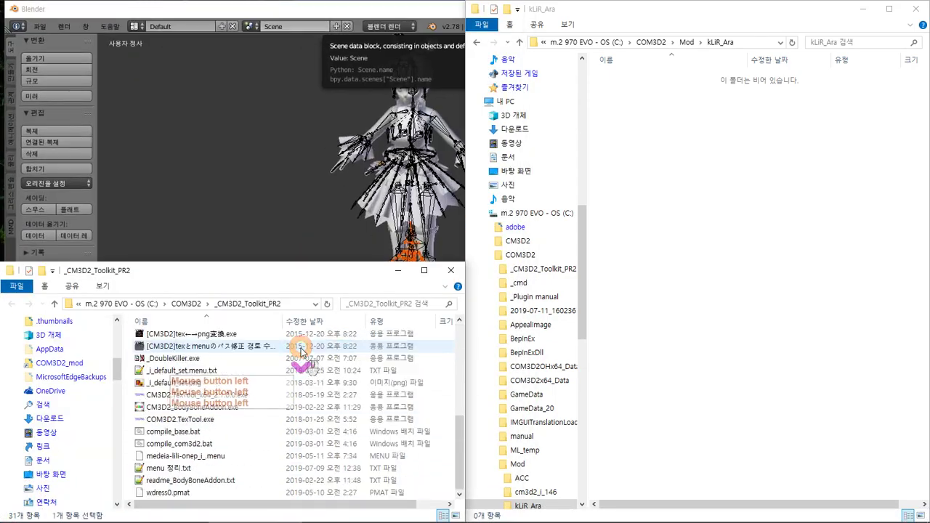
{"action": "left_click", "coordinate": [276, 382]}
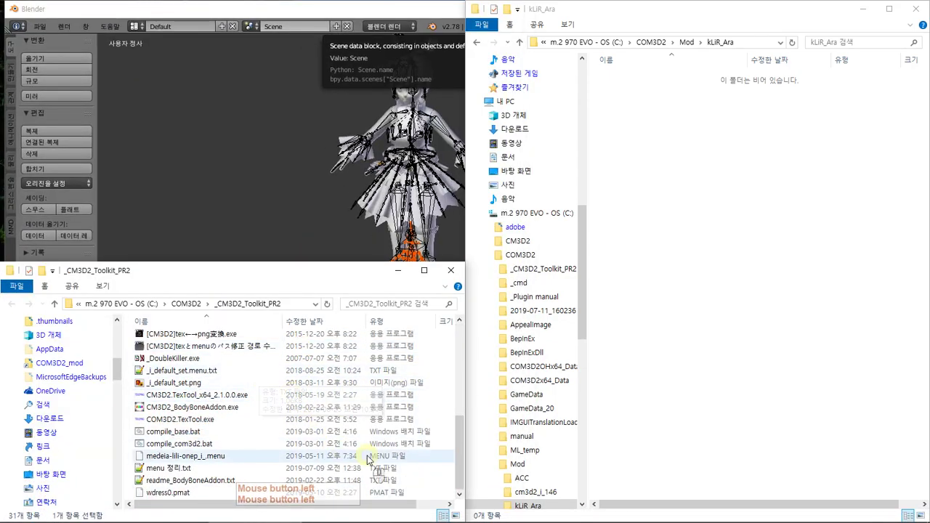
{"action": "left_click", "coordinate": [265, 458]}
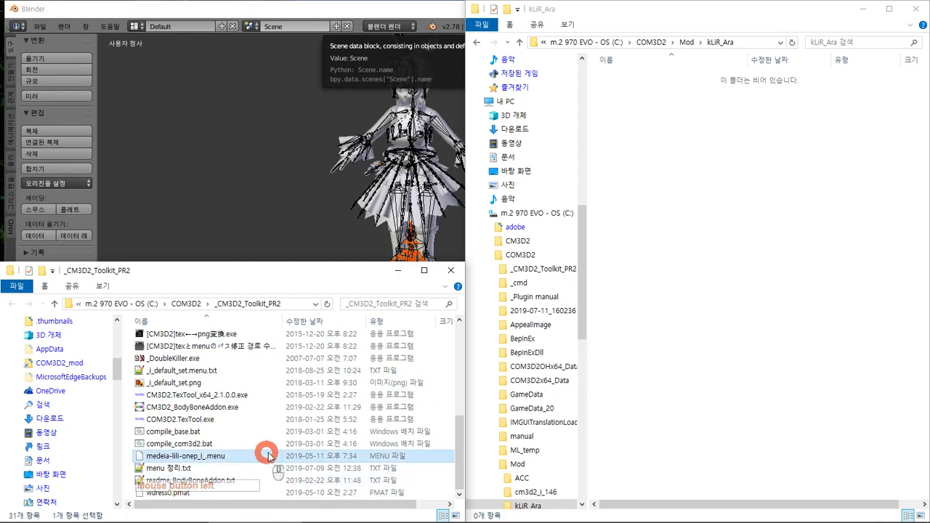
{"action": "left_click", "coordinate": [730, 131]}
{"action": "key", "text": "ctrl+v"}
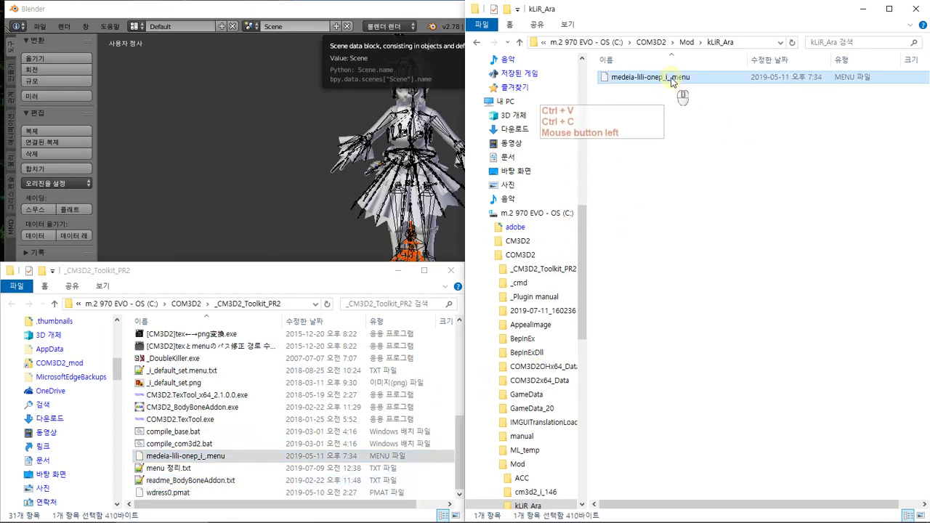
- Convert medeia-lili-onep_i_.menu in the kLiR_Ara folder to a text file with the toolkit's [CM3D2]menu←→txt変換.exe
{"action": "left_click", "coordinate": [415, 371]}
{"action": "scroll", "coordinate": [416, 389], "scroll_direction": "up", "scroll_amount": 4}
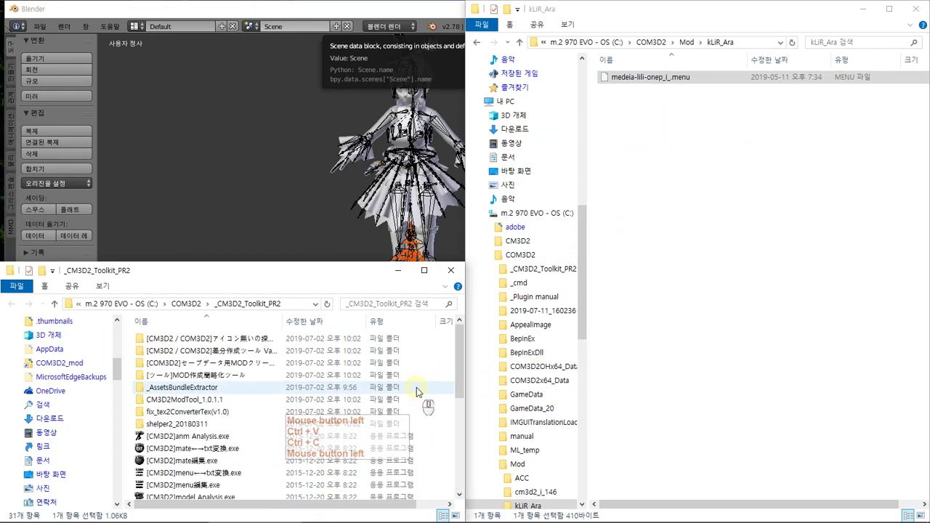
{"action": "left_click_drag", "start_coordinate": [617, 79], "coordinate": [322, 408]}
{"action": "left_click", "coordinate": [657, 77]}
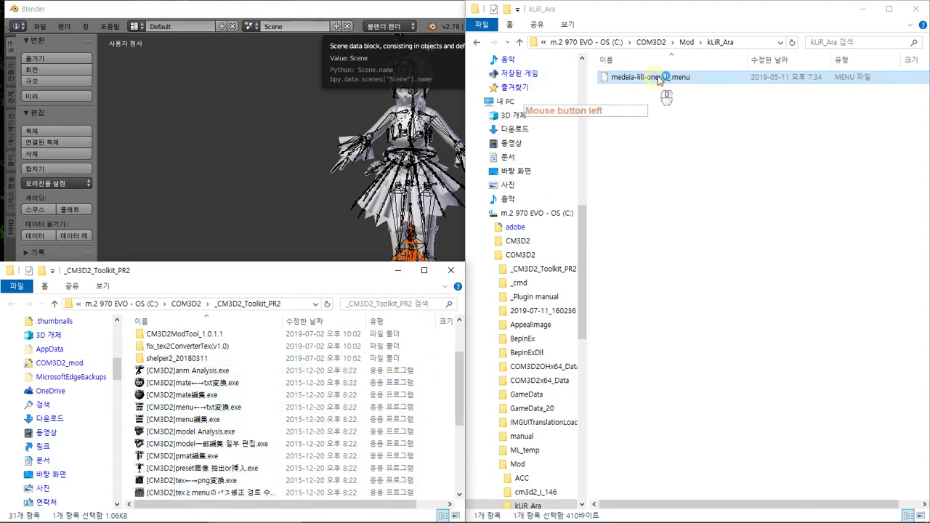
{"action": "left_click", "coordinate": [667, 99]}
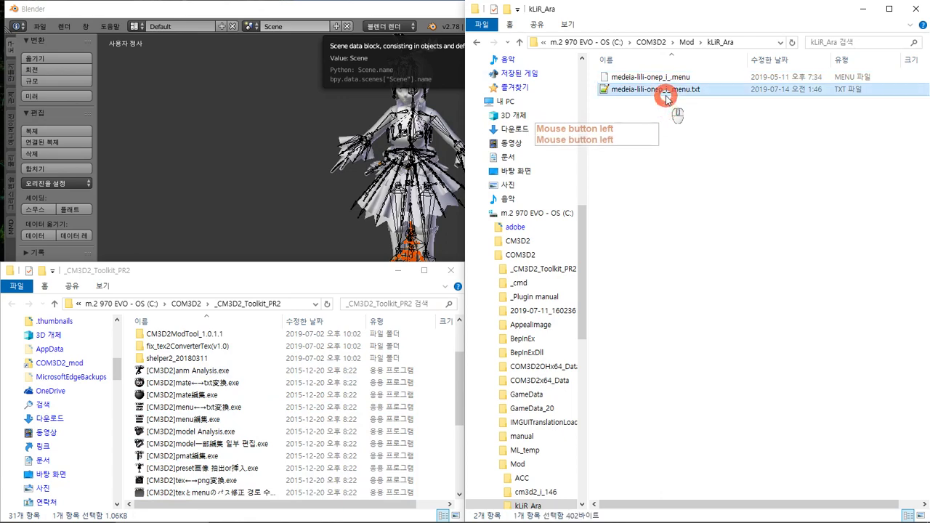
- Switch to Blender and examine the body001 model's size and pose against the AraHaanLD model
{"action": "double_click", "coordinate": [245, 9]}
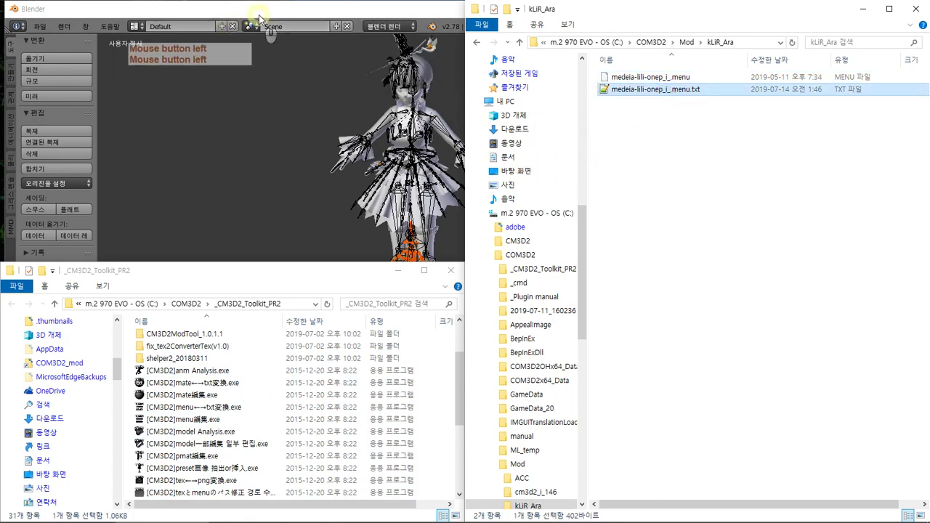
{"action": "scroll", "coordinate": [586, 196], "scroll_direction": "up", "scroll_amount": 1}
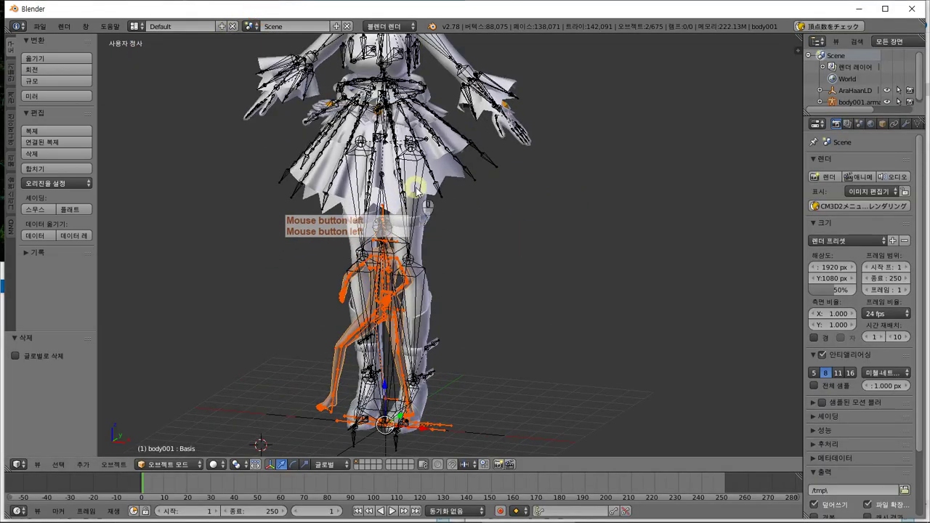
{"action": "right_click", "coordinate": [416, 188]}
{"action": "mouse_move", "coordinate": [555, 211]}
{"action": "middle_mouse_down"}
{"action": "mouse_move", "coordinate": [593, 200]}
{"action": "mouse_move", "coordinate": [544, 206]}
{"action": "middle_mouse_up"}
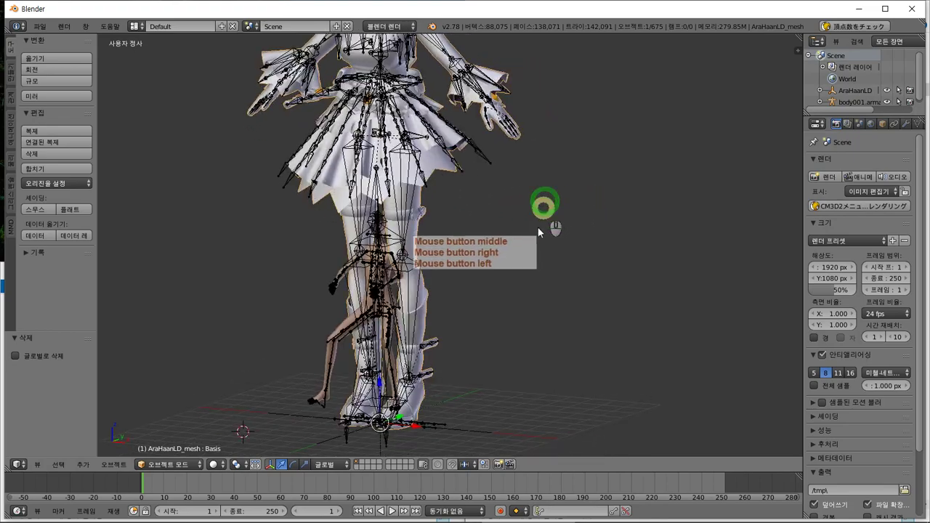
{"action": "right_click", "coordinate": [347, 327]}
{"action": "middle_click_drag", "start_coordinate": [367, 333], "coordinate": [463, 339]}
{"action": "middle_click_drag", "start_coordinate": [575, 342], "coordinate": [524, 263], "text": "shift"}
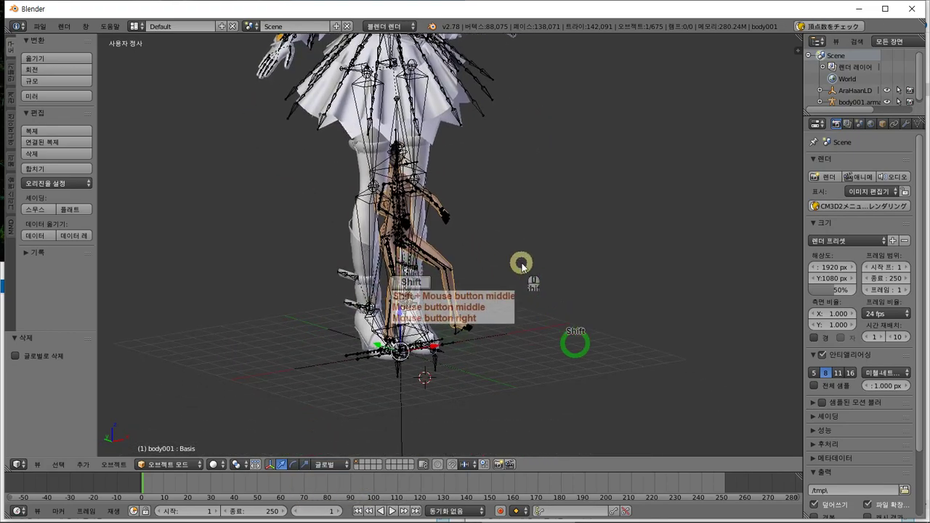
{"action": "scroll", "coordinate": [524, 264], "scroll_direction": "up", "scroll_amount": 5}
{"action": "scroll", "coordinate": [491, 286], "scroll_direction": "down", "scroll_amount": 4}
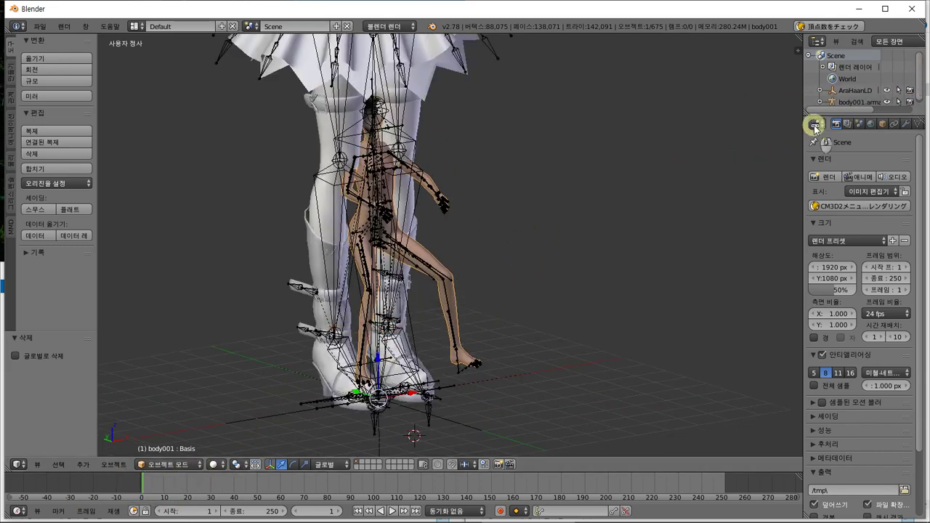
- Enlarge the outliner and delete the body001 armature and the body001 mesh from the scene
{"action": "left_click_drag", "start_coordinate": [815, 114], "coordinate": [823, 213]}
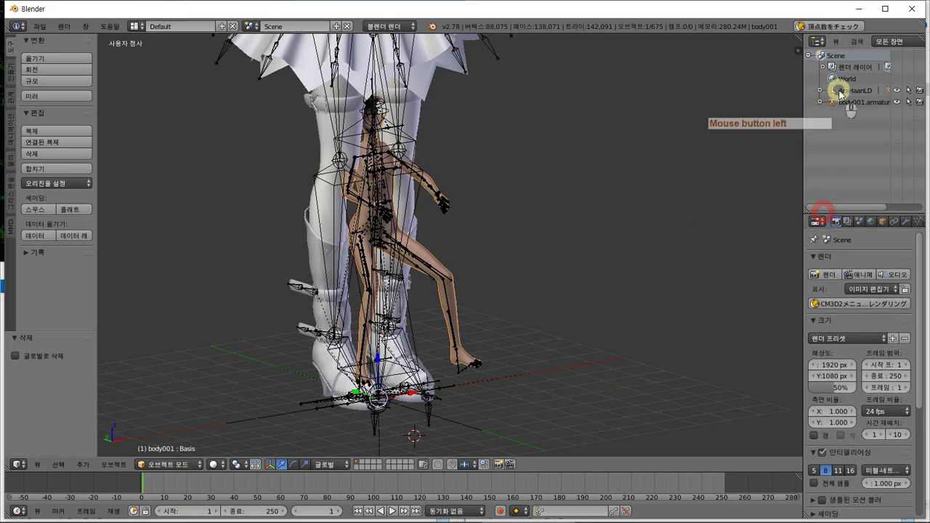
{"action": "left_click", "coordinate": [847, 111]}
{"action": "right_click", "coordinate": [852, 106]}
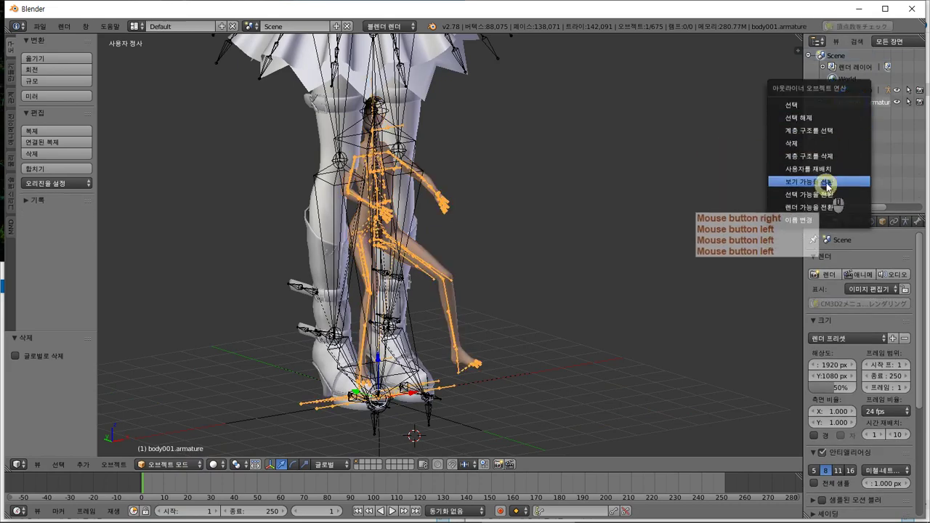
{"action": "left_click", "coordinate": [840, 143]}
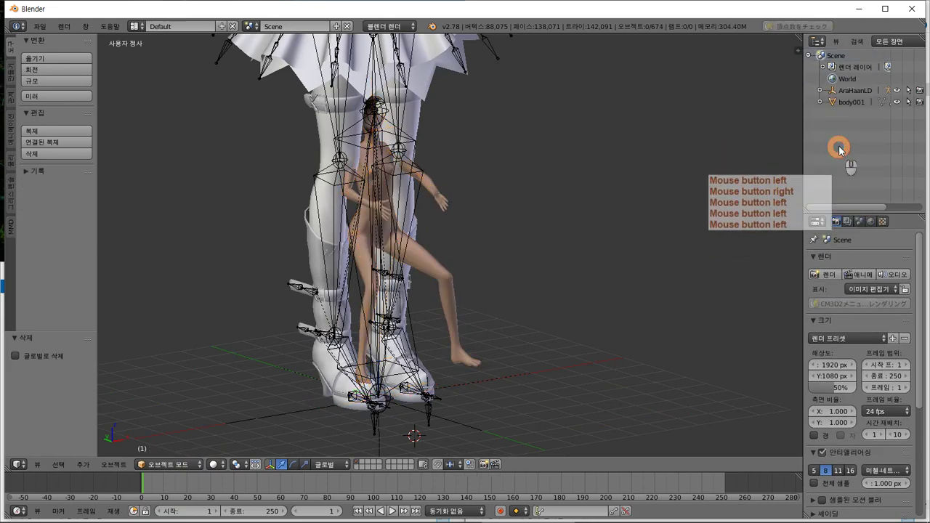
{"action": "right_click", "coordinate": [841, 104]}
{"action": "left_click", "coordinate": [844, 109]}
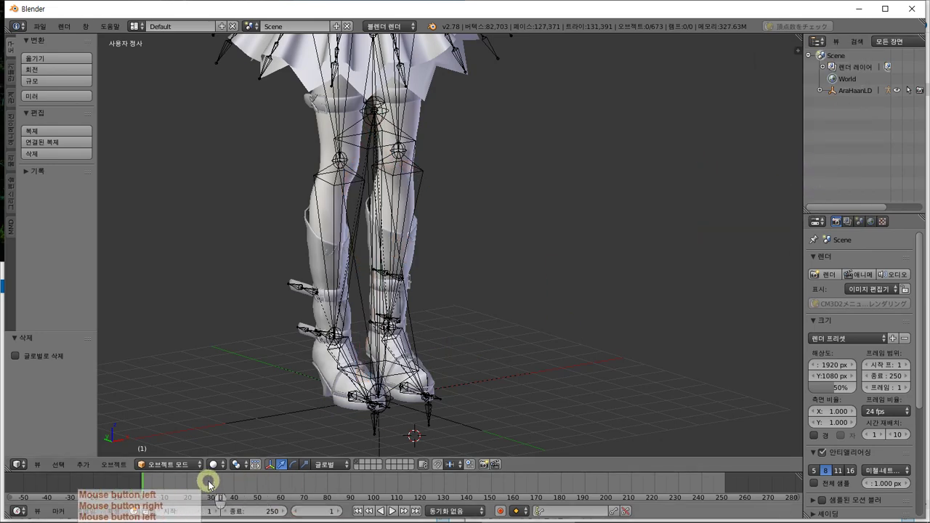
- Unparent AraHaanLD_arm from the AraHaanLD empty and delete that empty with its joints and rigidbodies hierarchy
{"action": "left_click", "coordinate": [820, 90]}
{"action": "left_click", "coordinate": [863, 102]}
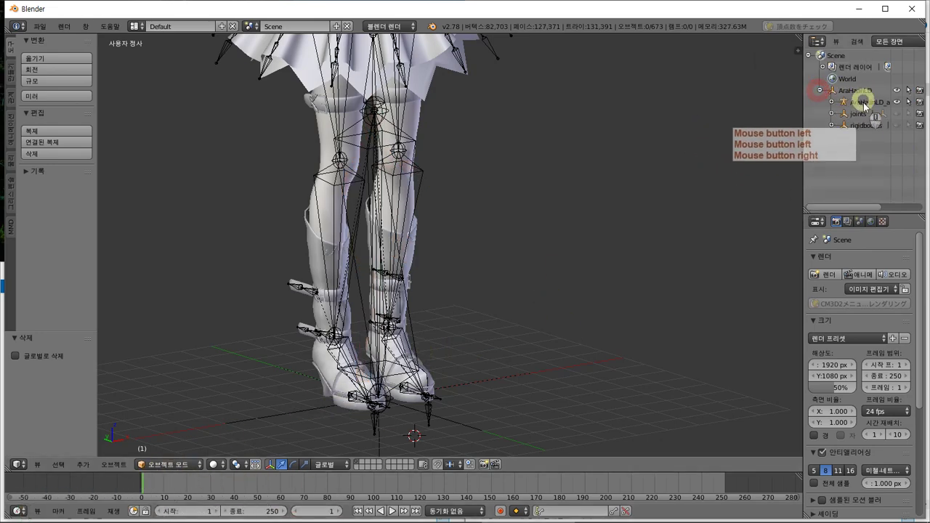
{"action": "left_click_drag", "start_coordinate": [841, 102], "coordinate": [864, 169]}
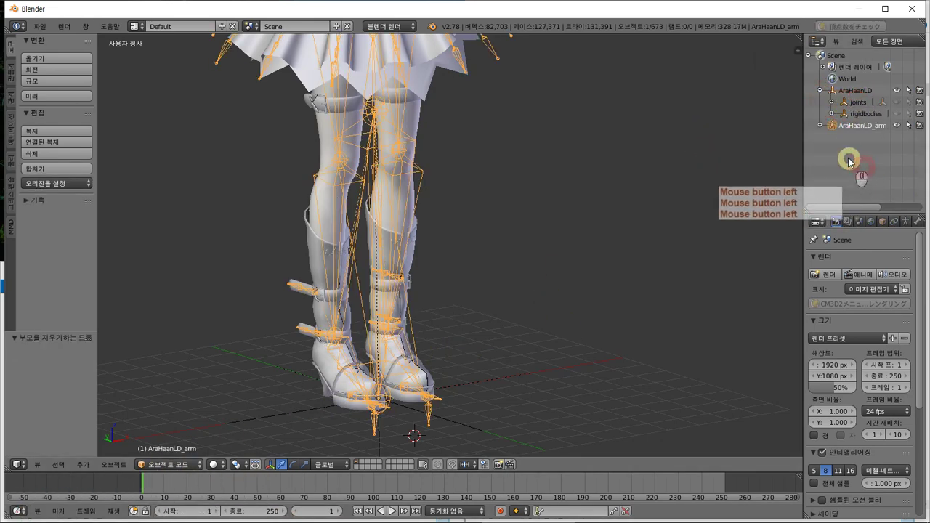
{"action": "right_click", "coordinate": [845, 101]}
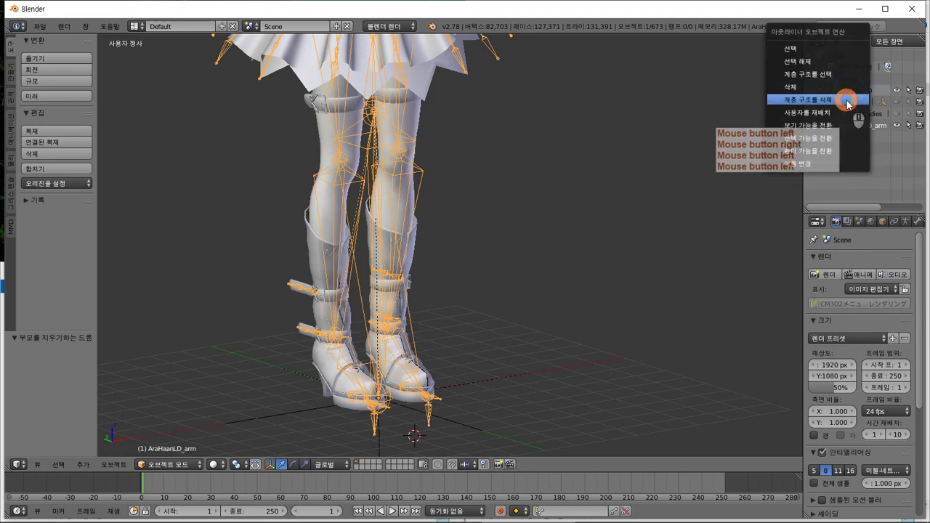
{"action": "left_click", "coordinate": [846, 101]}
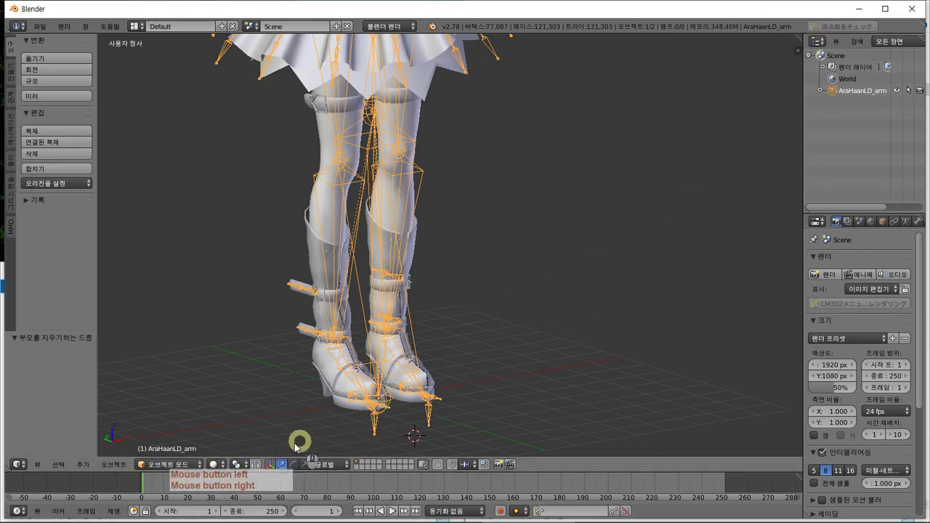
- Add the CM3D2 T-stance body Tスタンス素体 to the scene
{"action": "left_click", "coordinate": [113, 465]}
{"action": "left_click", "coordinate": [81, 465]}
{"action": "left_click", "coordinate": [109, 268]}
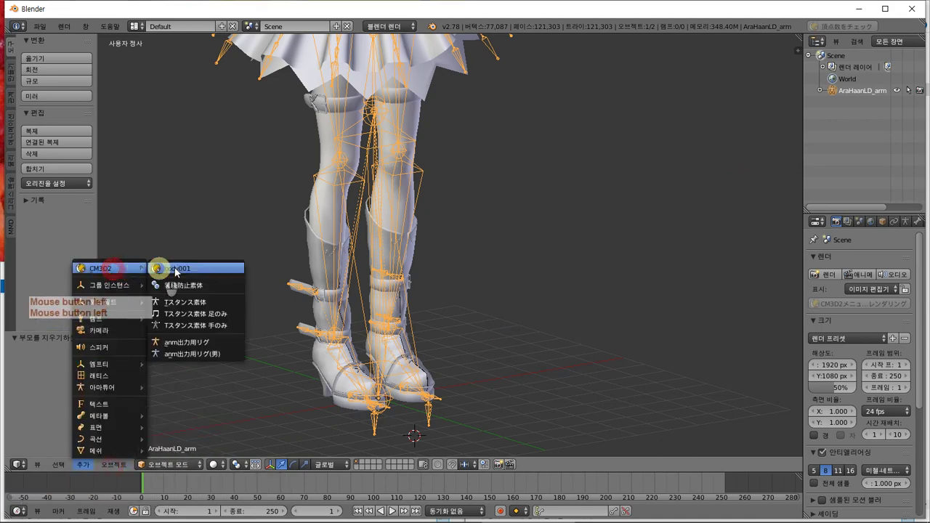
{"action": "left_click", "coordinate": [228, 307]}
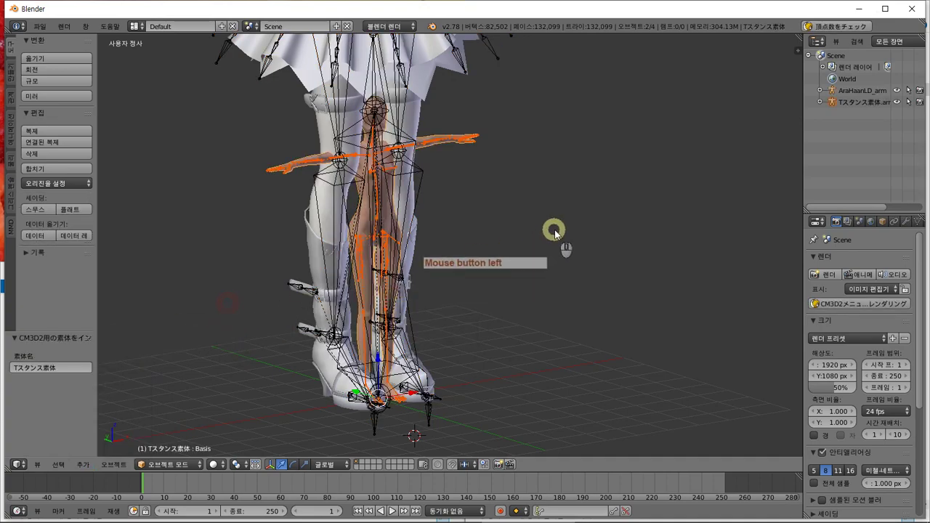
{"action": "middle_click_drag", "start_coordinate": [556, 233], "coordinate": [541, 234]}
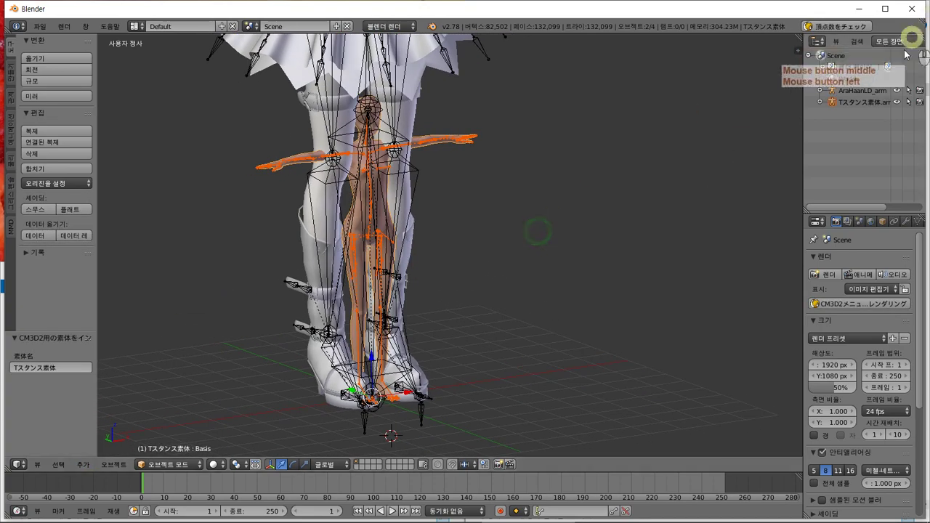
- Show the transform properties and compare the dimensions of AraHaanLD_arm and the Tスタンス素体 armature
{"action": "left_click", "coordinate": [841, 93]}
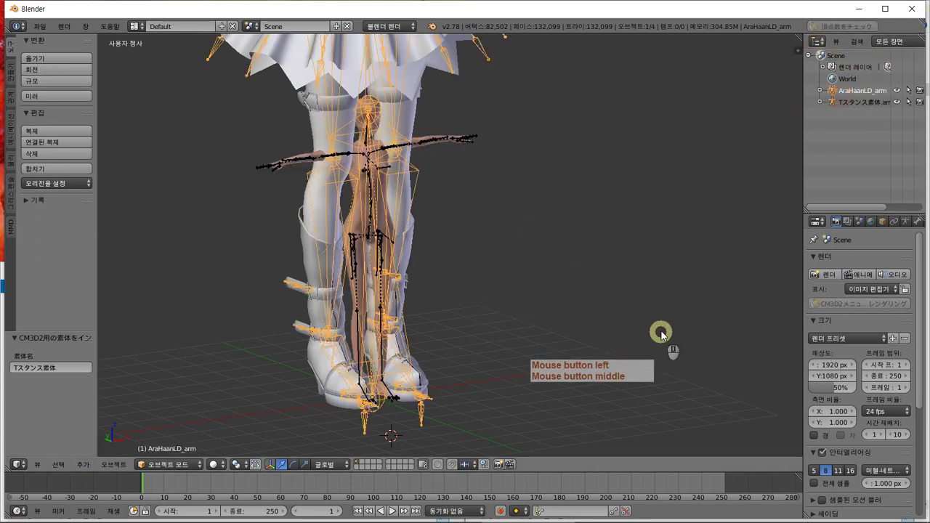
{"action": "key", "text": "n"}
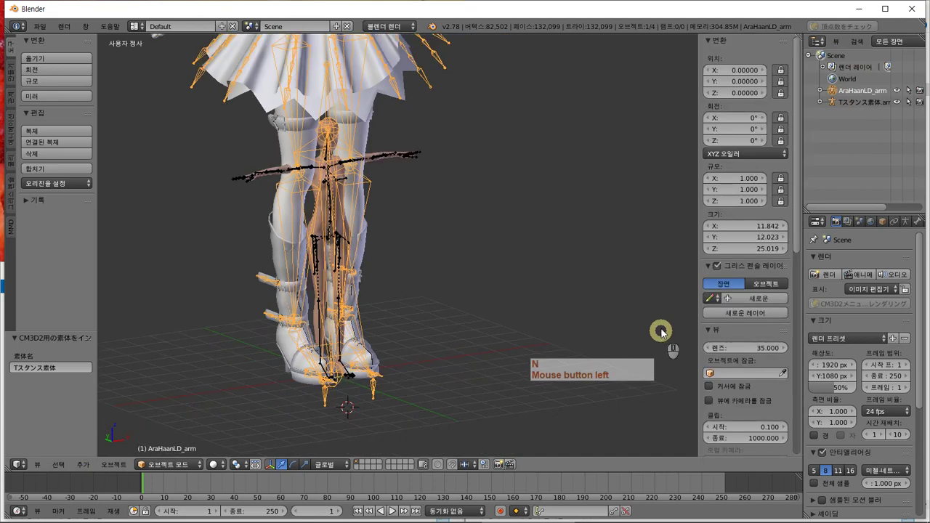
{"action": "left_click", "coordinate": [872, 102]}
{"action": "left_click", "coordinate": [871, 91]}
{"action": "left_click", "coordinate": [872, 103]}
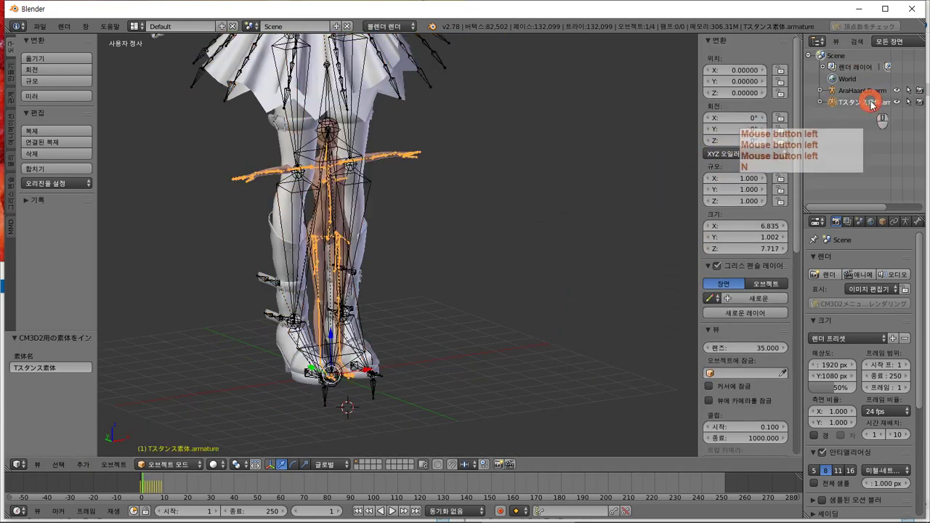
{"action": "left_click", "coordinate": [871, 91]}
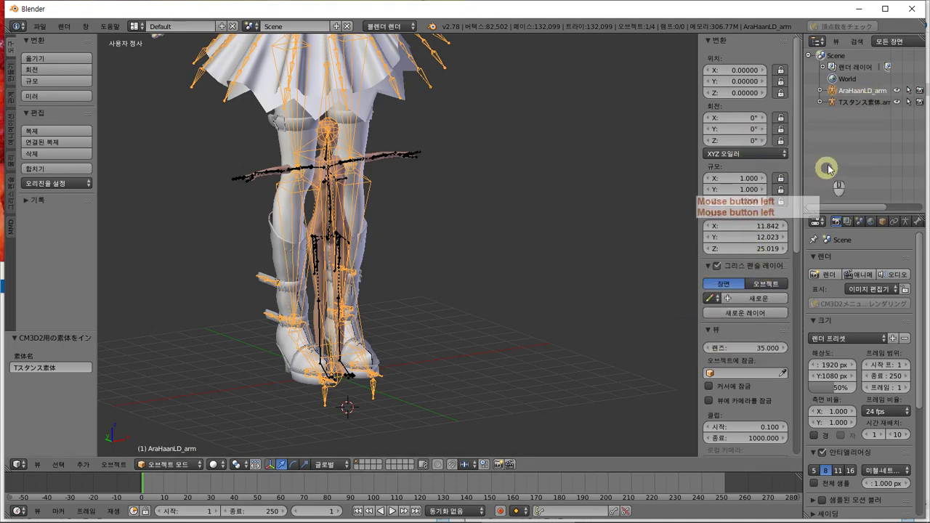
- Unparent AraHaanLD_mesh from the AraHaanLD_arm armature
{"action": "left_click", "coordinate": [847, 92]}
{"action": "right_click", "coordinate": [305, 107]}
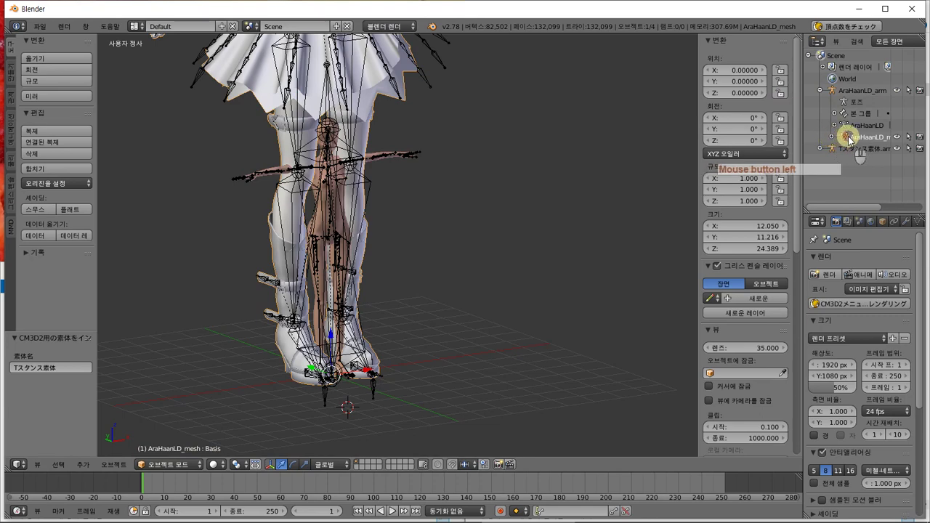
{"action": "left_click_drag", "start_coordinate": [848, 142], "coordinate": [825, 182]}
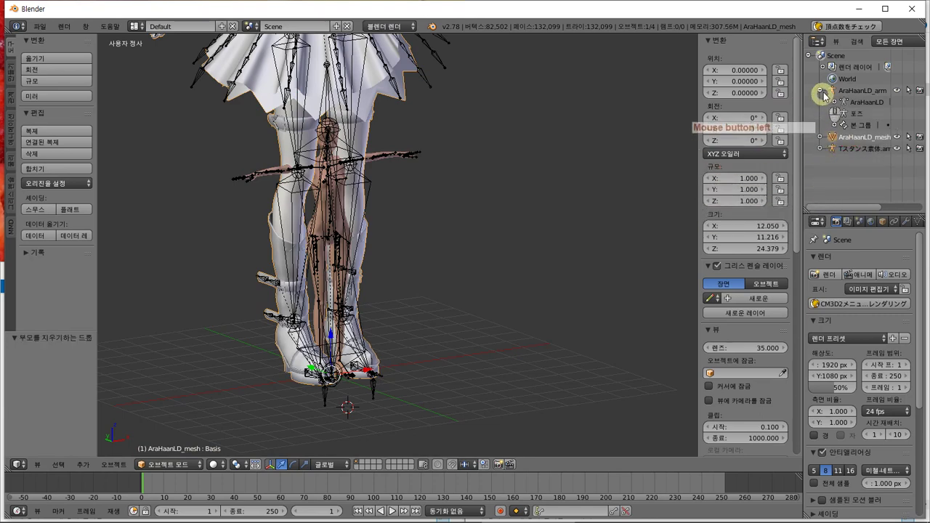
- Delete the AraHaanLD_arm armature from the scene
{"action": "left_click", "coordinate": [835, 93]}
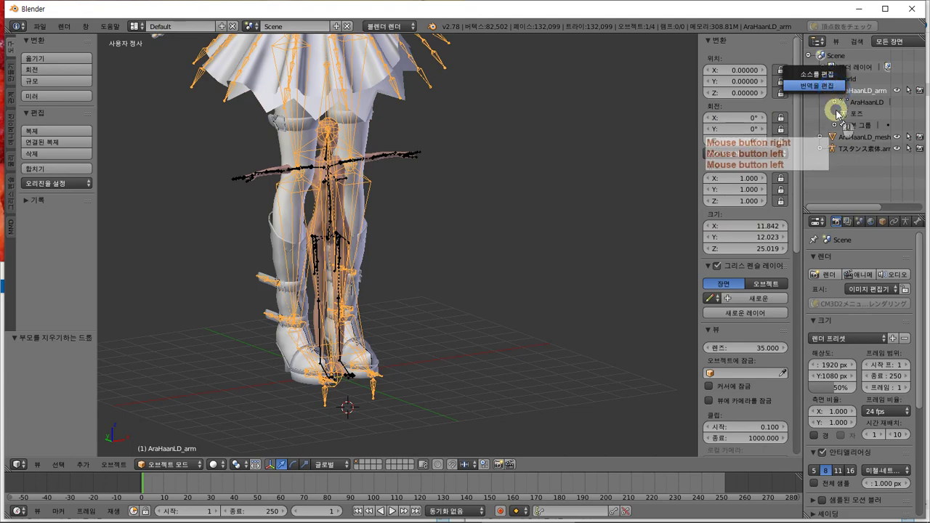
{"action": "right_click", "coordinate": [892, 196]}
{"action": "left_click", "coordinate": [845, 95]}
{"action": "right_click", "coordinate": [845, 94]}
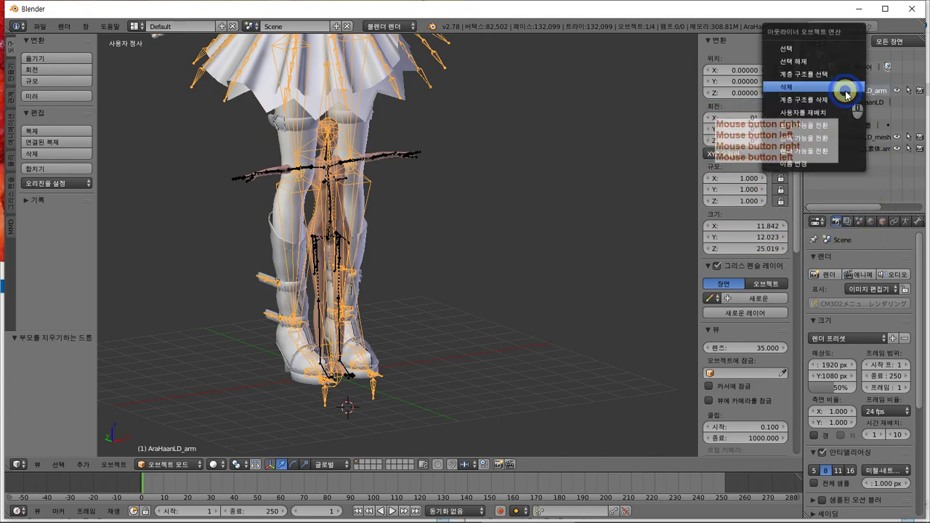
{"action": "left_click", "coordinate": [844, 98]}
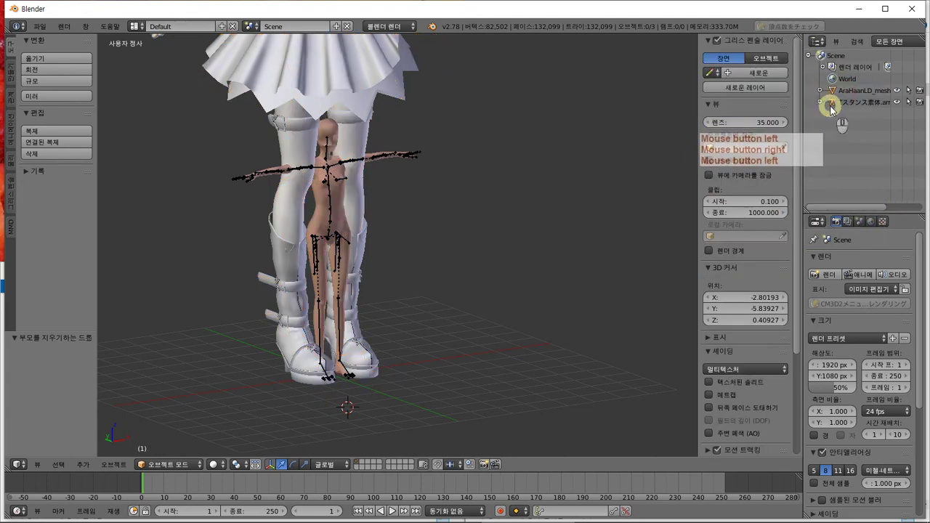
- Expand the AraHaanLD_mesh and Tスタンス素体 armature hierarchies in the outliner and select AraHaanLD_mesh
{"action": "left_click", "coordinate": [820, 101]}
{"action": "left_click", "coordinate": [848, 97]}
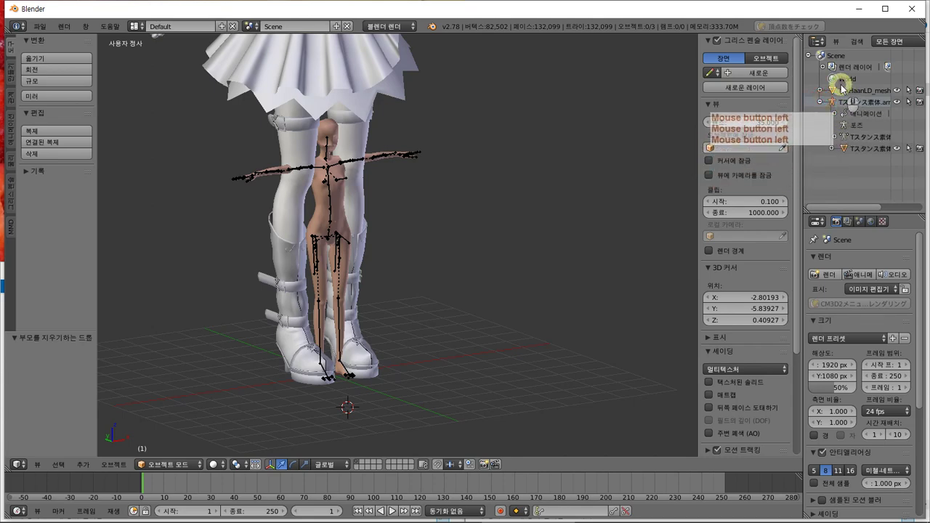
{"action": "left_click", "coordinate": [820, 90]}
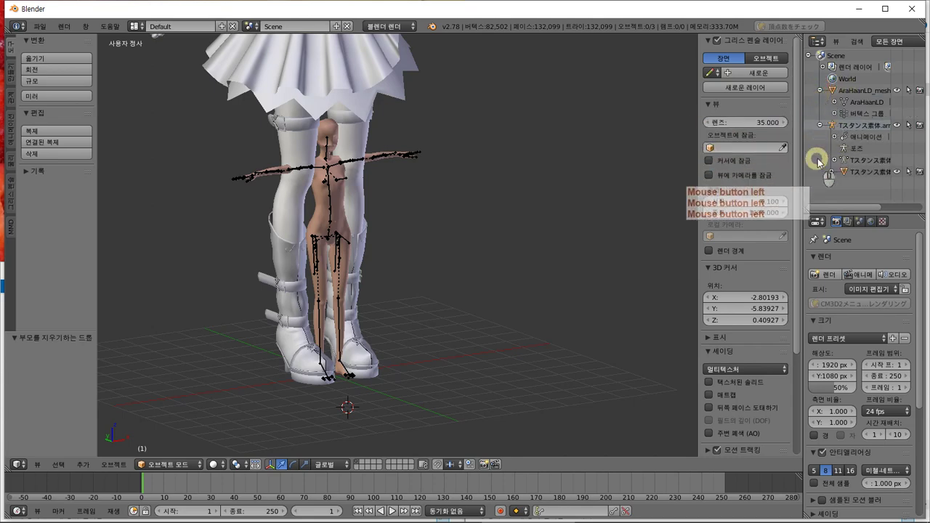
{"action": "right_click", "coordinate": [367, 94]}
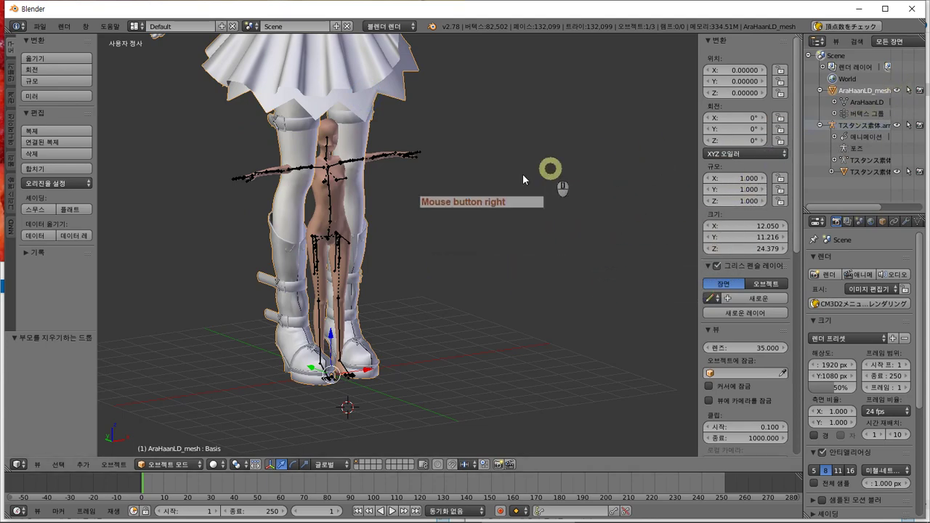
- Put AraHaanLD_mesh in edit mode, snap the 3D cursor to the scene center and make it the pivot point
{"action": "key", "text": "Tab"}
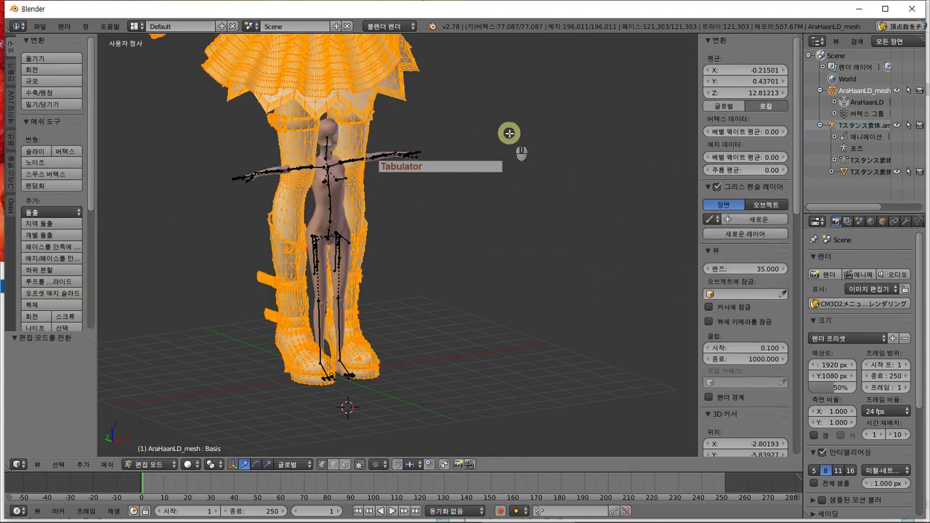
{"action": "middle_click_drag", "start_coordinate": [509, 135], "coordinate": [585, 185], "text": "shift"}
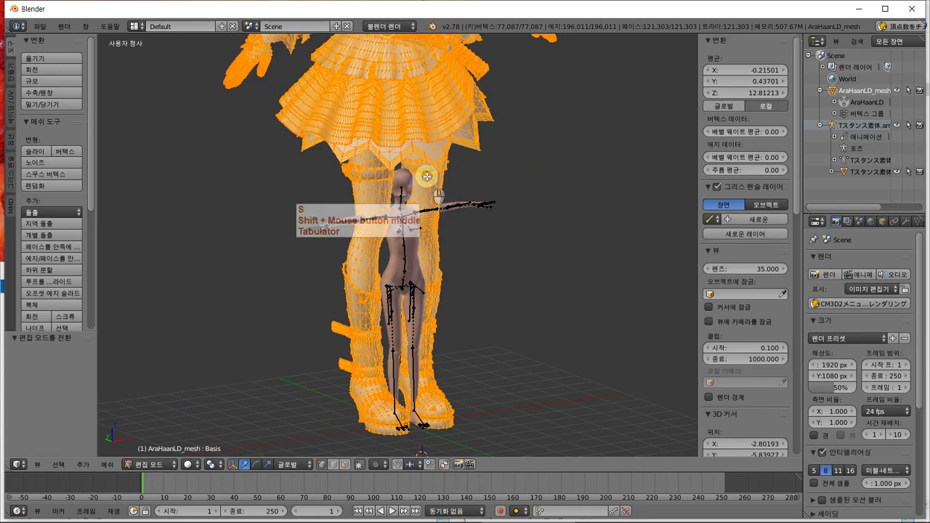
{"action": "key", "text": "Escape"}
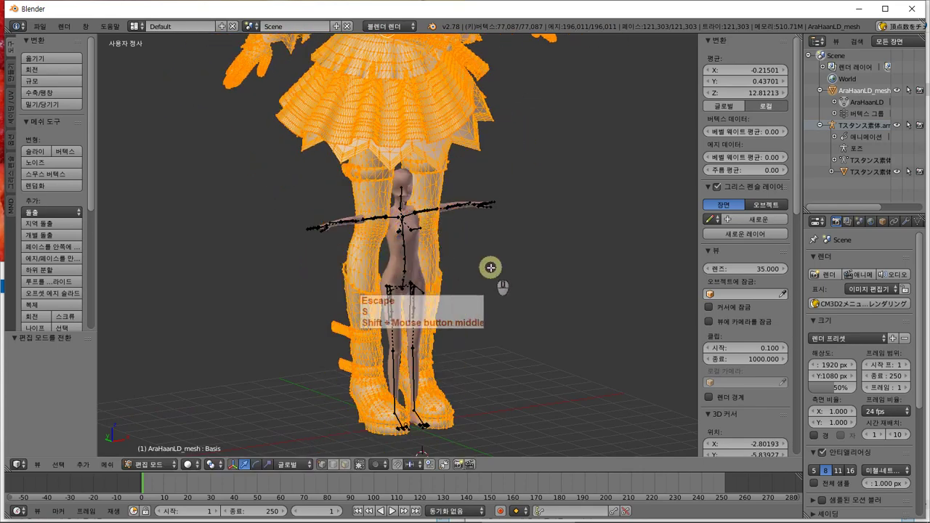
{"action": "key", "text": "shift+s"}
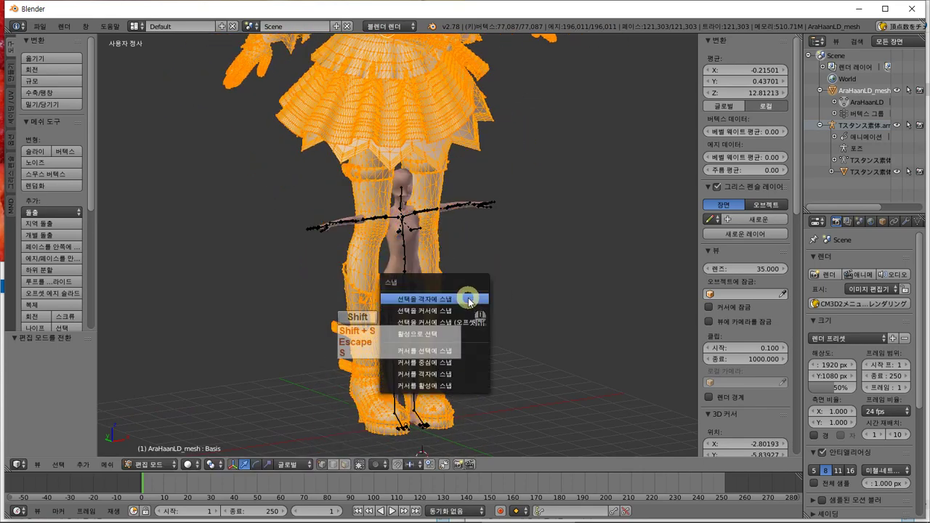
{"action": "left_click", "coordinate": [470, 362]}
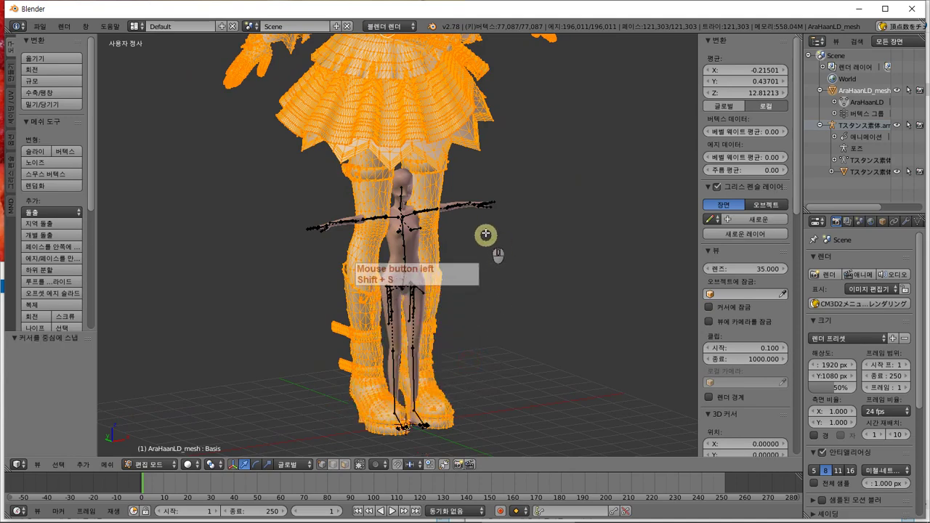
{"action": "key", "text": "s"}
{"action": "key", "text": "Escape"}
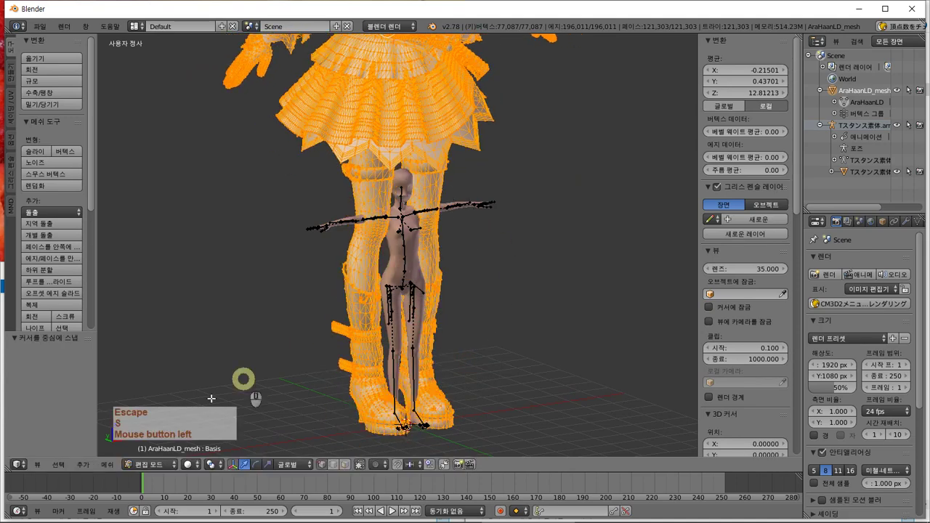
{"action": "left_click", "coordinate": [214, 465]}
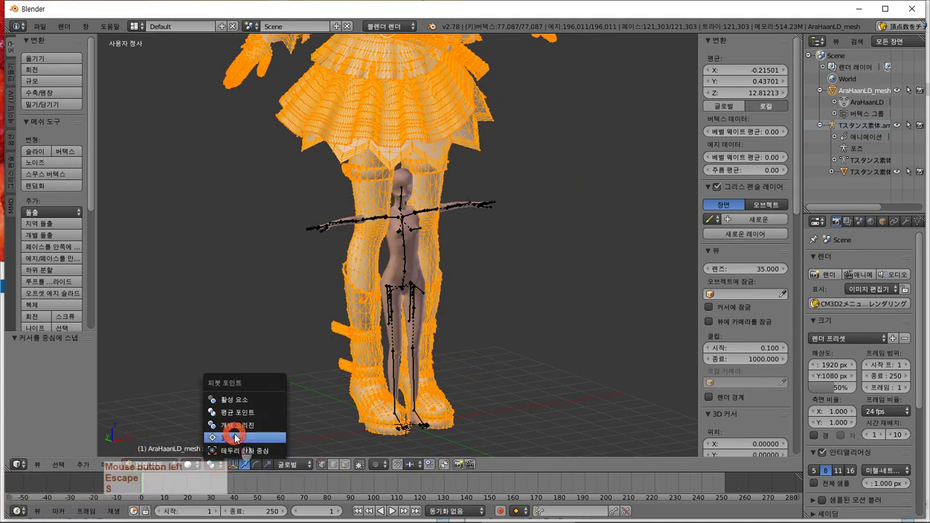
{"action": "left_click", "coordinate": [235, 436]}
- Scale the whole AraHaanLD mesh by about 0.418 around the 3D cursor and return to object mode
{"action": "middle_click_drag", "start_coordinate": [508, 315], "coordinate": [504, 263], "text": "shift"}
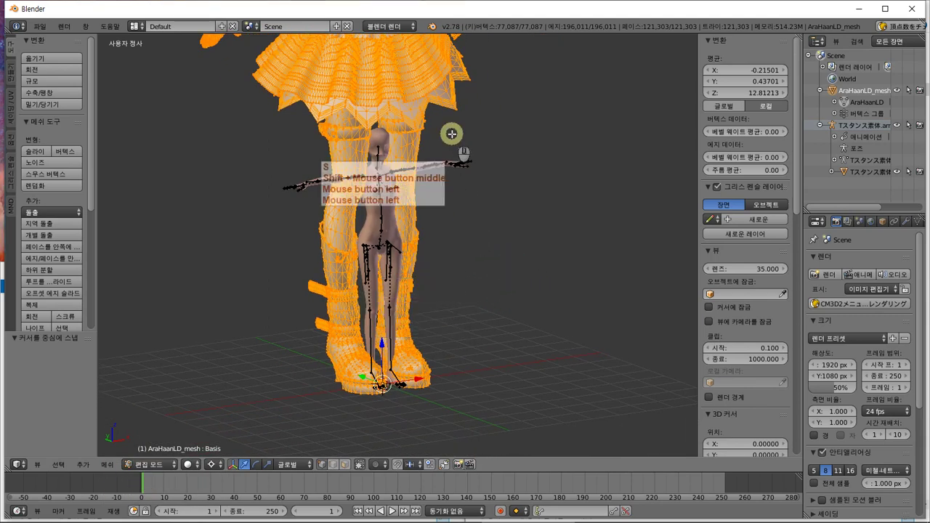
{"action": "key", "text": "s"}
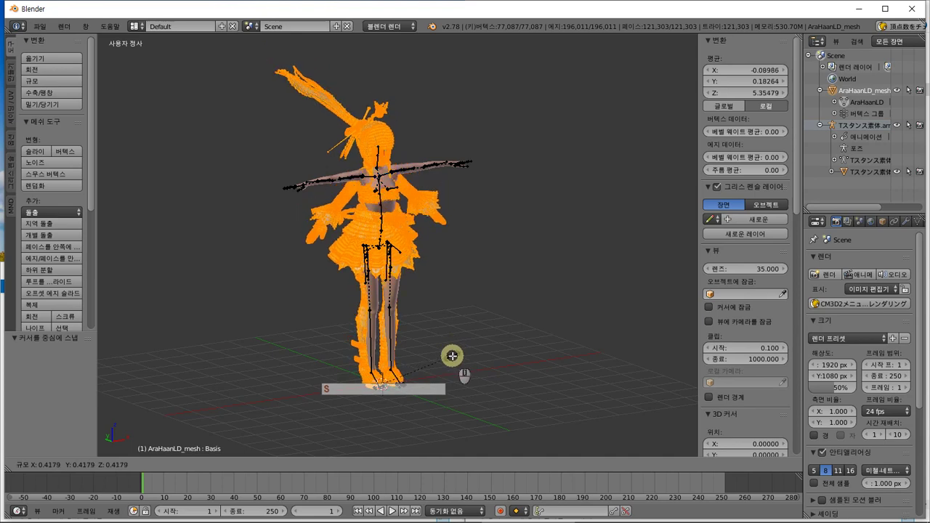
{"action": "left_click", "coordinate": [465, 309]}
{"action": "key", "text": "Tab"}
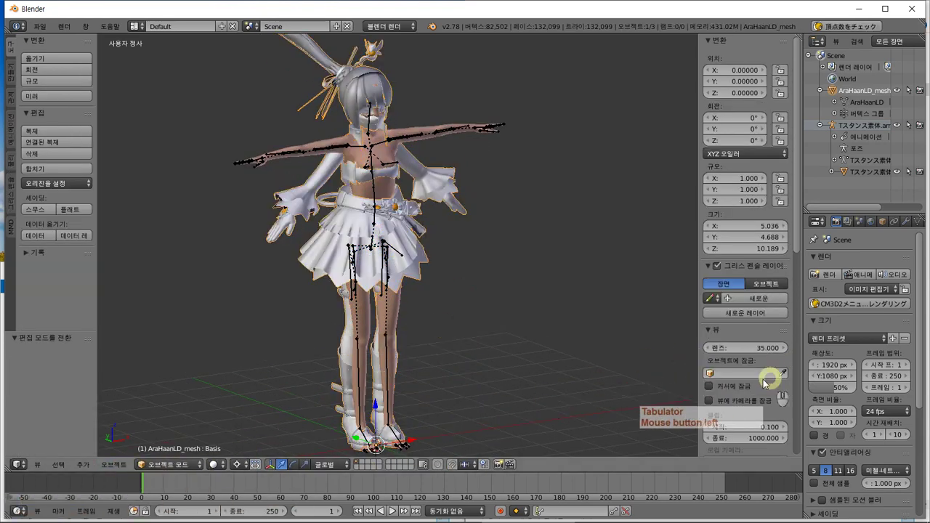
- Turn on textured solid shading and inspect how the outfit sits on the reference body
{"action": "scroll", "coordinate": [752, 374], "scroll_direction": "down", "scroll_amount": 5}
{"action": "scroll", "coordinate": [752, 374], "scroll_direction": "down", "scroll_amount": 6}
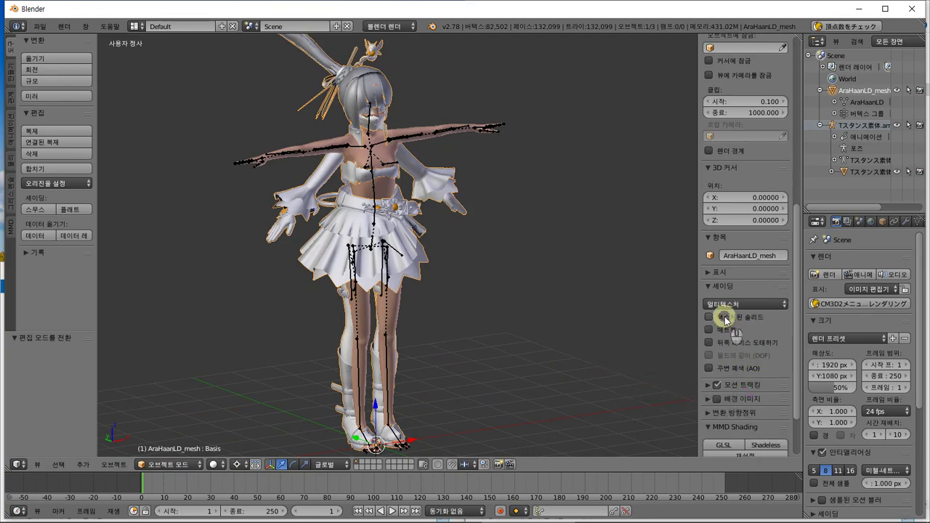
{"action": "middle_click_drag", "start_coordinate": [455, 336], "coordinate": [436, 333]}
{"action": "scroll", "coordinate": [415, 322], "scroll_direction": "up", "scroll_amount": 3}
{"action": "scroll", "coordinate": [413, 325], "scroll_direction": "down", "scroll_amount": 3}
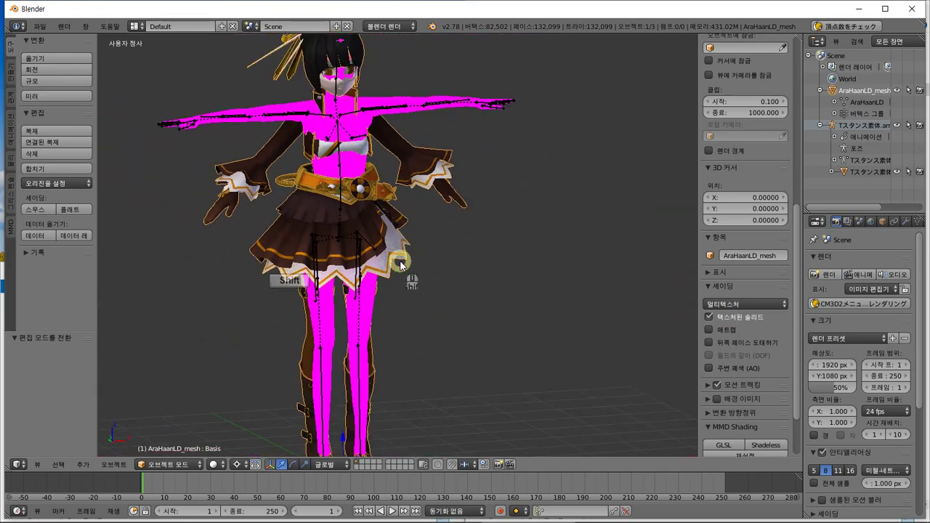
{"action": "middle_click_drag", "start_coordinate": [328, 266], "coordinate": [453, 344], "text": "shift"}
{"action": "scroll", "coordinate": [452, 237], "scroll_direction": "up", "scroll_amount": 2}
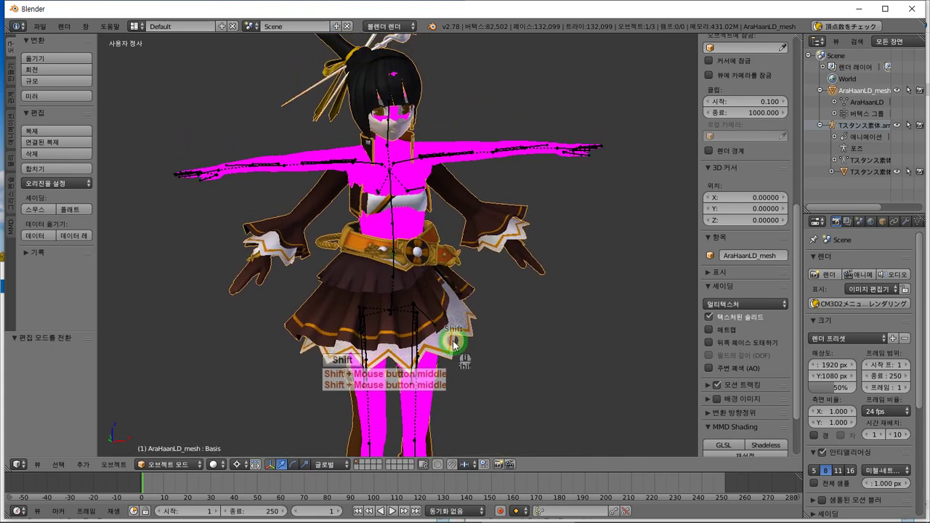
- Scale all AraHaanLD_mesh vertices by 0.820 in edit mode, then return to object mode
{"action": "key", "text": "s"}
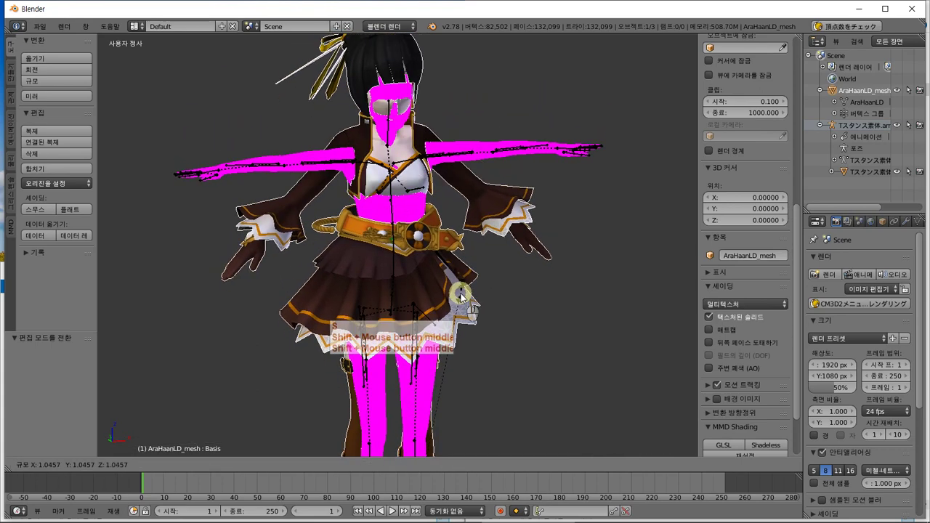
{"action": "key", "text": "Escape"}
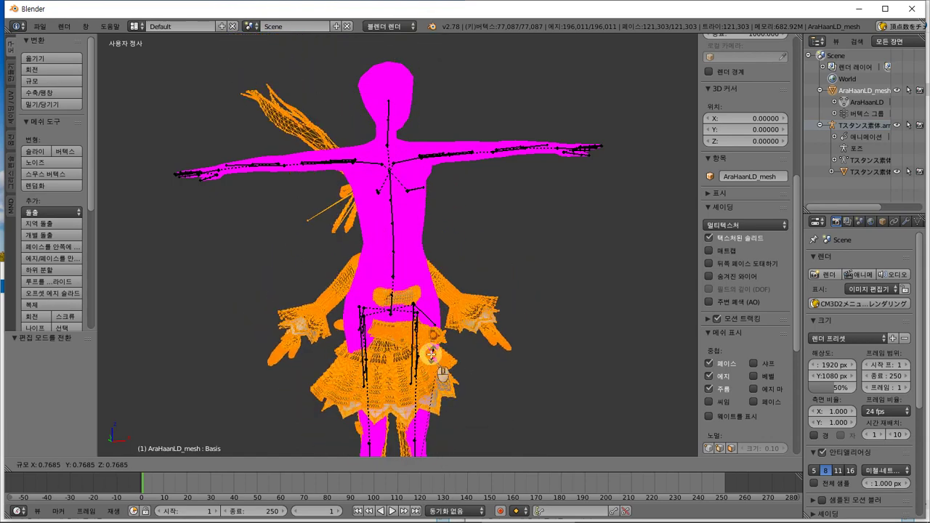
{"action": "left_click", "coordinate": [427, 356]}
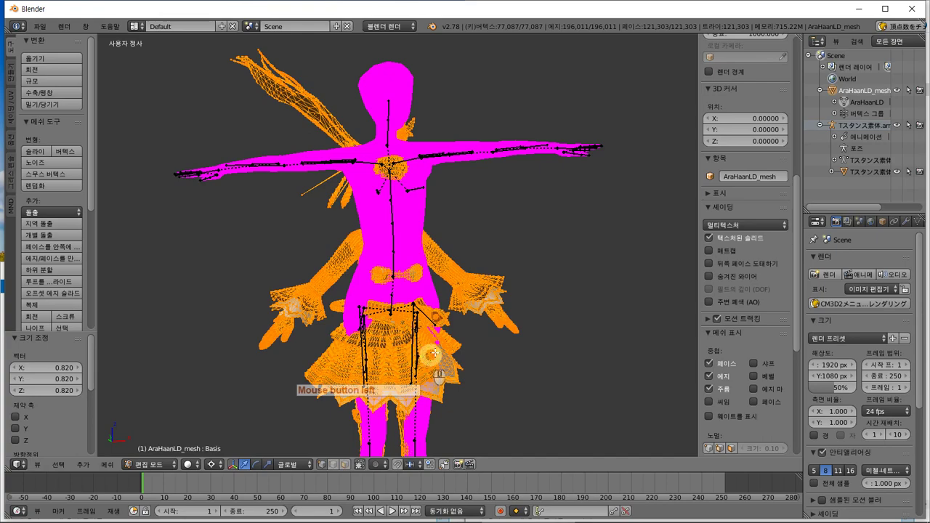
{"action": "mouse_move", "coordinate": [498, 337]}
{"action": "middle_mouse_down"}
{"action": "mouse_move", "coordinate": [414, 353]}
{"action": "mouse_move", "coordinate": [488, 335]}
{"action": "middle_mouse_up"}
{"action": "key", "text": "Tab"}
- Raise AraHaanLD_mesh 1.421 along the global Z axis and check its fit from the front and side
{"action": "key", "text": "g"}
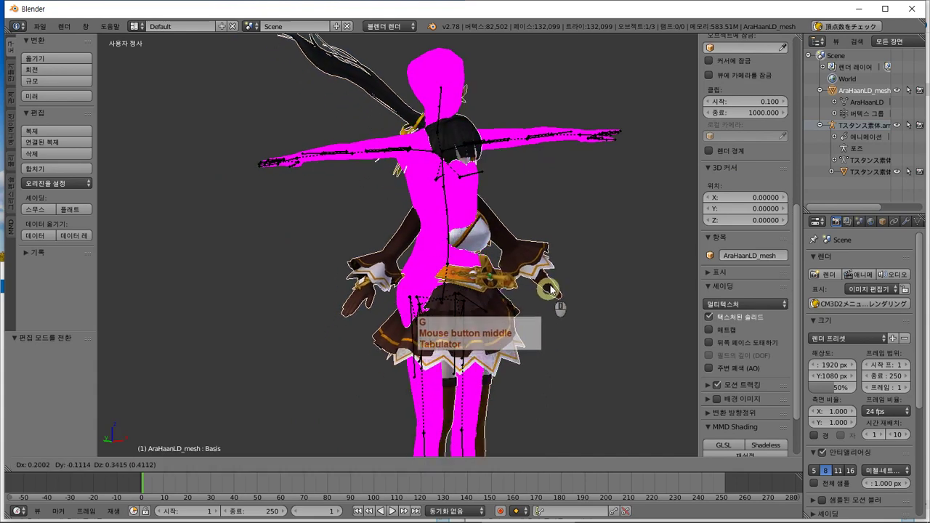
{"action": "key", "text": "z"}
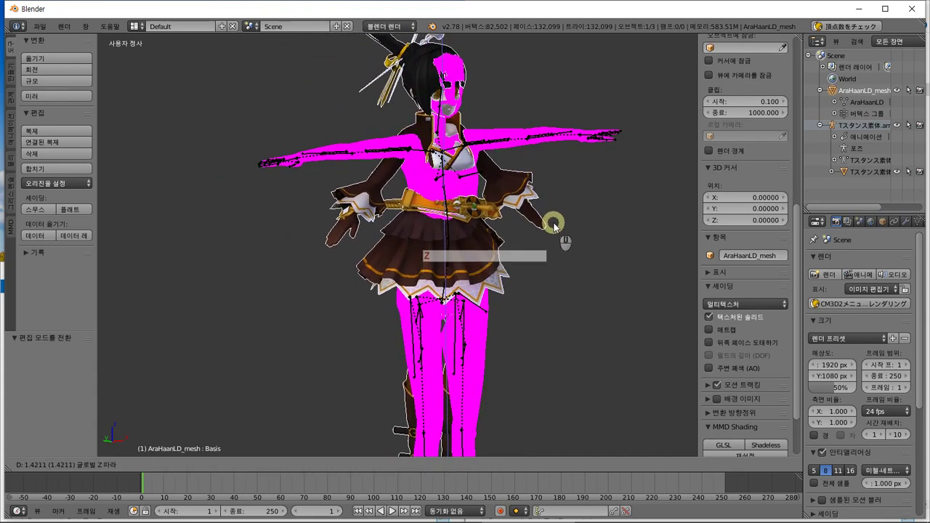
{"action": "left_click", "coordinate": [554, 226]}
{"action": "middle_click_drag", "start_coordinate": [537, 256], "coordinate": [523, 284]}
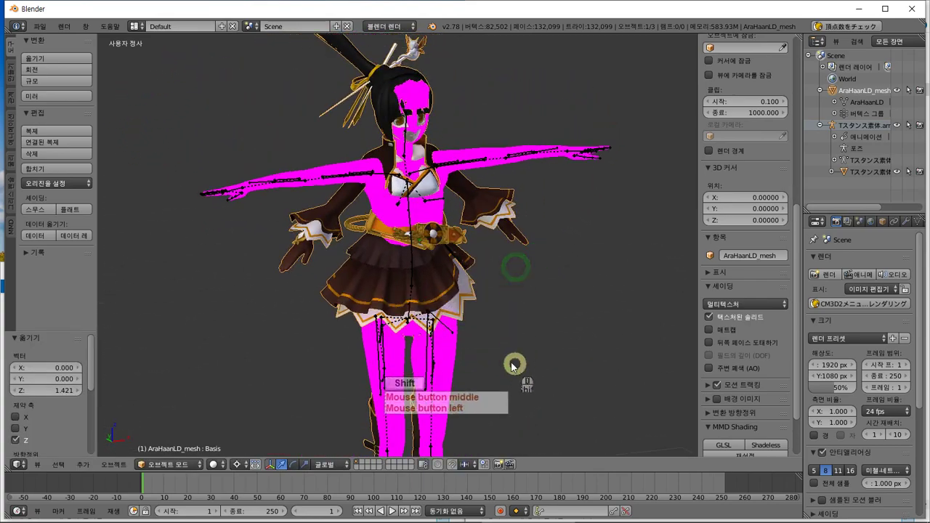
{"action": "middle_click_drag", "start_coordinate": [515, 378], "coordinate": [357, 255], "text": "shift"}
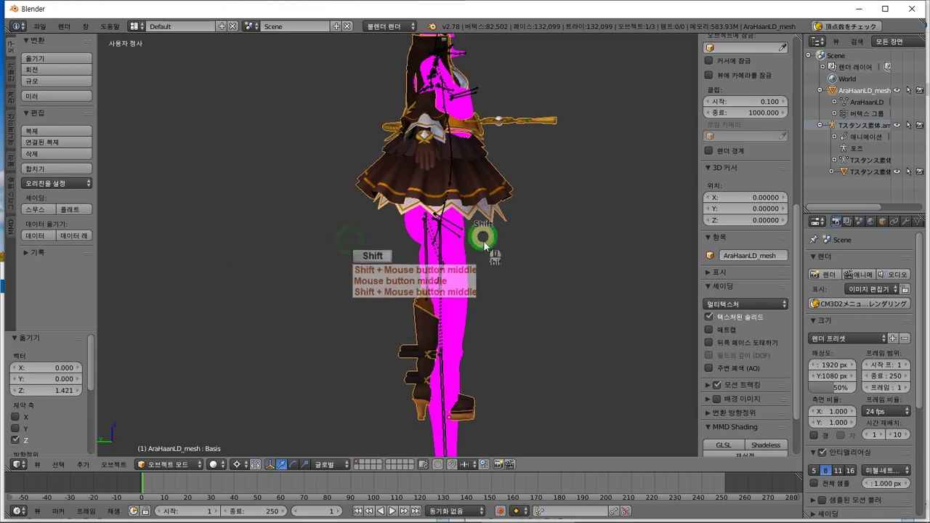
{"action": "middle_click_drag", "start_coordinate": [482, 234], "coordinate": [414, 369], "text": "shift"}
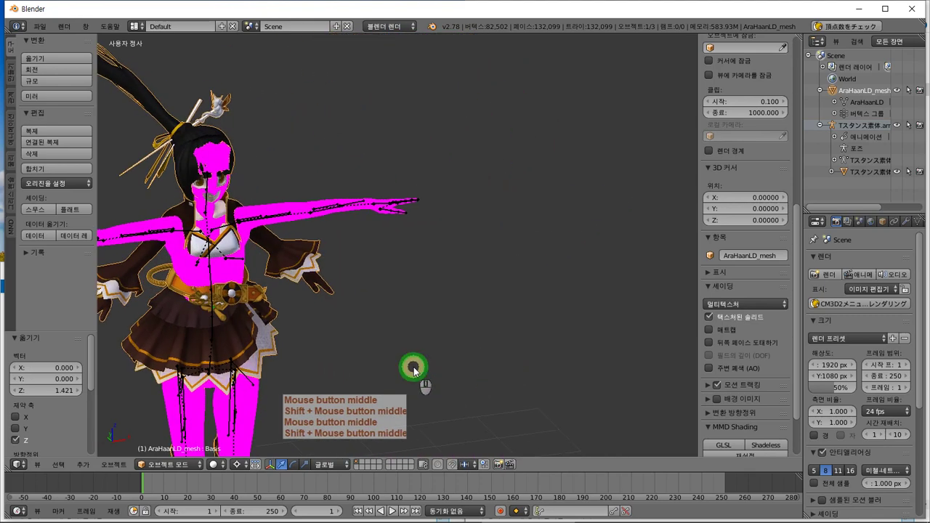
- Turn off textured solid shading and matcap, with backface culling and ambient occlusion enabled
{"action": "middle_click_drag", "start_coordinate": [333, 353], "coordinate": [486, 302], "text": "shift"}
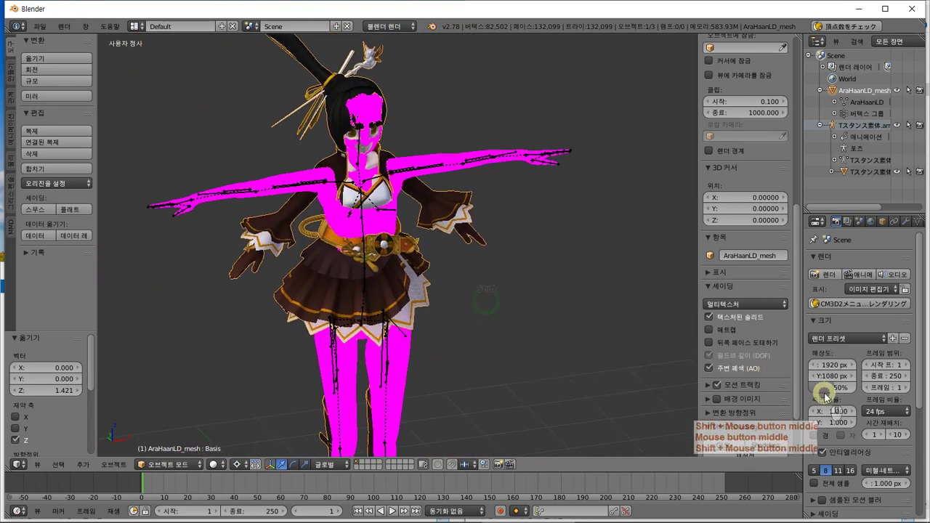
{"action": "left_click", "coordinate": [727, 329]}
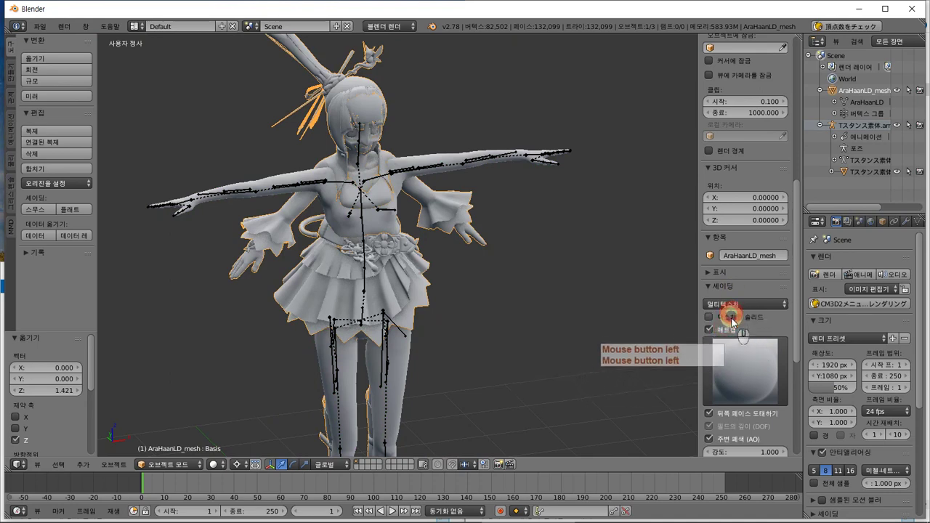
{"action": "left_click", "coordinate": [726, 330]}
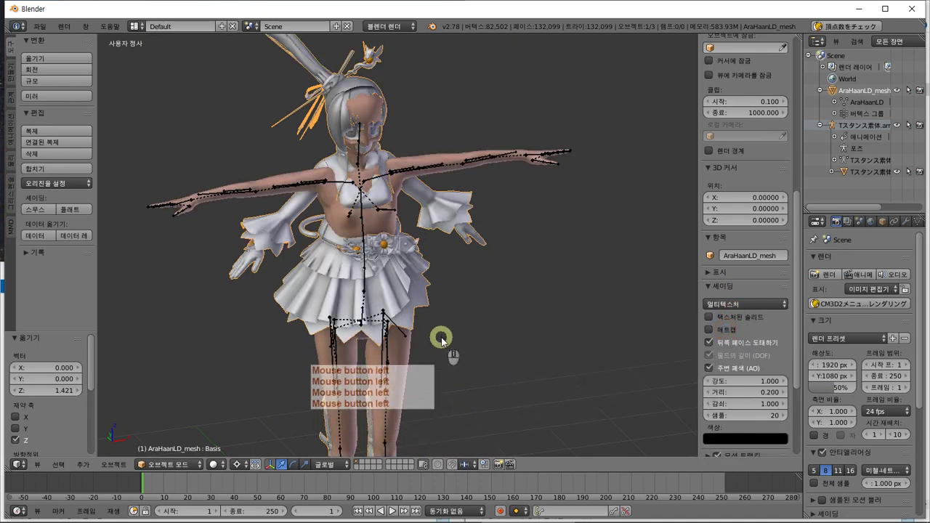
- Move all AraHaanLD_mesh vertices -0.092 along the global Z axis in edit mode, then return to object mode
{"action": "middle_click_drag", "start_coordinate": [440, 337], "coordinate": [460, 327]}
{"action": "middle_click_drag", "start_coordinate": [459, 294], "coordinate": [408, 295]}
{"action": "scroll", "coordinate": [408, 295], "scroll_direction": "up", "scroll_amount": 2}
{"action": "middle_click_drag", "start_coordinate": [378, 267], "coordinate": [432, 305], "text": "shift"}
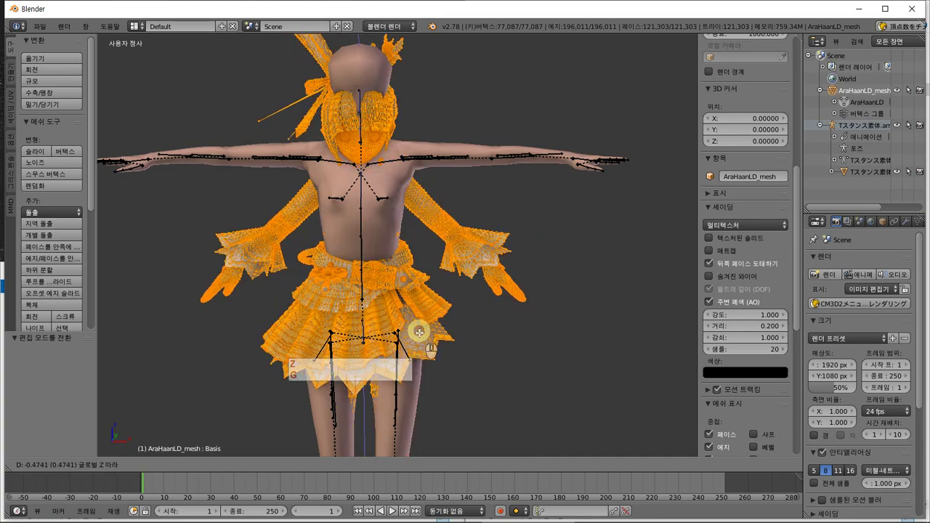
{"action": "key", "text": "z"}
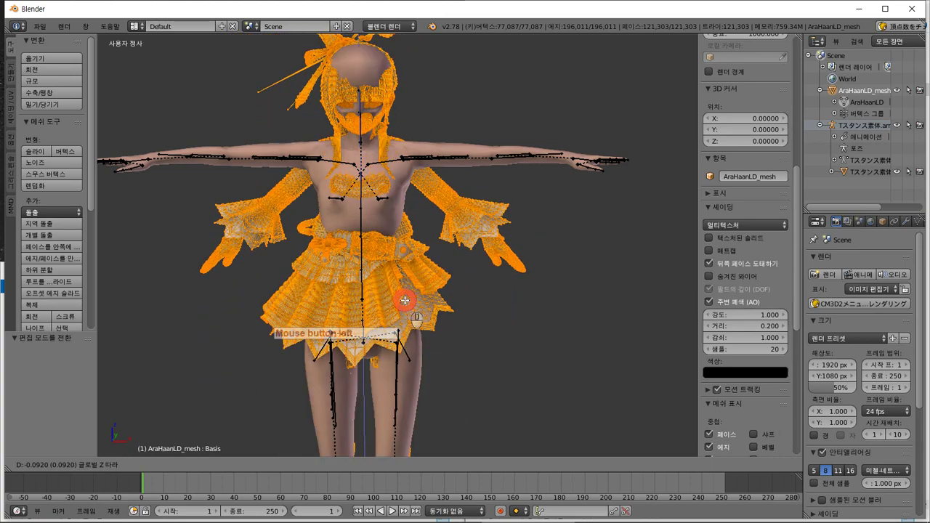
{"action": "left_click", "coordinate": [405, 300]}
{"action": "mouse_move", "coordinate": [431, 312]}
{"action": "middle_mouse_down"}
{"action": "mouse_move", "coordinate": [499, 303]}
{"action": "mouse_move", "coordinate": [446, 305]}
{"action": "middle_mouse_up"}
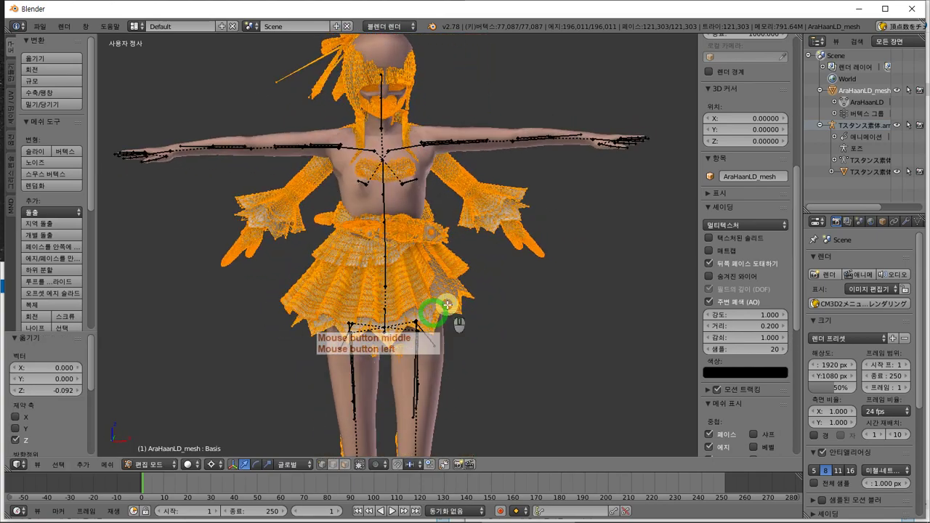
{"action": "key", "text": "Tab"}
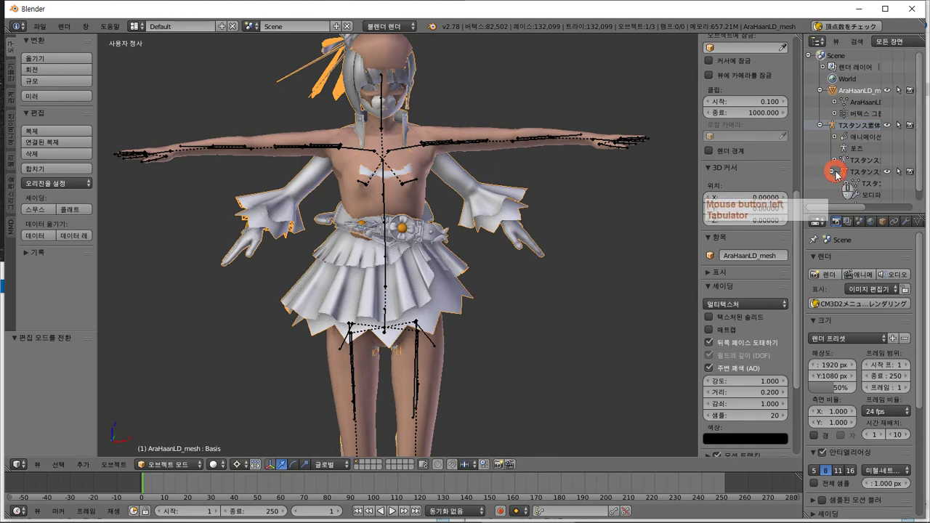
- Enlarge the outliner to show full object names and hide the transform properties
{"action": "left_click_drag", "start_coordinate": [831, 212], "coordinate": [868, 415]}
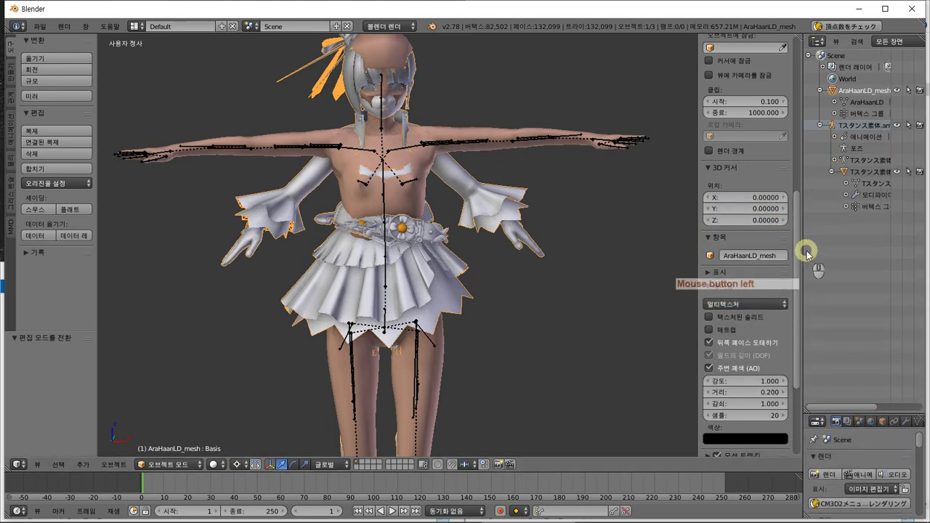
{"action": "left_click_drag", "start_coordinate": [802, 250], "coordinate": [725, 250]}
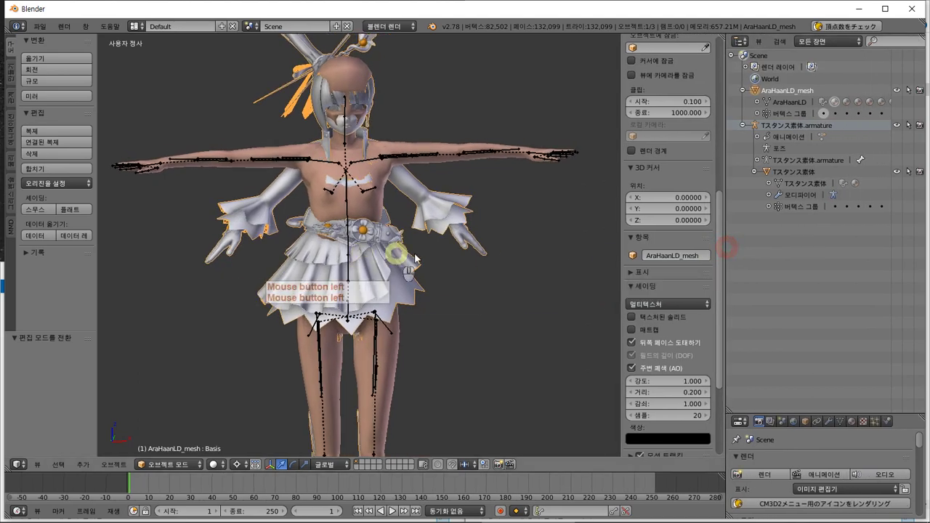
{"action": "key", "text": "n"}
- Separate the selected AraHaanLD_mesh geometry into individual objects by material in edit mode
{"action": "middle_click_drag", "start_coordinate": [478, 319], "coordinate": [404, 274]}
{"action": "right_click", "coordinate": [409, 250]}
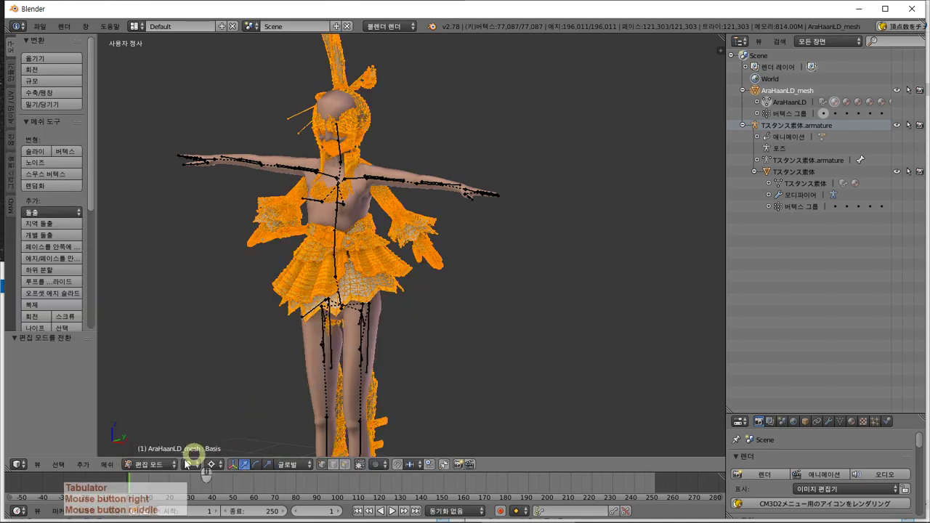
{"action": "left_click", "coordinate": [109, 465]}
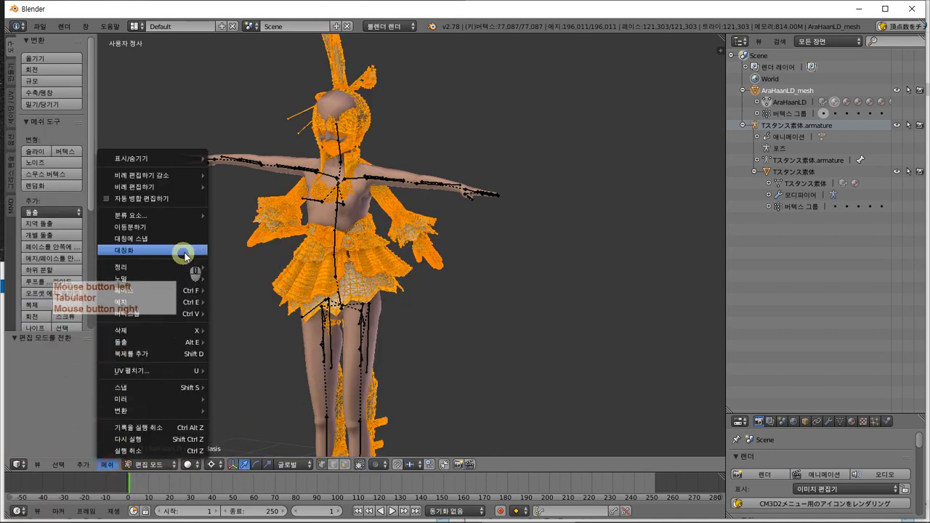
{"action": "left_click", "coordinate": [159, 318]}
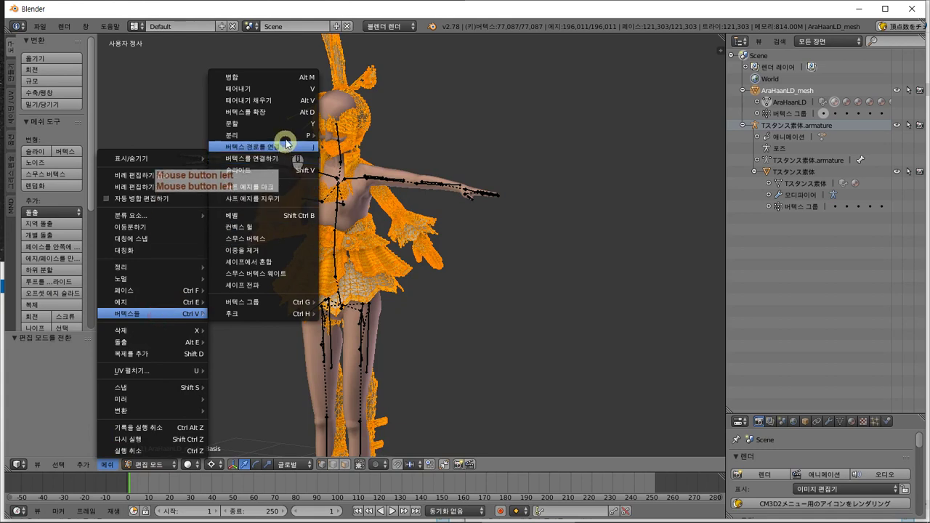
{"action": "mouse_move", "coordinate": [289, 138]}
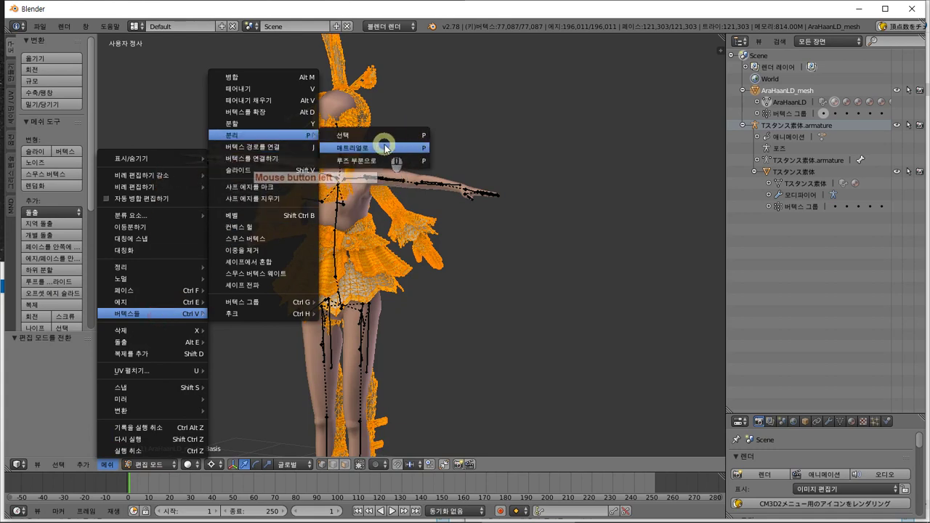
{"action": "left_click", "coordinate": [399, 292]}
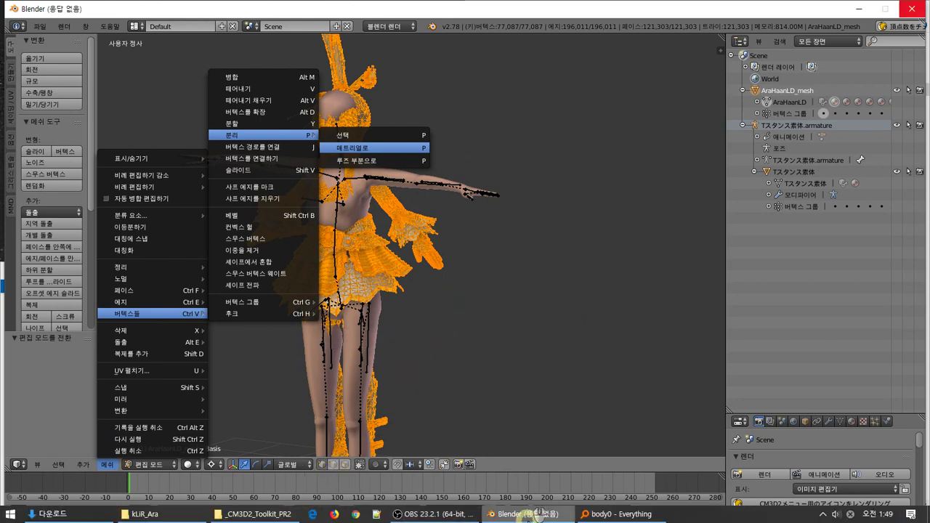
- Hide the Tスタンス素体 body mesh and switch the separated AraHaanLD meshes back to object mode
{"action": "mouse_move", "coordinate": [632, 517]}
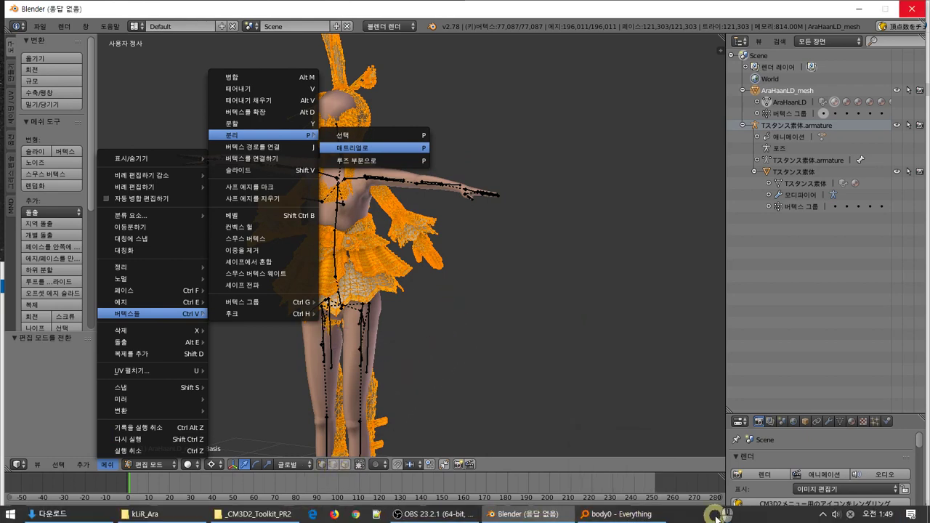
{"action": "scroll", "coordinate": [799, 157], "scroll_direction": "down", "scroll_amount": 12}
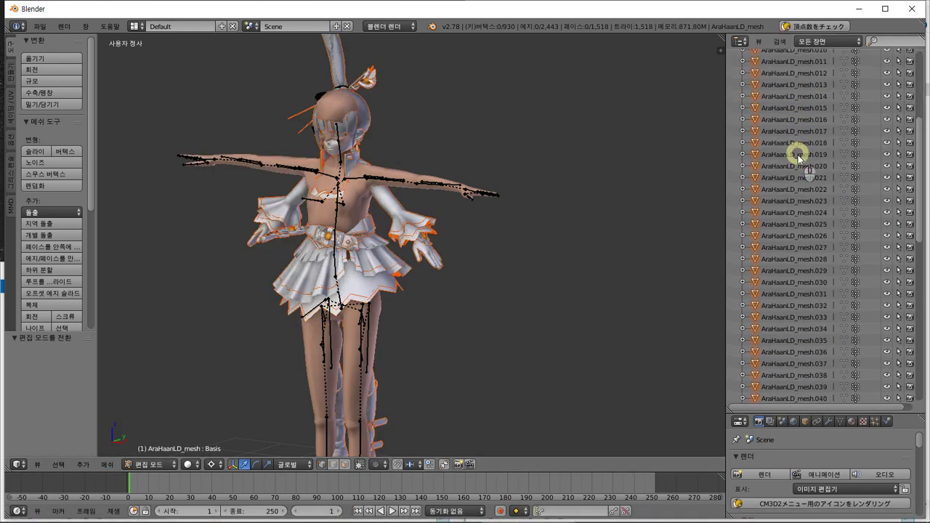
{"action": "scroll", "coordinate": [797, 191], "scroll_direction": "down", "scroll_amount": 5}
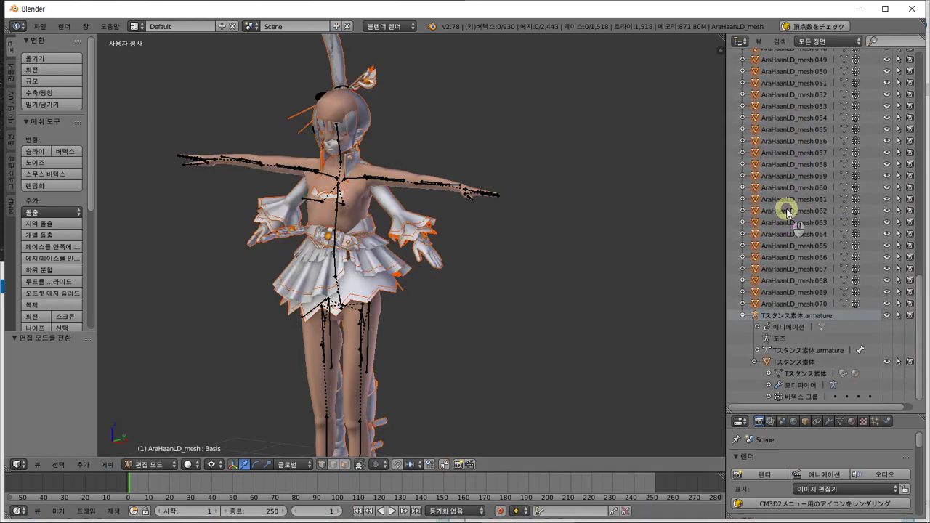
{"action": "scroll", "coordinate": [787, 211], "scroll_direction": "up", "scroll_amount": 17}
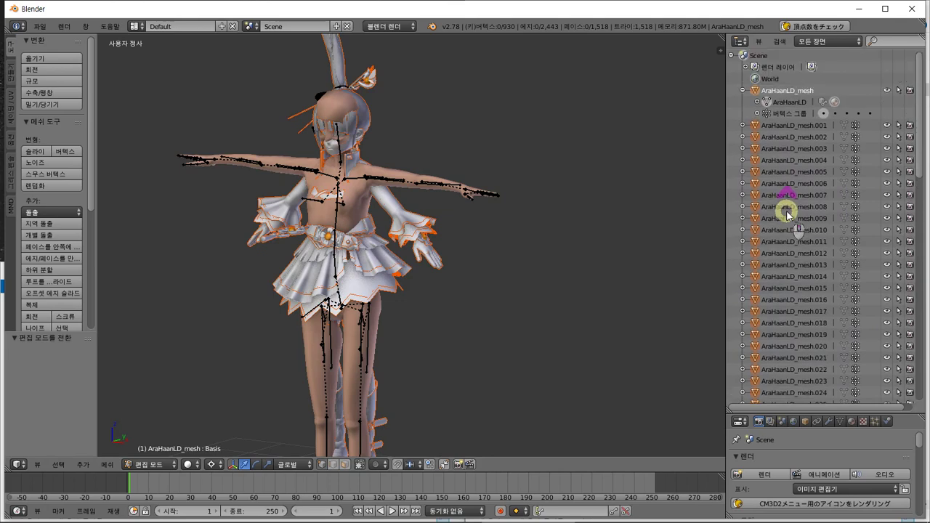
{"action": "scroll", "coordinate": [782, 217], "scroll_direction": "down", "scroll_amount": 16}
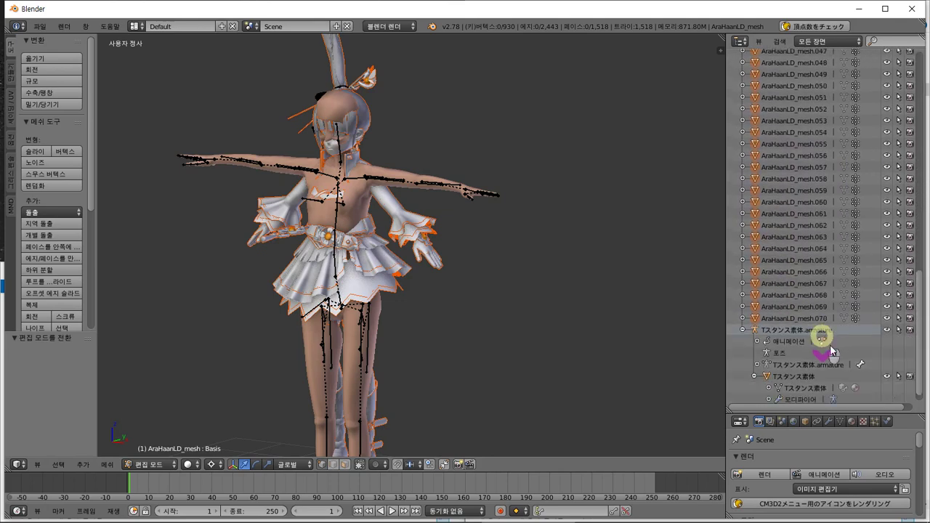
{"action": "left_click", "coordinate": [887, 378]}
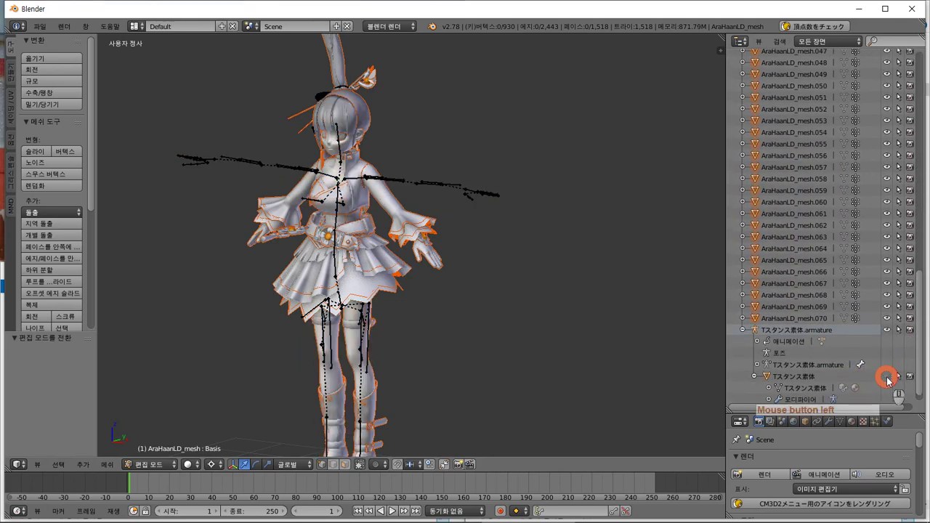
{"action": "middle_click_drag", "start_coordinate": [477, 355], "coordinate": [561, 346]}
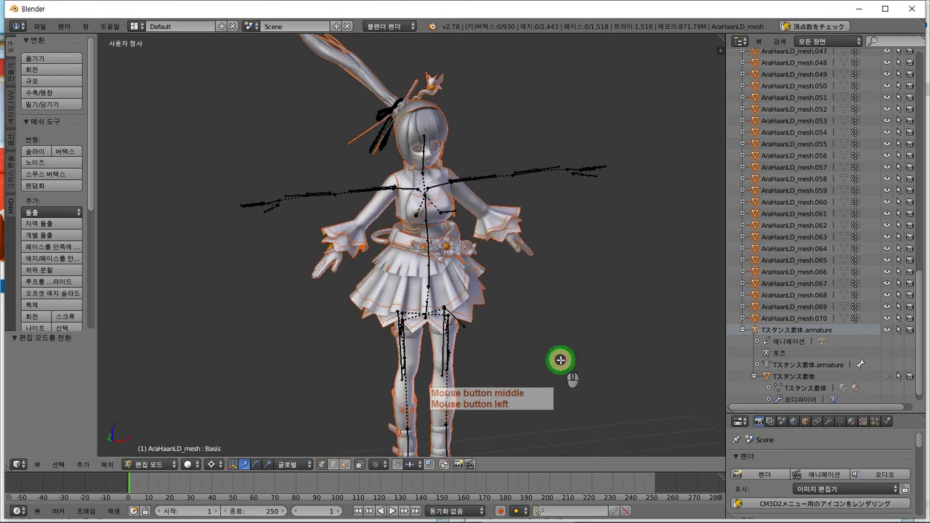
{"action": "key", "text": "Tab"}
{"action": "middle_click_drag", "start_coordinate": [455, 172], "coordinate": [378, 159], "text": "shift"}
{"action": "key", "text": "Tab"}
{"action": "key", "text": "Tab"}
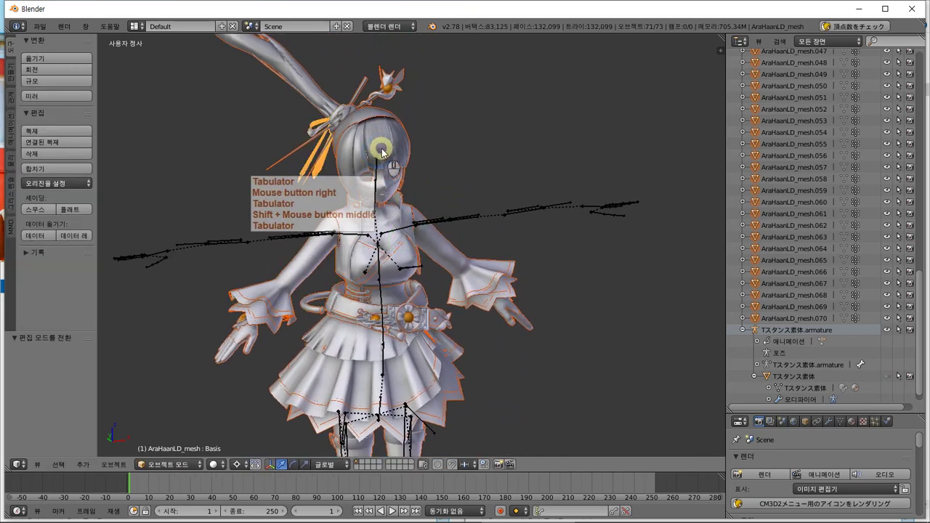
- Join the head hair and ponytail meshes into AraHaanLD_mesh.005 and hide the joined hair
{"action": "right_click", "coordinate": [378, 151]}
{"action": "middle_click_drag", "start_coordinate": [498, 239], "coordinate": [513, 238]}
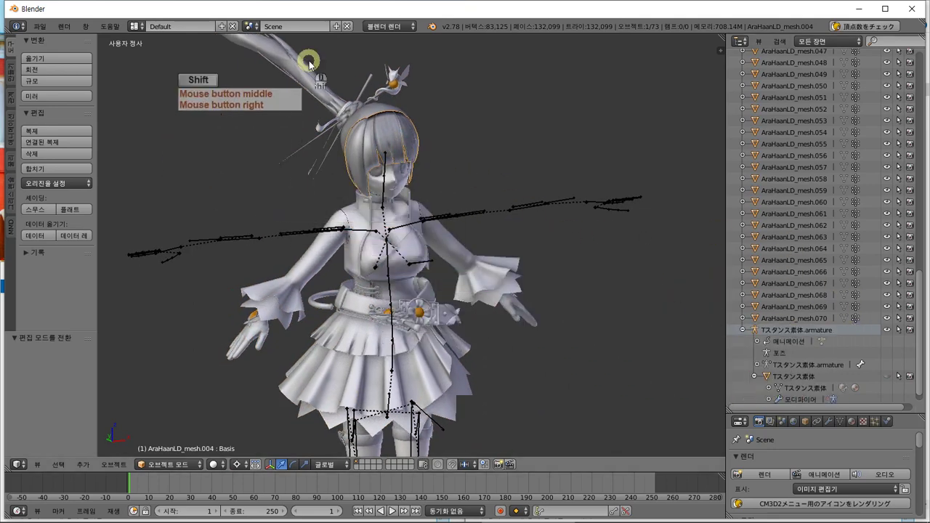
{"action": "middle_click_drag", "start_coordinate": [312, 62], "coordinate": [300, 76], "text": "shift"}
{"action": "middle_click_drag", "start_coordinate": [472, 120], "coordinate": [530, 141]}
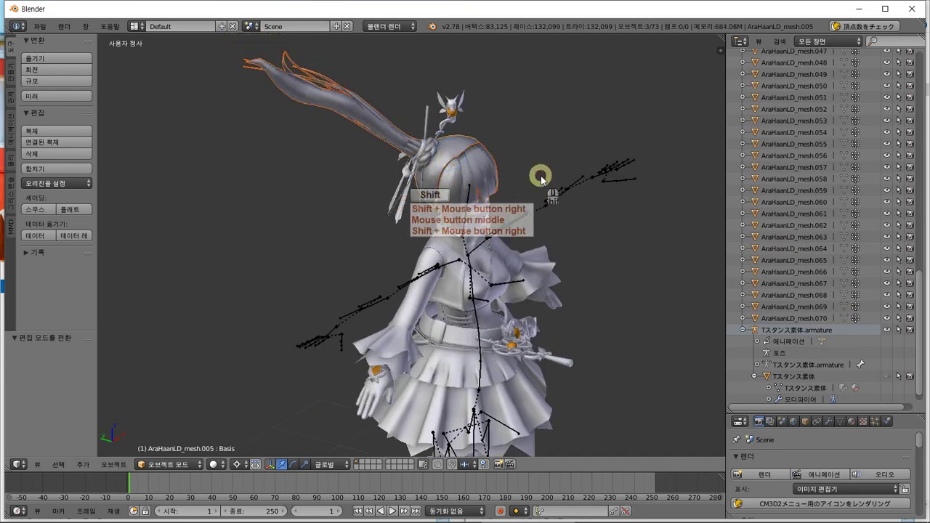
{"action": "middle_click_drag", "start_coordinate": [540, 182], "coordinate": [500, 180]}
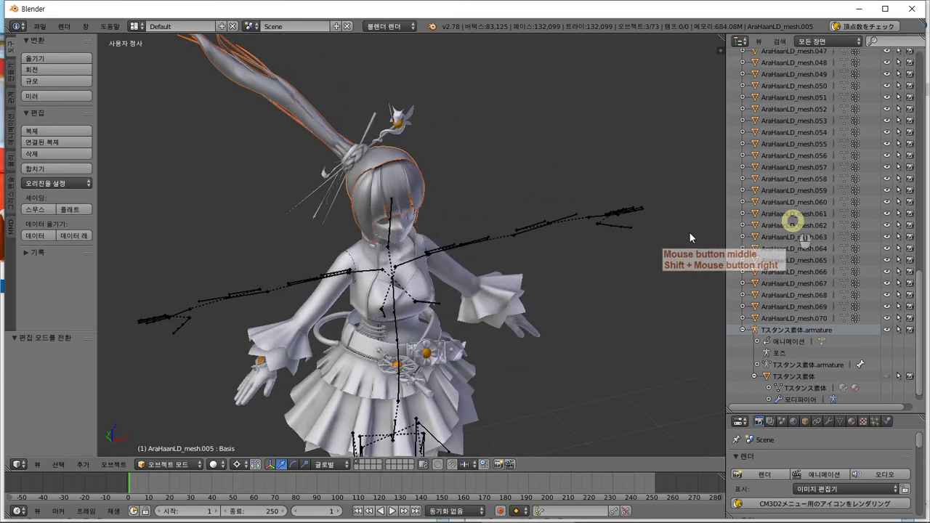
{"action": "left_click", "coordinate": [56, 168]}
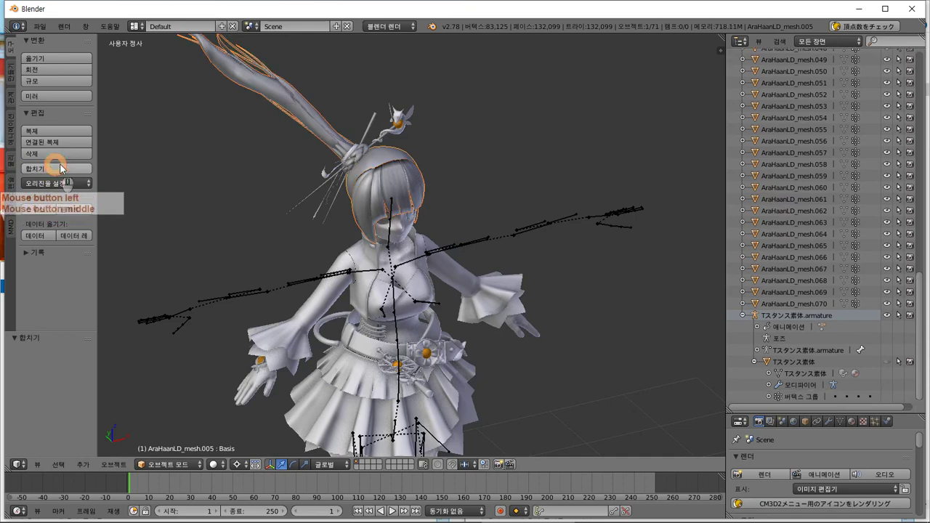
{"action": "scroll", "coordinate": [841, 300], "scroll_direction": "up", "scroll_amount": 20}
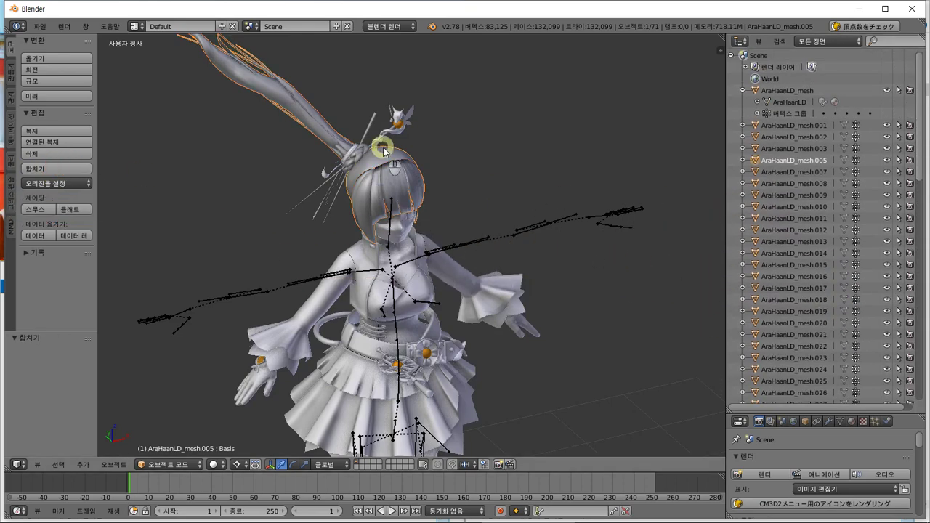
{"action": "left_click", "coordinate": [888, 159]}
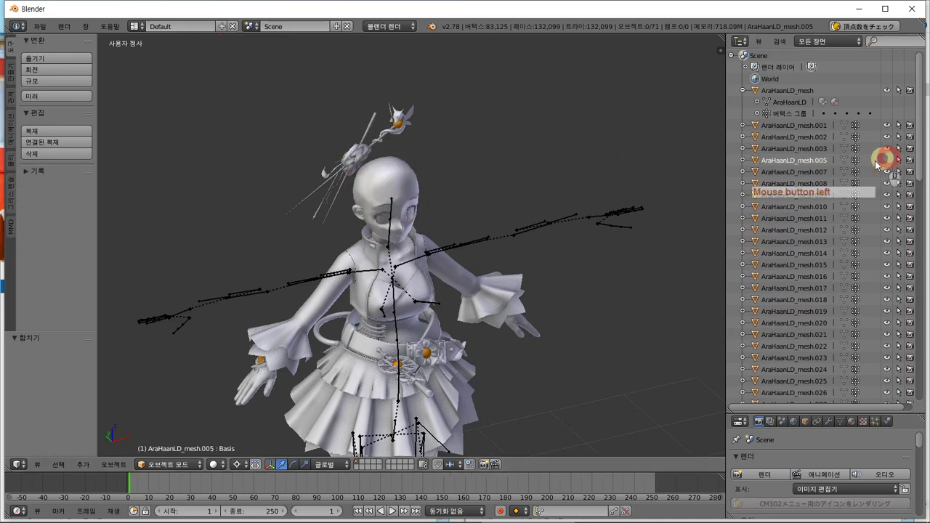
- Select the braided hair bun mesh AraHaanLD_mesh.007 and turn on textured solid shading
{"action": "middle_click_drag", "start_coordinate": [393, 245], "coordinate": [387, 185]}
{"action": "right_click", "coordinate": [374, 145]}
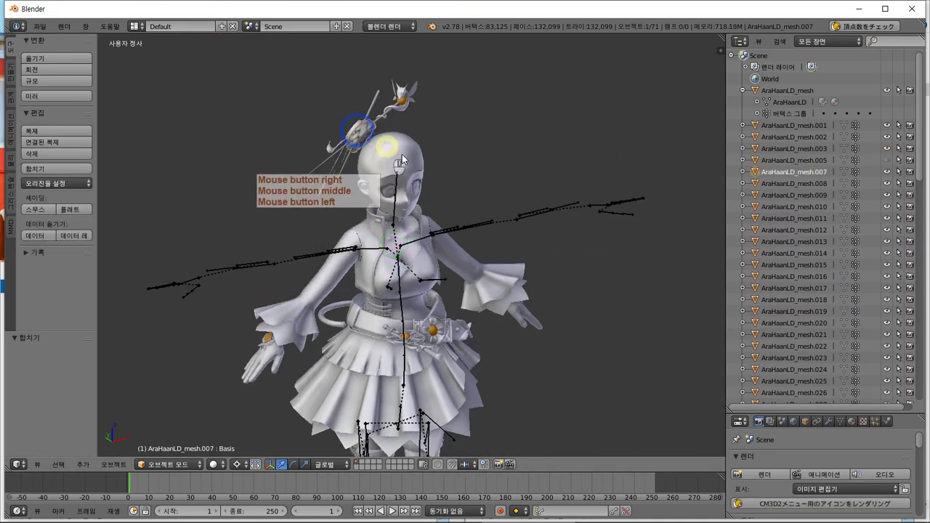
{"action": "middle_click_drag", "start_coordinate": [441, 170], "coordinate": [506, 167]}
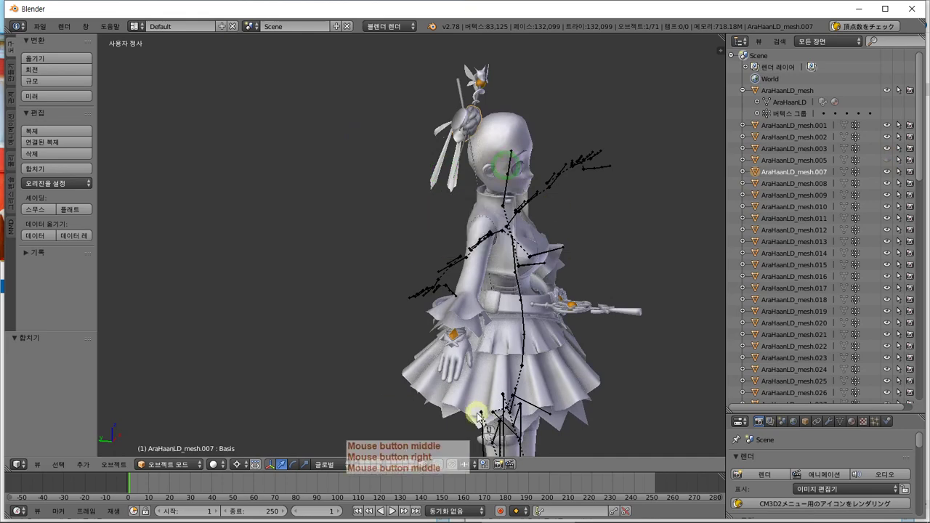
{"action": "key", "text": "n"}
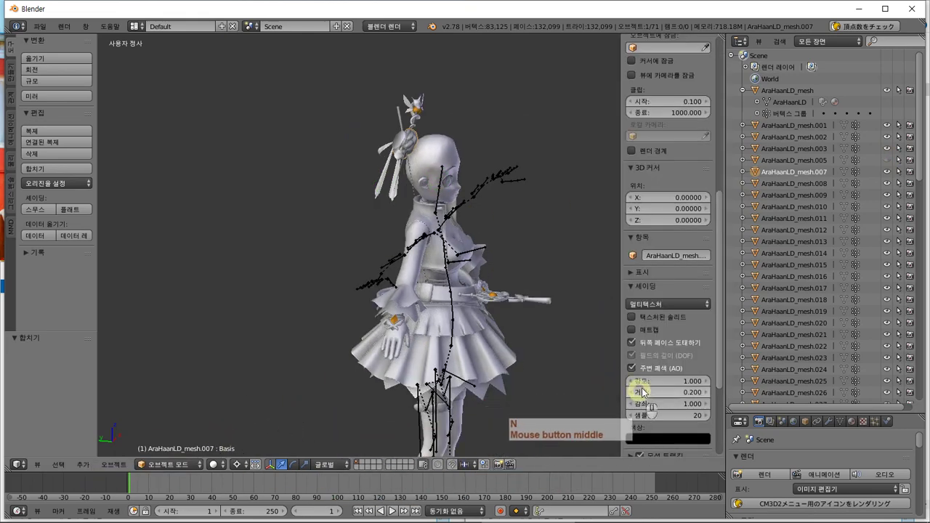
{"action": "left_click", "coordinate": [631, 317]}
- Unhide AraHaanLD_mesh.005, join the braided bun AraHaanLD_mesh.007 into it, and hide the combined hair again
{"action": "scroll", "coordinate": [460, 213], "scroll_direction": "up", "scroll_amount": 3}
{"action": "scroll", "coordinate": [461, 211], "scroll_direction": "up", "scroll_amount": 2}
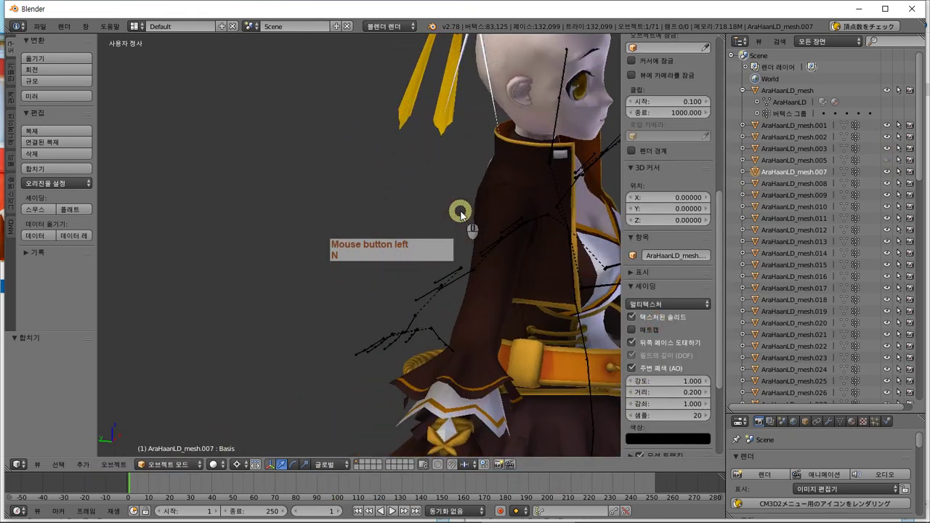
{"action": "scroll", "coordinate": [453, 208], "scroll_direction": "down", "scroll_amount": 2}
{"action": "middle_click_drag", "start_coordinate": [453, 208], "coordinate": [365, 254], "text": "shift"}
{"action": "scroll", "coordinate": [390, 303], "scroll_direction": "up", "scroll_amount": 3}
{"action": "scroll", "coordinate": [390, 303], "scroll_direction": "up", "scroll_amount": 2}
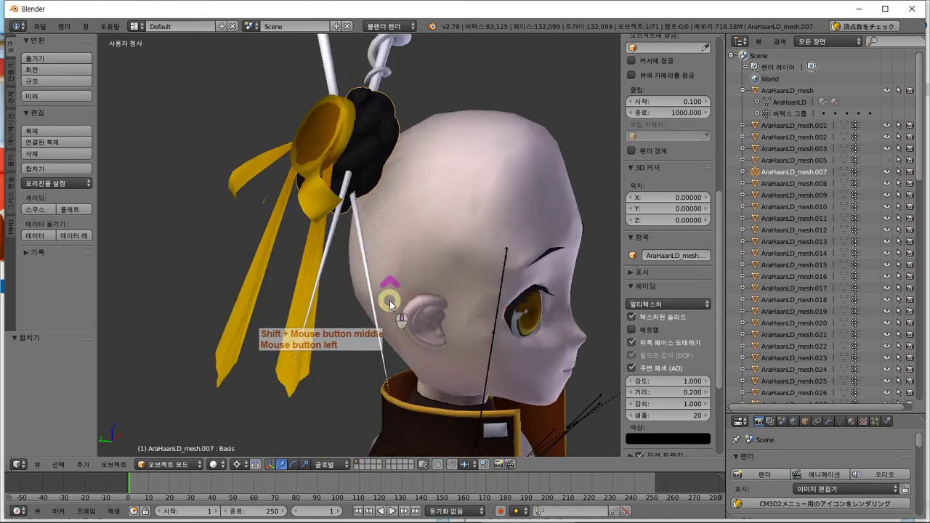
{"action": "middle_click_drag", "start_coordinate": [389, 299], "coordinate": [393, 312]}
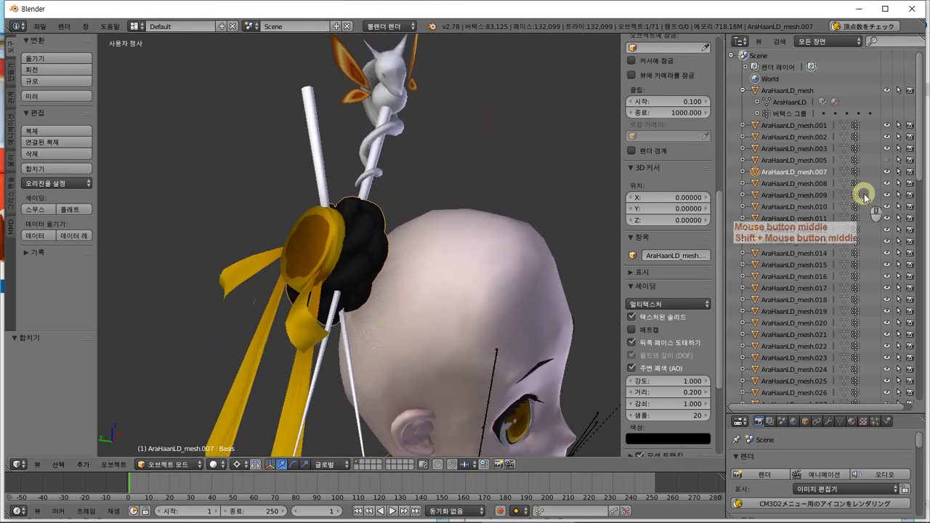
{"action": "left_click", "coordinate": [790, 161], "text": "shift"}
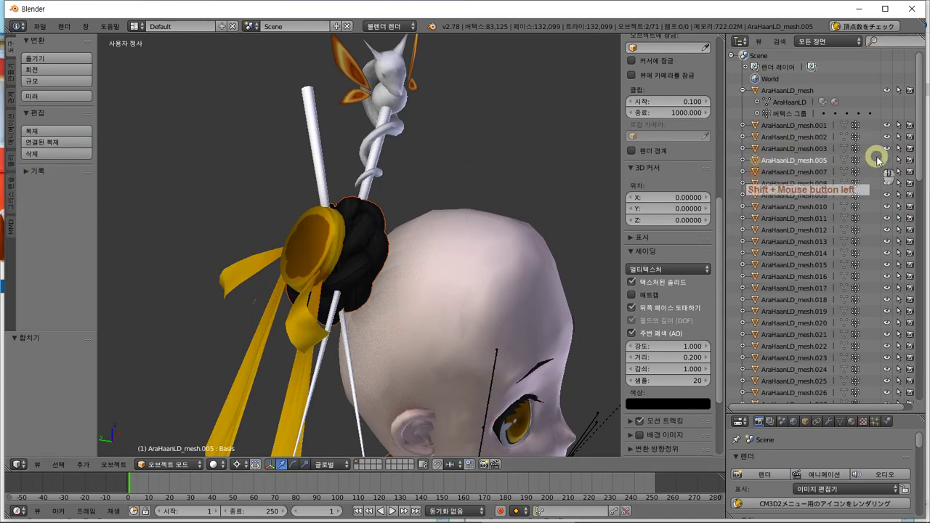
{"action": "left_click", "coordinate": [886, 160]}
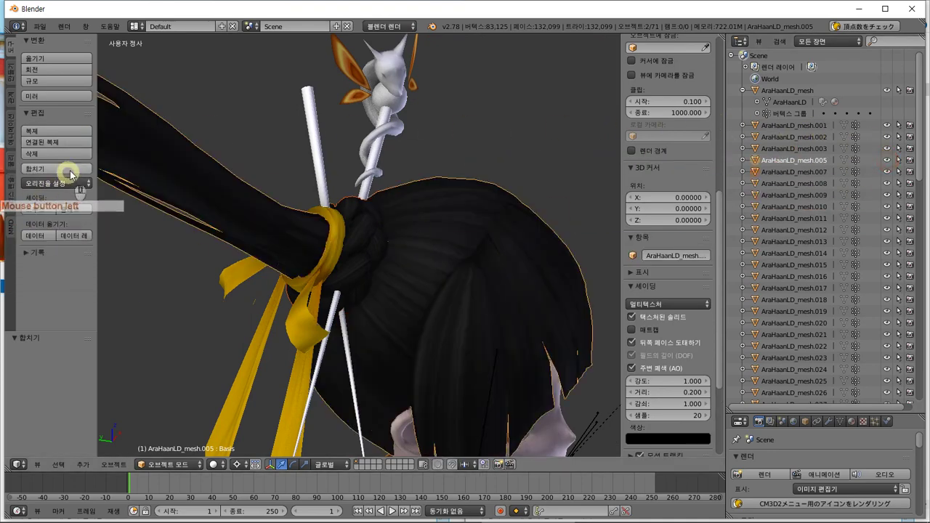
{"action": "left_click", "coordinate": [925, 156]}
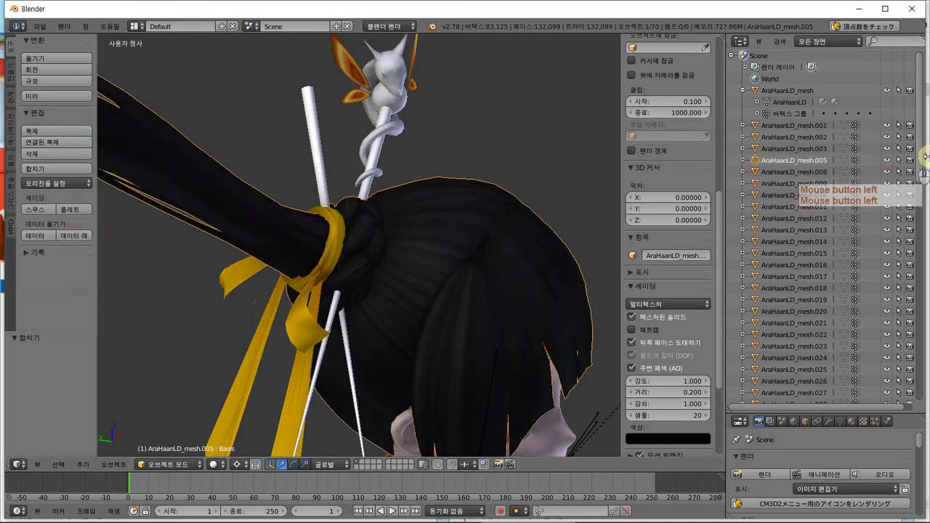
{"action": "left_click", "coordinate": [886, 160]}
- Join the yellow ribbon, hairpins and winged ornament meshes into AraHaanLD_mesh.069 after a cancelled trial move
{"action": "middle_click_drag", "start_coordinate": [353, 295], "coordinate": [349, 291]}
{"action": "right_click", "coordinate": [300, 254]}
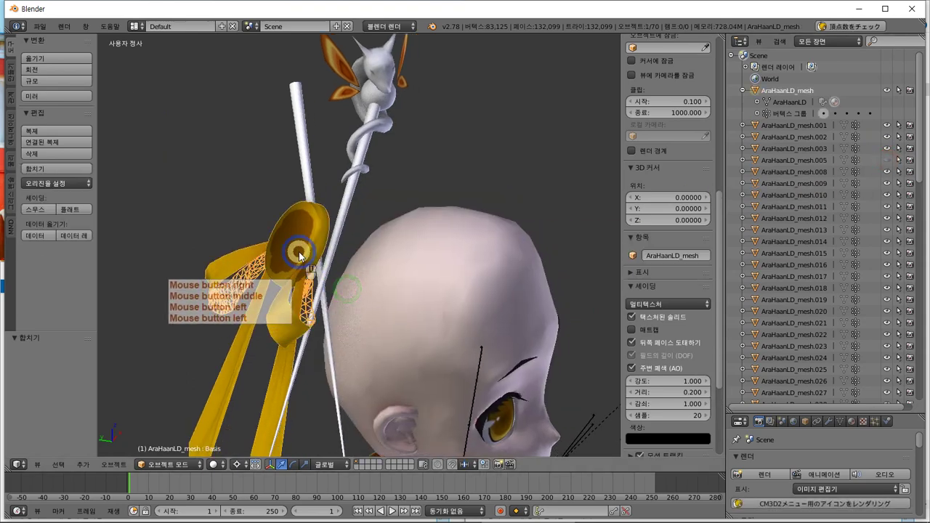
{"action": "right_click", "coordinate": [357, 181], "text": "shift"}
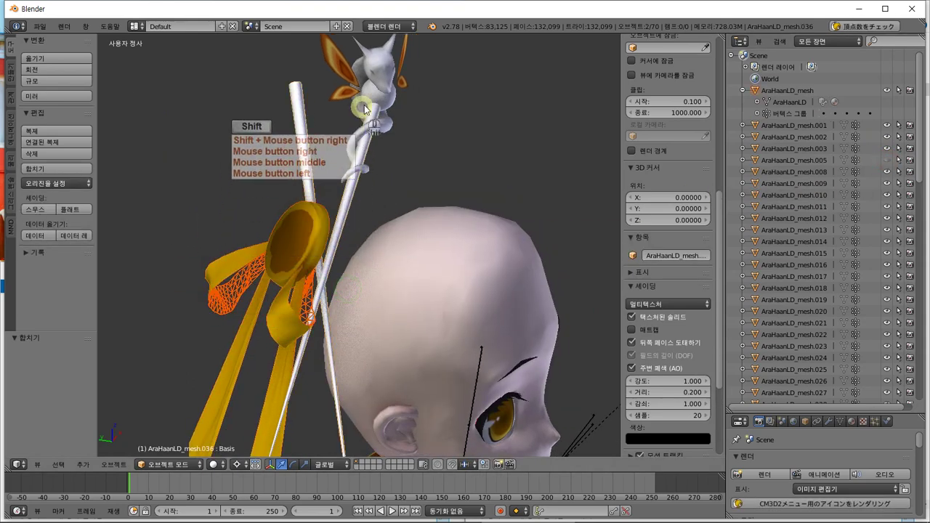
{"action": "right_click", "coordinate": [403, 82], "text": "shift"}
{"action": "right_click", "coordinate": [459, 210], "text": "shift"}
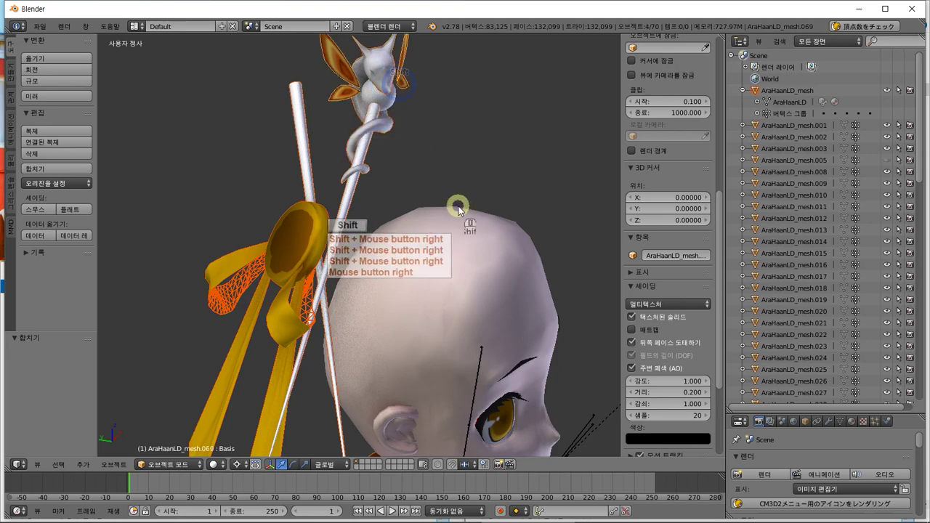
{"action": "scroll", "coordinate": [459, 210], "scroll_direction": "down", "scroll_amount": 5}
{"action": "middle_click_drag", "start_coordinate": [458, 210], "coordinate": [405, 237]}
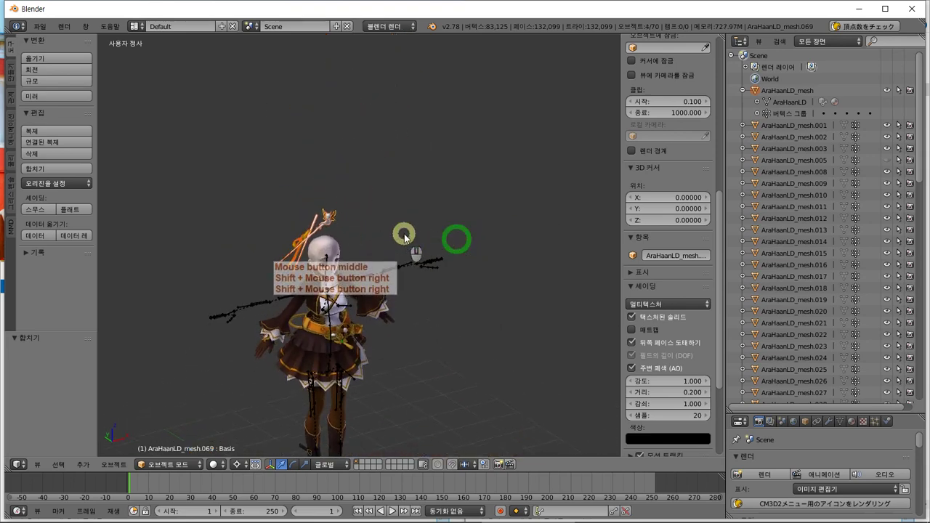
{"action": "key", "text": "g"}
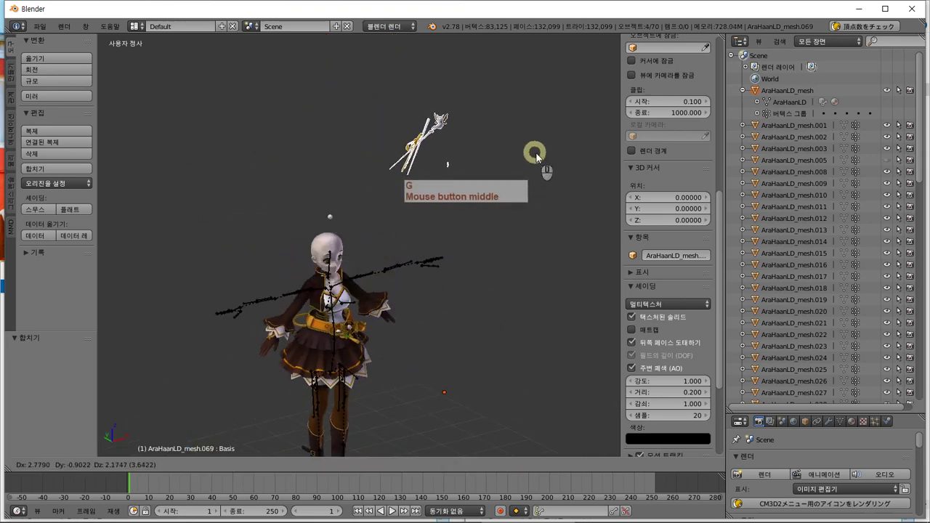
{"action": "key", "text": "Escape"}
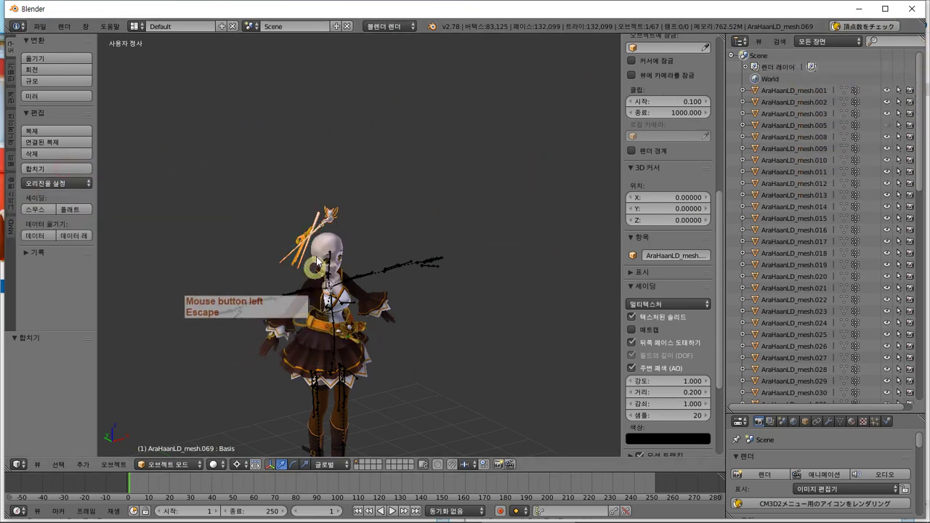
- Toggle the hair ornament's visibility to check for leftover pieces, and join it with the small sphere above the head, AraHaanLD_mesh.023
{"action": "scroll", "coordinate": [788, 239], "scroll_direction": "down", "scroll_amount": 10}
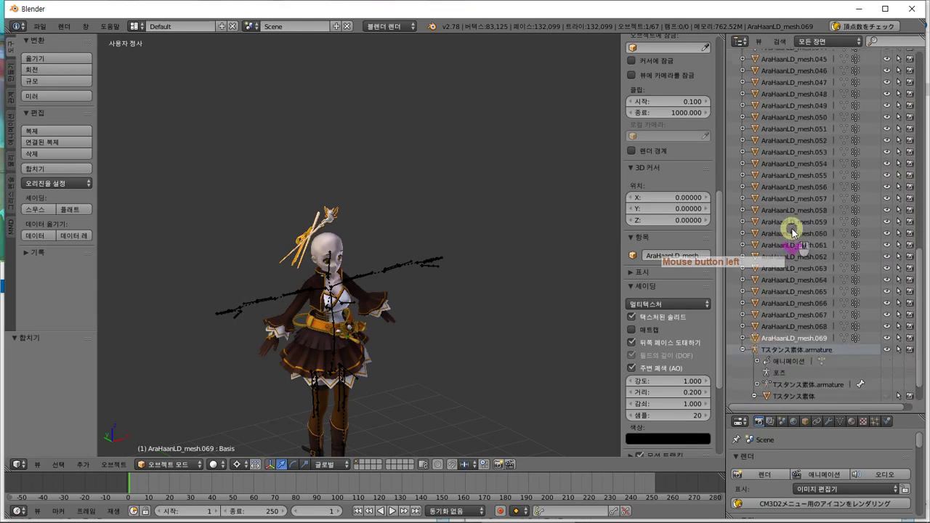
{"action": "scroll", "coordinate": [865, 341], "scroll_direction": "down", "scroll_amount": 2}
{"action": "left_click", "coordinate": [886, 315]}
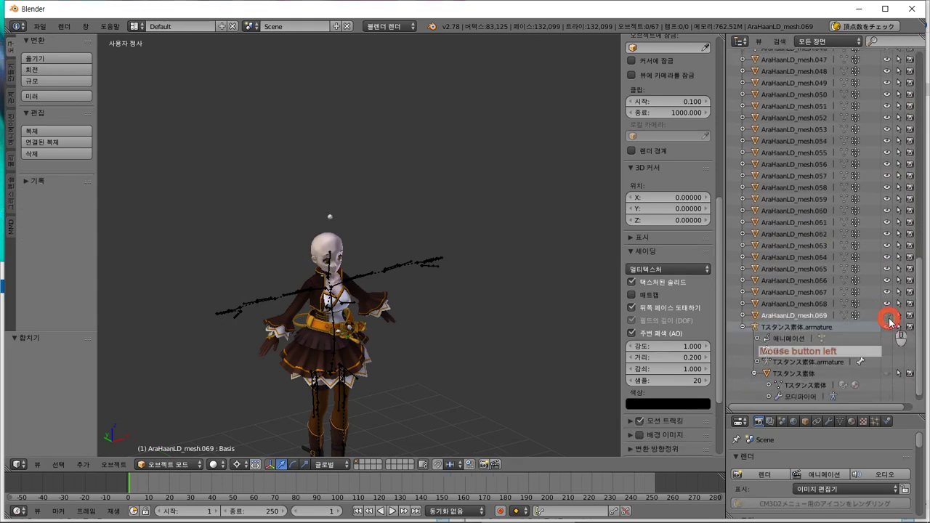
{"action": "scroll", "coordinate": [334, 348], "scroll_direction": "up", "scroll_amount": 4}
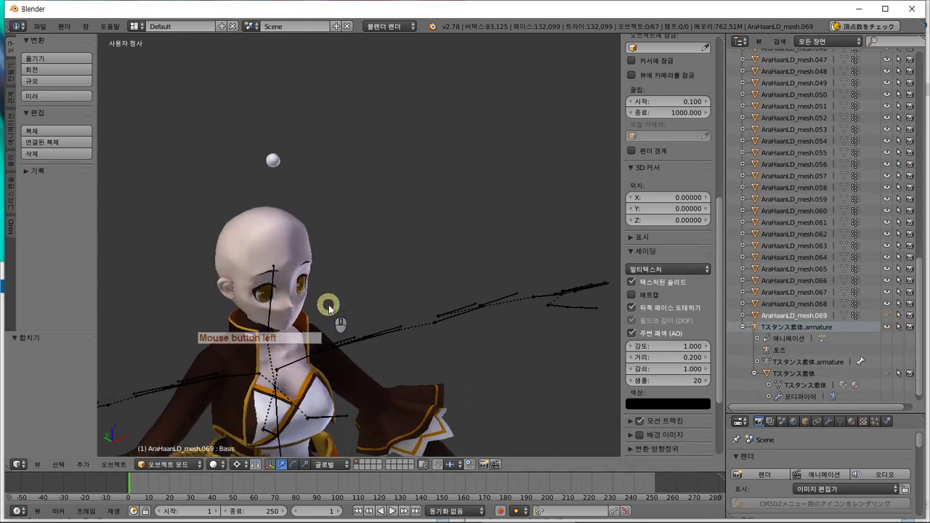
{"action": "middle_click_drag", "start_coordinate": [352, 298], "coordinate": [926, 298]}
{"action": "left_click", "coordinate": [887, 315]}
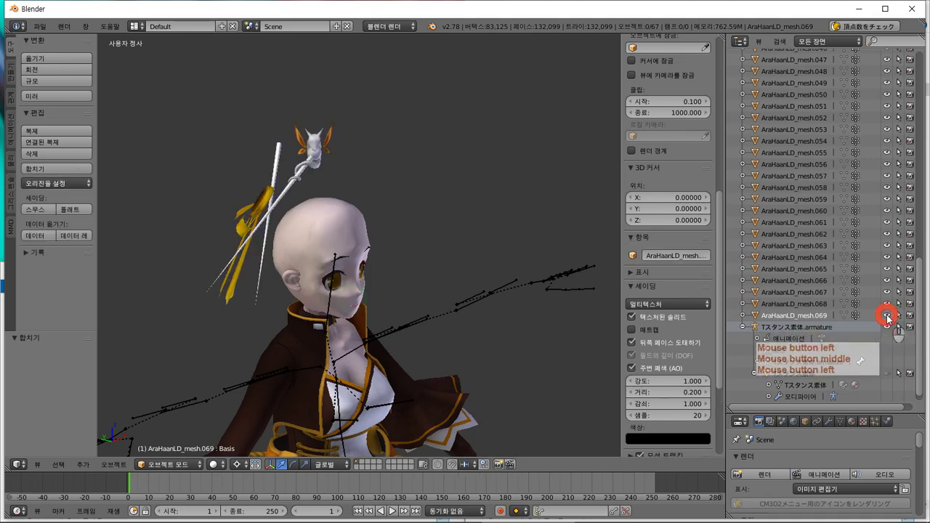
{"action": "double_click", "coordinate": [887, 315]}
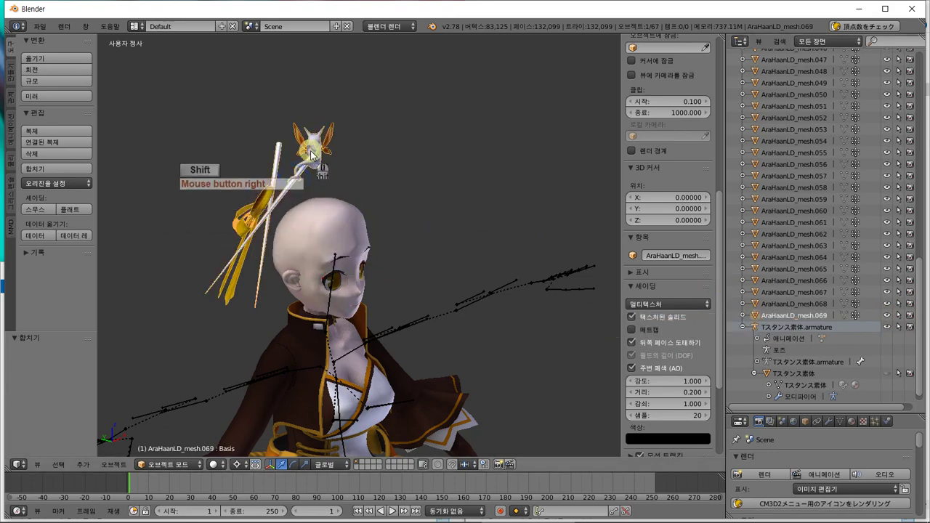
{"action": "left_click", "coordinate": [65, 170]}
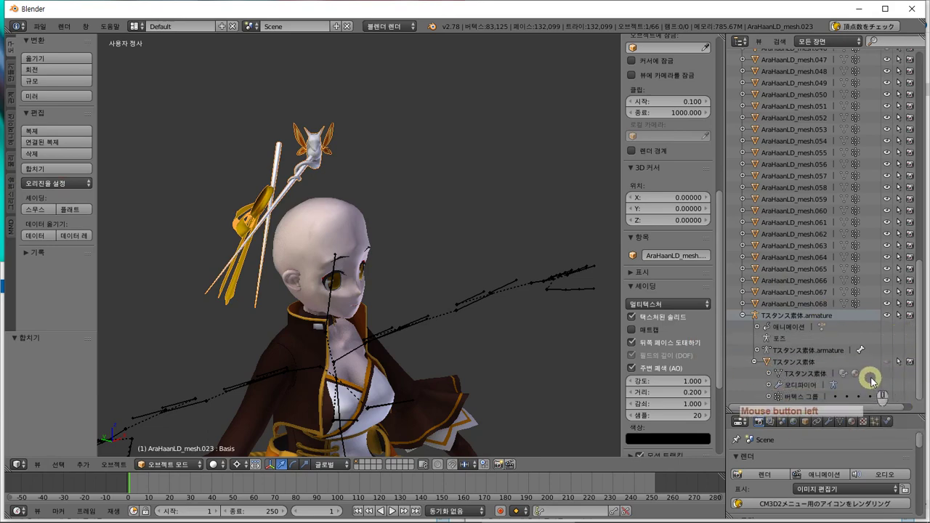
- Try moving the joined hair ornament away from the head to inspect its pieces, and undo the move
{"action": "left_click", "coordinate": [743, 316]}
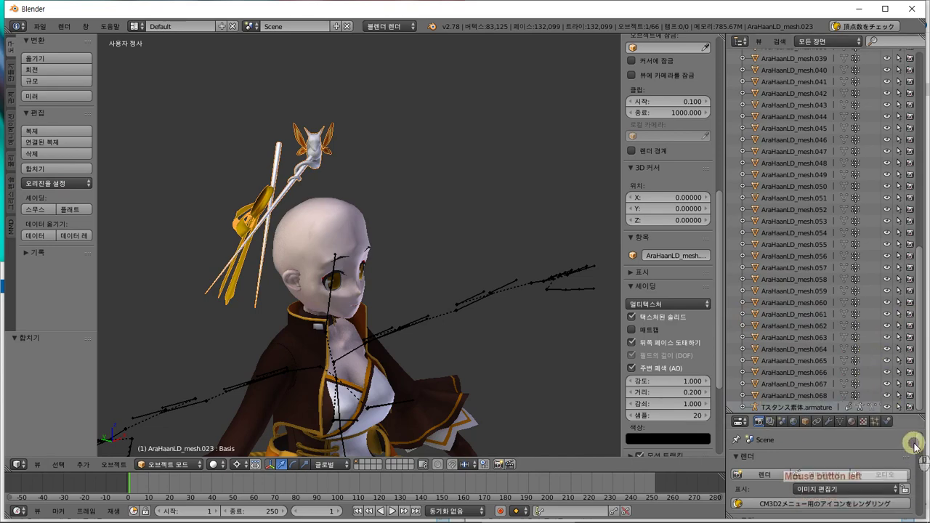
{"action": "scroll", "coordinate": [445, 361], "scroll_direction": "down", "scroll_amount": 5}
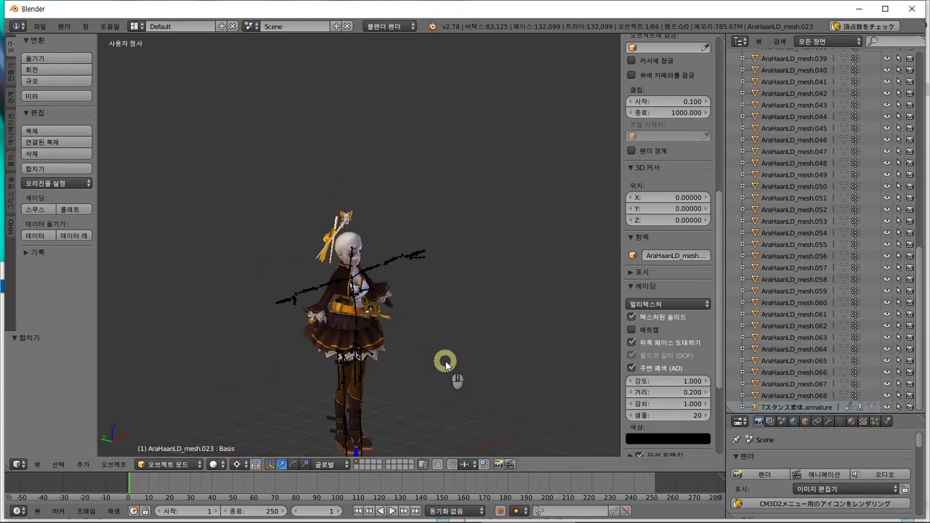
{"action": "key", "text": "g"}
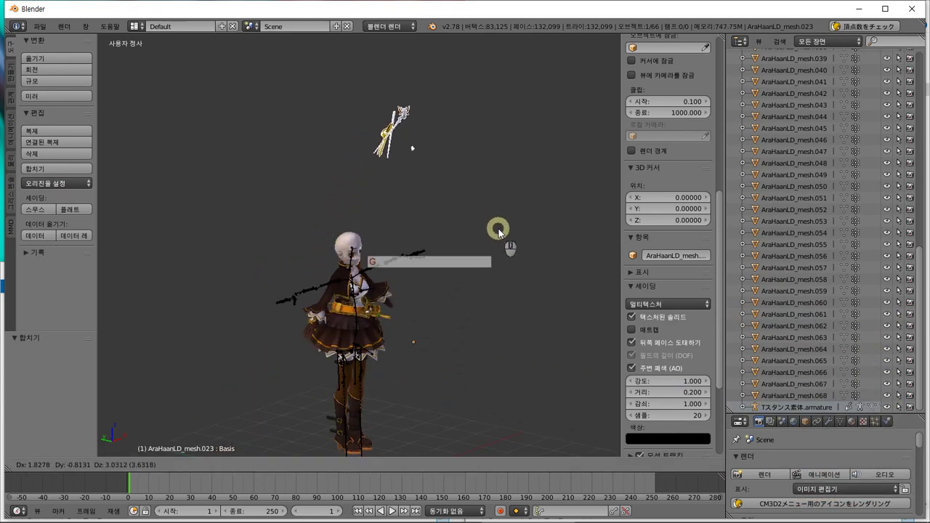
{"action": "left_click", "coordinate": [498, 227]}
{"action": "scroll", "coordinate": [497, 227], "scroll_direction": "up", "scroll_amount": 5}
{"action": "middle_click_drag", "start_coordinate": [498, 227], "coordinate": [346, 163], "text": "shift"}
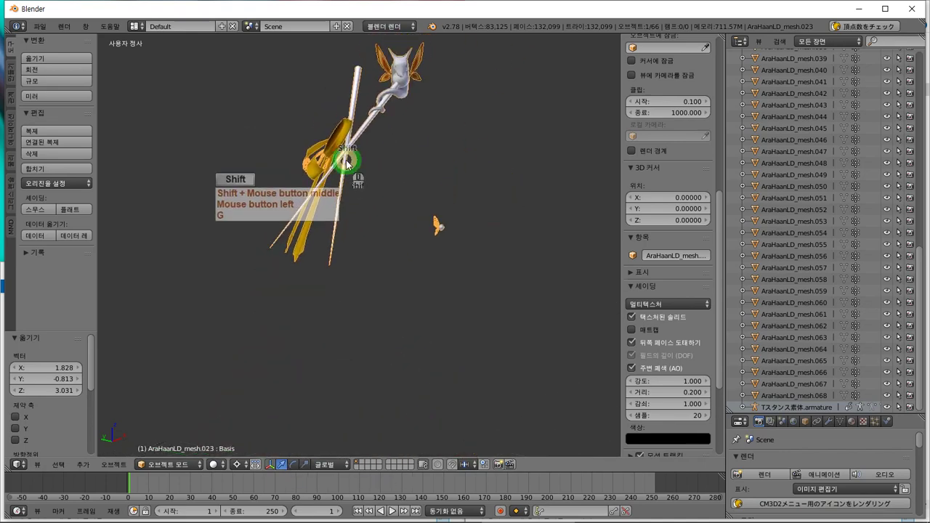
{"action": "middle_click_drag", "start_coordinate": [404, 174], "coordinate": [289, 174]}
{"action": "left_click", "coordinate": [289, 175]}
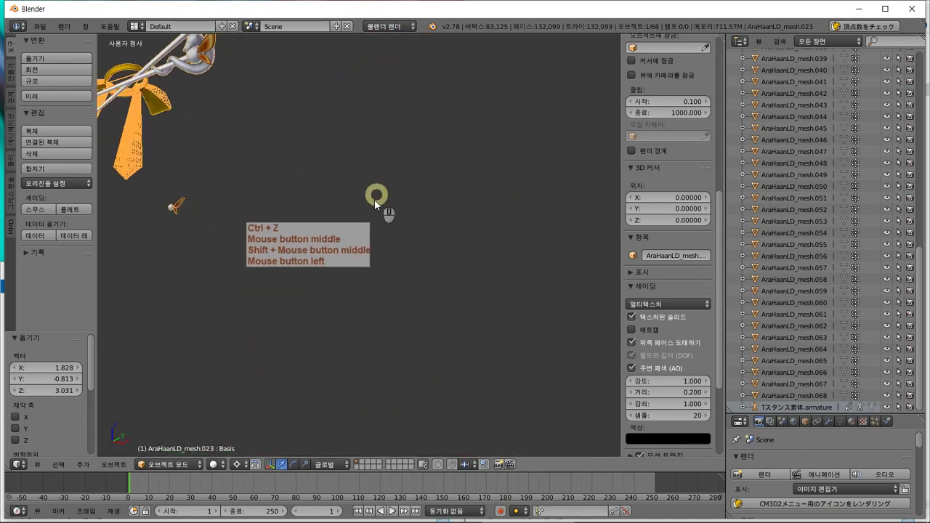
{"action": "scroll", "coordinate": [363, 210], "scroll_direction": "down", "scroll_amount": 5}
{"action": "middle_click_drag", "start_coordinate": [353, 218], "coordinate": [409, 322], "text": "shift"}
{"action": "scroll", "coordinate": [456, 183], "scroll_direction": "up", "scroll_amount": 5}
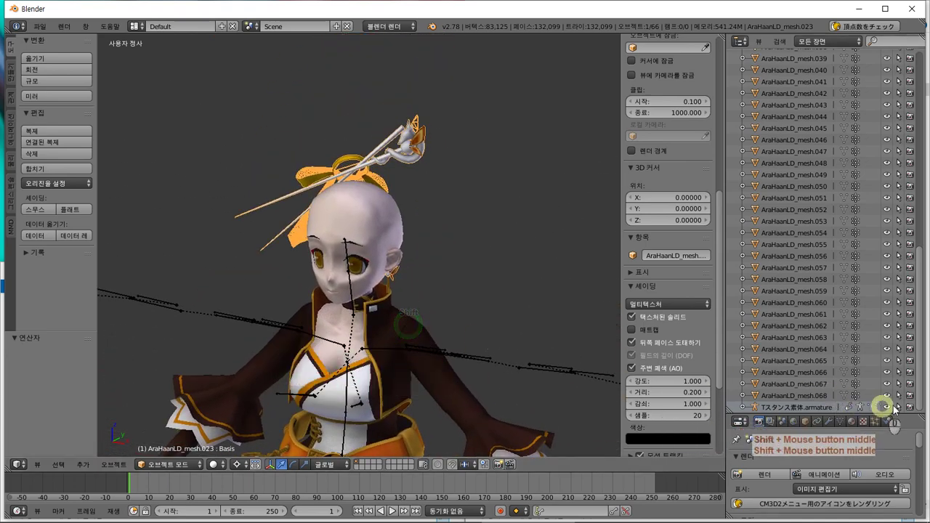
- Hide the joined hair ornament mesh AraHaanLD_mesh.023
{"action": "left_click", "coordinate": [923, 311]}
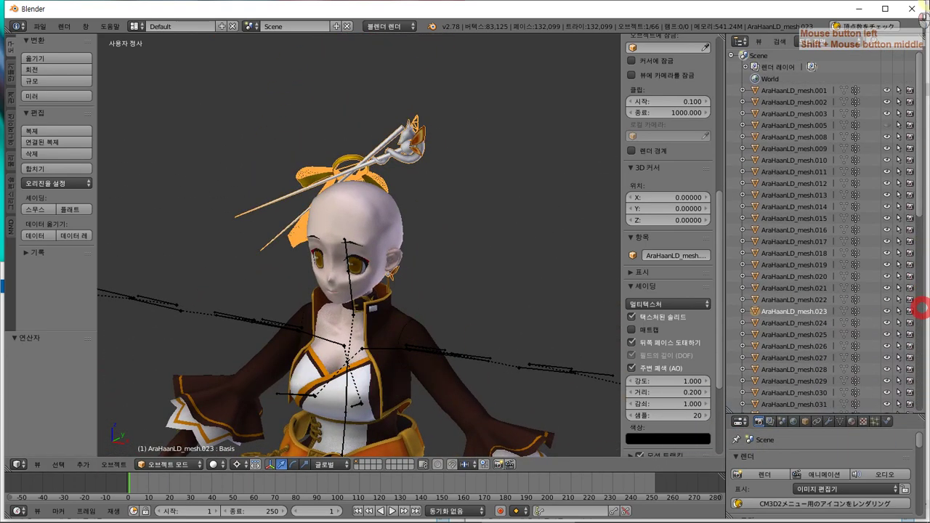
{"action": "left_click", "coordinate": [886, 311]}
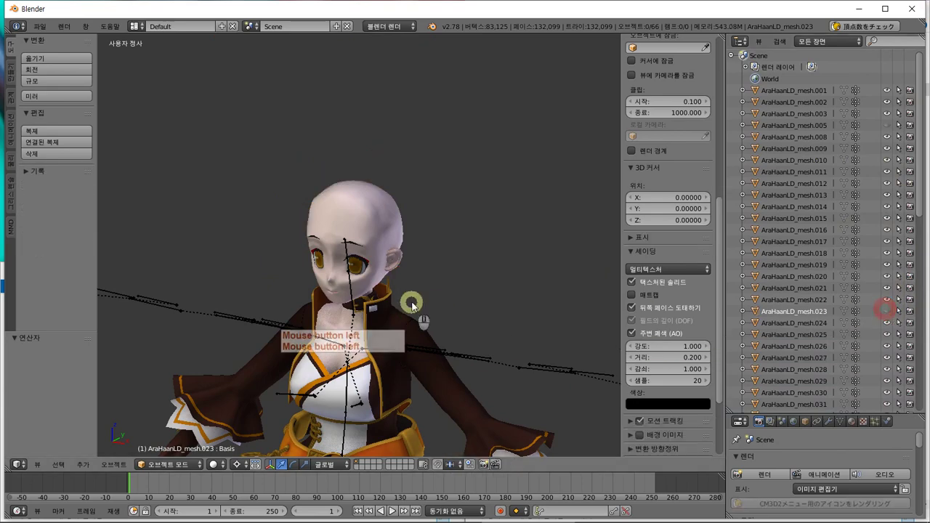
- Join the head mesh AraHaanLD_mesh.002 into the eye mesh AraHaanLD_mesh.029 and hide the combined mesh
{"action": "middle_click_drag", "start_coordinate": [411, 301], "coordinate": [494, 301]}
{"action": "middle_click_drag", "start_coordinate": [398, 385], "coordinate": [499, 309], "text": "shift"}
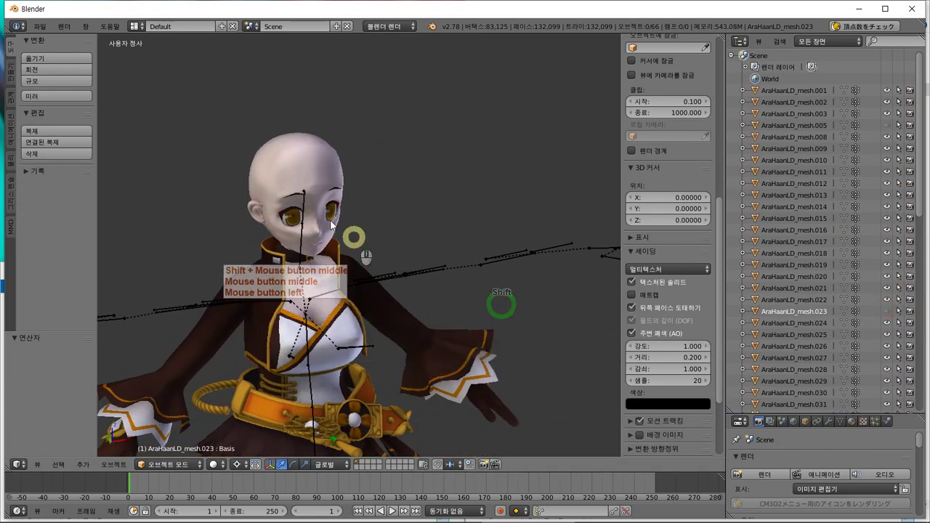
{"action": "right_click", "coordinate": [320, 178]}
{"action": "middle_click_drag", "start_coordinate": [372, 239], "coordinate": [333, 217]}
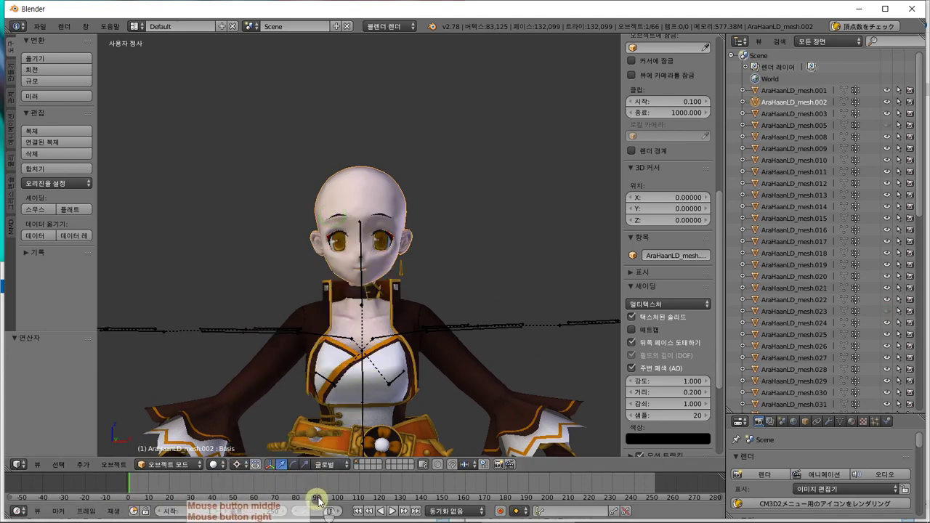
{"action": "middle_click", "coordinate": [335, 245]}
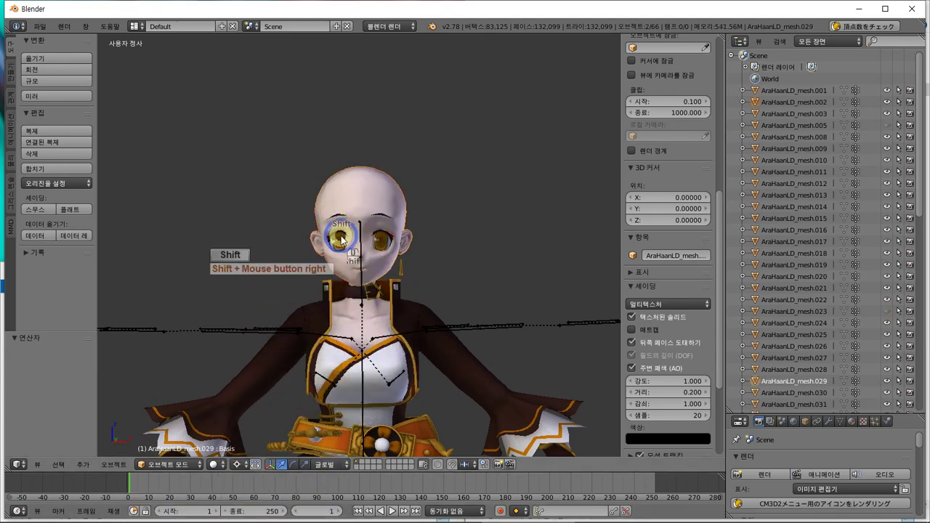
{"action": "scroll", "coordinate": [378, 244], "scroll_direction": "down", "scroll_amount": 4}
{"action": "key", "text": "g"}
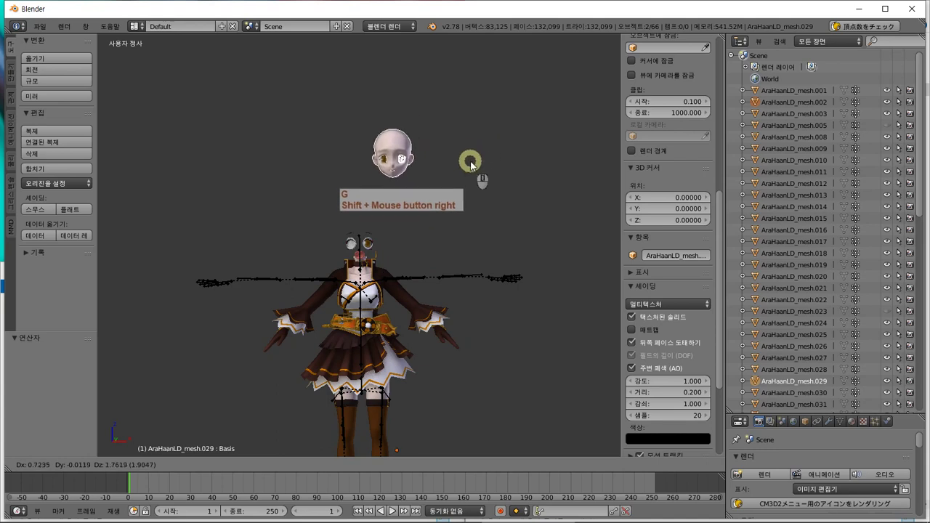
{"action": "key", "text": "Escape"}
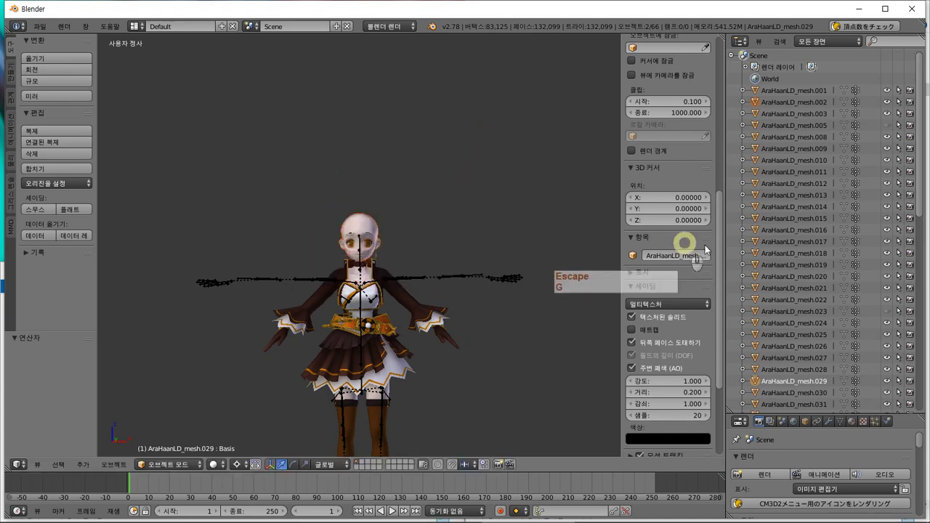
{"action": "left_click", "coordinate": [59, 171]}
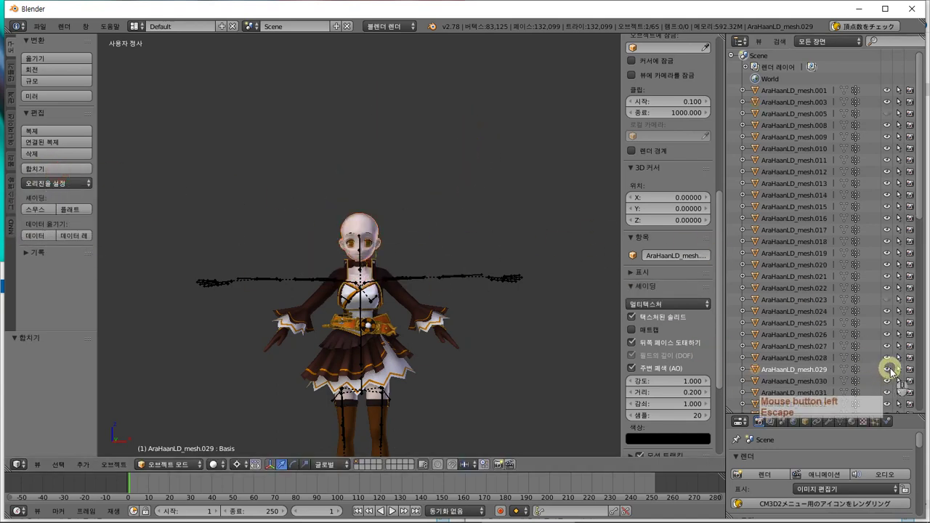
{"action": "left_click", "coordinate": [887, 369]}
- Join the exposed mouth and eye meshes into AraHaanLD_mesh.028, checking the grouping with a cancelled trial move
{"action": "scroll", "coordinate": [361, 300], "scroll_direction": "up", "scroll_amount": 6}
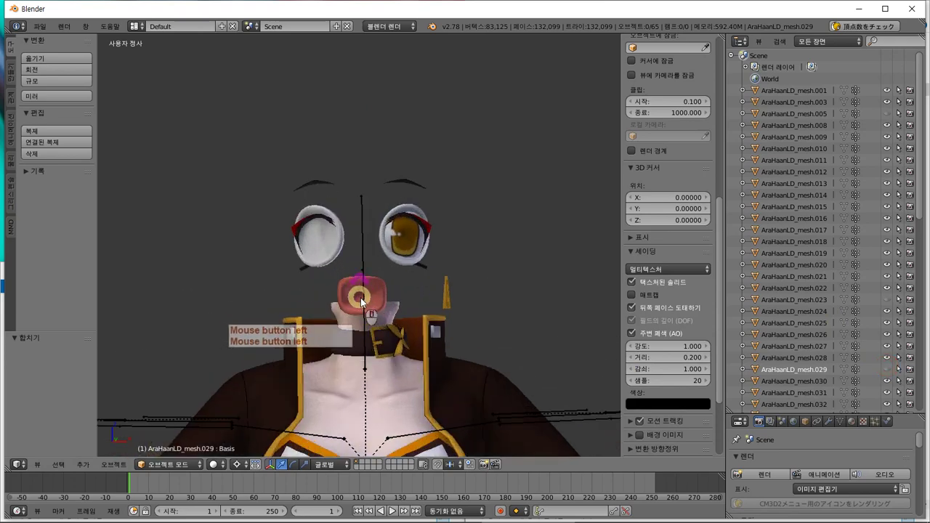
{"action": "right_click", "coordinate": [385, 282], "text": "shift"}
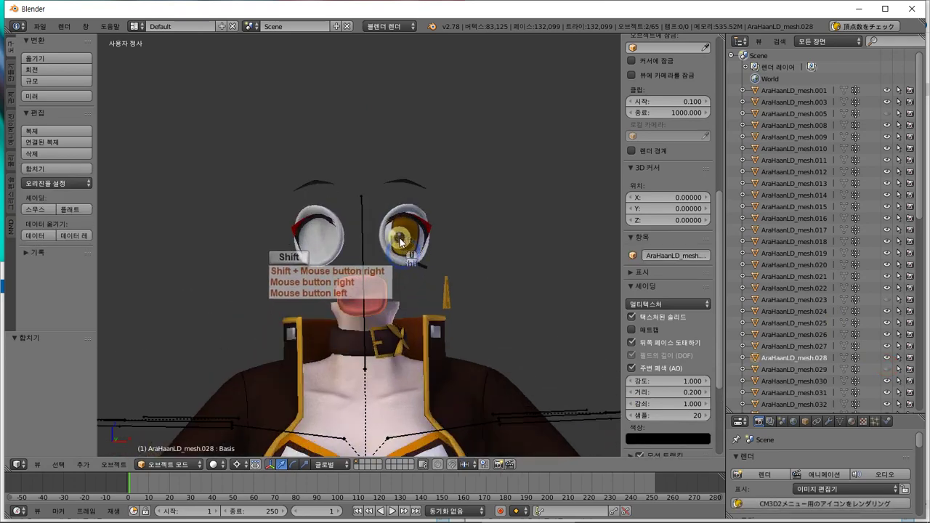
{"action": "right_click", "coordinate": [294, 234], "text": "shift"}
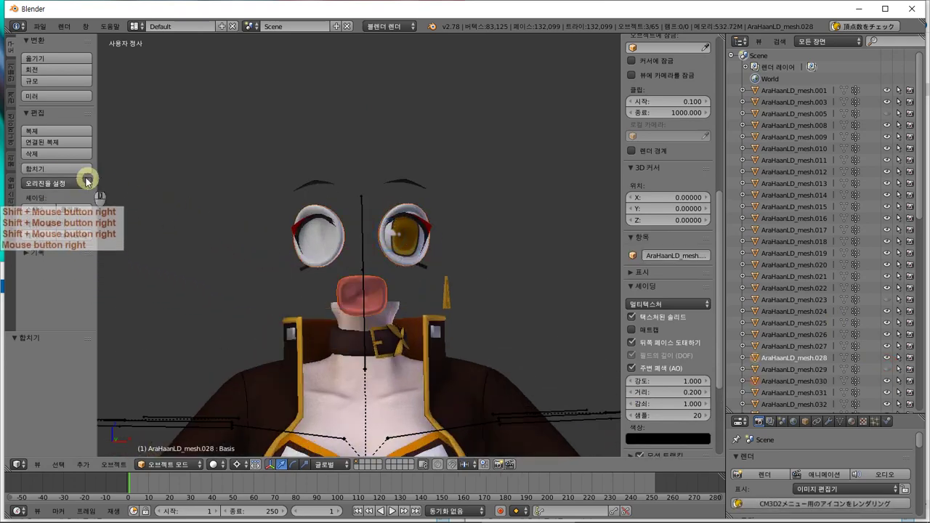
{"action": "left_click", "coordinate": [62, 169]}
{"action": "scroll", "coordinate": [509, 251], "scroll_direction": "down", "scroll_amount": 4}
{"action": "key", "text": "g"}
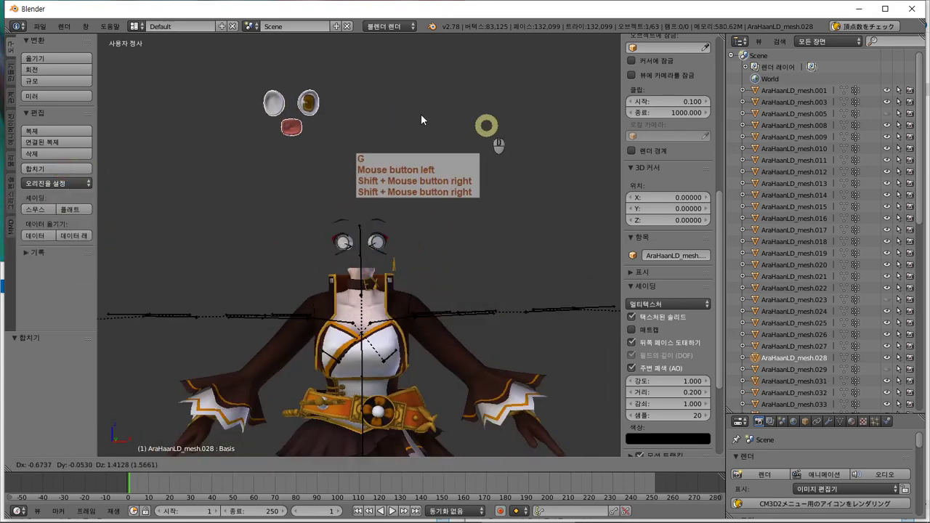
{"action": "key", "text": "Escape"}
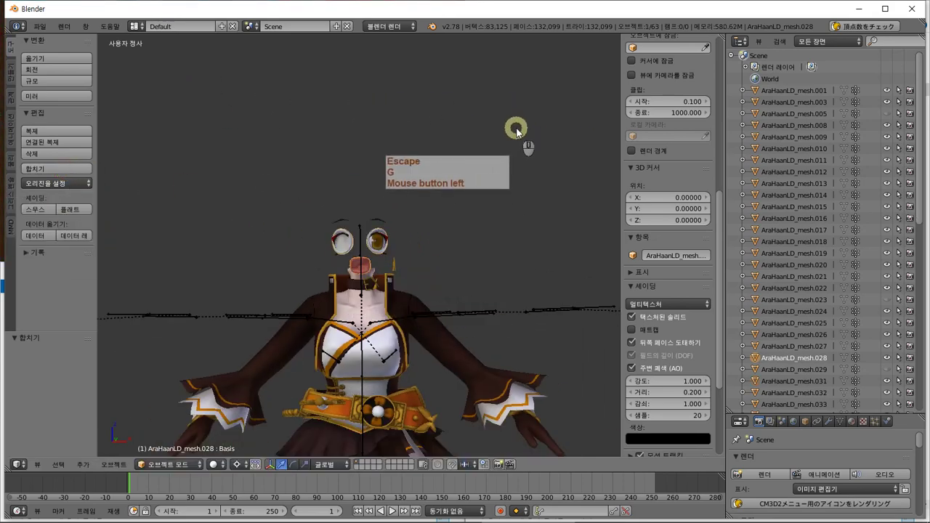
- Join the mouth and eye group into the eye mesh AraHaanLD_mesh.032, check it with a cancelled trial move, and hide it
{"action": "right_click", "coordinate": [378, 244], "text": "shift"}
{"action": "left_click", "coordinate": [63, 170]}
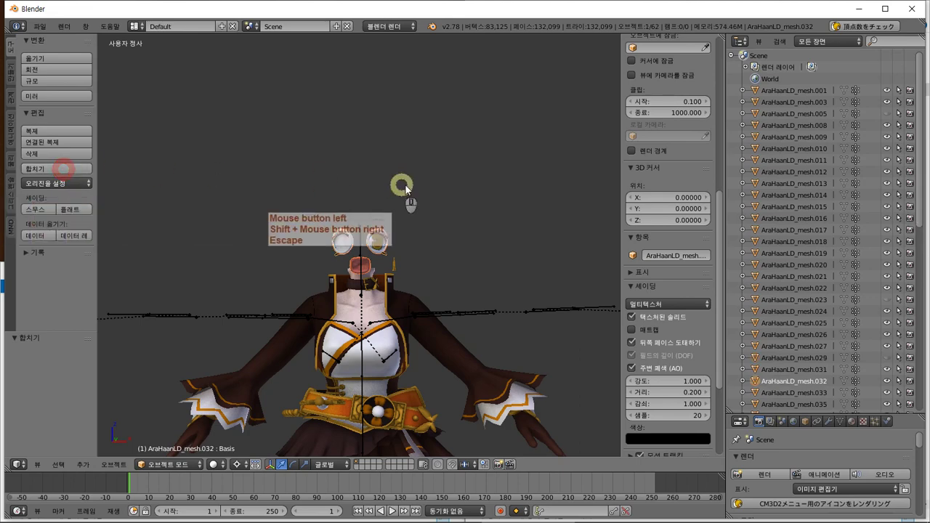
{"action": "key", "text": "g"}
{"action": "key", "text": "Escape"}
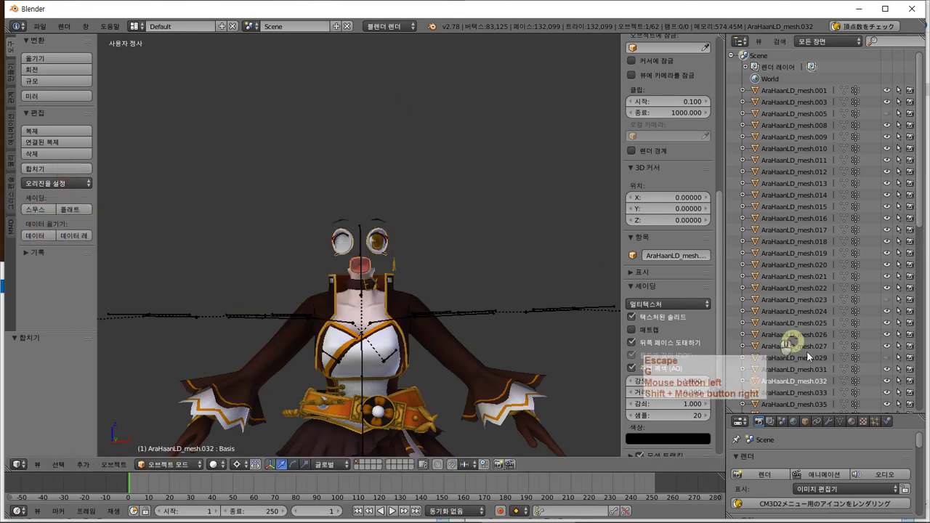
- Join the eyebrows and remaining eye meshes into AraHaanLD_mesh.035 and hide the combined mesh
{"action": "right_click", "coordinate": [371, 240]}
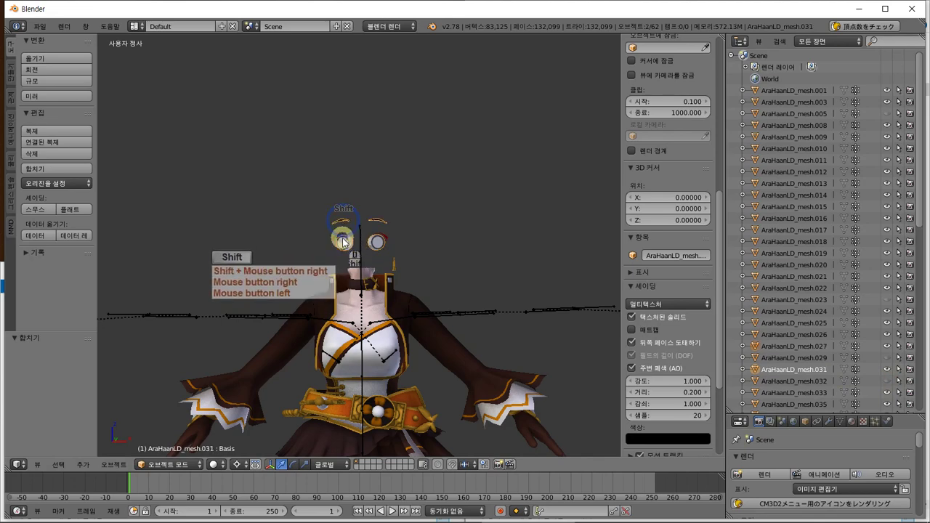
{"action": "left_click", "coordinate": [73, 186]}
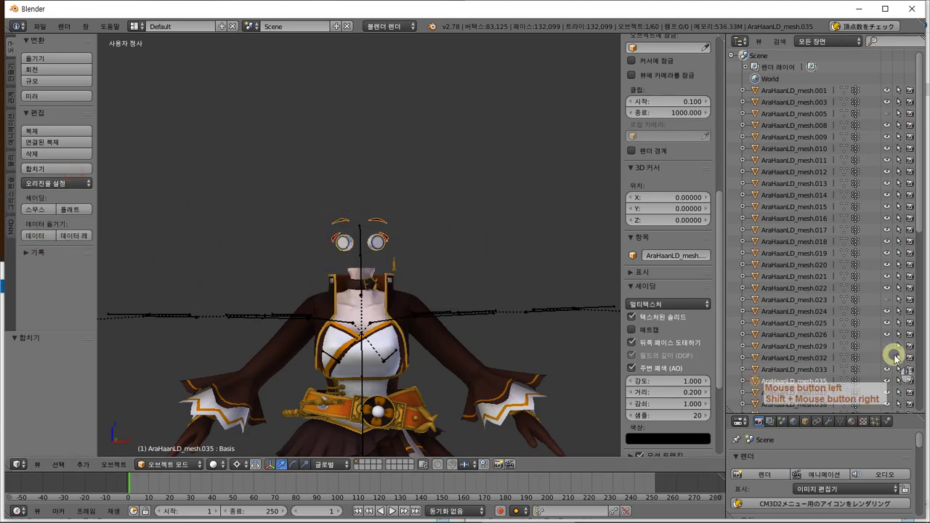
{"action": "left_click", "coordinate": [896, 380]}
{"action": "left_click", "coordinate": [492, 322]}
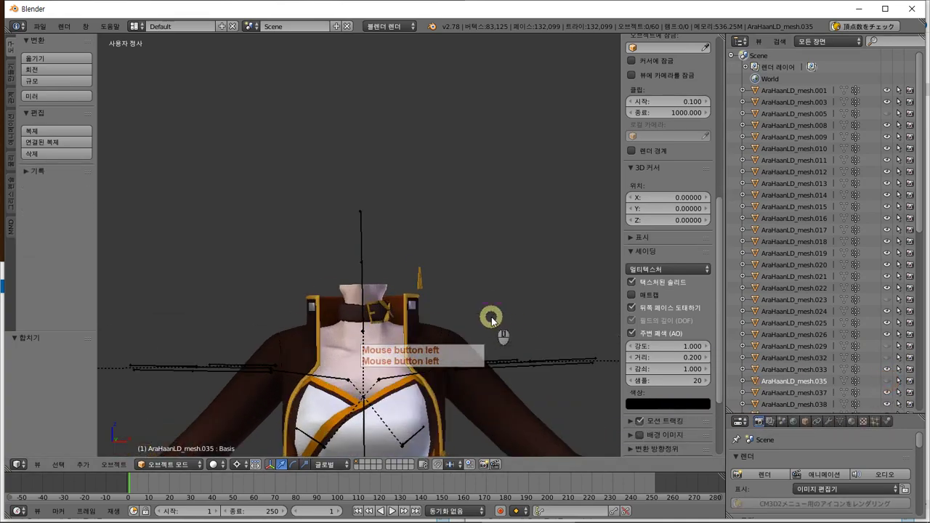
- Select the neck and body skin mesh AraHaanLD_mesh.001, cancel its trial move, and hide it
{"action": "scroll", "coordinate": [474, 379], "scroll_direction": "down", "scroll_amount": 5, "text": "shift"}
{"action": "middle_click_drag", "start_coordinate": [455, 187], "coordinate": [329, 125]}
{"action": "right_click_drag", "start_coordinate": [329, 125], "coordinate": [434, 191]}
{"action": "key", "text": "Escape"}
{"action": "middle_click_drag", "start_coordinate": [407, 149], "coordinate": [323, 150]}
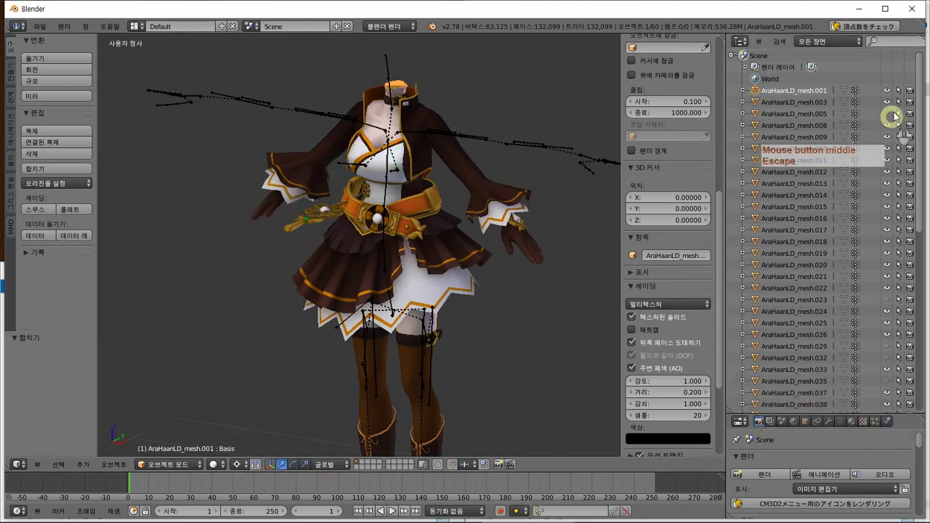
{"action": "left_click", "coordinate": [887, 90]}
- Select the underwear mesh AraHaanLD_mesh.043 beneath the skirt, cancel its trial move, and hide it
{"action": "middle_click_drag", "start_coordinate": [445, 381], "coordinate": [397, 371]}
{"action": "right_click_drag", "start_coordinate": [303, 339], "coordinate": [467, 373]}
{"action": "key", "text": "Escape"}
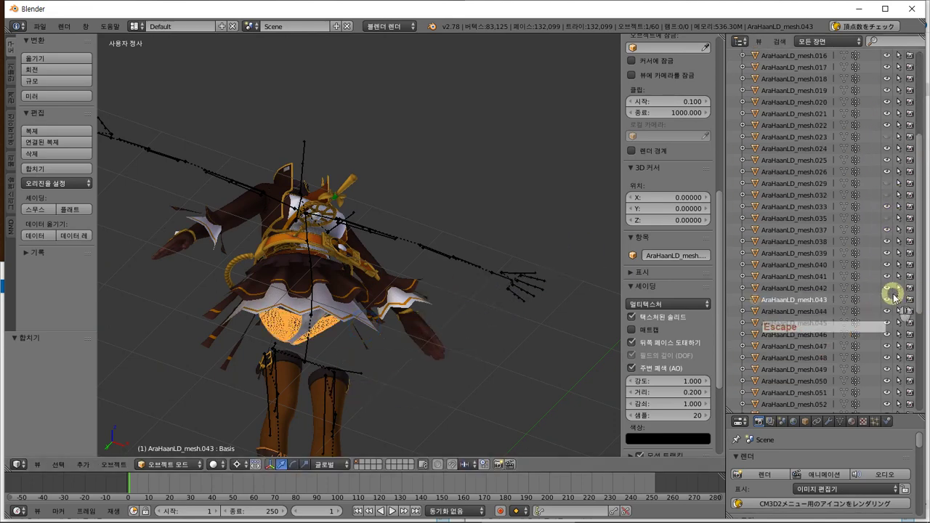
{"action": "left_click", "coordinate": [887, 298]}
- Duplicate all the geometry of the white zigzag underskirt AraHaanLD_mesh.045 in place in Edit Mode
{"action": "middle_click_drag", "start_coordinate": [394, 286], "coordinate": [373, 316]}
{"action": "right_click", "coordinate": [334, 338]}
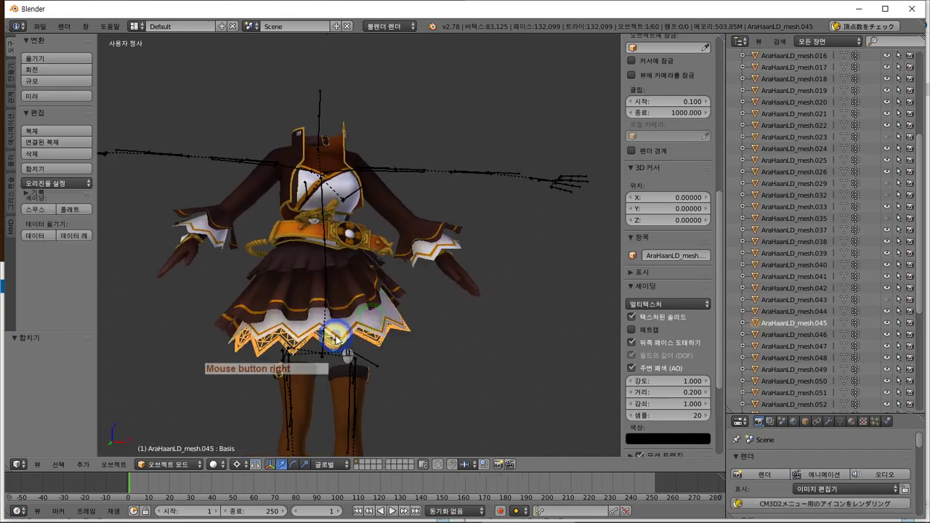
{"action": "middle_click_drag", "start_coordinate": [335, 339], "coordinate": [482, 224]}
{"action": "scroll", "coordinate": [401, 332], "scroll_direction": "up", "scroll_amount": 3}
{"action": "key", "text": "Tab"}
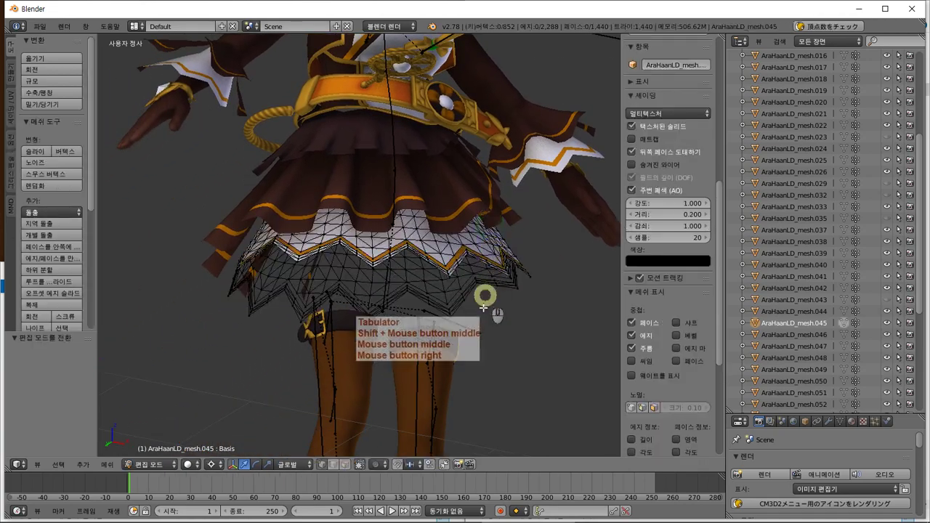
{"action": "key", "text": "a"}
{"action": "middle_click_drag", "start_coordinate": [440, 335], "coordinate": [377, 313]}
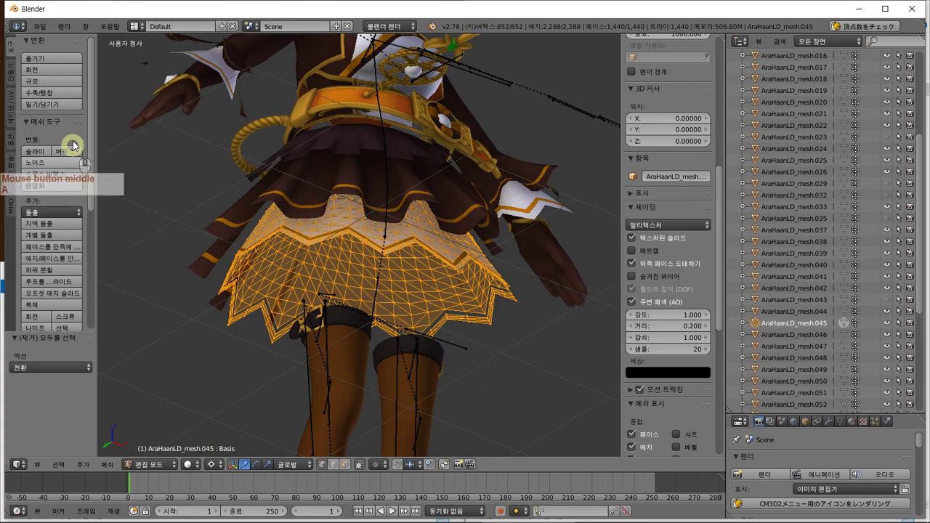
{"action": "scroll", "coordinate": [73, 153], "scroll_direction": "down", "scroll_amount": 4}
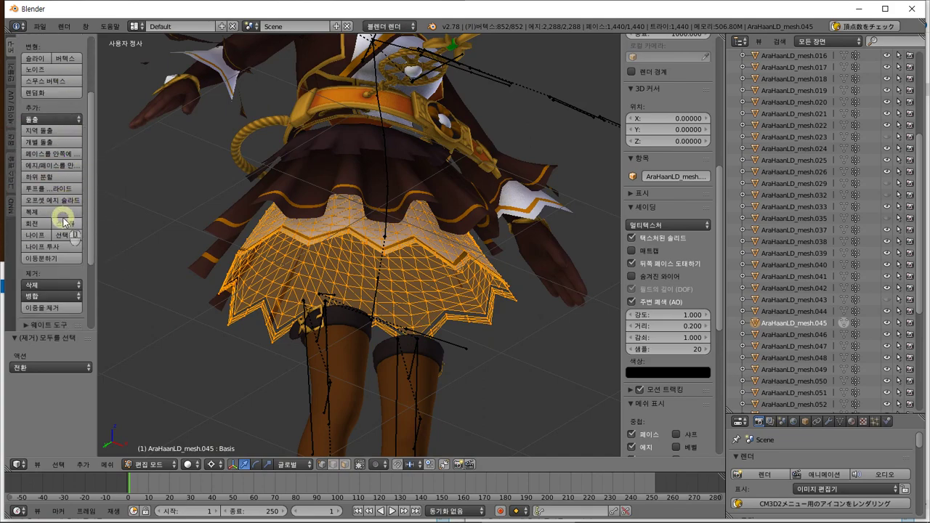
{"action": "left_click", "coordinate": [63, 211]}
{"action": "key", "text": "Escape"}
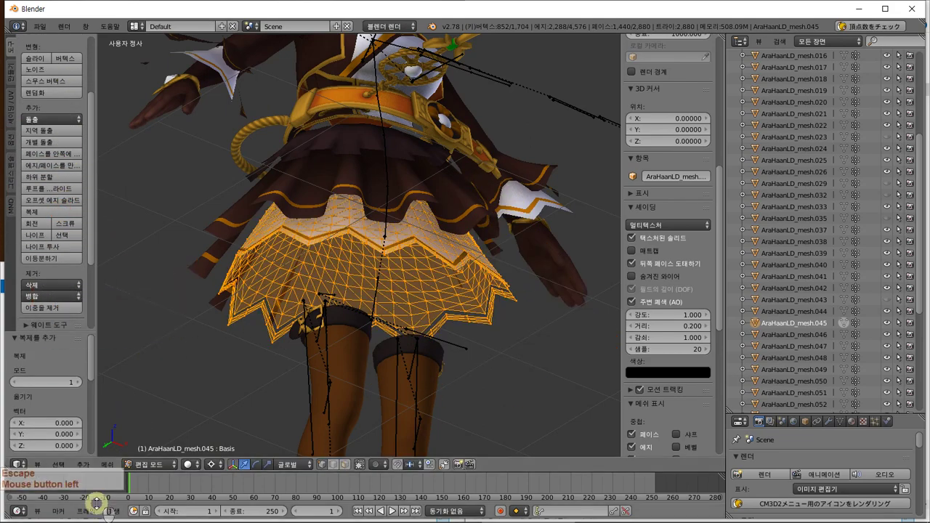
- Flip the normals of the duplicated faces on the white zigzag underskirt AraHaanLD_mesh.045 and return to Object Mode
{"action": "left_click", "coordinate": [107, 464]}
{"action": "mouse_move", "coordinate": [167, 309]}
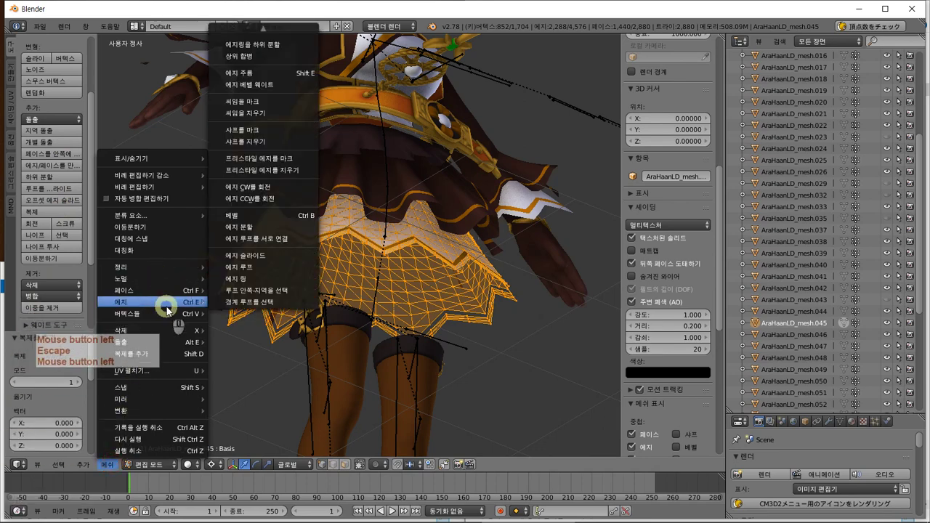
{"action": "left_click", "coordinate": [164, 291]}
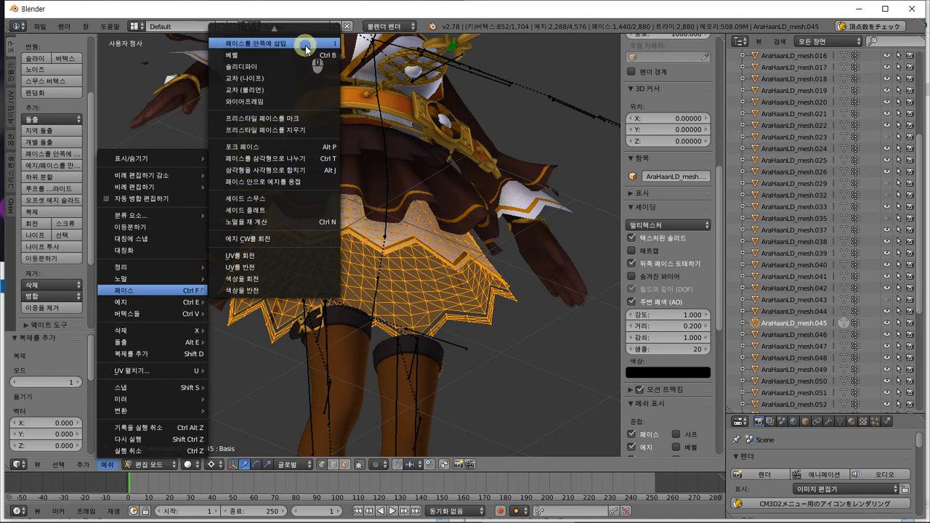
{"action": "scroll", "coordinate": [308, 60], "scroll_direction": "up", "scroll_amount": 4}
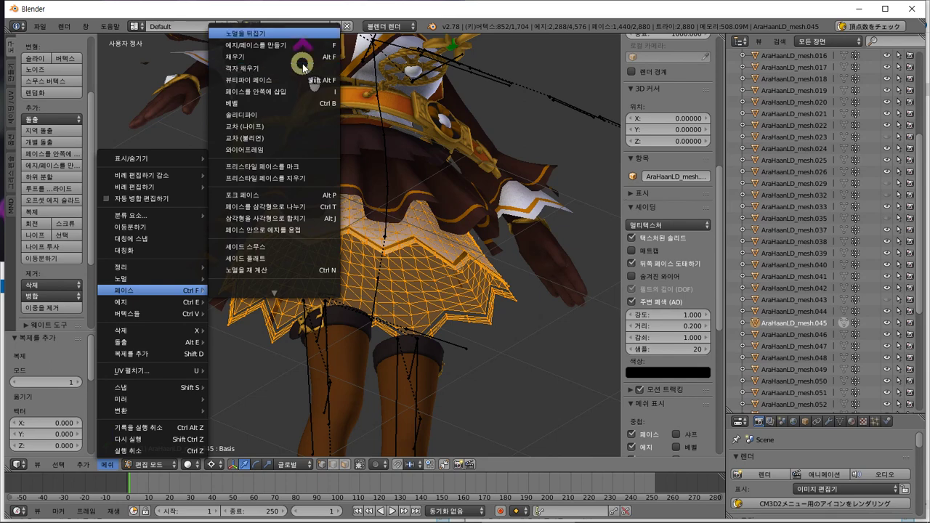
{"action": "scroll", "coordinate": [303, 67], "scroll_direction": "down", "scroll_amount": 4}
{"action": "scroll", "coordinate": [303, 67], "scroll_direction": "up", "scroll_amount": 4}
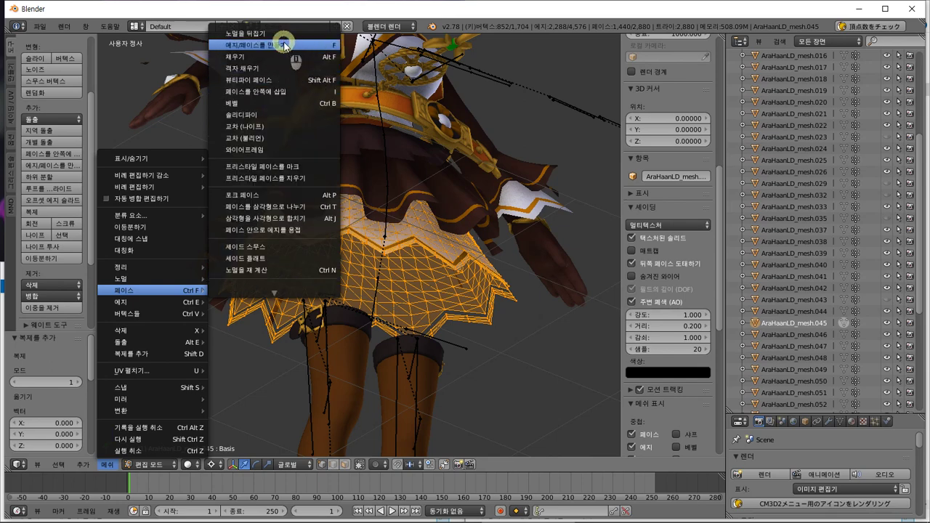
{"action": "left_click", "coordinate": [281, 34]}
{"action": "middle_click_drag", "start_coordinate": [394, 172], "coordinate": [395, 177]}
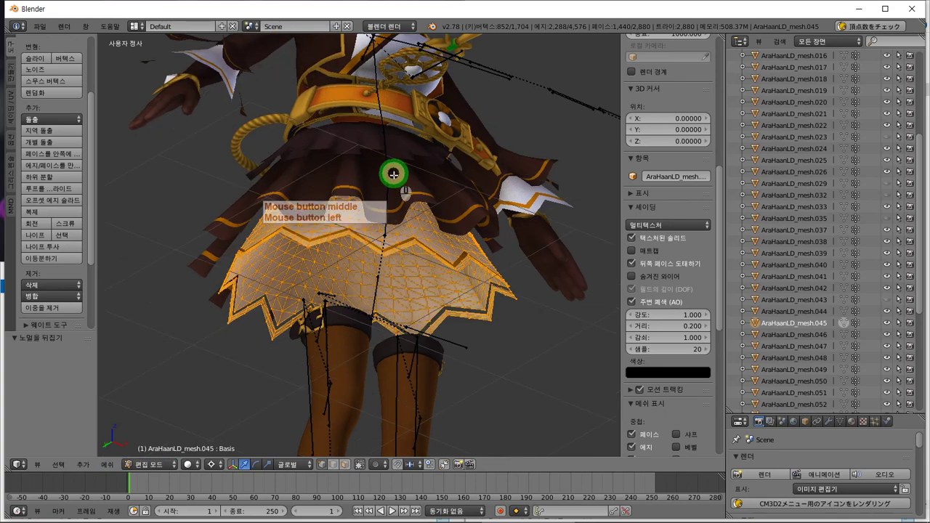
{"action": "key", "text": "Tab"}
{"action": "middle_click_drag", "start_coordinate": [389, 312], "coordinate": [467, 308]}
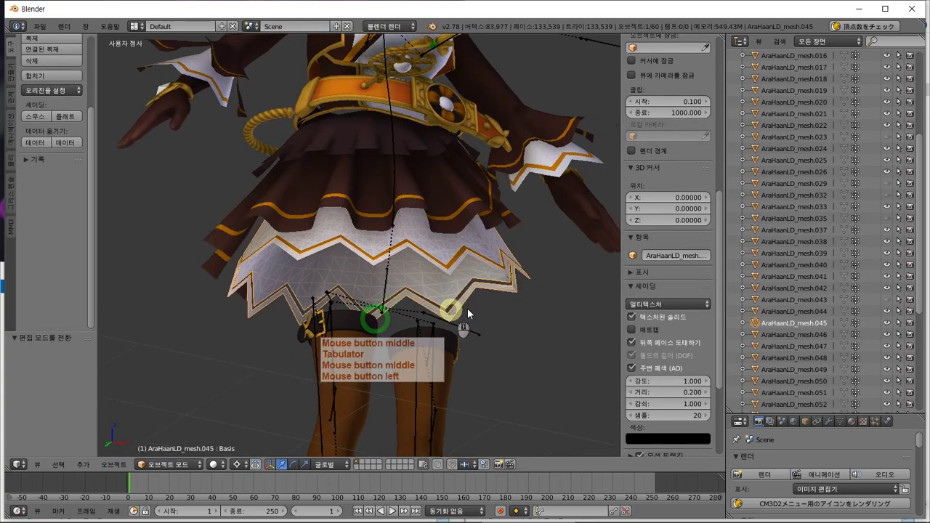
- Check which parts the white underskirt AraHaanLD_mesh.045 covers with a trial move, and cancel the move
{"action": "right_click", "coordinate": [426, 257]}
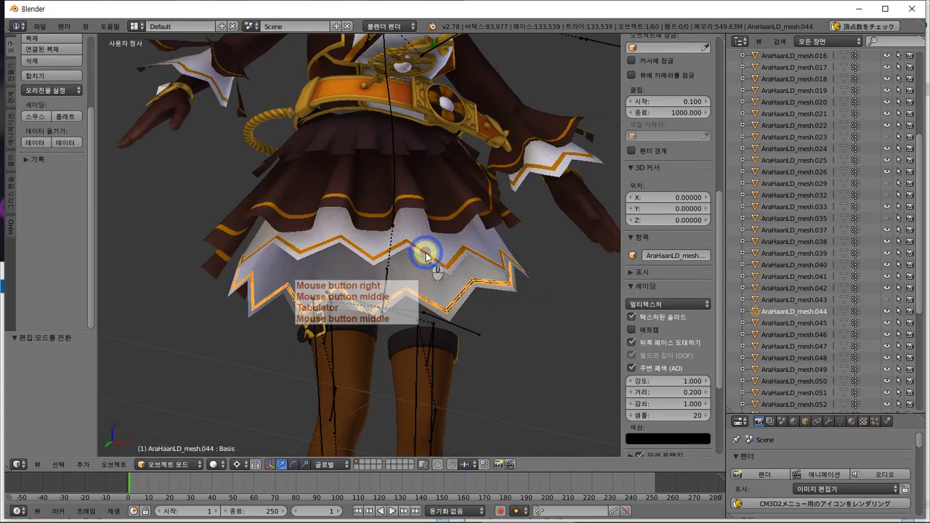
{"action": "right_click", "coordinate": [479, 281]}
{"action": "key", "text": "g"}
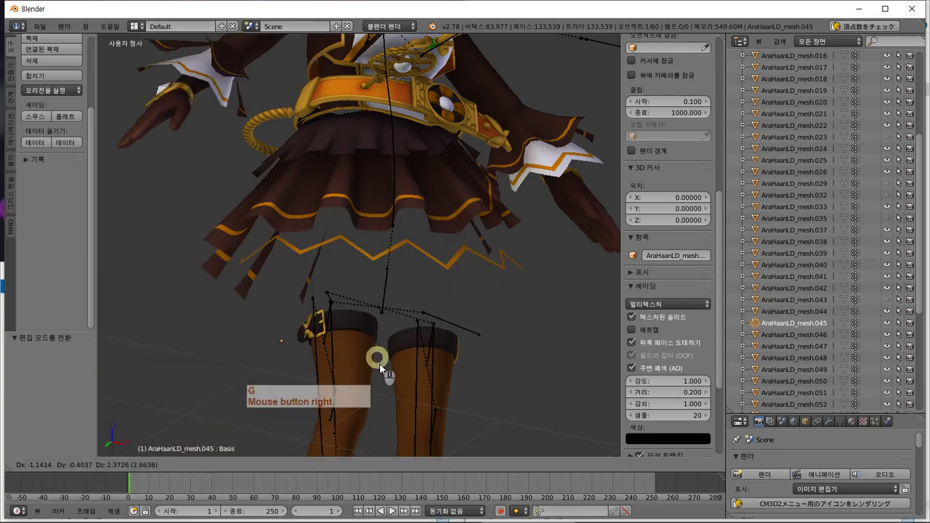
{"action": "key", "text": "Escape"}
{"action": "middle_click_drag", "start_coordinate": [477, 319], "coordinate": [463, 303]}
- Duplicate all the geometry of the gold zigzag trim AraHaanLD_mesh.044 in place in Edit Mode
{"action": "right_click", "coordinate": [452, 271]}
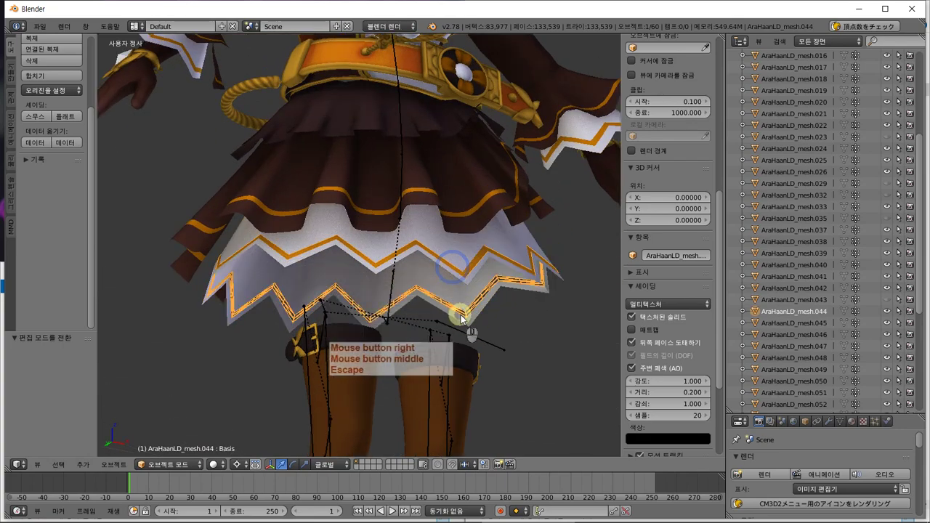
{"action": "key", "text": "Tab"}
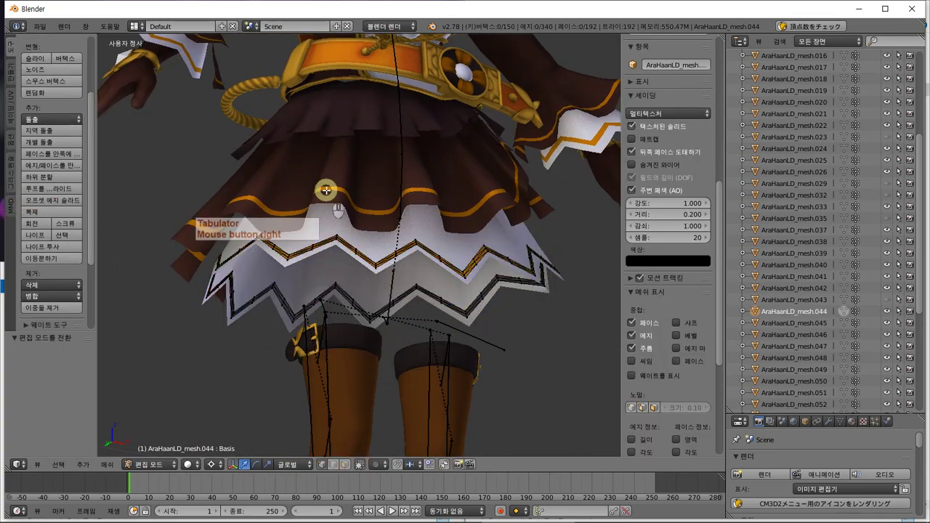
{"action": "key", "text": "a"}
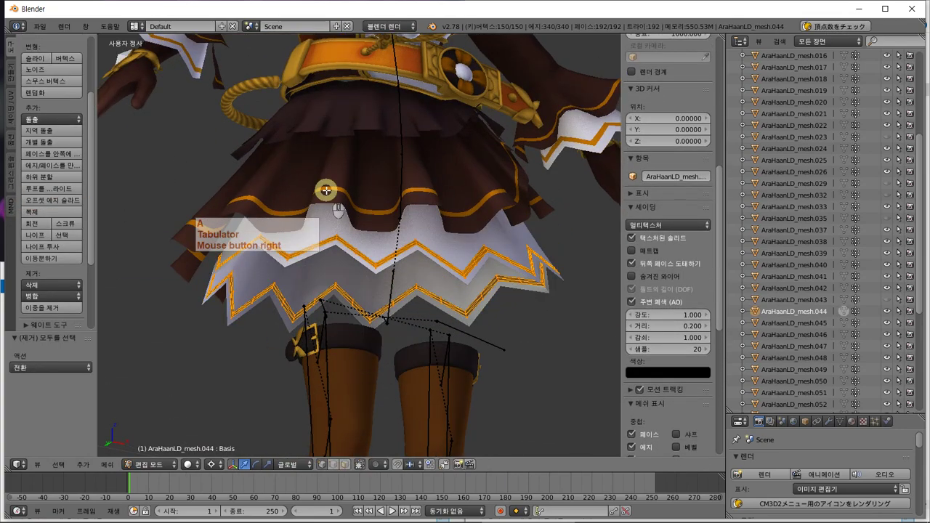
{"action": "left_click", "coordinate": [110, 466]}
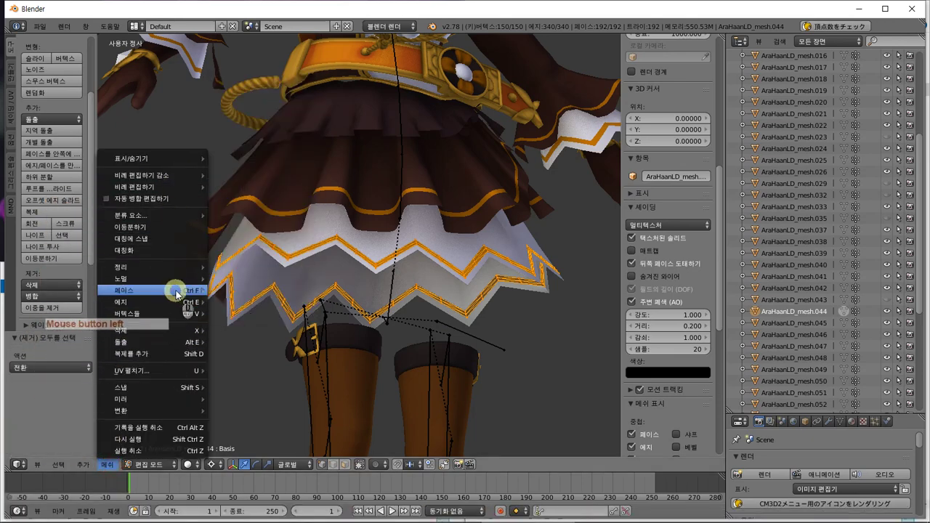
{"action": "left_click", "coordinate": [186, 290]}
{"action": "left_click", "coordinate": [48, 228]}
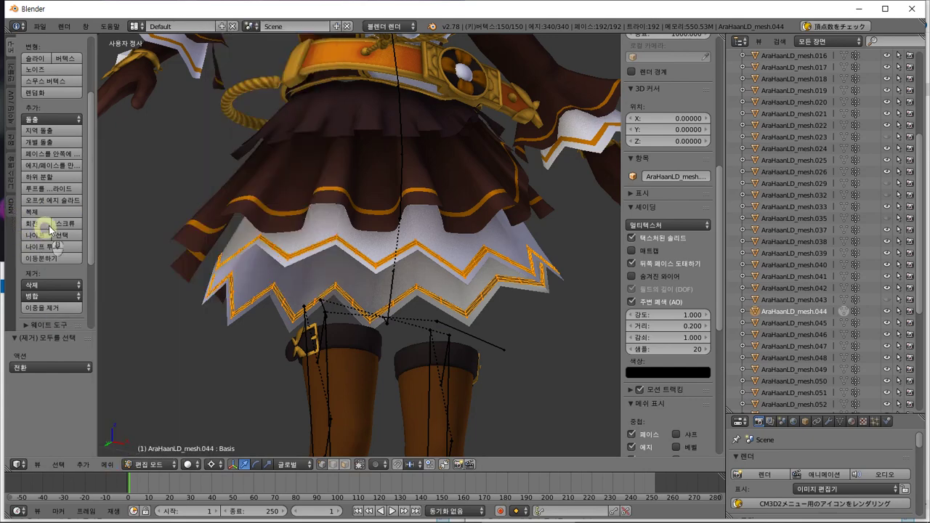
{"action": "left_click", "coordinate": [64, 216]}
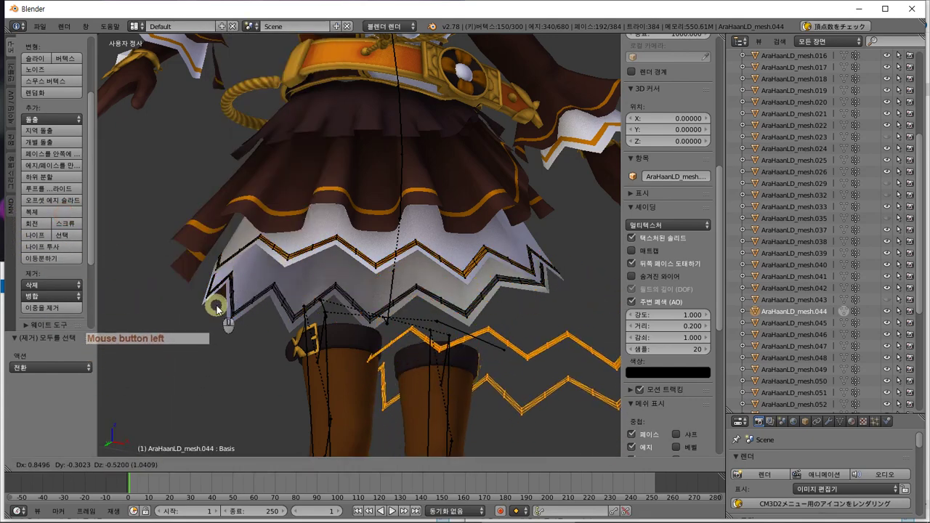
{"action": "key", "text": "Escape"}
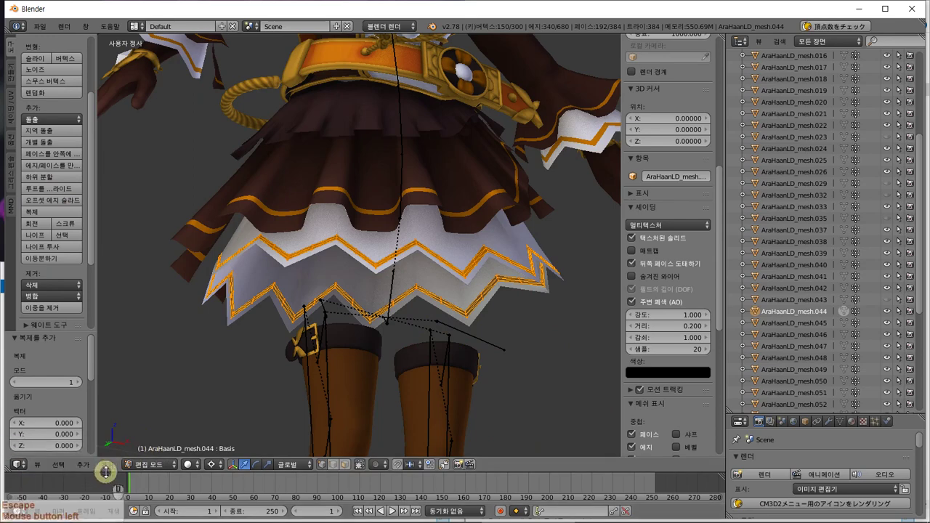
- Flip the normals of the duplicated gold trim faces, return to Object Mode, and clear the selection
{"action": "left_click", "coordinate": [107, 465]}
{"action": "left_click", "coordinate": [189, 293]}
{"action": "key", "text": "Escape"}
{"action": "mouse_move", "coordinate": [189, 292]}
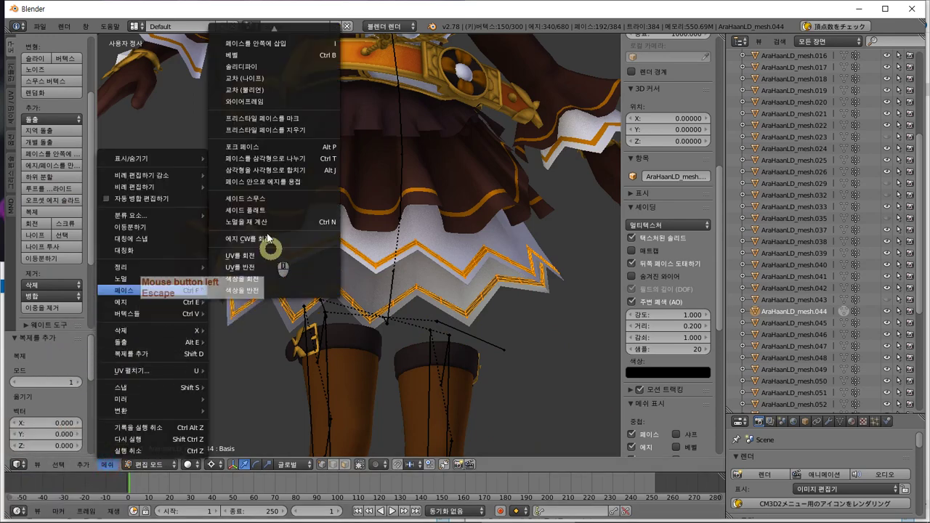
{"action": "scroll", "coordinate": [262, 77], "scroll_direction": "up", "scroll_amount": 2}
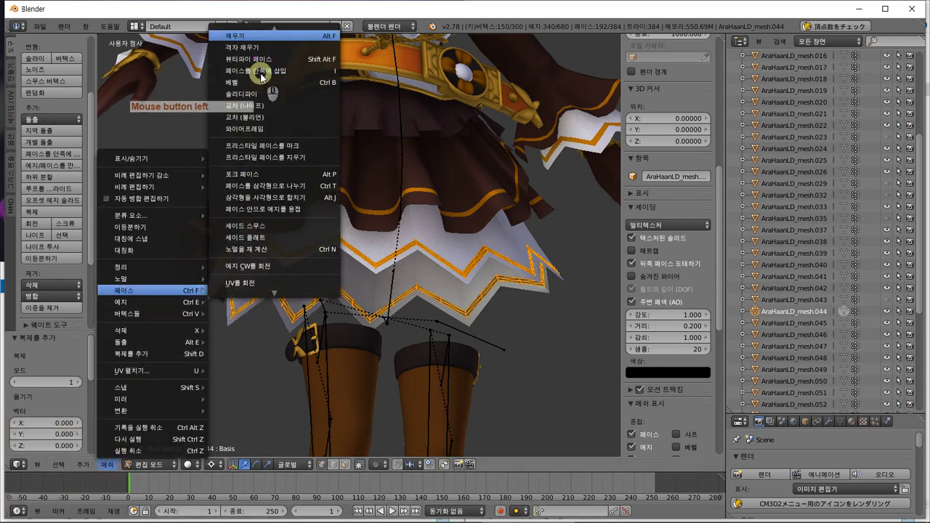
{"action": "scroll", "coordinate": [262, 77], "scroll_direction": "up", "scroll_amount": 2}
{"action": "left_click", "coordinate": [274, 32]}
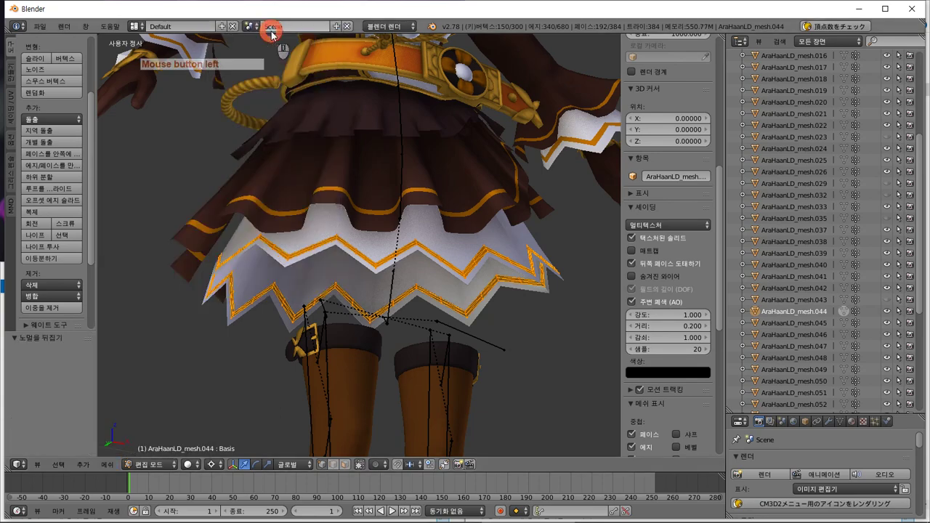
{"action": "key", "text": "Tab"}
{"action": "mouse_move", "coordinate": [442, 306]}
{"action": "middle_mouse_down"}
{"action": "mouse_move", "coordinate": [440, 321]}
{"action": "mouse_move", "coordinate": [453, 315]}
{"action": "middle_mouse_up"}
{"action": "key", "text": "a"}
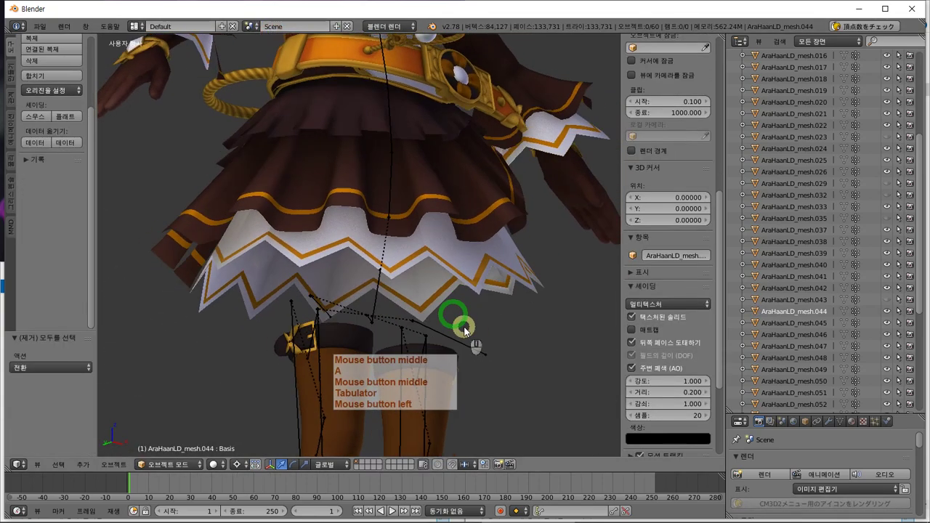
- Join the white underskirt AraHaanLD_mesh.045 into the gold trim AraHaanLD_mesh.044 and check the combined mesh with a cancelled trial move
{"action": "right_click", "coordinate": [463, 267]}
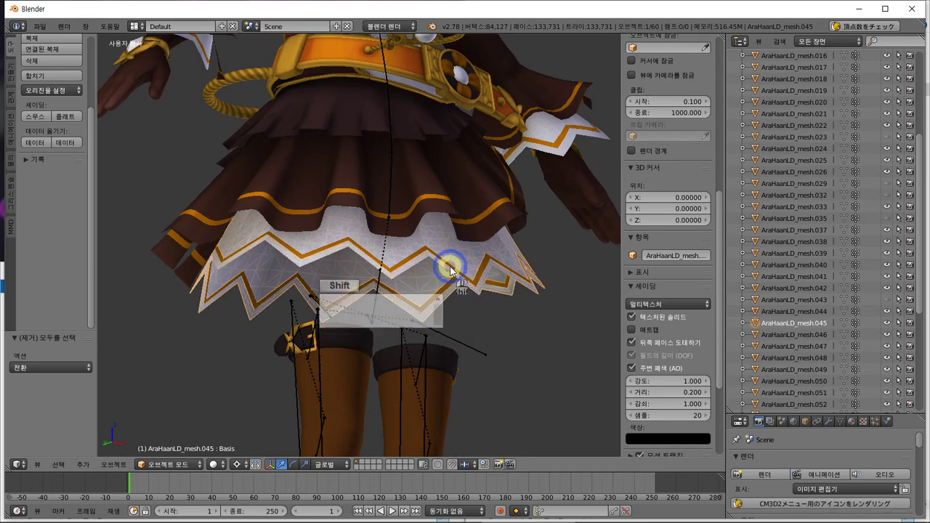
{"action": "right_click", "coordinate": [450, 271], "text": "shift"}
{"action": "scroll", "coordinate": [52, 192], "scroll_direction": "up", "scroll_amount": 3}
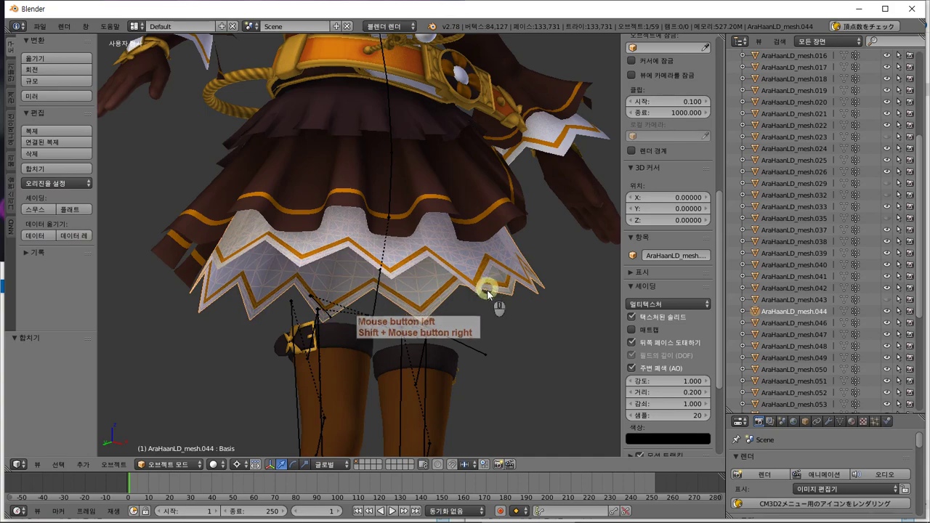
{"action": "key", "text": "Tab"}
{"action": "key", "text": "Tab"}
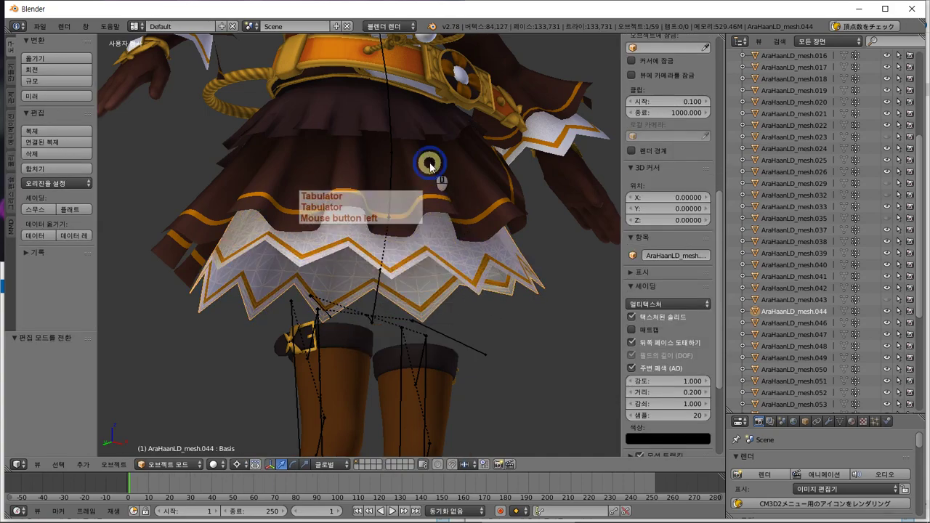
{"action": "right_click", "coordinate": [483, 286]}
{"action": "right_click", "coordinate": [456, 280]}
{"action": "key", "text": "g"}
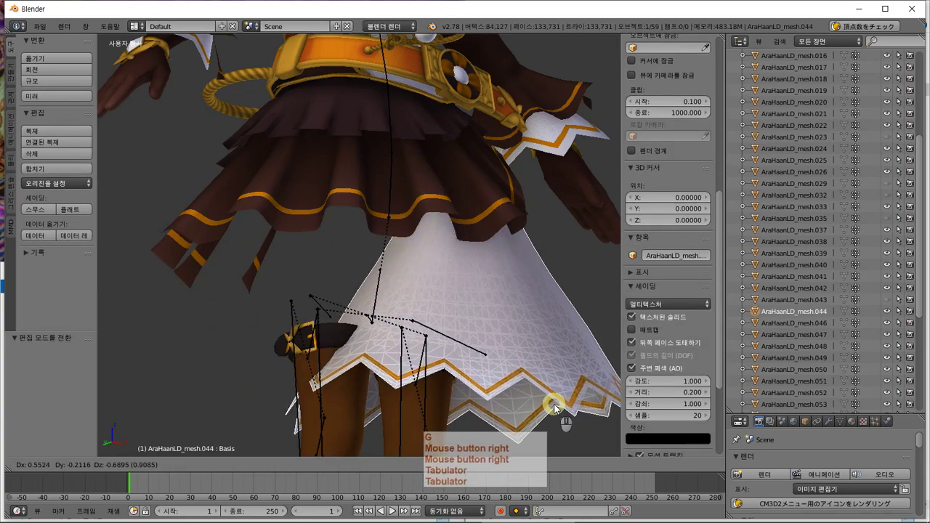
{"action": "key", "text": "Escape"}
- Select the dark outer skirt meshes AraHaanLD_mesh.046 and AraHaanLD_mesh.048 together and cancel their trial move
{"action": "mouse_move", "coordinate": [451, 120]}
{"action": "middle_mouse_down"}
{"action": "mouse_move", "coordinate": [420, 149]}
{"action": "mouse_move", "coordinate": [452, 82]}
{"action": "mouse_move", "coordinate": [451, 113]}
{"action": "middle_mouse_up"}
{"action": "right_click", "coordinate": [420, 176]}
{"action": "mouse_move", "coordinate": [420, 176]}
{"action": "middle_mouse_down"}
{"action": "mouse_move", "coordinate": [434, 150]}
{"action": "mouse_move", "coordinate": [444, 182]}
{"action": "mouse_move", "coordinate": [404, 185]}
{"action": "mouse_move", "coordinate": [415, 182]}
{"action": "middle_mouse_up"}
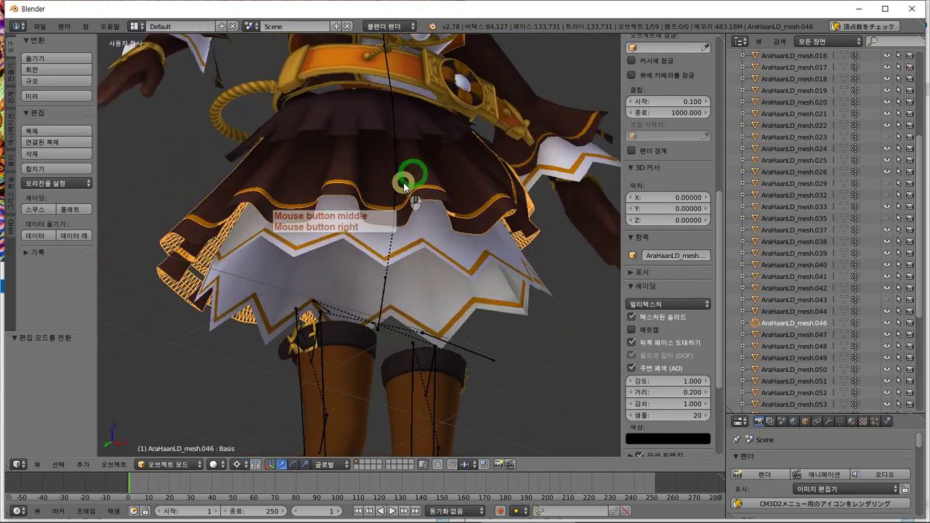
{"action": "right_click", "coordinate": [369, 110], "text": "shift"}
{"action": "middle_click_drag", "start_coordinate": [370, 109], "coordinate": [426, 166]}
{"action": "key", "text": "g"}
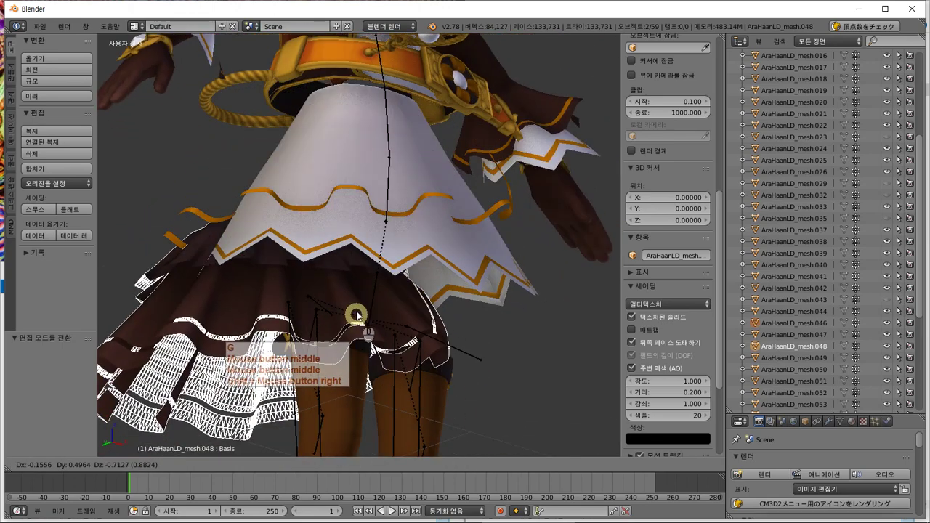
{"action": "key", "text": "Escape"}
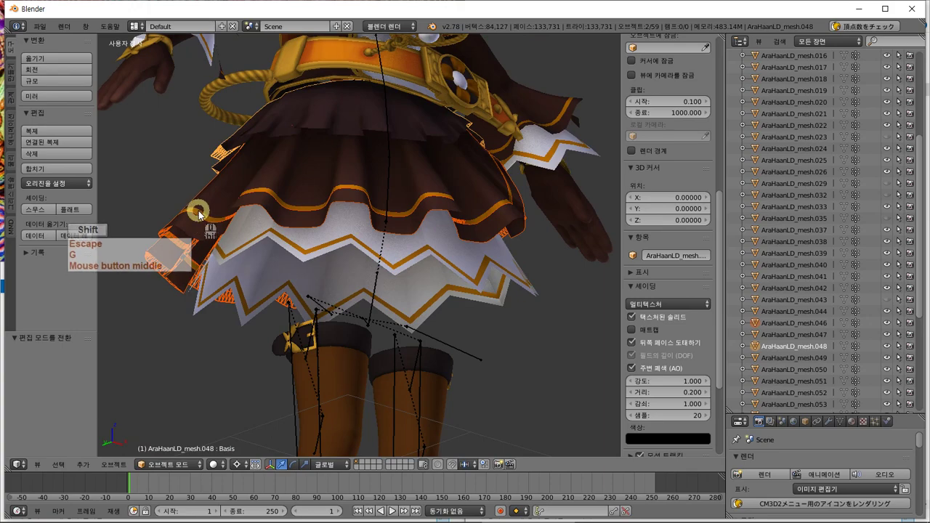
- Add the gold trim AraHaanLD_mesh.047 to the selected dark skirt meshes, join them into it, and check with a cancelled trial move
{"action": "key", "text": "g"}
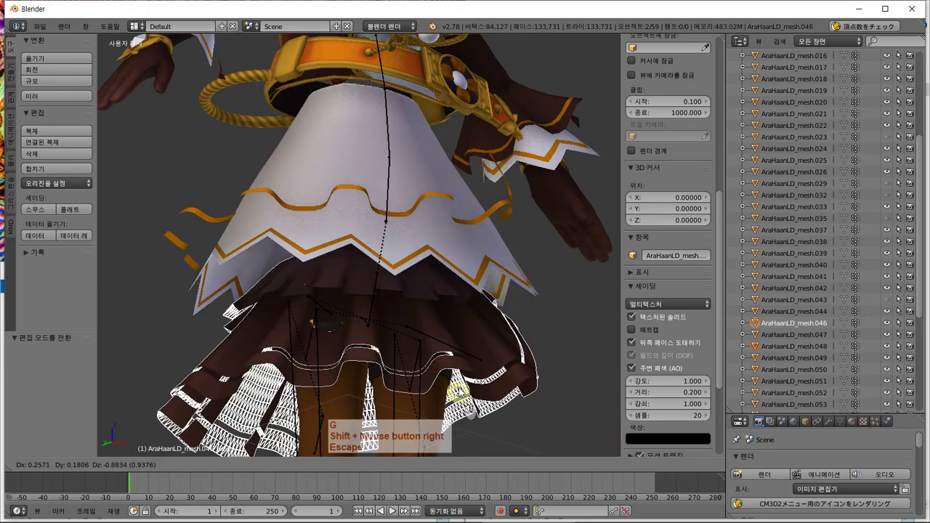
{"action": "key", "text": "Escape"}
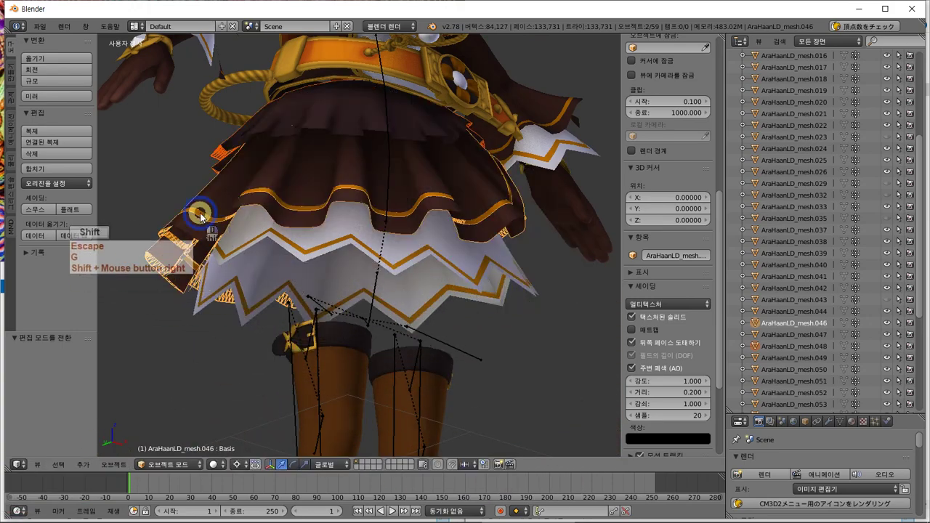
{"action": "right_click", "coordinate": [351, 246], "text": "shift"}
{"action": "key", "text": "g"}
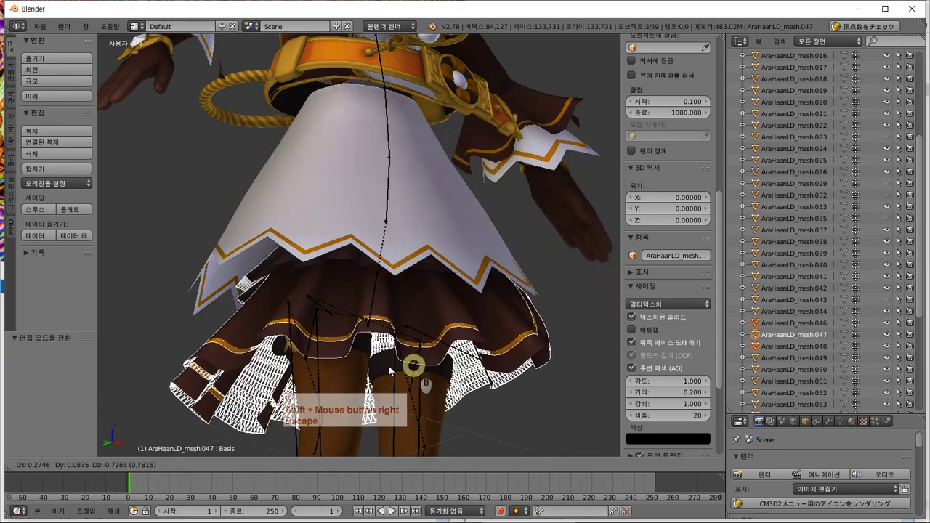
{"action": "key", "text": "Escape"}
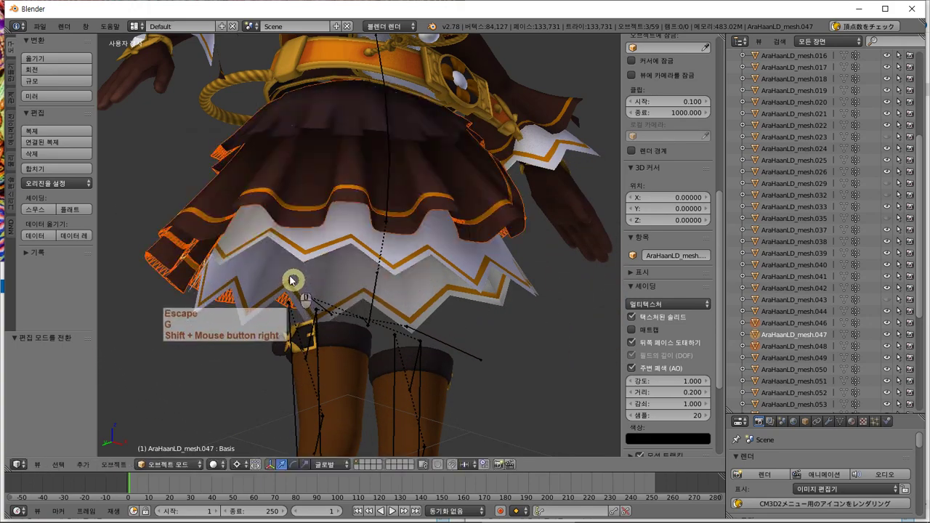
{"action": "left_click", "coordinate": [60, 174]}
{"action": "middle_click_drag", "start_coordinate": [415, 208], "coordinate": [421, 202]}
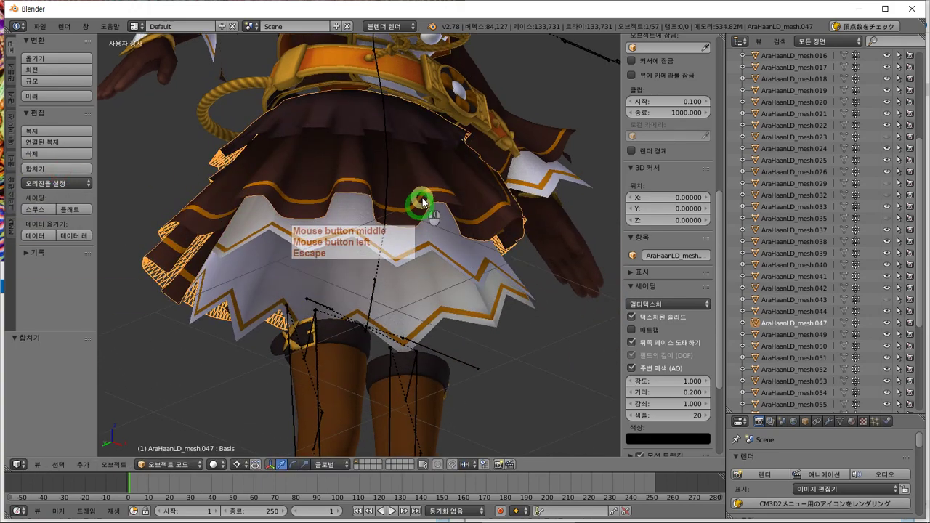
{"action": "key", "text": "g"}
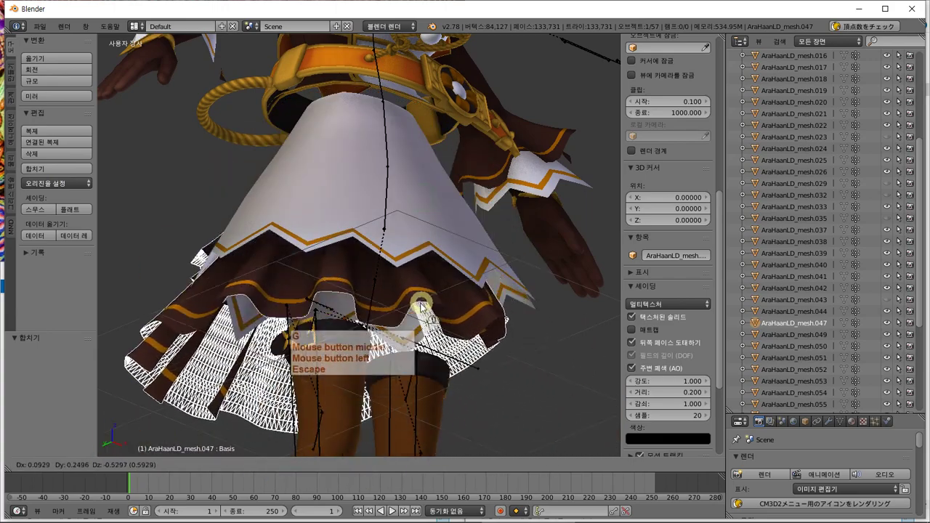
{"action": "key", "text": "Escape"}
- Duplicate all the geometry of the joined dark skirt AraHaanLD_mesh.047 in place in Edit Mode
{"action": "middle_click_drag", "start_coordinate": [435, 303], "coordinate": [420, 316]}
{"action": "key", "text": "Tab"}
{"action": "key", "text": "a"}
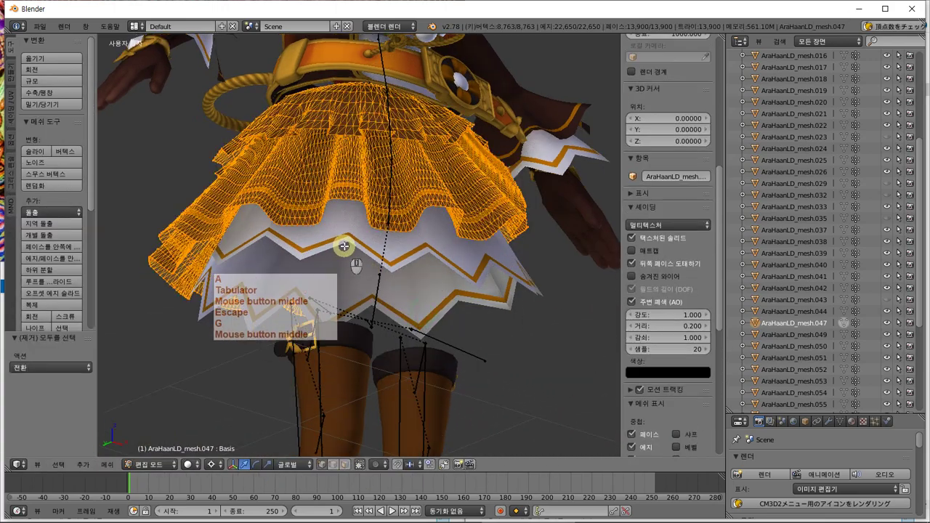
{"action": "left_click", "coordinate": [45, 305]}
{"action": "key", "text": "Escape"}
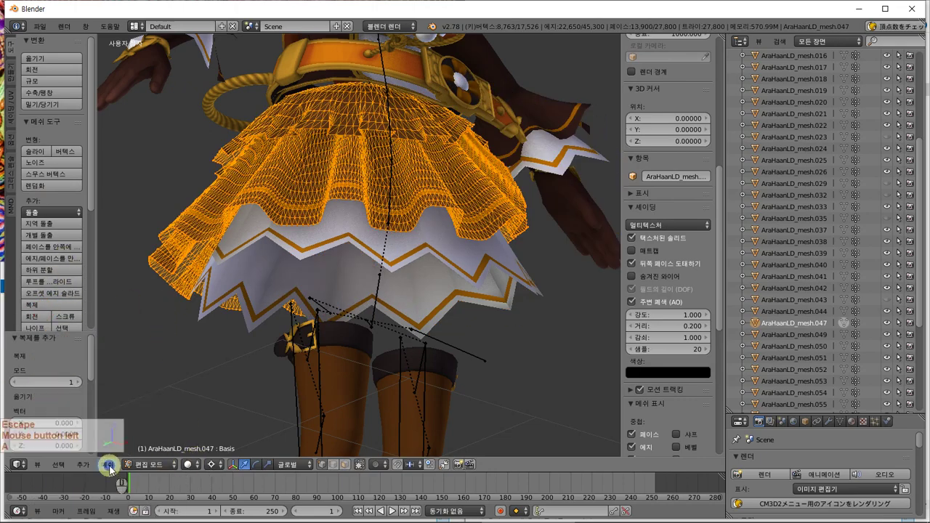
- Flip the normals of the duplicated skirt faces in AraHaanLD_mesh.047, return to Object Mode, and check with a cancelled trial move
{"action": "left_click", "coordinate": [107, 465]}
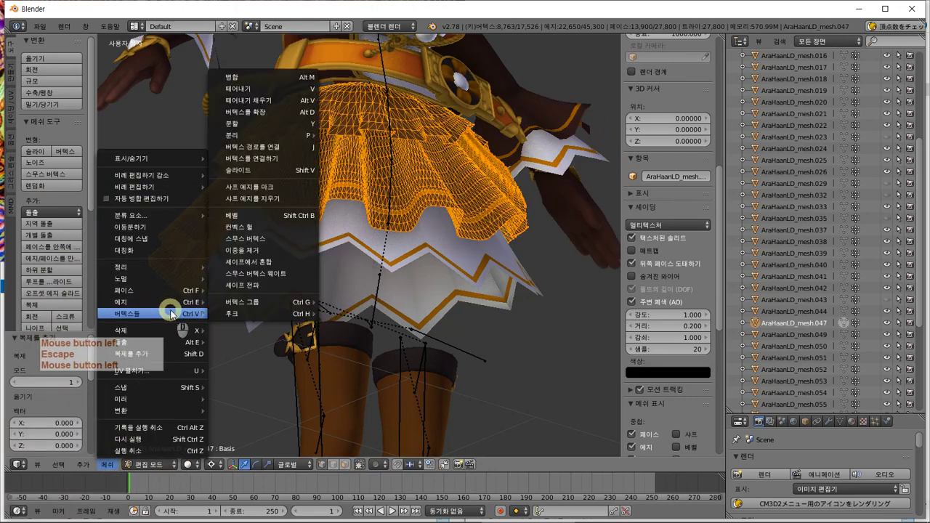
{"action": "mouse_move", "coordinate": [178, 291]}
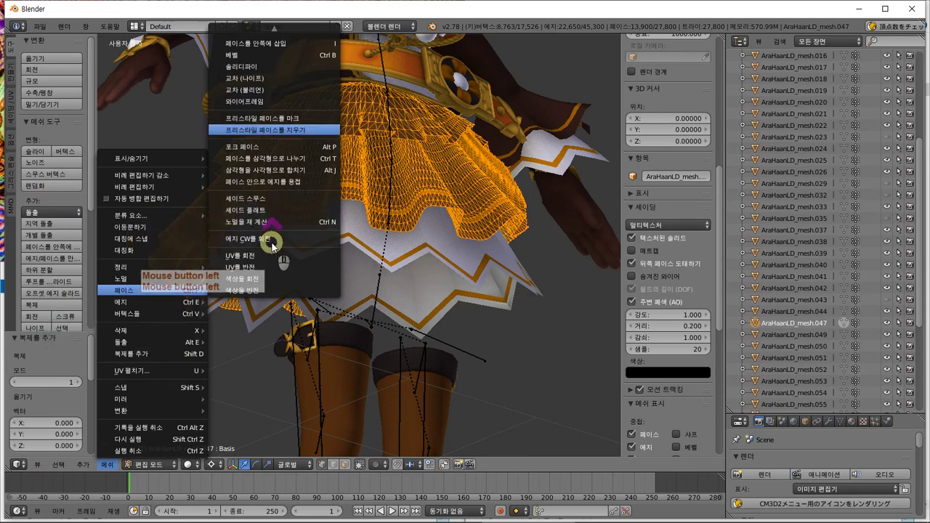
{"action": "scroll", "coordinate": [273, 247], "scroll_direction": "up", "scroll_amount": 3}
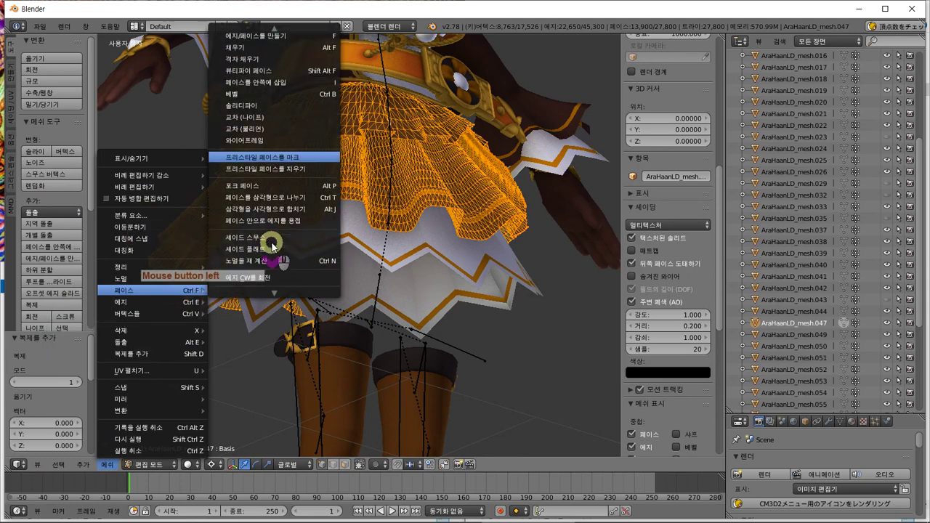
{"action": "scroll", "coordinate": [271, 247], "scroll_direction": "down", "scroll_amount": 5}
{"action": "scroll", "coordinate": [272, 247], "scroll_direction": "up", "scroll_amount": 13}
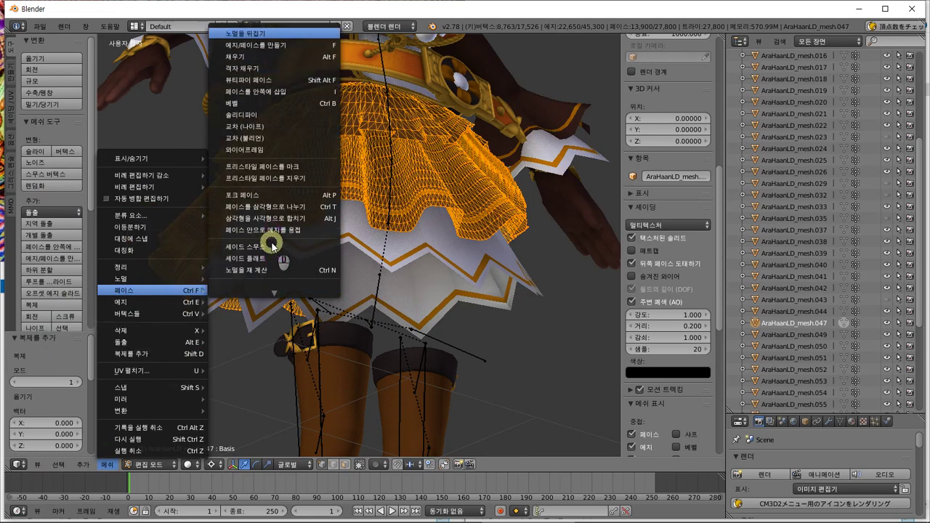
{"action": "key", "text": "Return"}
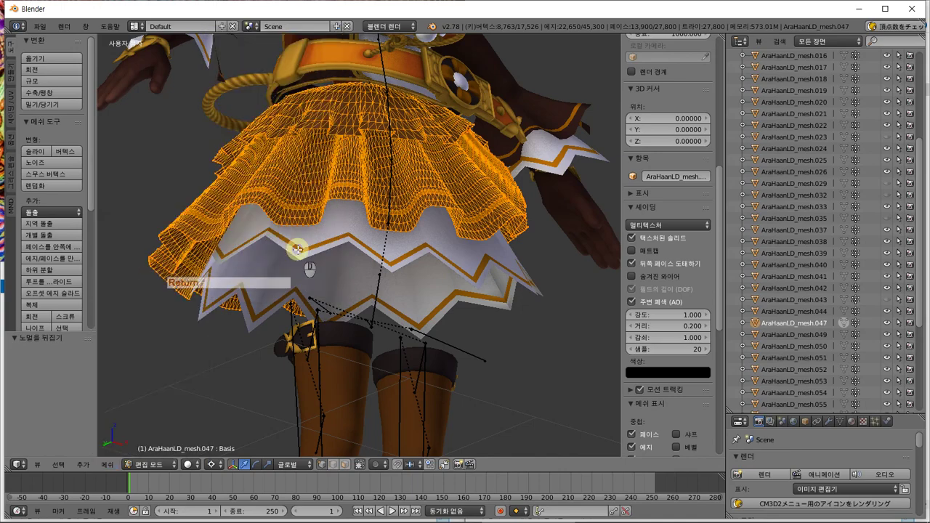
{"action": "key", "text": "Tab"}
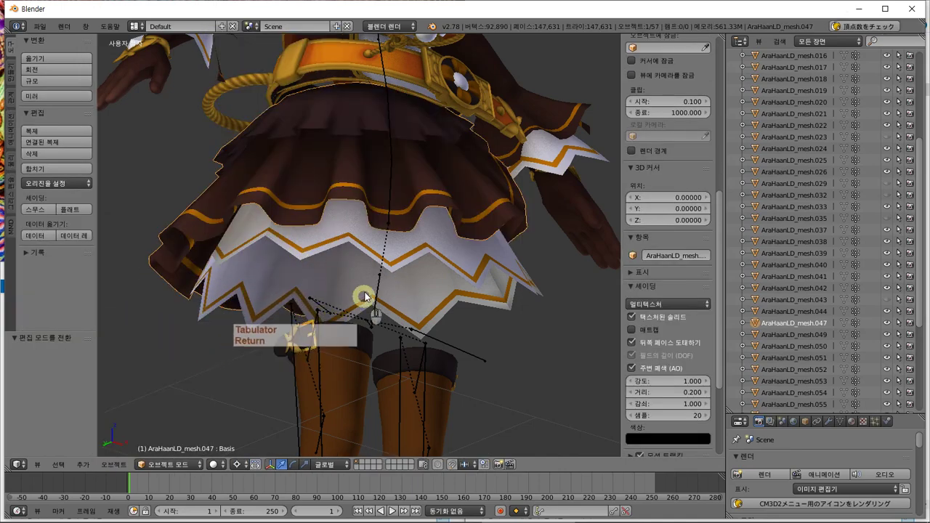
{"action": "key", "text": "g"}
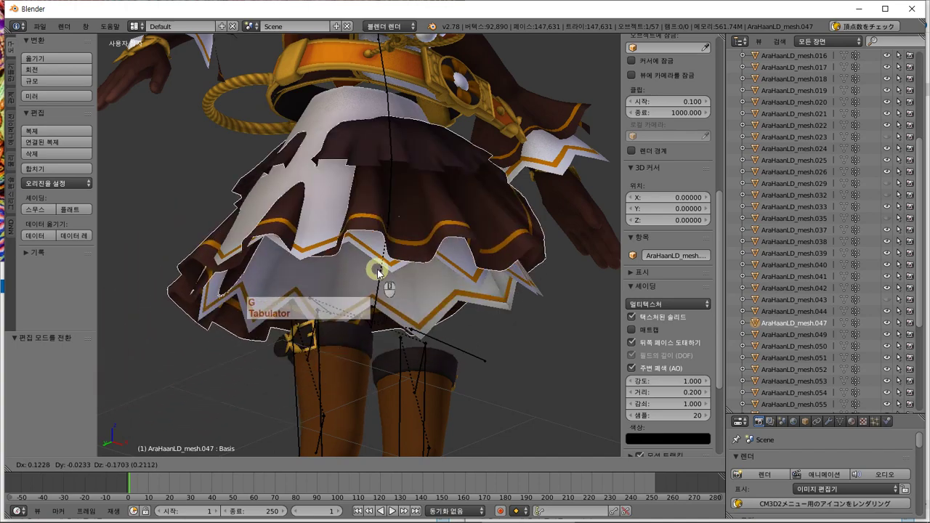
{"action": "key", "text": "Escape"}
- Join the dark outer skirt AraHaanLD_mesh.047 into the white underskirt AraHaanLD_mesh.044 and check with a cancelled trial move
{"action": "middle_click_drag", "start_coordinate": [397, 267], "coordinate": [377, 263]}
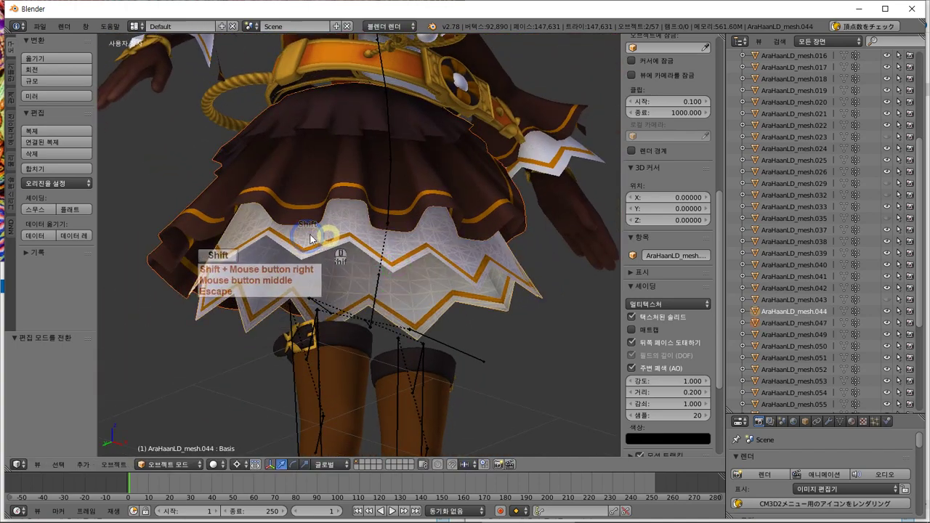
{"action": "left_click", "coordinate": [70, 169]}
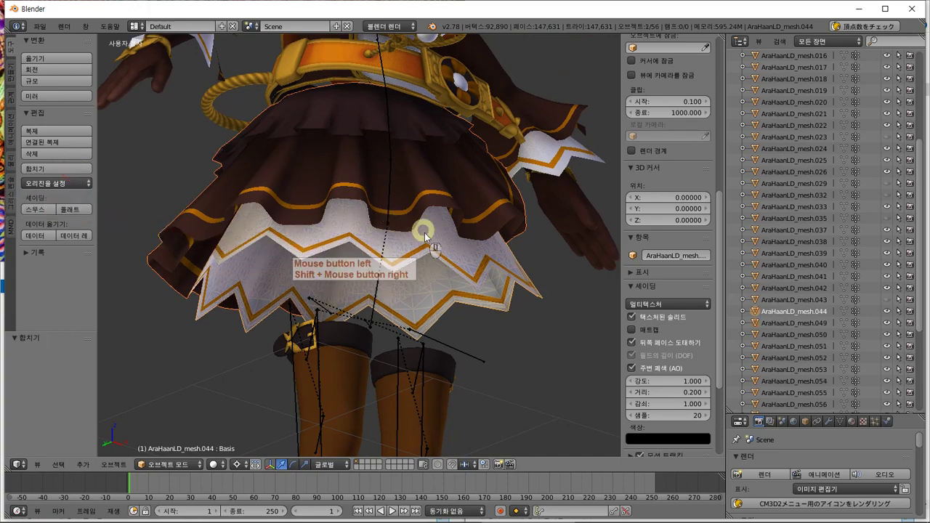
{"action": "key", "text": "g"}
{"action": "key", "text": "Escape"}
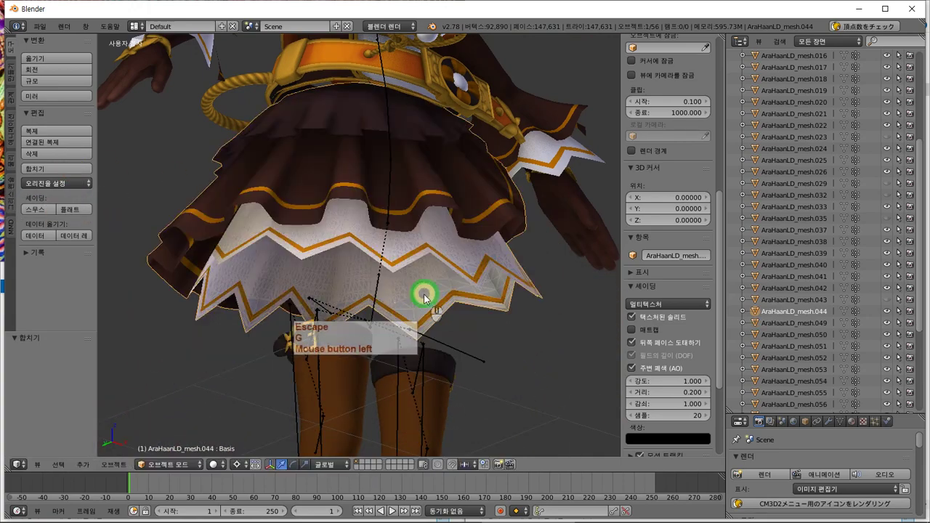
- Toggle the visibility of the joined skirt AraHaanLD_mesh.044 to inspect the outfit with and without it
{"action": "middle_click_drag", "start_coordinate": [425, 298], "coordinate": [331, 310]}
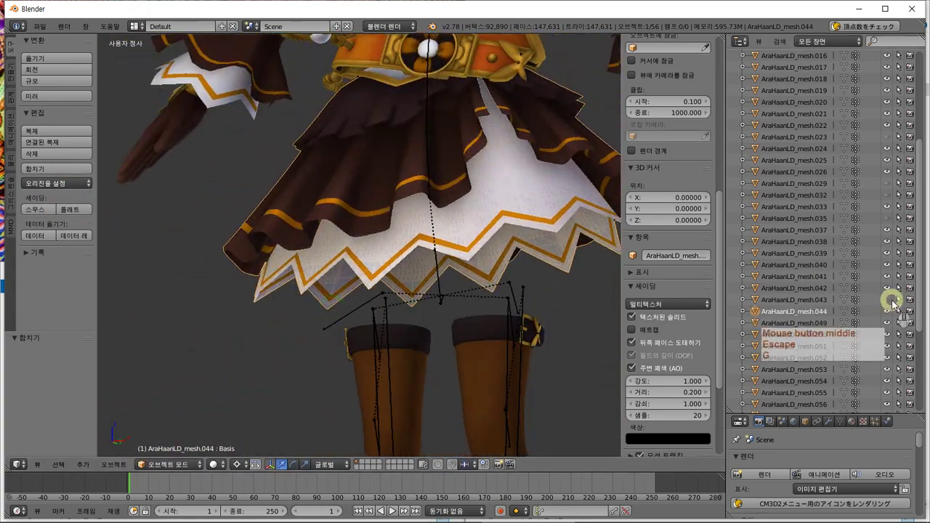
{"action": "left_click", "coordinate": [887, 311]}
{"action": "middle_click_drag", "start_coordinate": [398, 242], "coordinate": [425, 242]}
{"action": "middle_click_drag", "start_coordinate": [452, 161], "coordinate": [370, 320], "text": "shift"}
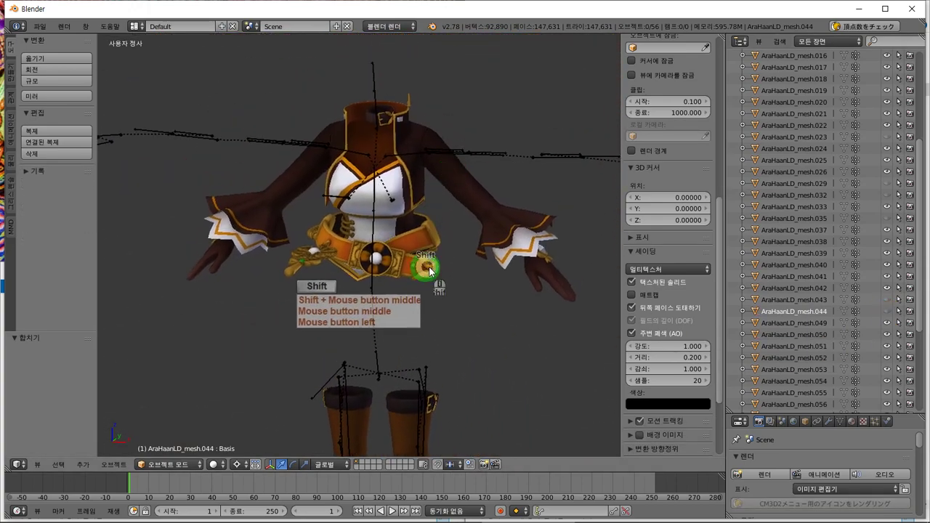
{"action": "middle_click_drag", "start_coordinate": [457, 266], "coordinate": [401, 258]}
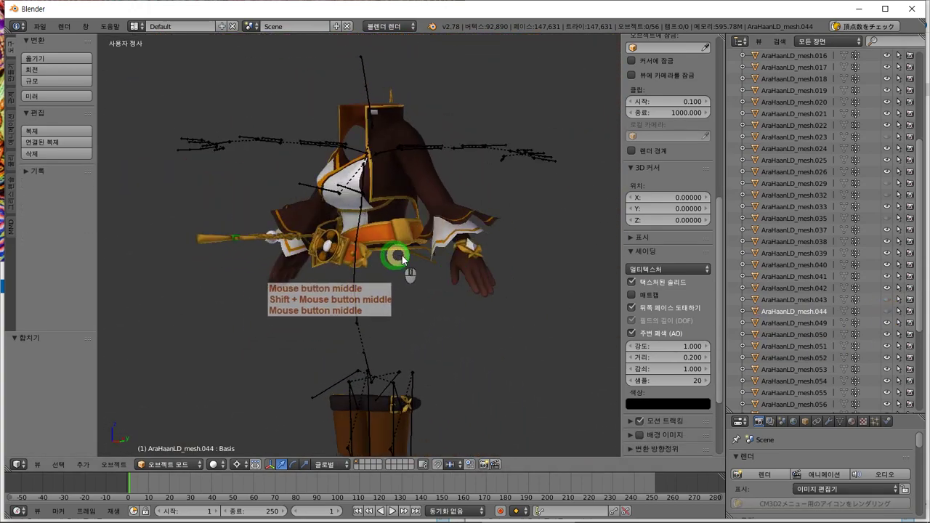
{"action": "left_click", "coordinate": [887, 313]}
{"action": "left_click", "coordinate": [887, 312]}
{"action": "left_click", "coordinate": [887, 313]}
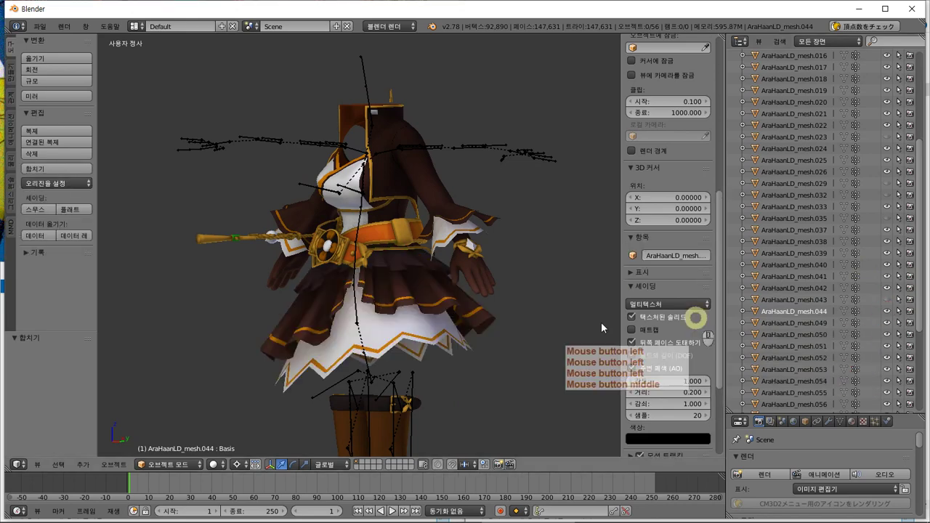
- Rename the joined skirt AraHaanLD_mesh.044 as skrt and hide it
{"action": "middle_click_drag", "start_coordinate": [419, 336], "coordinate": [543, 357]}
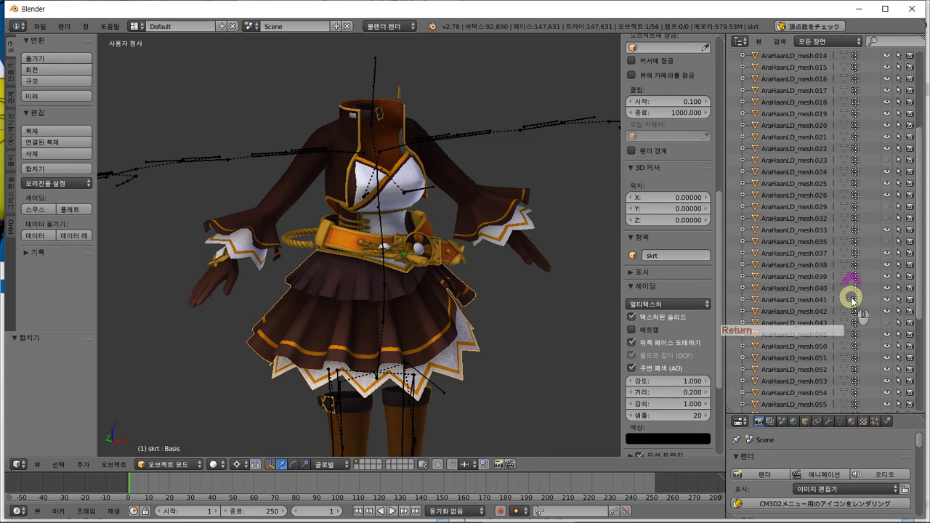
{"action": "scroll", "coordinate": [857, 227], "scroll_direction": "down", "scroll_amount": 5}
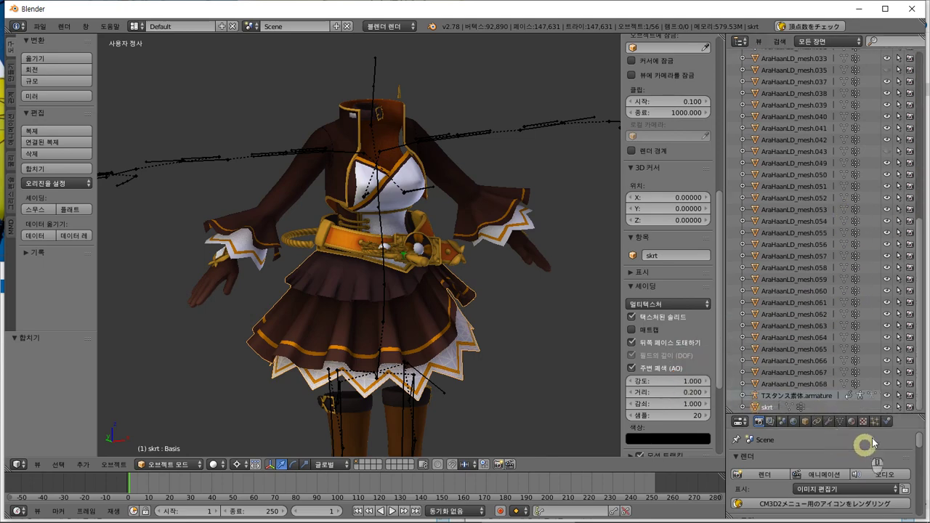
{"action": "left_click", "coordinate": [887, 406]}
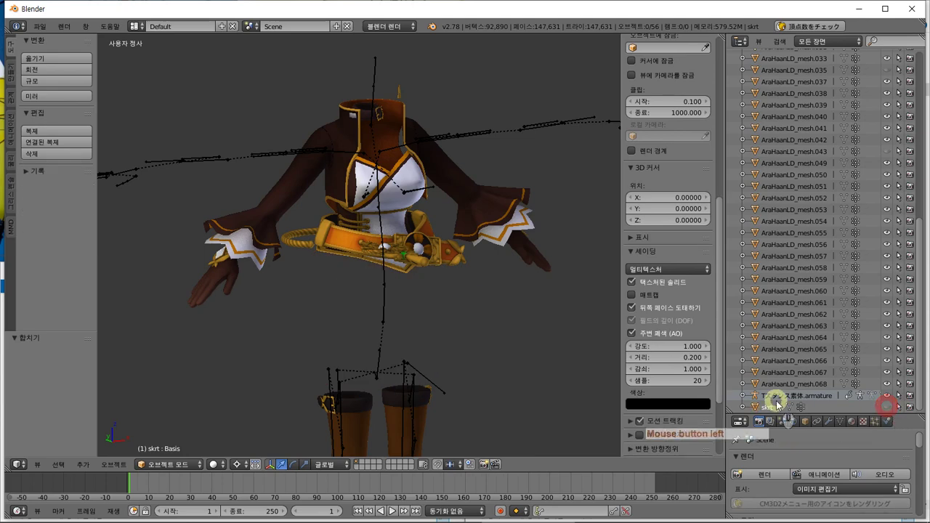
{"action": "left_click", "coordinate": [777, 396]}
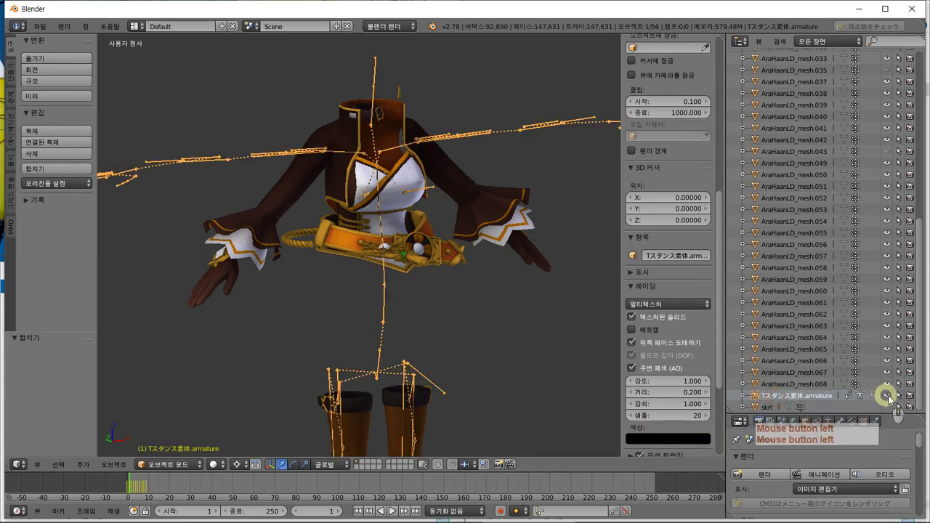
{"action": "left_click", "coordinate": [888, 396]}
{"action": "left_click", "coordinate": [887, 396]}
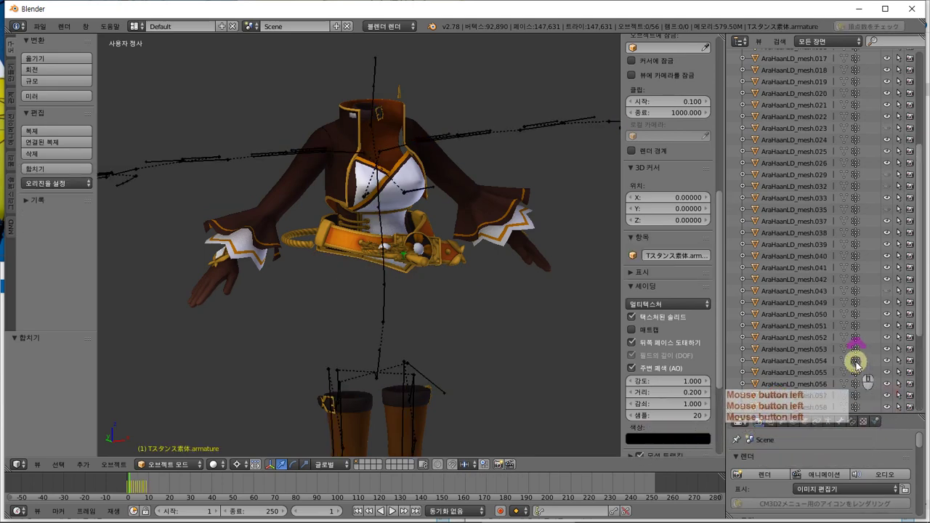
{"action": "scroll", "coordinate": [854, 363], "scroll_direction": "up", "scroll_amount": 5}
{"action": "scroll", "coordinate": [848, 360], "scroll_direction": "down", "scroll_amount": 2}
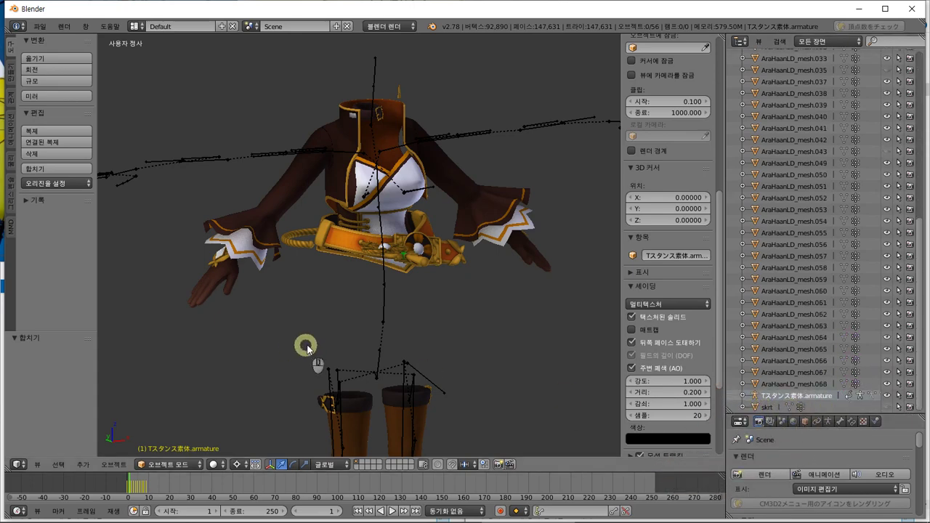
- Inspect the dark jacket AraHaanLD_mesh.060 from below, toggling Edit Mode to view its geometry
{"action": "middle_click_drag", "start_coordinate": [317, 340], "coordinate": [453, 359]}
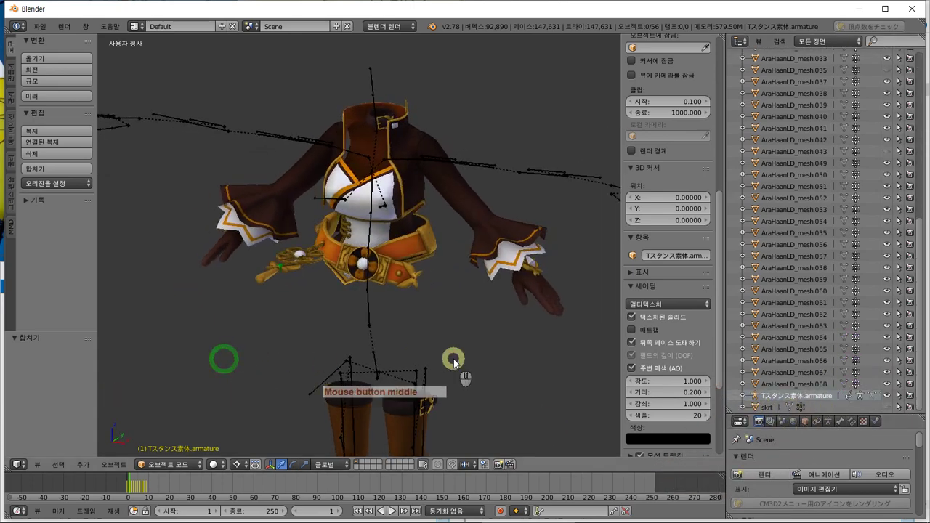
{"action": "right_click", "coordinate": [441, 180]}
{"action": "middle_click_drag", "start_coordinate": [441, 179], "coordinate": [434, 159]}
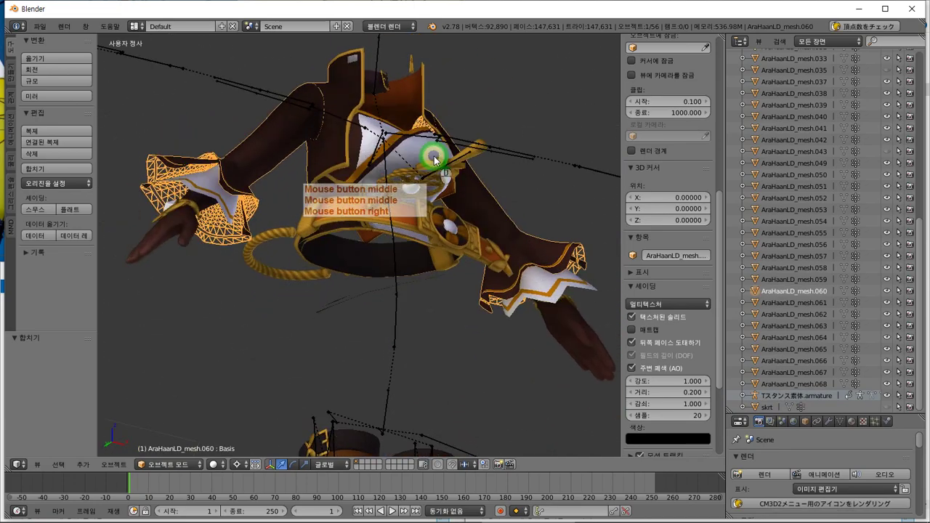
{"action": "key", "text": "Tab"}
{"action": "key", "text": "Tab"}
{"action": "key", "text": "Tab"}
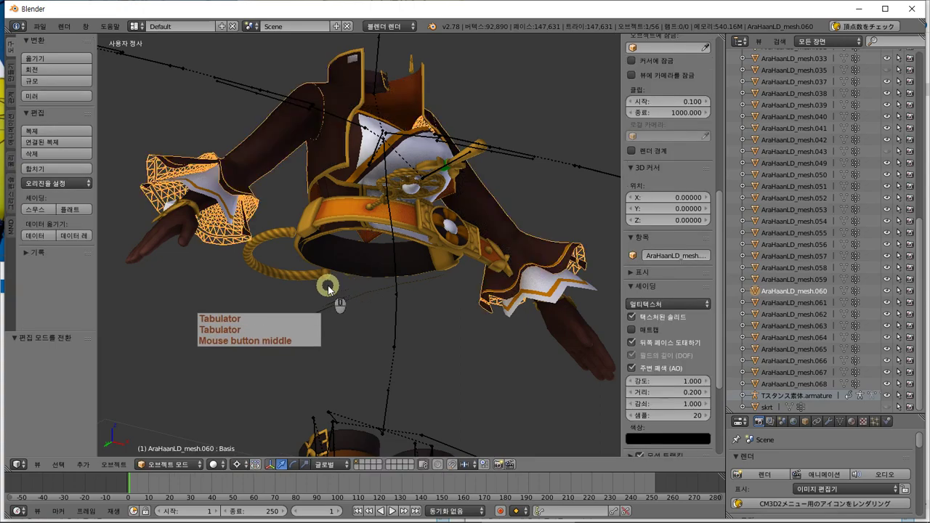
{"action": "right_click", "coordinate": [328, 268]}
{"action": "key", "text": "Tab"}
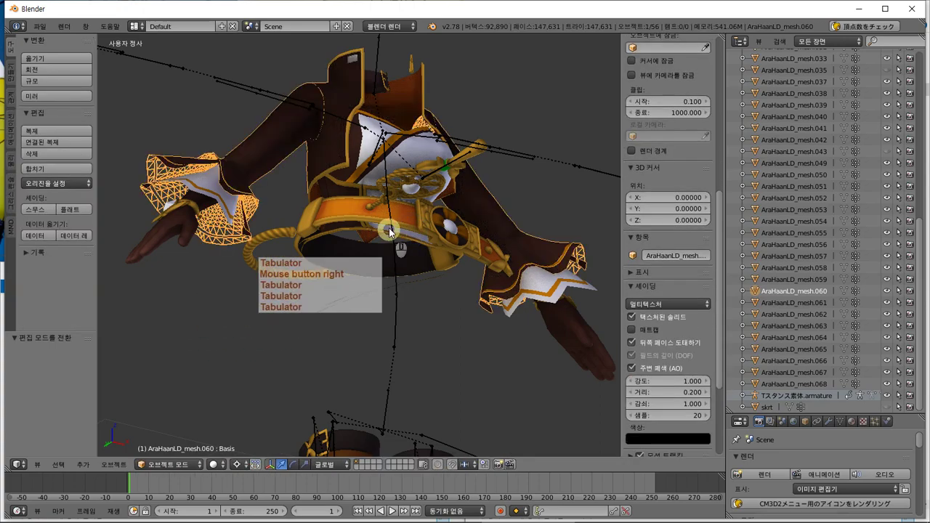
- Inspect the geometry of the belt mesh AraHaanLD_mesh.011 in Edit Mode
{"action": "right_click", "coordinate": [340, 297]}
{"action": "mouse_move", "coordinate": [339, 299]}
{"action": "middle_mouse_down"}
{"action": "mouse_move", "coordinate": [357, 356]}
{"action": "mouse_move", "coordinate": [436, 317]}
{"action": "mouse_move", "coordinate": [341, 308]}
{"action": "middle_mouse_up"}
{"action": "key", "text": "Tab"}
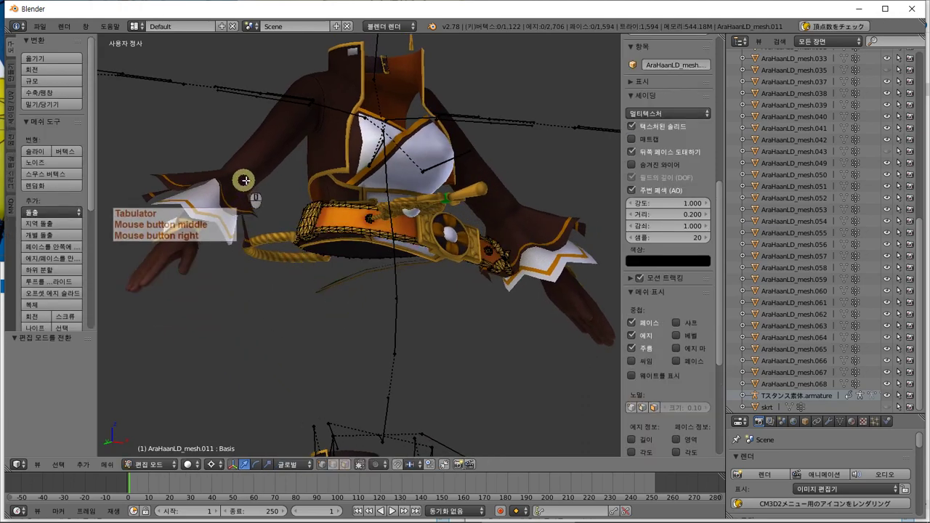
{"action": "key", "text": "Tab"}
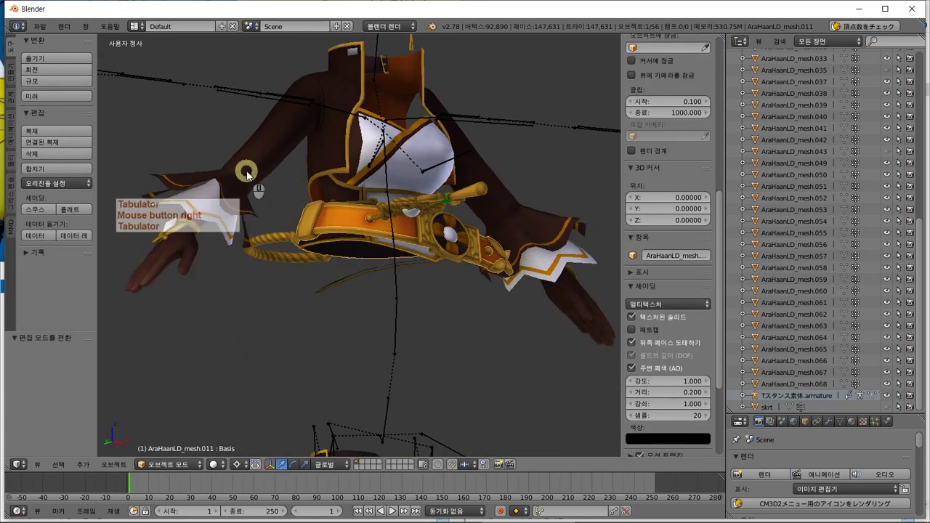
{"action": "key", "text": "Tab"}
- Select the dark jacket AraHaanLD_mesh.060, examine its geometry in Edit Mode, and check its extent with a cancelled trial move
{"action": "right_click", "coordinate": [263, 154]}
{"action": "key", "text": "Tab"}
{"action": "key", "text": "Tab"}
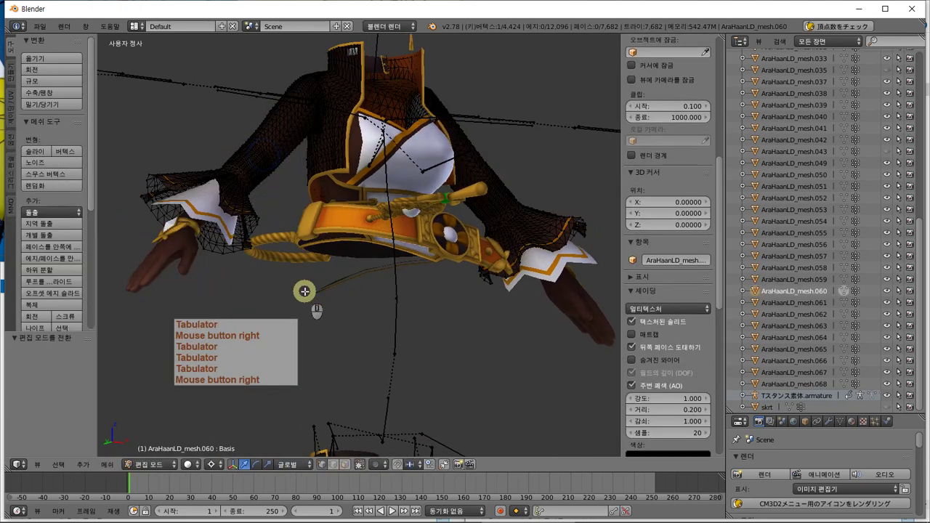
{"action": "middle_click_drag", "start_coordinate": [301, 296], "coordinate": [280, 267]}
{"action": "key", "text": "Tab"}
{"action": "key", "text": "Tab"}
{"action": "middle_click_drag", "start_coordinate": [442, 257], "coordinate": [446, 269]}
{"action": "key", "text": "Tab"}
{"action": "middle_click_drag", "start_coordinate": [370, 240], "coordinate": [504, 206]}
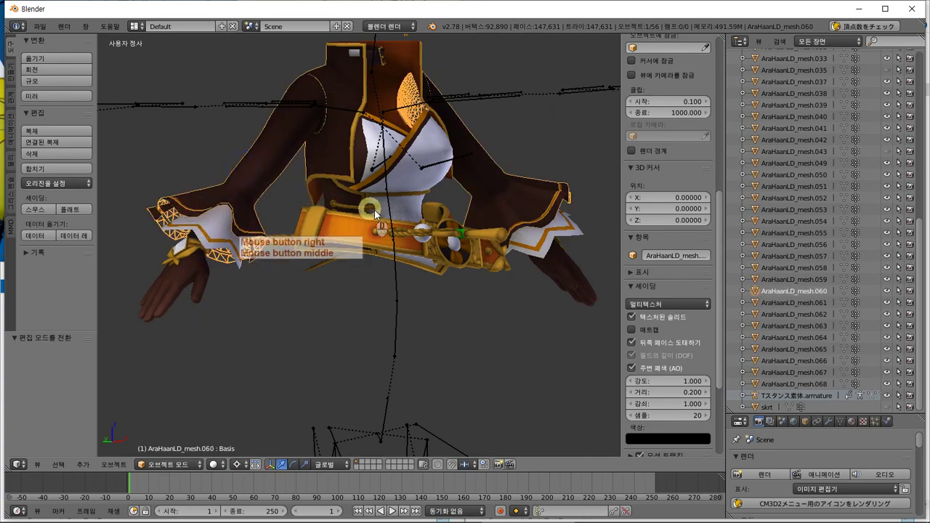
{"action": "key", "text": "g"}
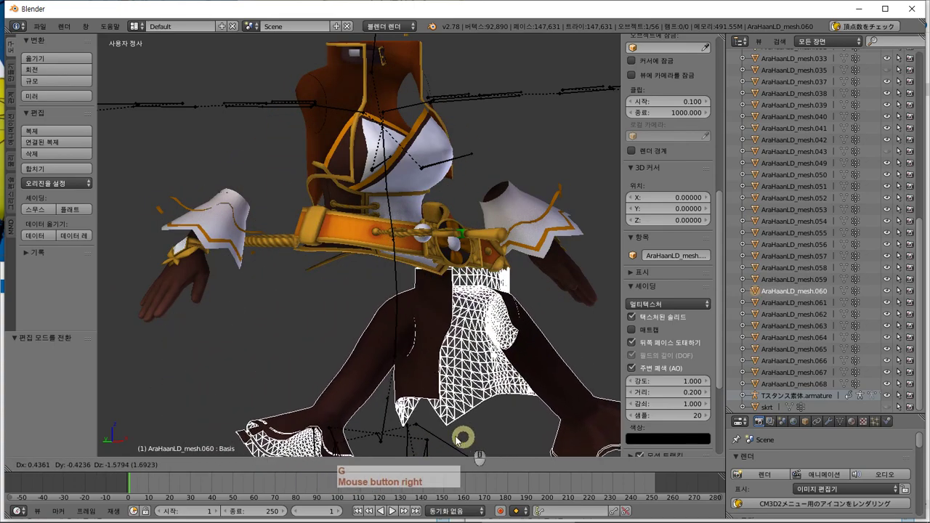
{"action": "key", "text": "Escape"}
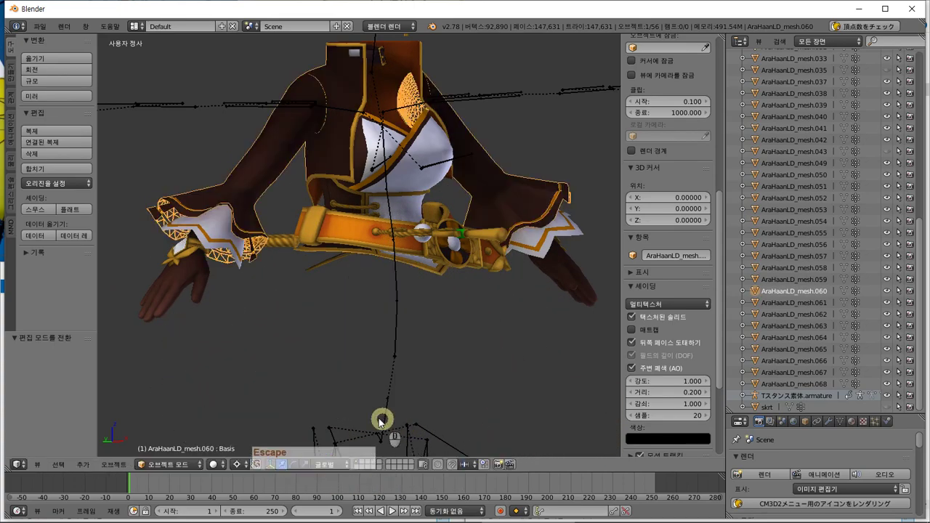
- Add the white sleeve cuffs AraHaanLD_mesh.063 to the jacket selection and check both meshes with a cancelled trial move
{"action": "middle_click_drag", "start_coordinate": [331, 369], "coordinate": [333, 339]}
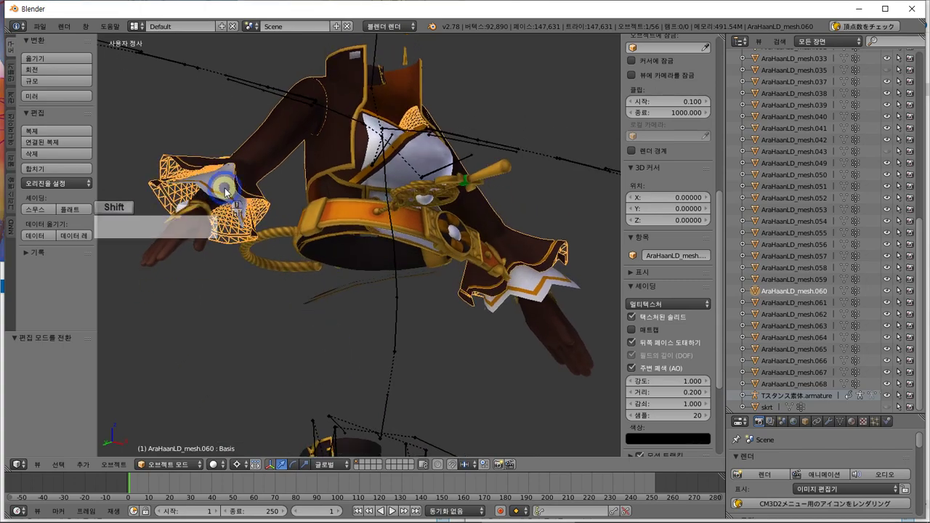
{"action": "right_click", "coordinate": [227, 196], "text": "shift"}
{"action": "key", "text": "g"}
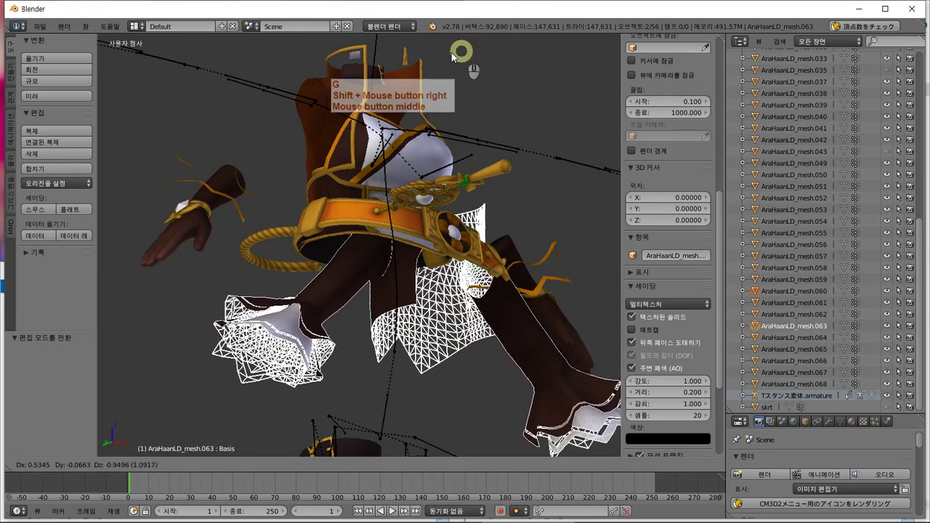
{"action": "key", "text": "Escape"}
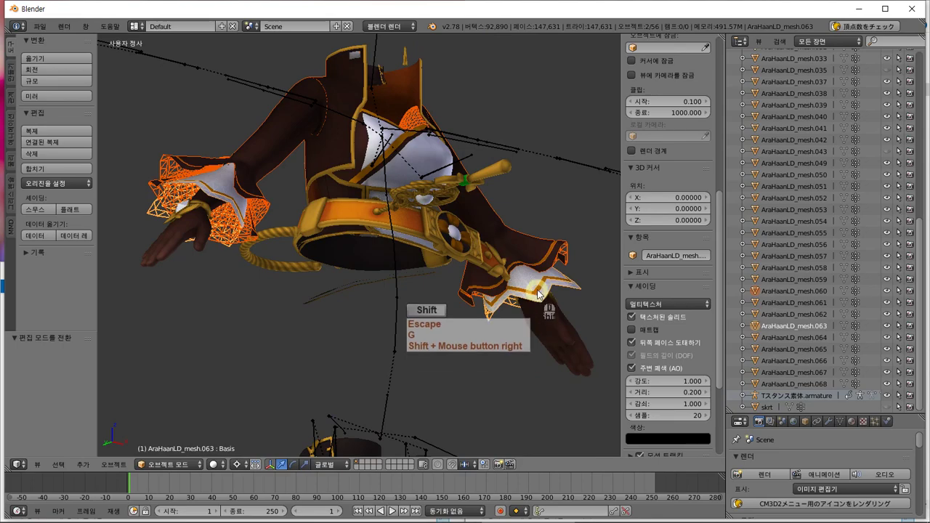
- Add the sleeve mesh AraHaanLD_mesh.062 and the gold cuff trim AraHaanLD_mesh.058 to the jacket selection, checking it with cancelled trial moves
{"action": "key", "text": "g"}
{"action": "key", "text": "Escape"}
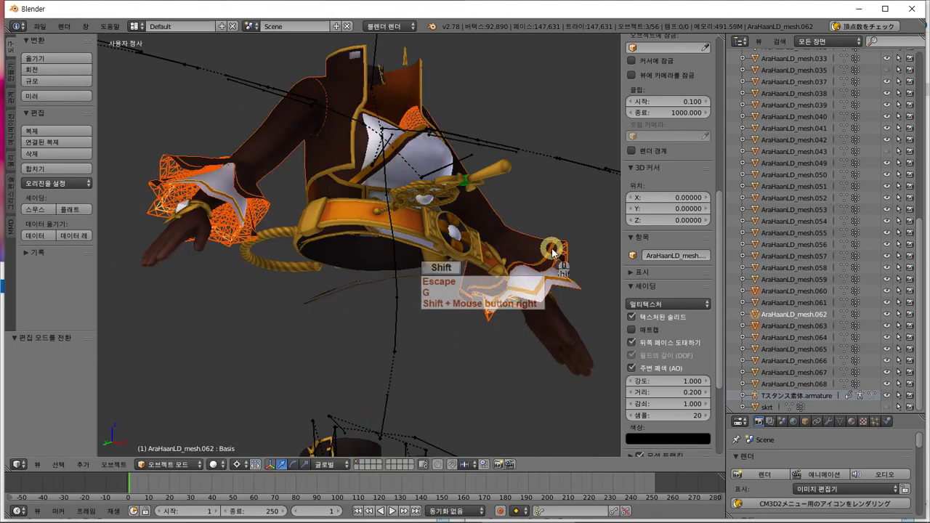
{"action": "key", "text": "g"}
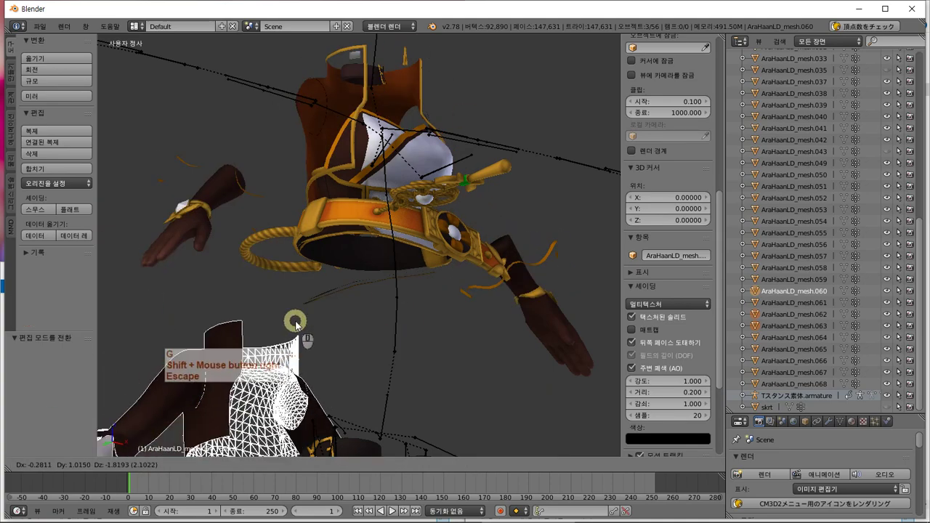
{"action": "key", "text": "Escape"}
{"action": "middle_click_drag", "start_coordinate": [519, 250], "coordinate": [491, 312]}
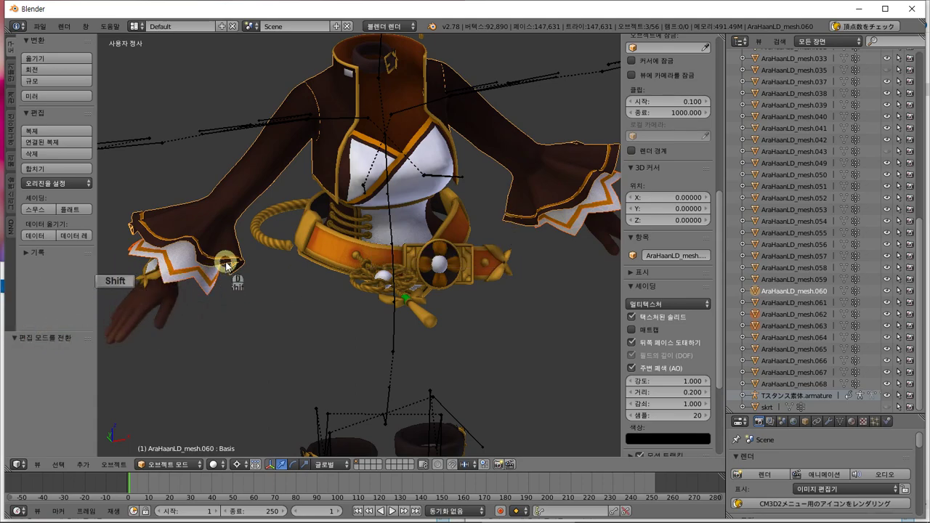
{"action": "key", "text": "g"}
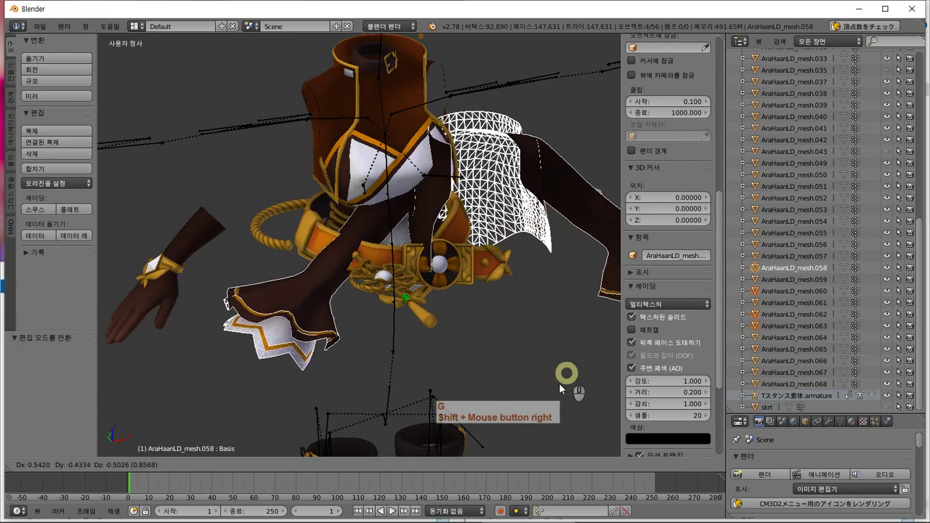
{"action": "key", "text": "Escape"}
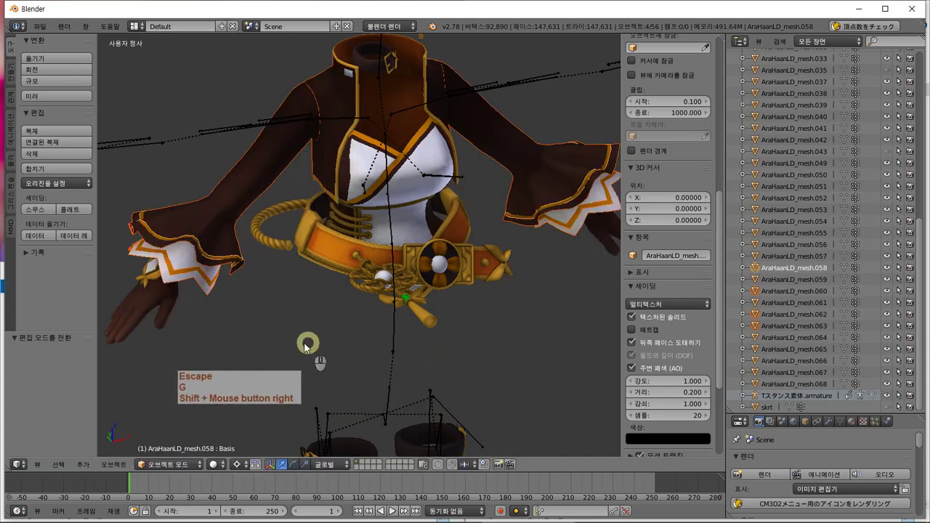
- Join the selected jacket, cuff and trim meshes into AraHaanLD_mesh.058
{"action": "middle_click_drag", "start_coordinate": [307, 327], "coordinate": [256, 272]}
{"action": "left_click", "coordinate": [59, 169]}
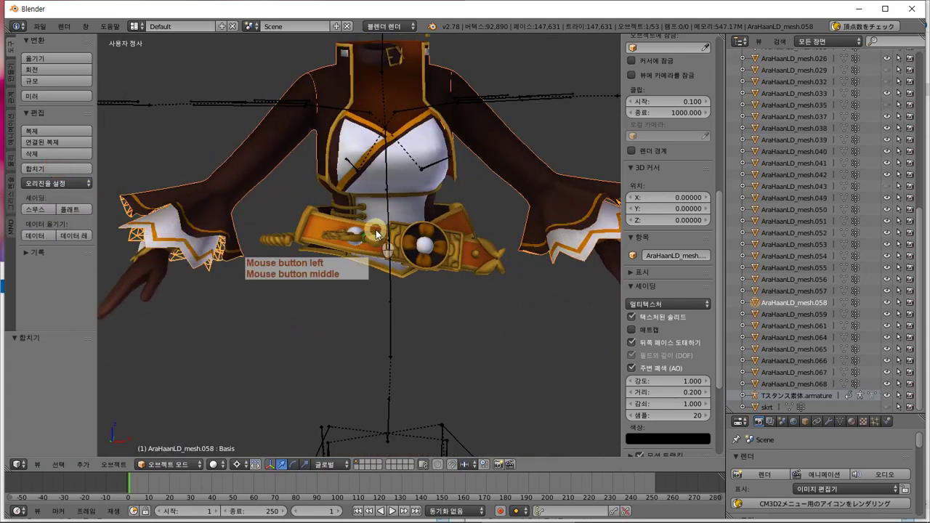
{"action": "mouse_move", "coordinate": [377, 233]}
{"action": "middle_mouse_down"}
{"action": "mouse_move", "coordinate": [361, 235]}
{"action": "mouse_move", "coordinate": [378, 229]}
{"action": "mouse_move", "coordinate": [367, 242]}
{"action": "middle_mouse_up"}
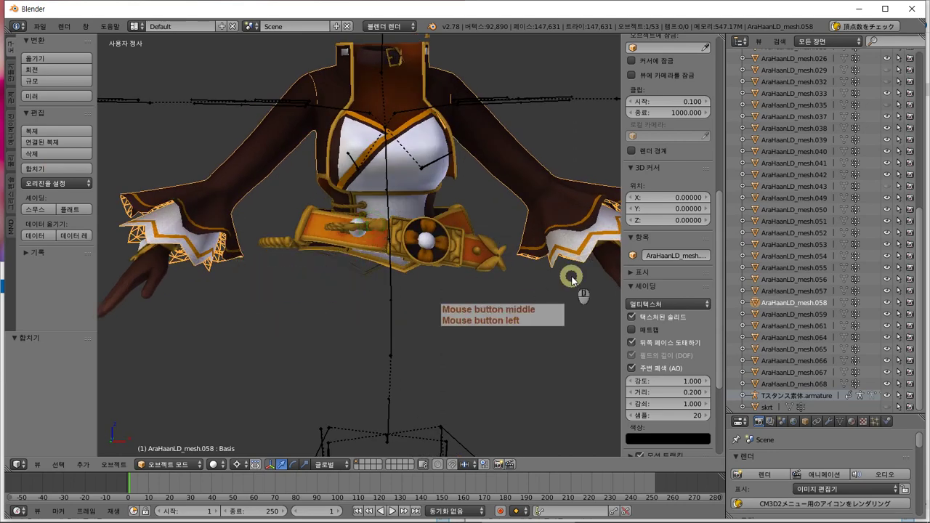
- Select all geometry of the joined jacket in Edit Mode and duplicate it in place, without moving the copy
{"action": "key", "text": "Tab"}
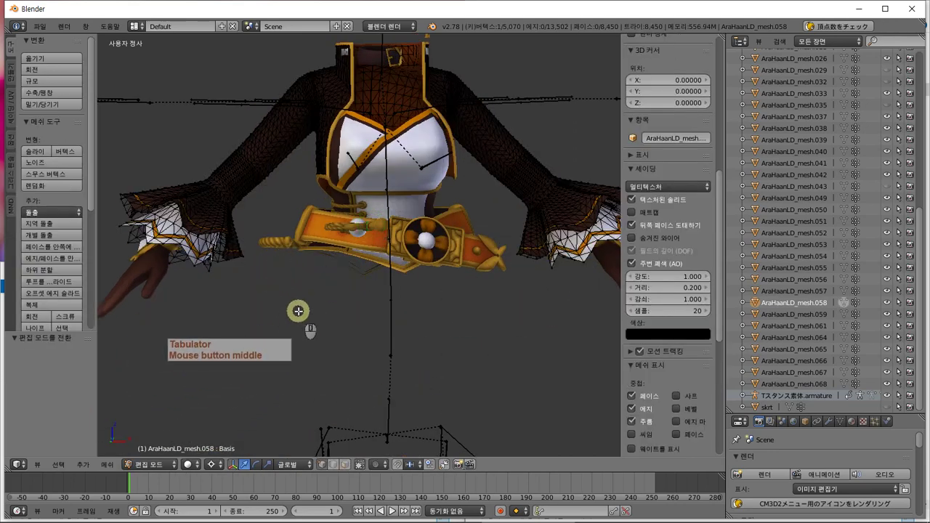
{"action": "key", "text": "a"}
{"action": "key", "text": "a"}
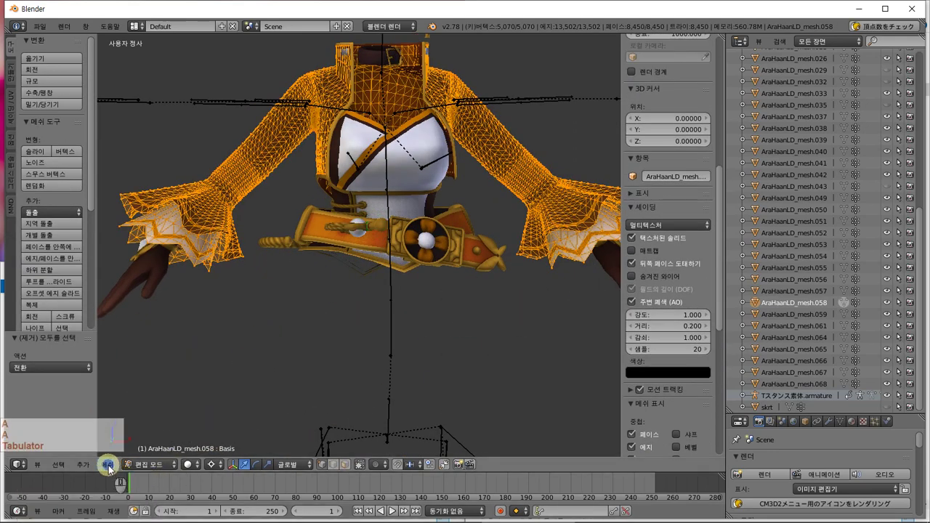
{"action": "left_click", "coordinate": [108, 465]}
{"action": "mouse_move", "coordinate": [164, 314]}
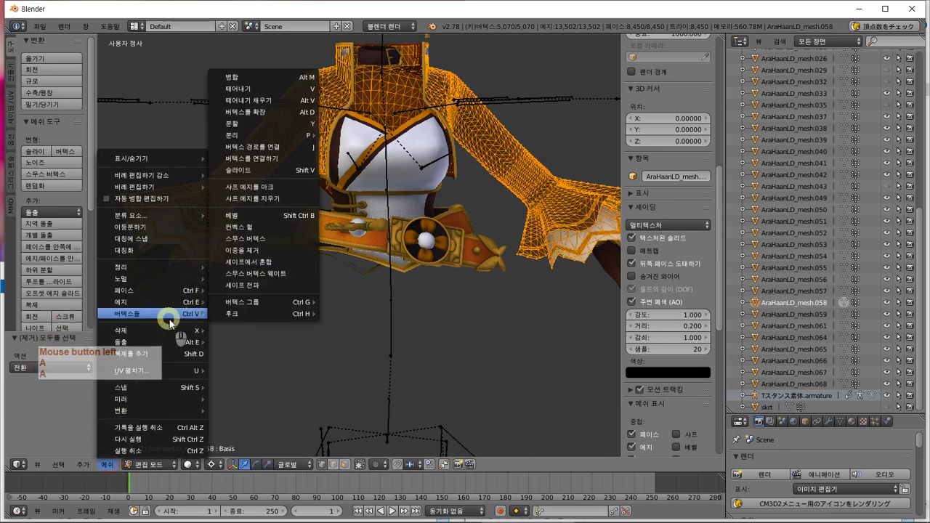
{"action": "left_click", "coordinate": [58, 177]}
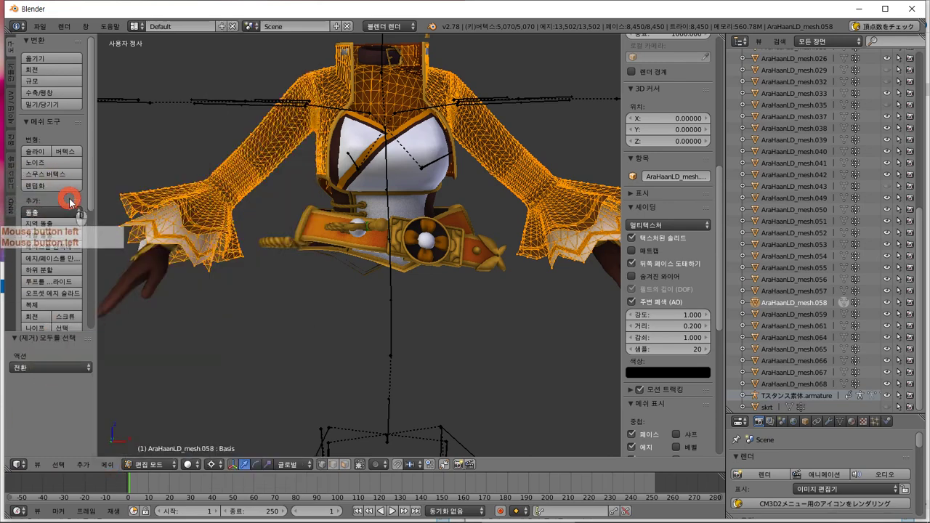
{"action": "scroll", "coordinate": [70, 202], "scroll_direction": "down", "scroll_amount": 5}
{"action": "left_click", "coordinate": [60, 144]}
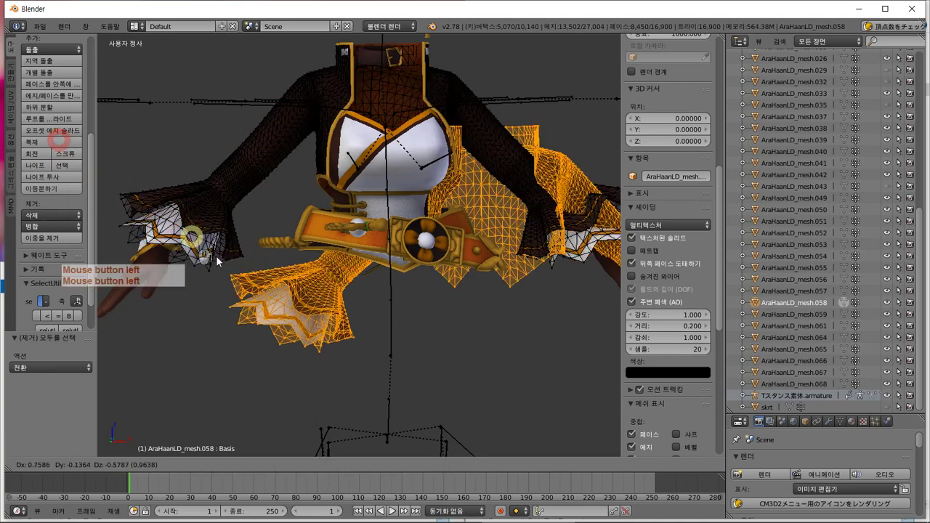
{"action": "key", "text": "Escape"}
- Flip the normals of the duplicated jacket geometry to make the jacket double-sided
{"action": "left_click", "coordinate": [106, 464]}
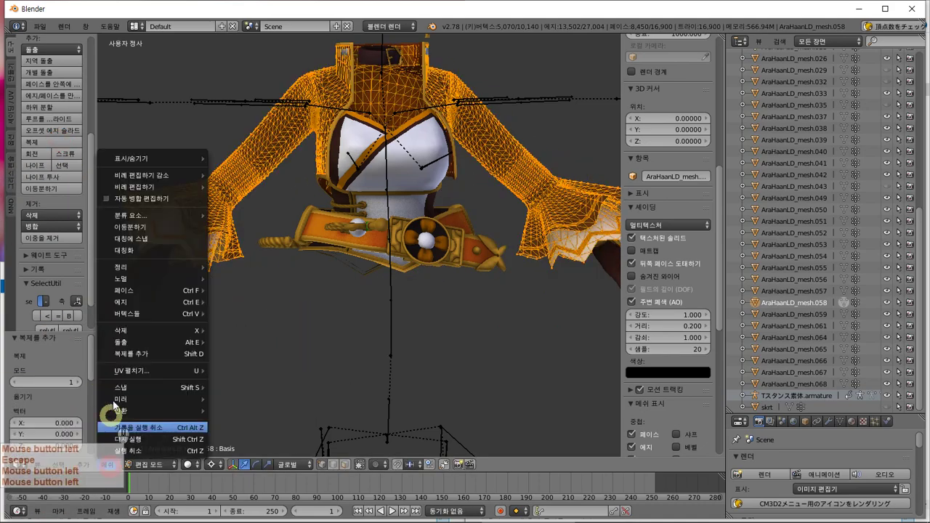
{"action": "mouse_move", "coordinate": [125, 343]}
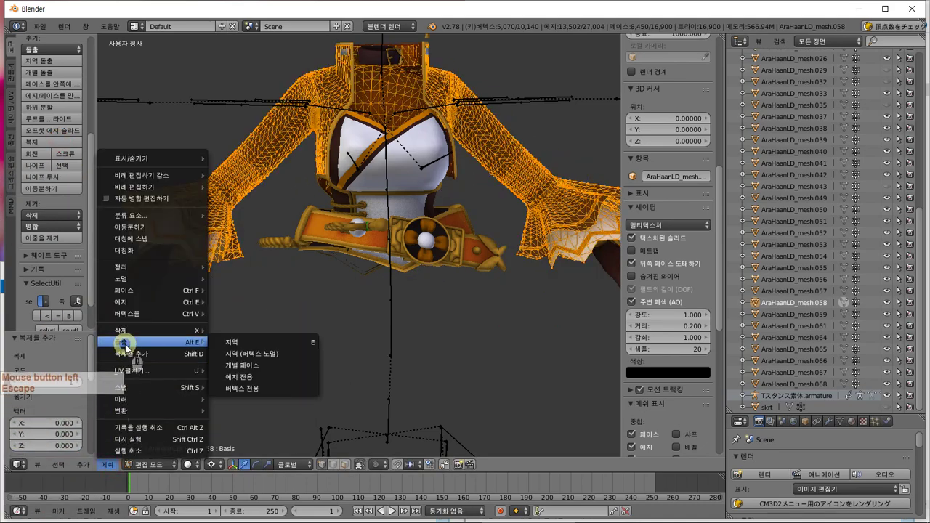
{"action": "mouse_move", "coordinate": [156, 290]}
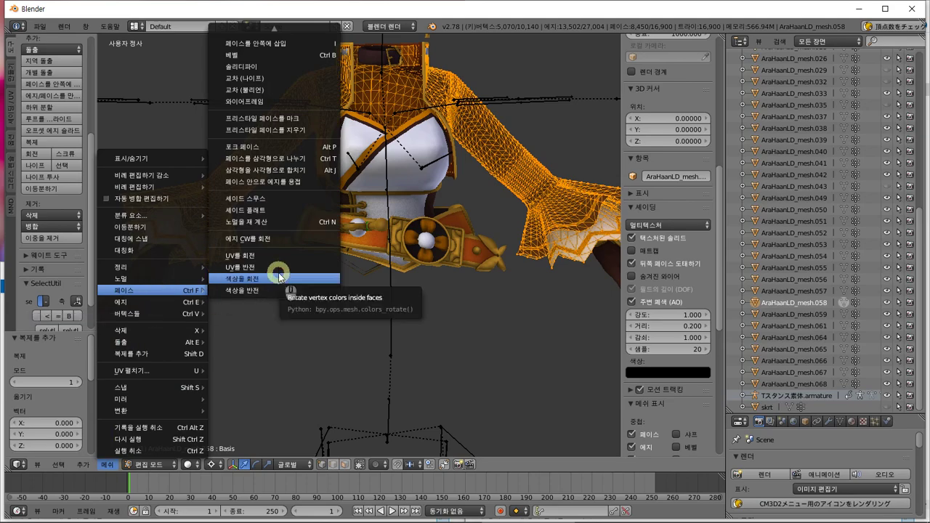
{"action": "key", "text": "Down"}
{"action": "key", "text": "Return"}
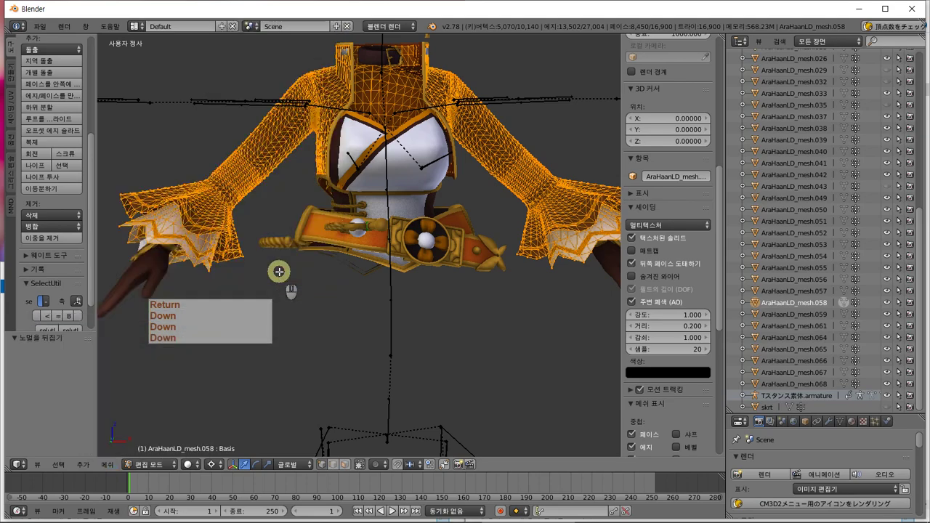
- Return to Object Mode and check the jacket's inner and outer faces from below with a trial move
{"action": "middle_click_drag", "start_coordinate": [276, 290], "coordinate": [302, 265]}
{"action": "key", "text": "Tab"}
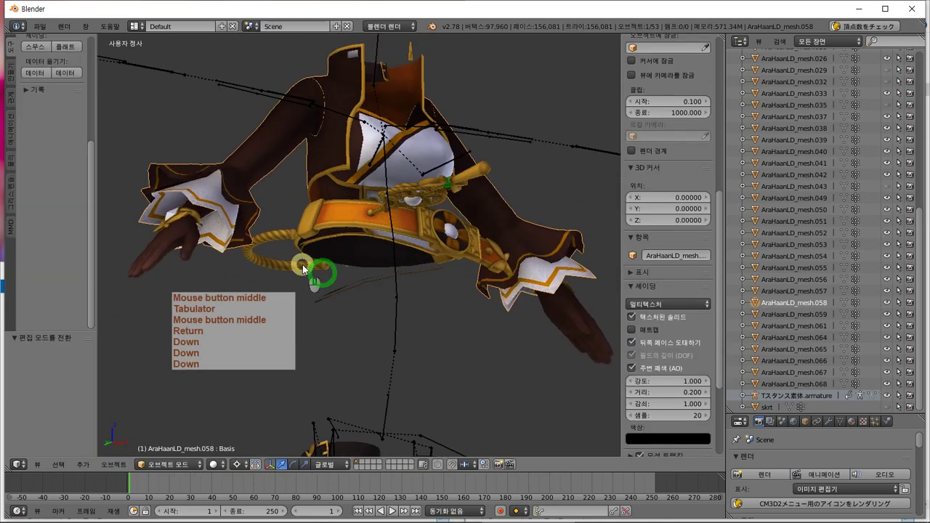
{"action": "key", "text": "g"}
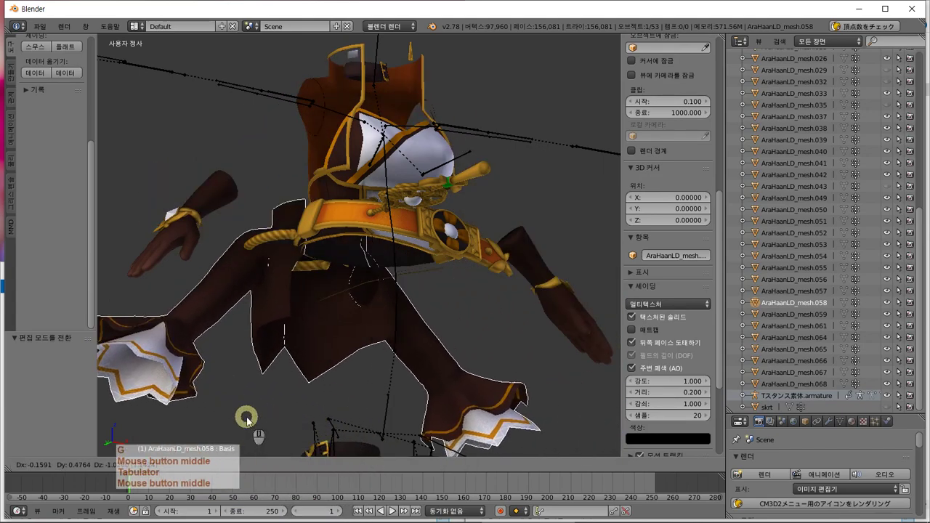
{"action": "key", "text": "Escape"}
{"action": "middle_click_drag", "start_coordinate": [280, 383], "coordinate": [401, 210]}
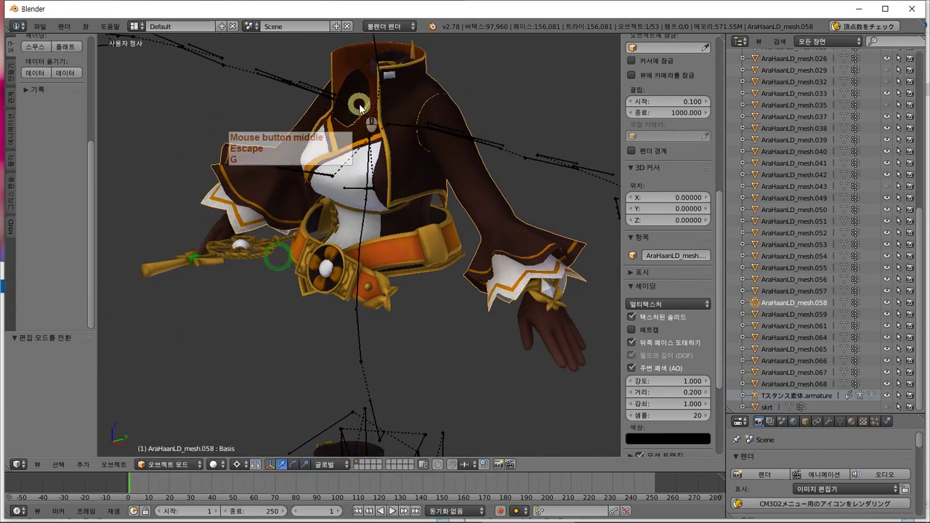
{"action": "middle_click_drag", "start_coordinate": [371, 138], "coordinate": [391, 203]}
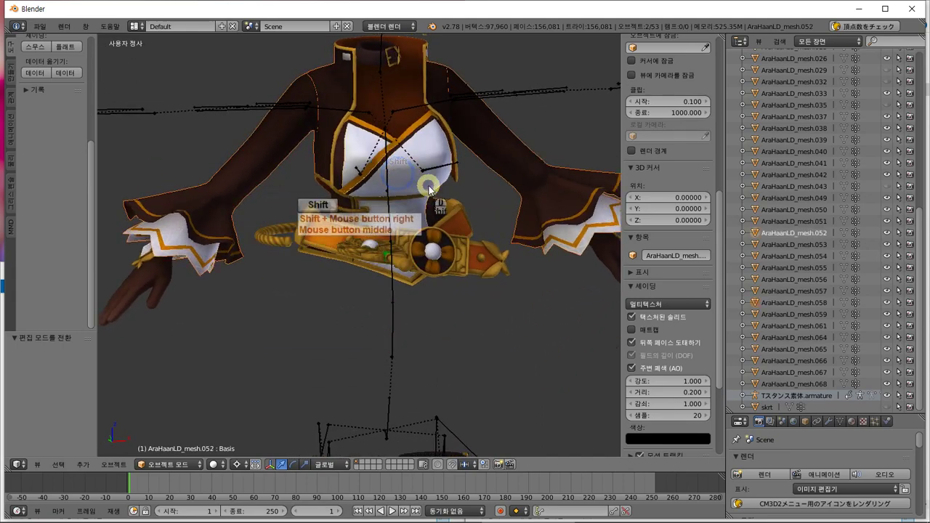
{"action": "key", "text": "g"}
{"action": "key", "text": "Escape"}
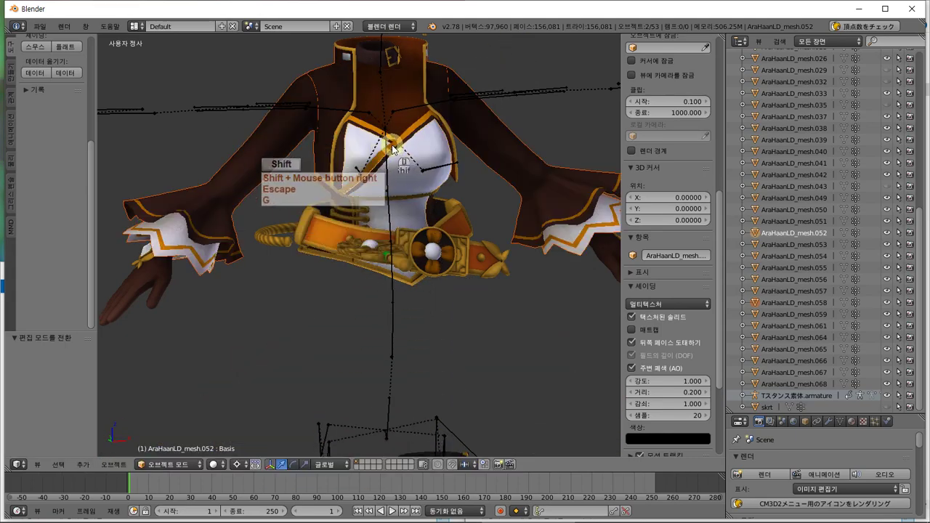
{"action": "middle_click_drag", "start_coordinate": [452, 259], "coordinate": [269, 325]}
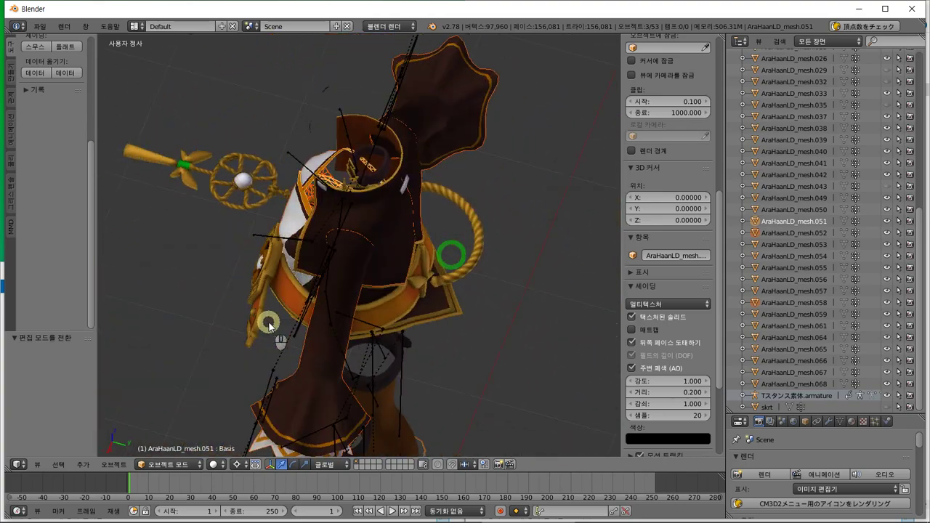
{"action": "middle_click_drag", "start_coordinate": [348, 273], "coordinate": [439, 277]}
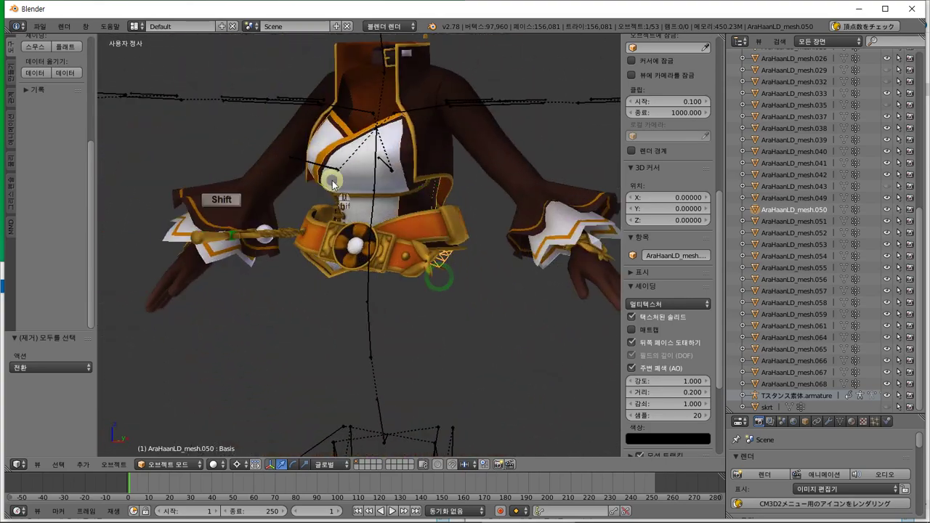
- Select the bodice meshes AraHaanLD_mesh.050, .052 and .051 together, checking the selection with cancelled trial moves
{"action": "middle_click_drag", "start_coordinate": [346, 182], "coordinate": [415, 210]}
{"action": "key", "text": "g"}
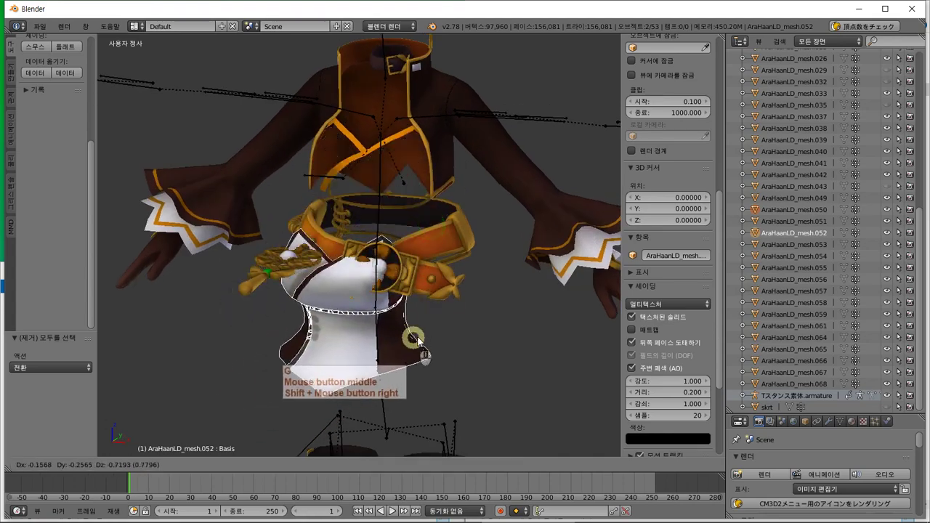
{"action": "key", "text": "Escape"}
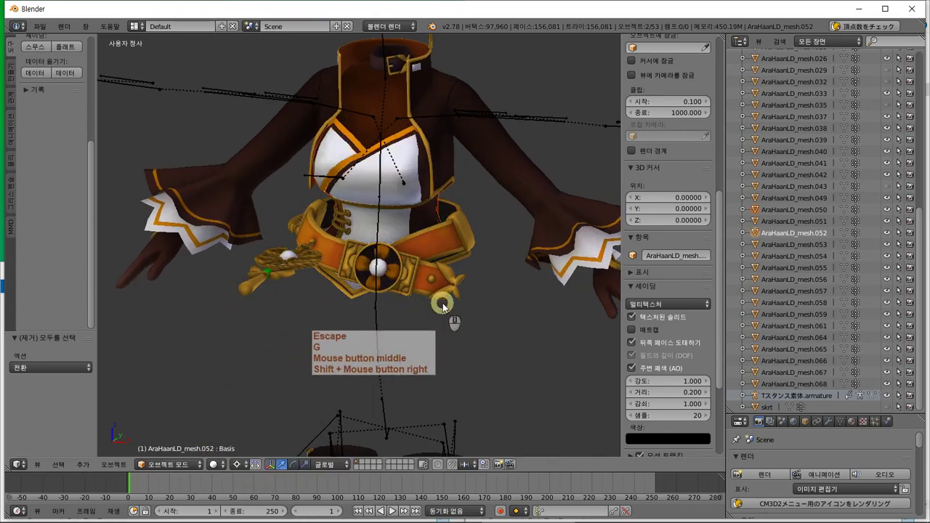
{"action": "mouse_move", "coordinate": [425, 312]}
{"action": "middle_mouse_down"}
{"action": "mouse_move", "coordinate": [327, 323]}
{"action": "mouse_move", "coordinate": [252, 387]}
{"action": "mouse_move", "coordinate": [349, 308]}
{"action": "mouse_move", "coordinate": [433, 298]}
{"action": "middle_mouse_up"}
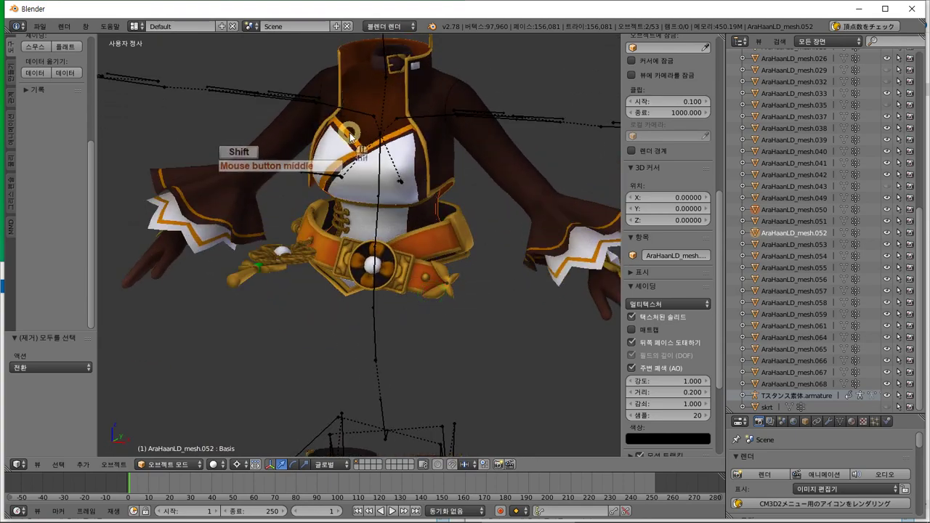
{"action": "middle_click_drag", "start_coordinate": [472, 249], "coordinate": [492, 263]}
{"action": "key", "text": "g"}
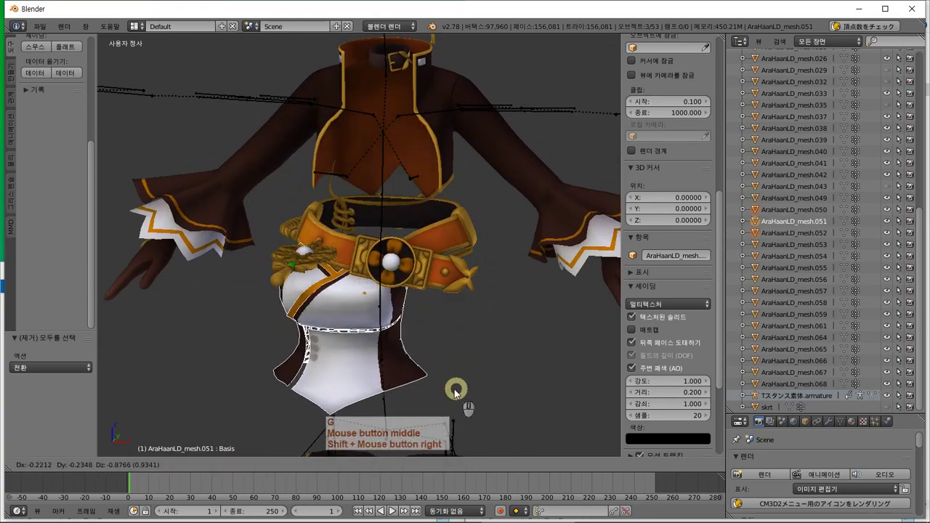
{"action": "key", "text": "Escape"}
{"action": "middle_click_drag", "start_coordinate": [412, 386], "coordinate": [431, 361]}
{"action": "key", "text": "Escape"}
{"action": "key", "text": "g"}
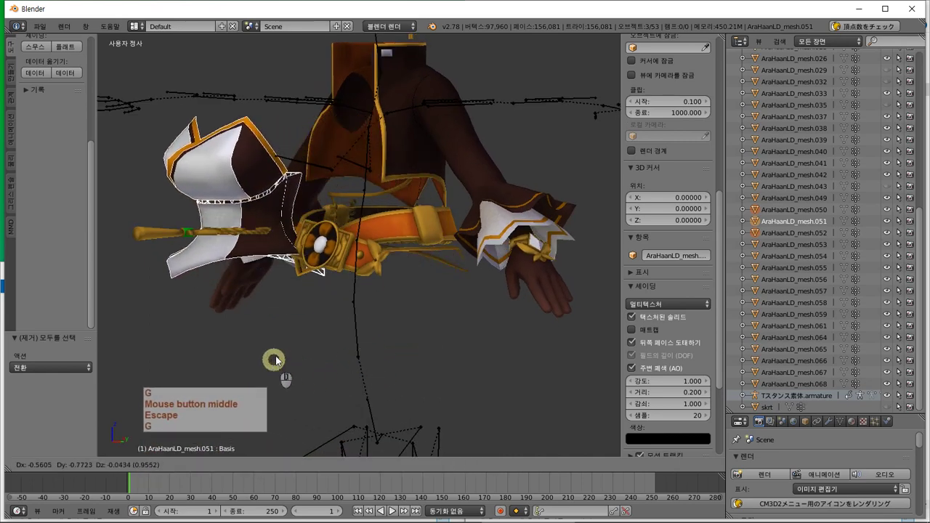
{"action": "key", "text": "Escape"}
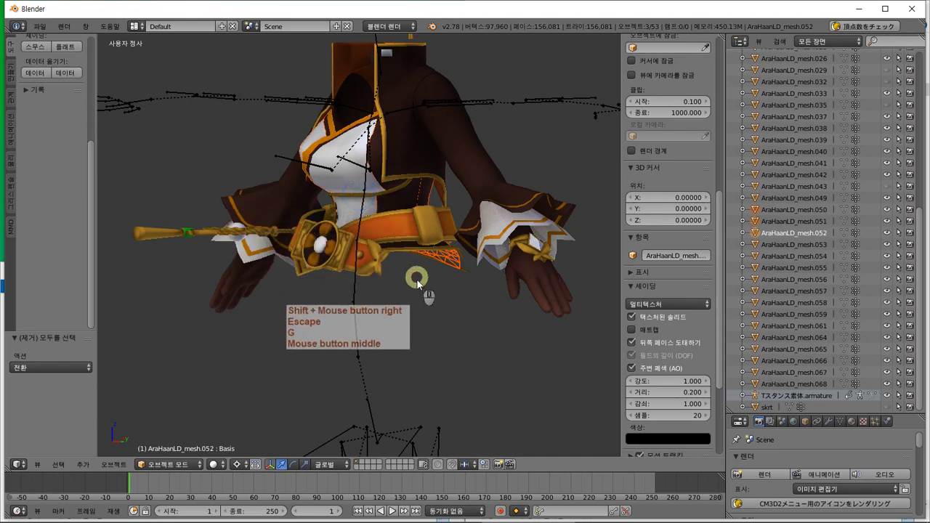
- Add the hem mesh AraHaanLD_mesh.024 to the selected bodice meshes and join all four into one object
{"action": "key", "text": "g"}
{"action": "key", "text": "Escape"}
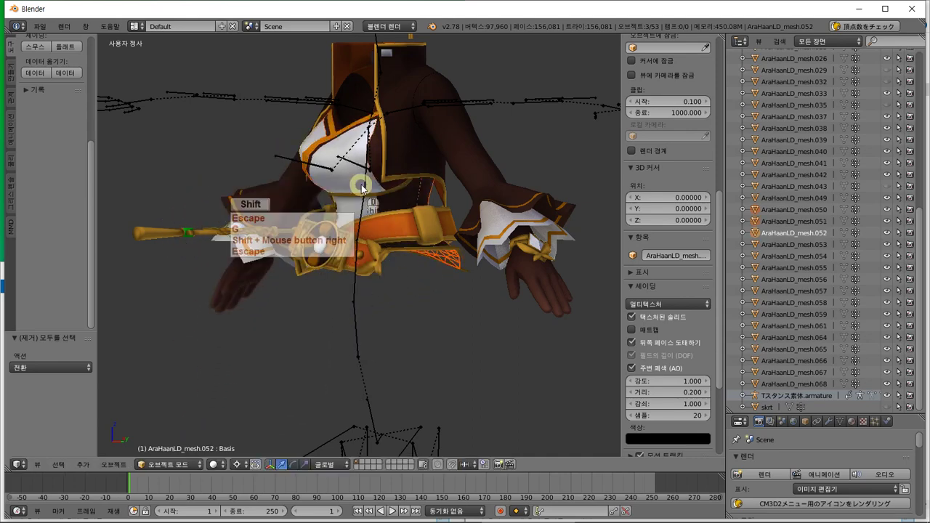
{"action": "key", "text": "g"}
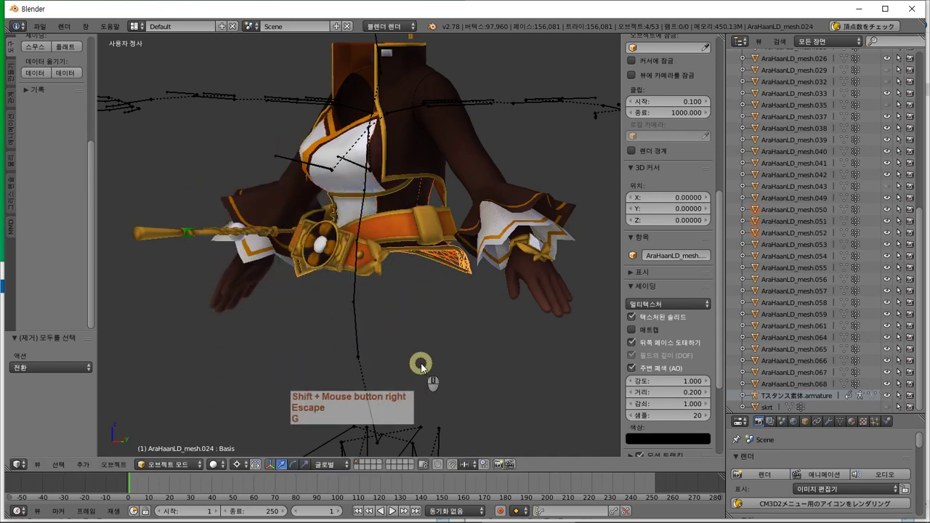
{"action": "key", "text": "Escape"}
{"action": "middle_click_drag", "start_coordinate": [440, 457], "coordinate": [489, 365]}
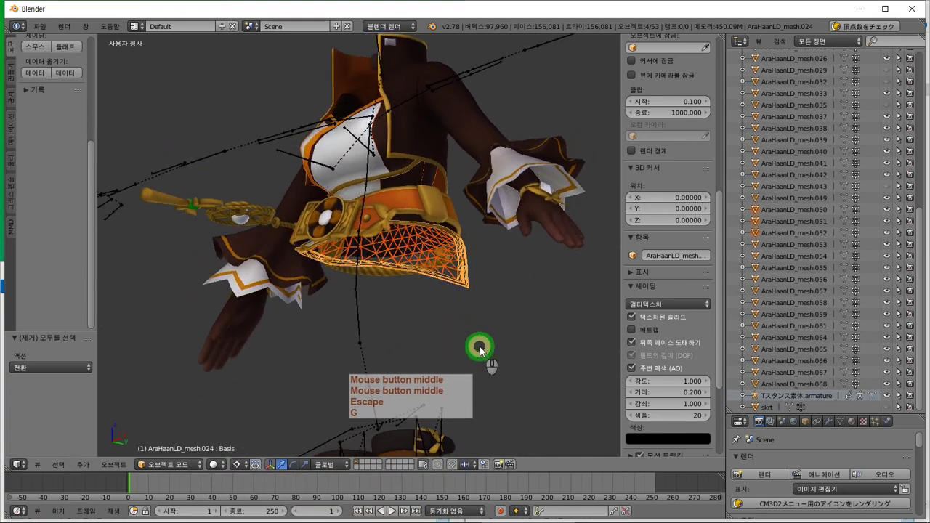
{"action": "scroll", "coordinate": [77, 203], "scroll_direction": "up", "scroll_amount": 6}
{"action": "left_click", "coordinate": [76, 170]}
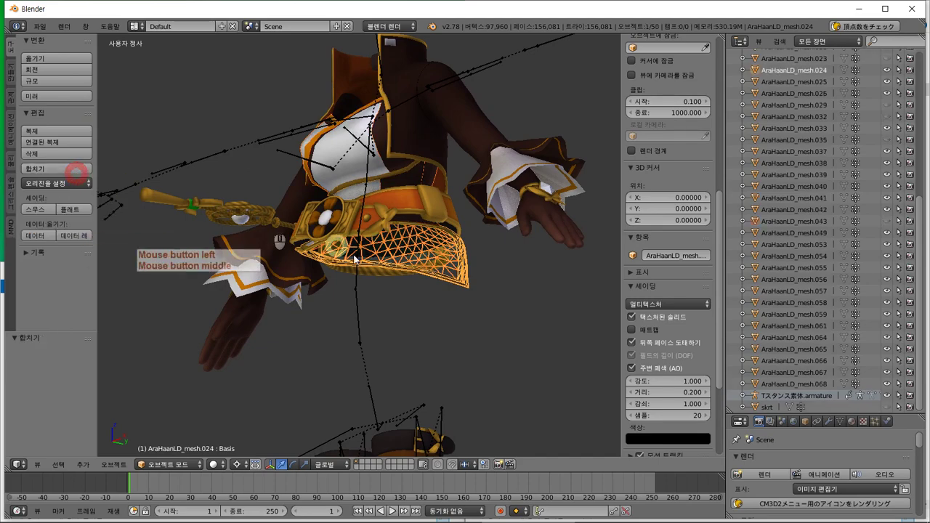
- Test-move the joined bodice AraHaanLD_mesh.024 away from the jacket and undo the move
{"action": "right_click", "coordinate": [427, 128]}
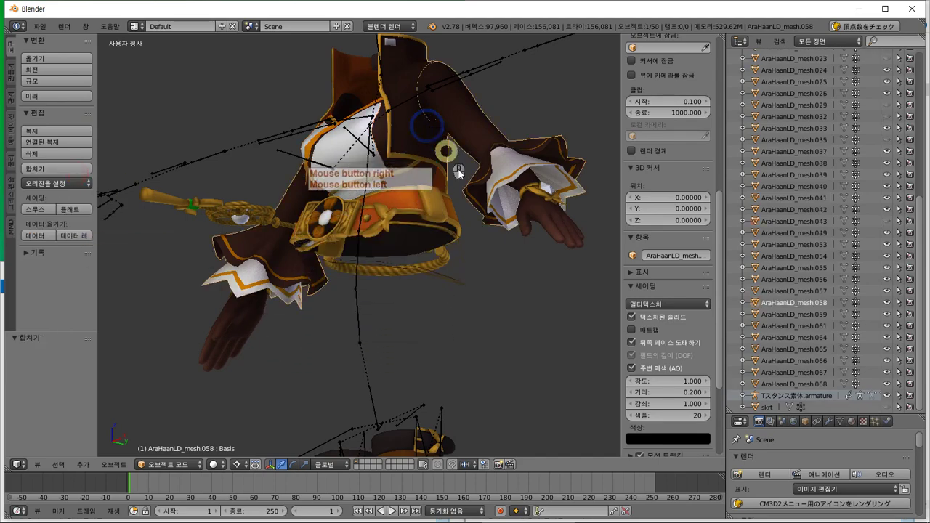
{"action": "middle_click_drag", "start_coordinate": [478, 309], "coordinate": [347, 381]}
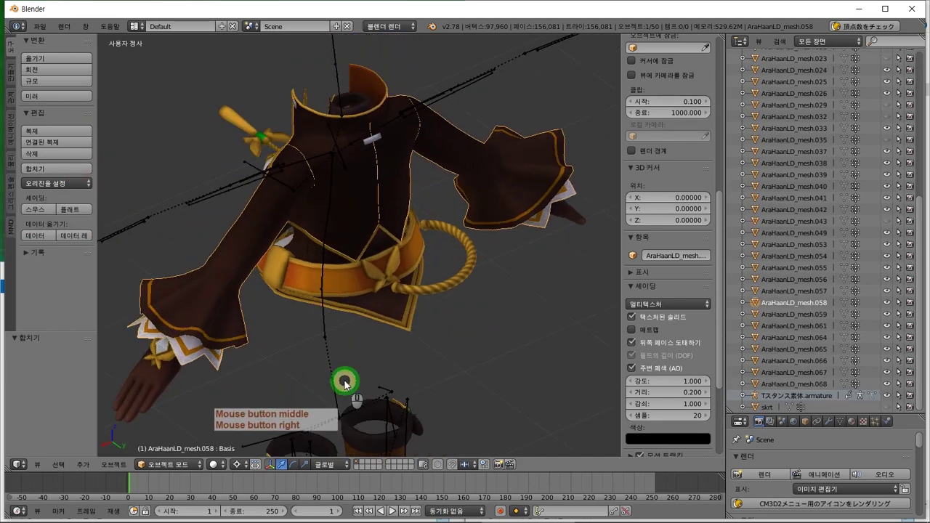
{"action": "right_click", "coordinate": [405, 357]}
{"action": "middle_click_drag", "start_coordinate": [405, 357], "coordinate": [493, 309]}
{"action": "key", "text": "g"}
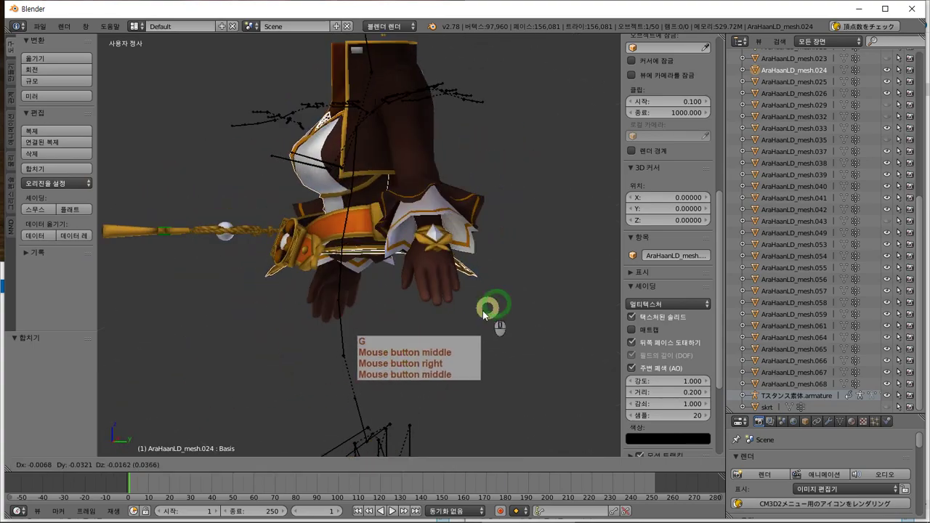
{"action": "left_click", "coordinate": [407, 365]}
{"action": "middle_click_drag", "start_coordinate": [409, 364], "coordinate": [472, 377]}
{"action": "key", "text": "ctrl+z"}
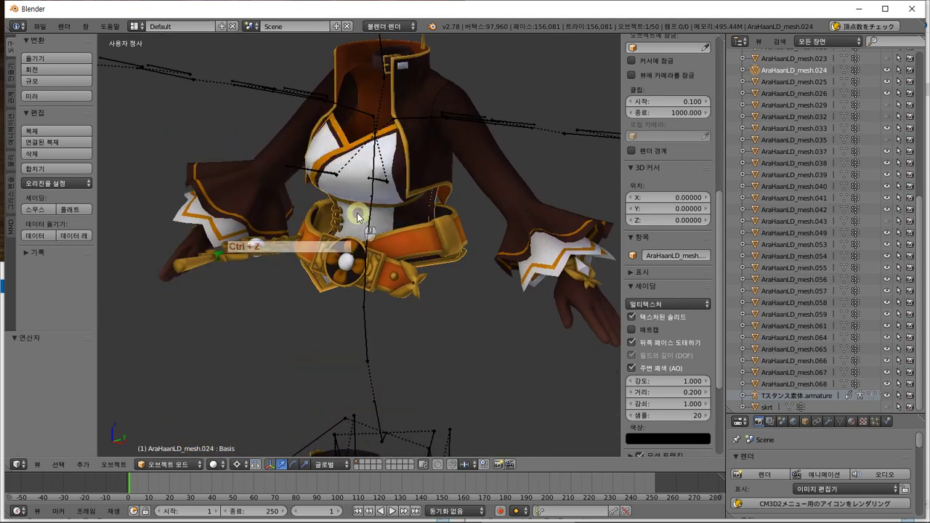
- Duplicate the joined bodice's entire geometry in place in Edit Mode
{"action": "key", "text": "Tab"}
{"action": "key", "text": "a"}
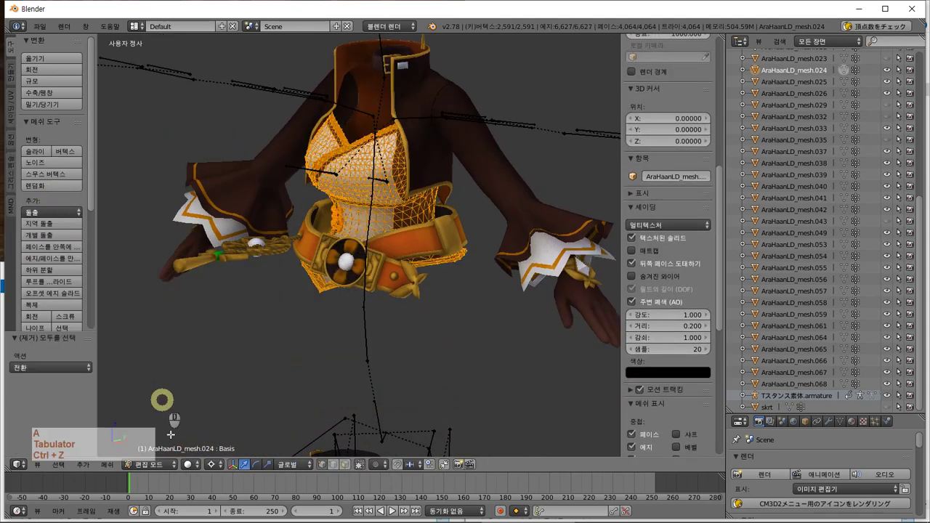
{"action": "left_click", "coordinate": [61, 306]}
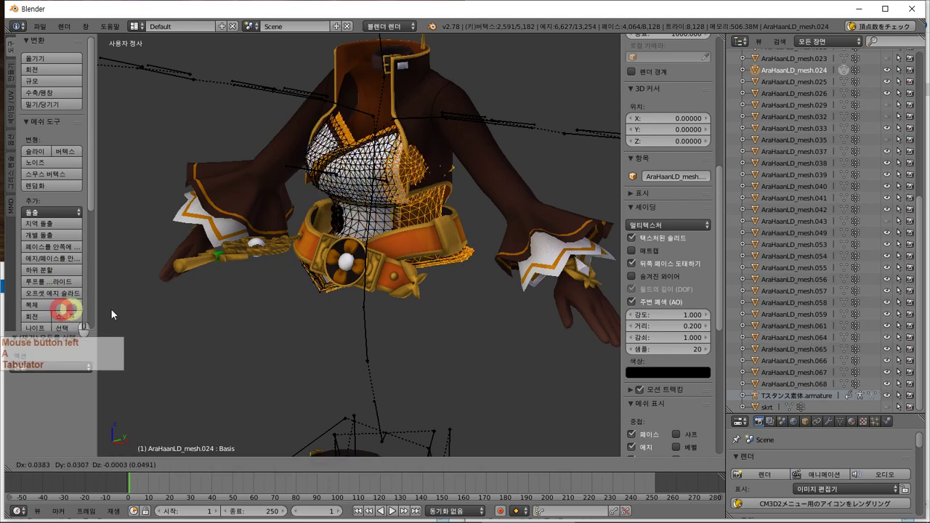
{"action": "key", "text": "Escape"}
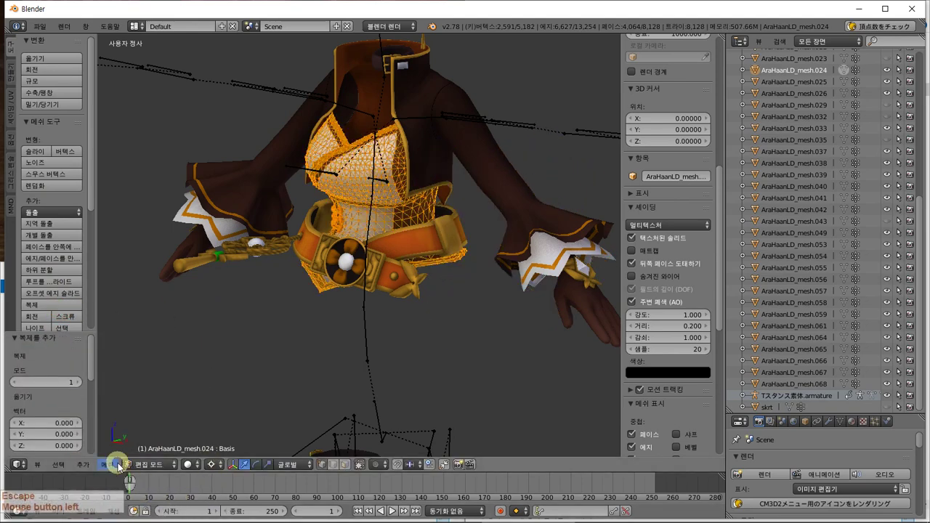
- Flip the normals of the duplicated bodice faces and return to Object Mode
{"action": "left_click", "coordinate": [107, 464]}
{"action": "left_click", "coordinate": [185, 290]}
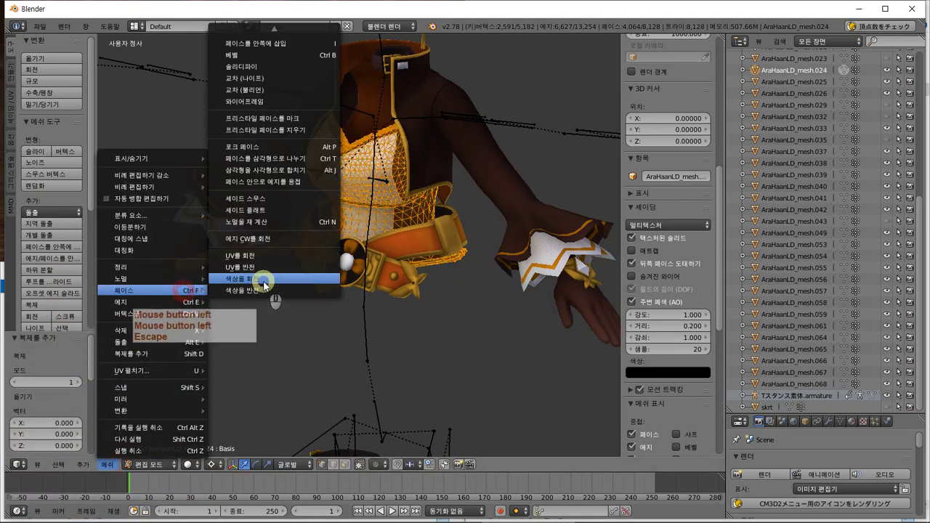
{"action": "key", "text": "Down"}
{"action": "key", "text": "Down"}
{"action": "key", "text": "Return"}
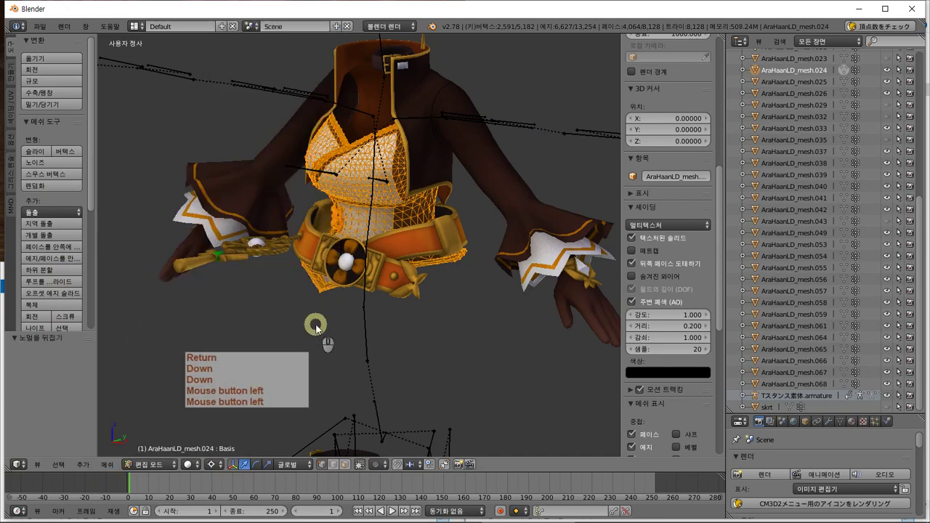
{"action": "mouse_move", "coordinate": [316, 331]}
{"action": "middle_mouse_down"}
{"action": "mouse_move", "coordinate": [312, 372]}
{"action": "mouse_move", "coordinate": [235, 380]}
{"action": "mouse_move", "coordinate": [317, 357]}
{"action": "mouse_move", "coordinate": [322, 365]}
{"action": "mouse_move", "coordinate": [332, 332]}
{"action": "middle_mouse_up"}
{"action": "key", "text": "Tab"}
- Examine the bodice's inner and outer faces from several angles
{"action": "right_click_drag", "start_coordinate": [369, 218], "coordinate": [404, 263]}
{"action": "middle_click", "coordinate": [399, 238]}
{"action": "key", "text": "Escape"}
{"action": "middle_click_drag", "start_coordinate": [472, 358], "coordinate": [342, 289]}
{"action": "right_click", "coordinate": [406, 237]}
{"action": "middle_click_drag", "start_coordinate": [389, 265], "coordinate": [436, 258]}
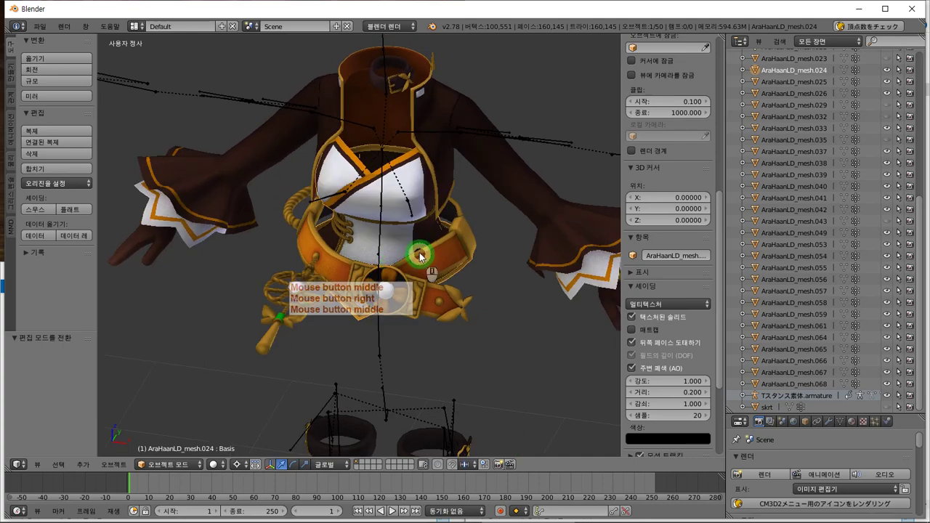
{"action": "right_click", "coordinate": [427, 133], "text": "shift"}
{"action": "right_click", "coordinate": [481, 233], "text": "shift"}
{"action": "middle_click", "coordinate": [482, 233]}
{"action": "key", "text": "g"}
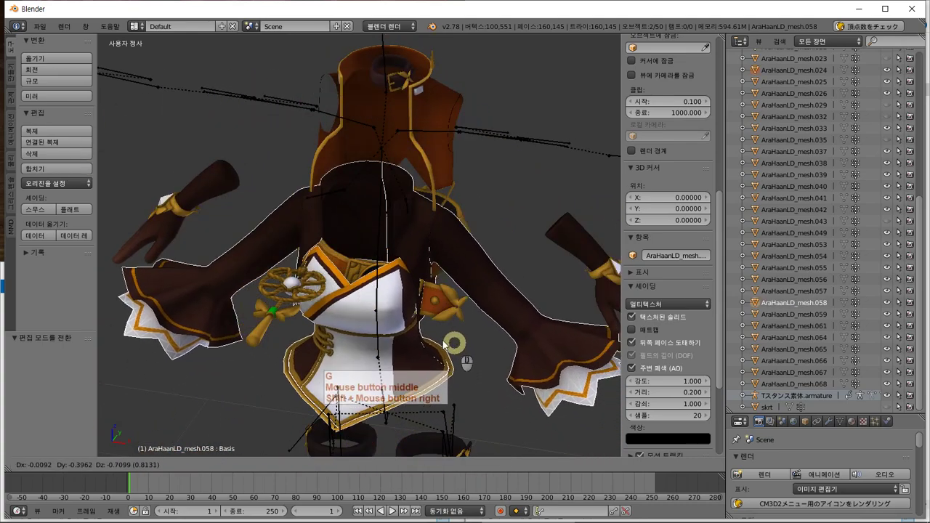
{"action": "key", "text": "Escape"}
{"action": "middle_click_drag", "start_coordinate": [447, 335], "coordinate": [384, 145]}
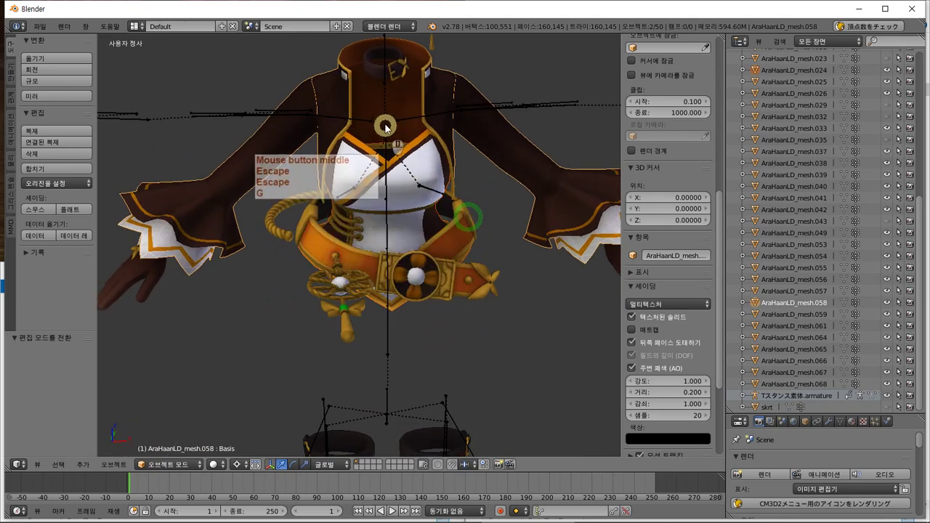
{"action": "right_click", "coordinate": [386, 105], "text": "shift"}
- Join the bodice and the jacket AraHaanLD_mesh.058 into the orange collar lining AraHaanLD_mesh.061
{"action": "right_click", "coordinate": [424, 162]}
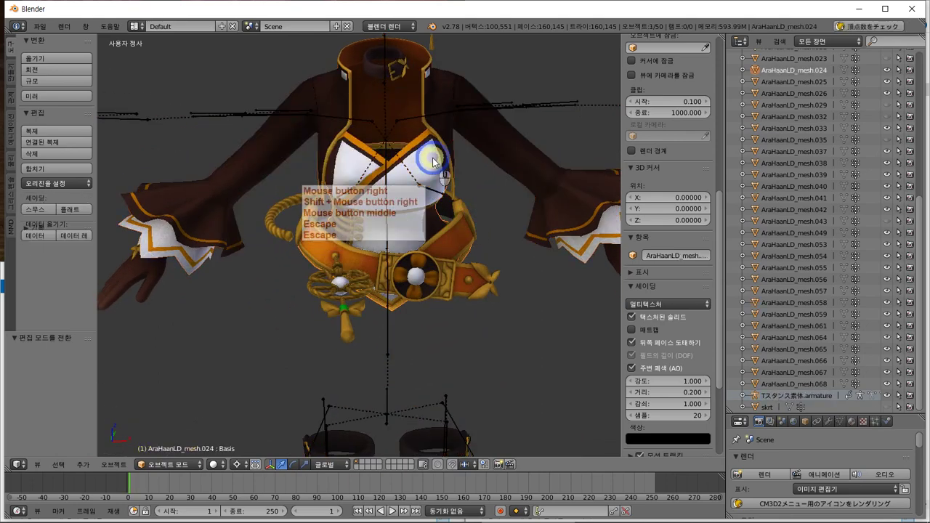
{"action": "right_click", "coordinate": [499, 292], "text": "shift"}
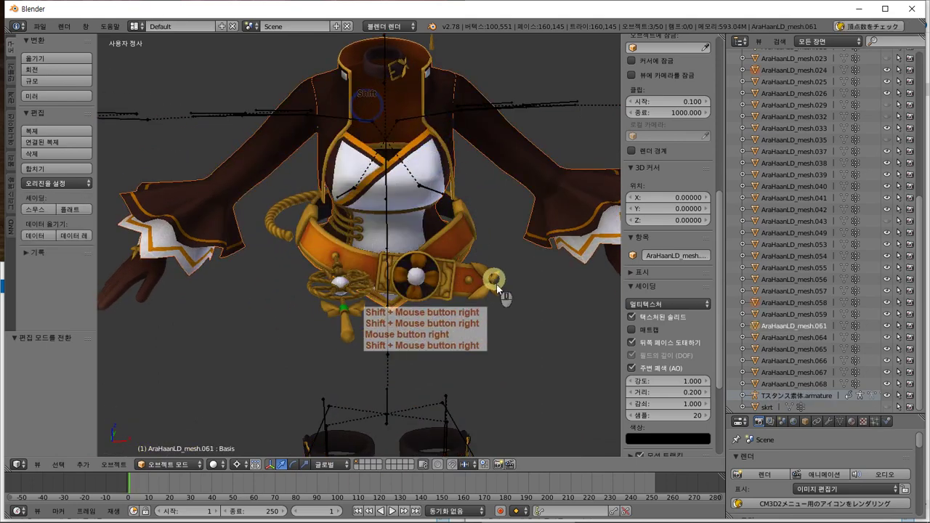
{"action": "middle_click_drag", "start_coordinate": [499, 292], "coordinate": [414, 296]}
{"action": "key", "text": "g"}
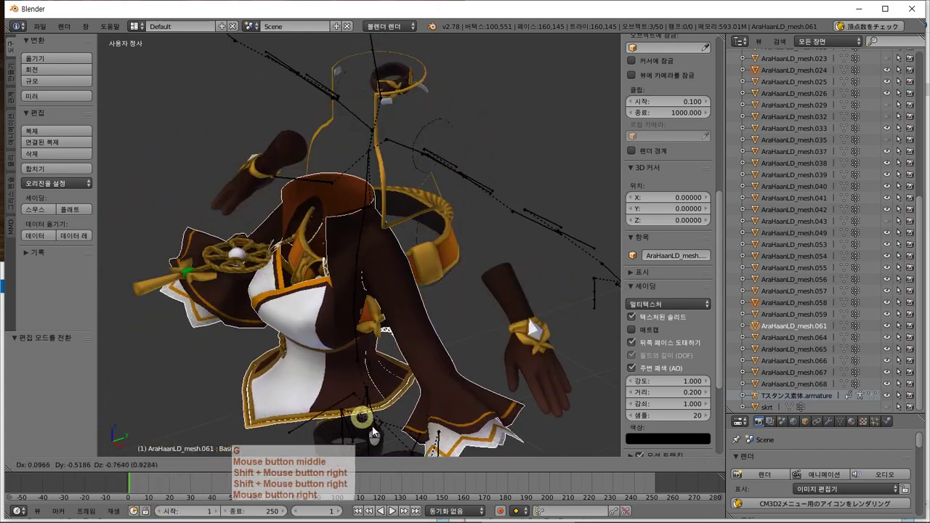
{"action": "key", "text": "Escape"}
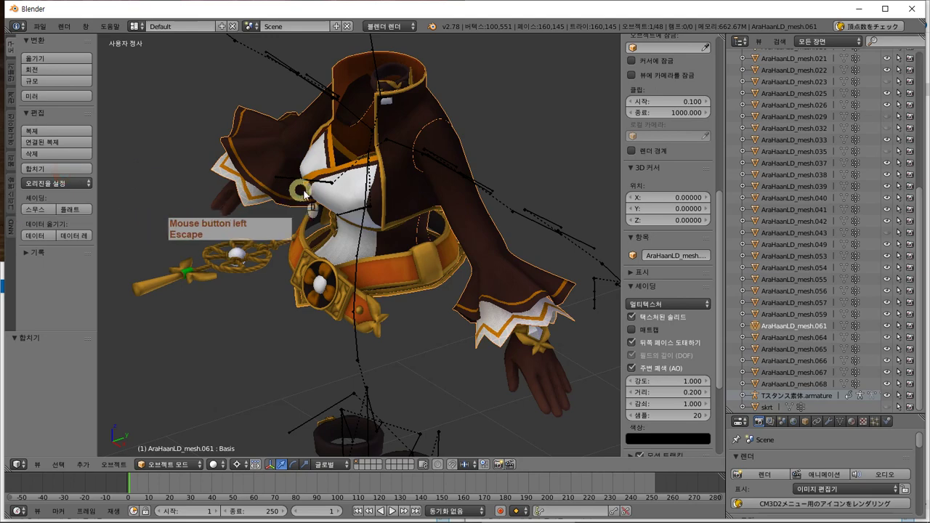
- Add the jacket's gold edge trim AraHaanLD_mesh.064 to the selection and join it with the merged outfit mesh
{"action": "middle_click_drag", "start_coordinate": [318, 191], "coordinate": [365, 198]}
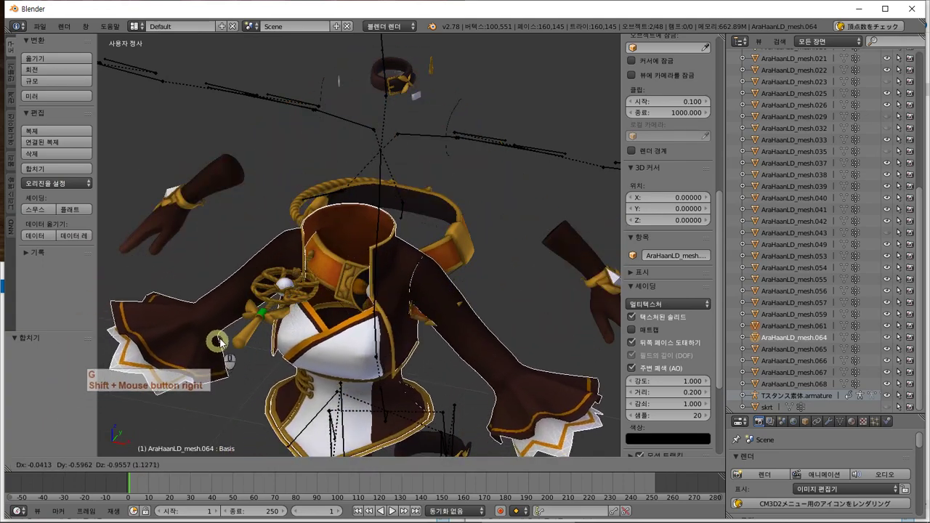
{"action": "key", "text": "Escape"}
{"action": "left_click", "coordinate": [71, 172]}
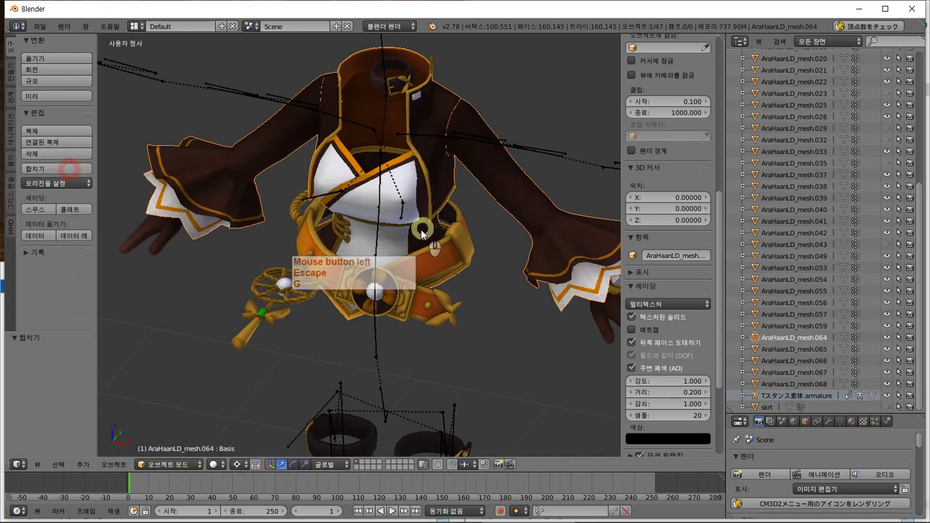
- Check which pieces belong to the merged outfit by test-moving it, alone and with the neck choker AraHaanLD_mesh.015, cancelling each move
{"action": "middle_click_drag", "start_coordinate": [373, 218], "coordinate": [435, 245]}
{"action": "key", "text": "g"}
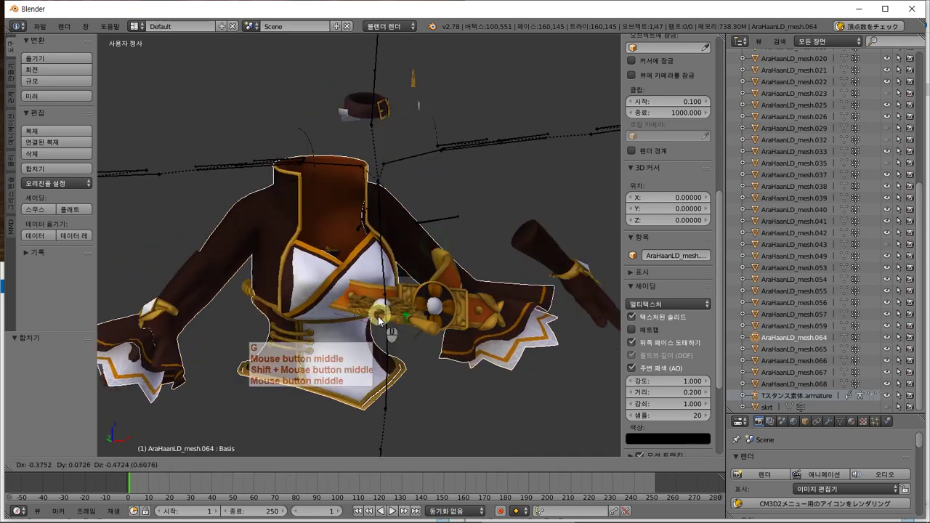
{"action": "key", "text": "Escape"}
{"action": "right_click", "coordinate": [366, 116], "text": "shift"}
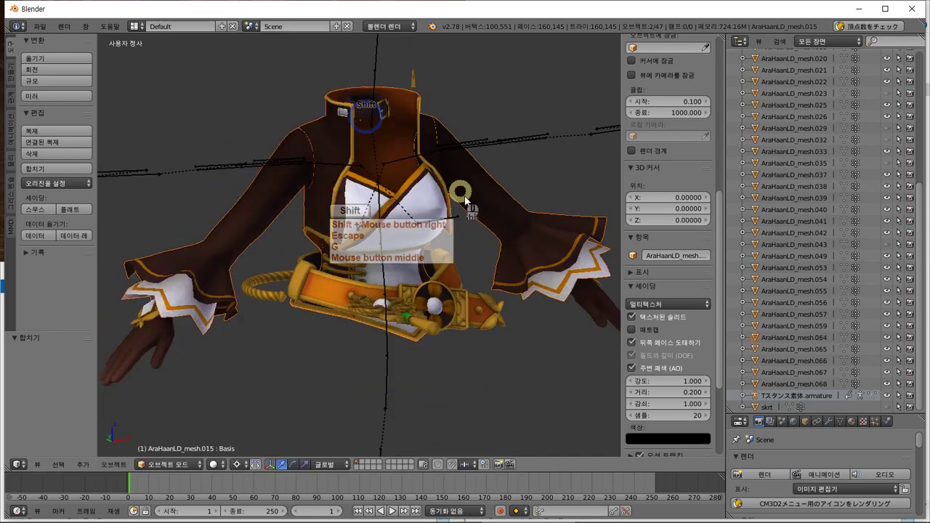
{"action": "key", "text": "g"}
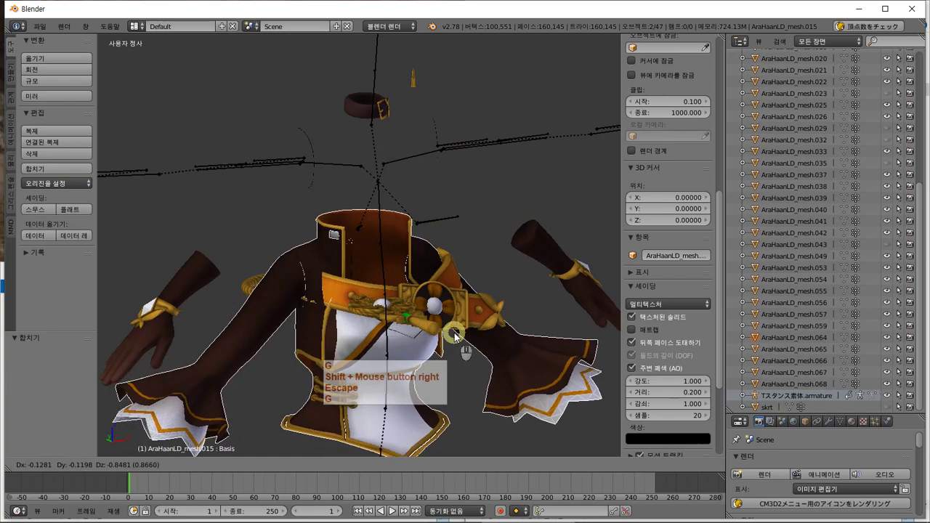
{"action": "key", "text": "Escape"}
{"action": "middle_click_drag", "start_coordinate": [404, 274], "coordinate": [452, 282]}
{"action": "key", "text": "g"}
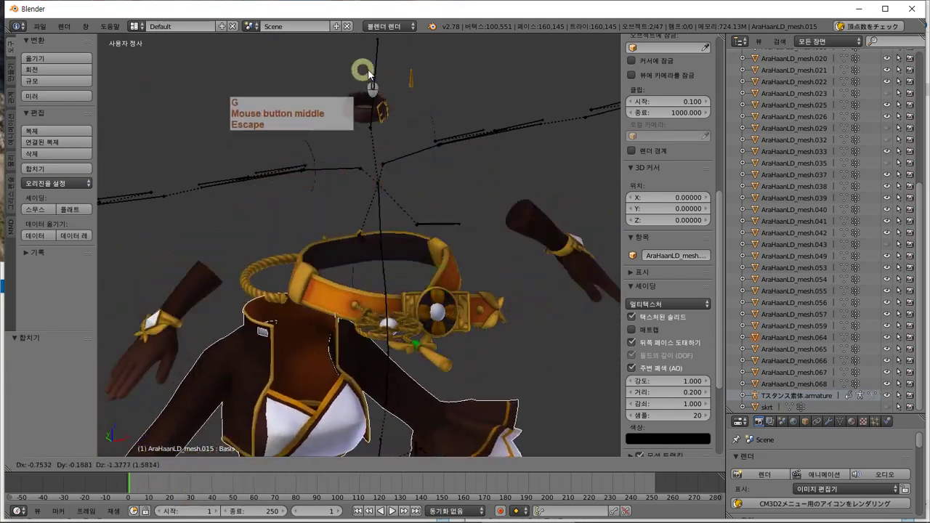
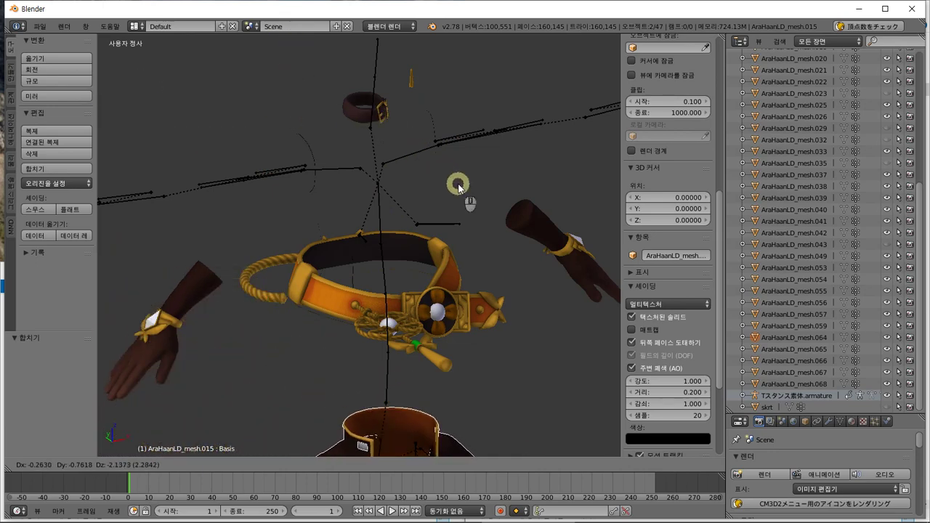
{"action": "key", "text": "Escape"}
{"action": "middle_click_drag", "start_coordinate": [463, 210], "coordinate": [458, 241]}
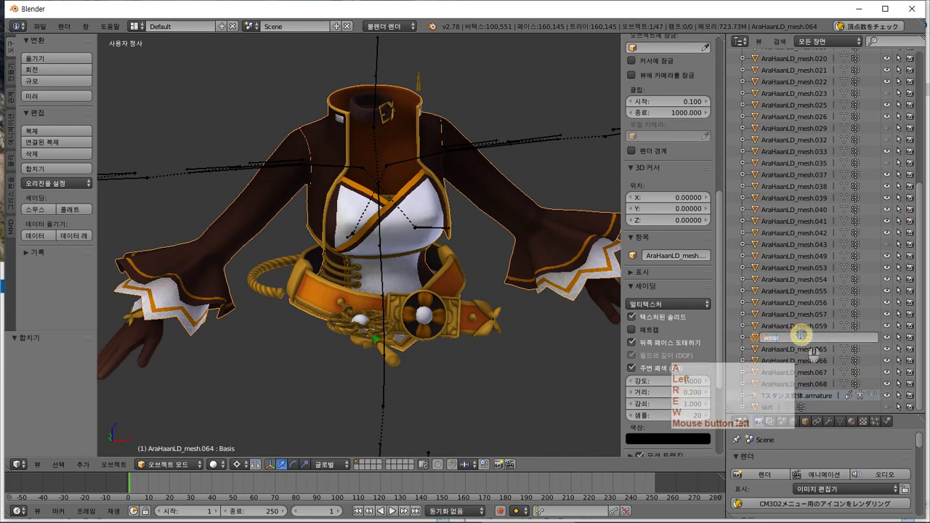
- Rename the merged outfit mesh AraHaanLD_mesh.064 to wear and the hidden mesh AraHaanLD_mesh.001 to body
{"action": "key", "text": "Return"}
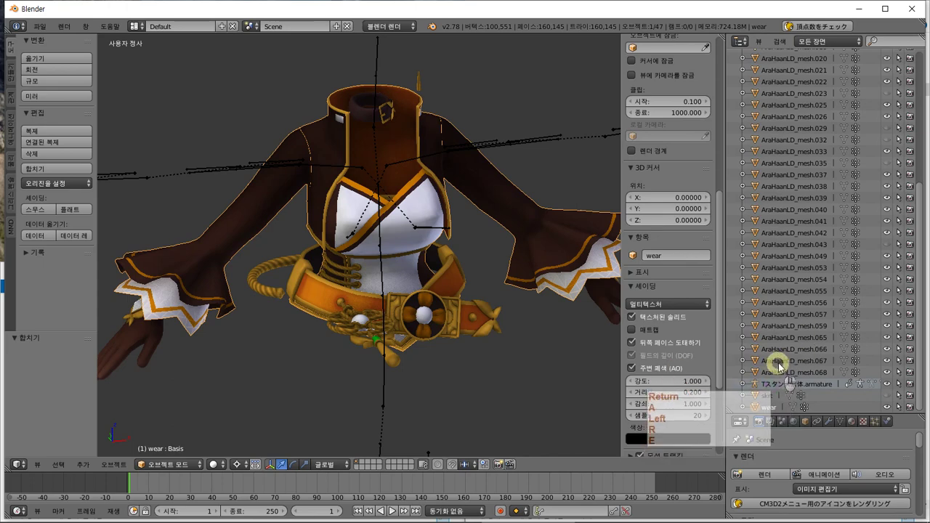
{"action": "scroll", "coordinate": [780, 357], "scroll_direction": "up", "scroll_amount": 7}
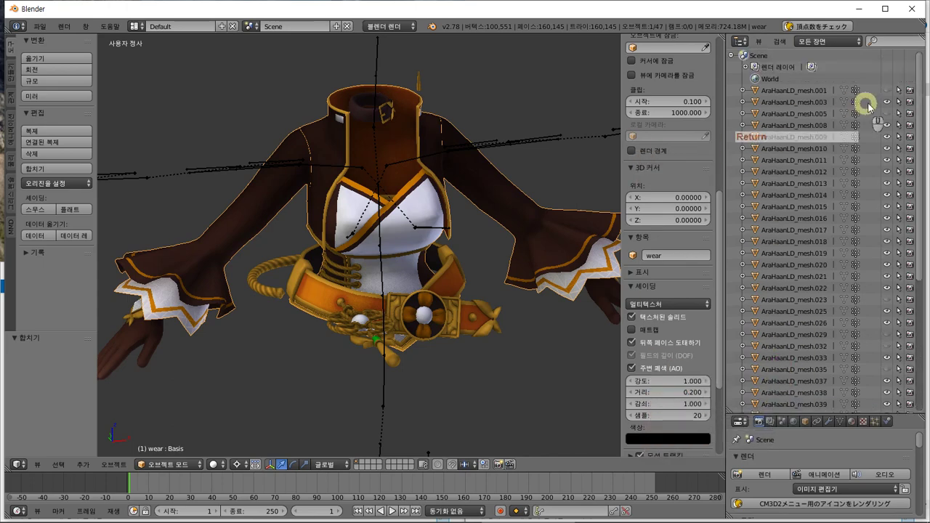
{"action": "left_click", "coordinate": [887, 90]}
{"action": "left_click", "coordinate": [888, 90]}
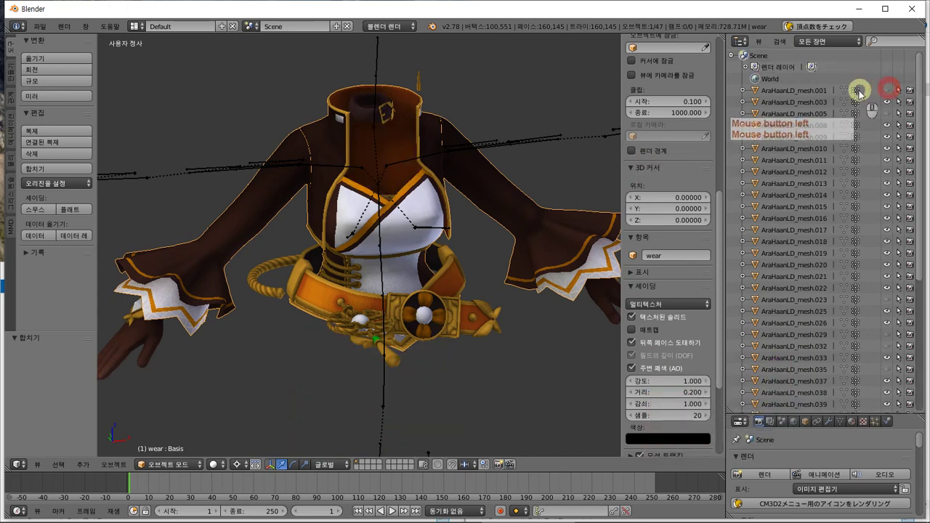
{"action": "double_click", "coordinate": [809, 91]}
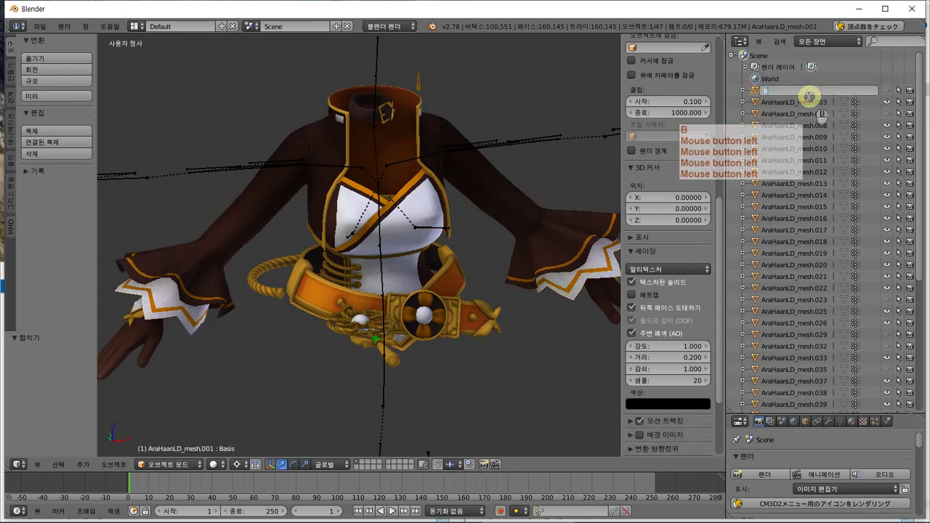
{"action": "type", "text": "body"}
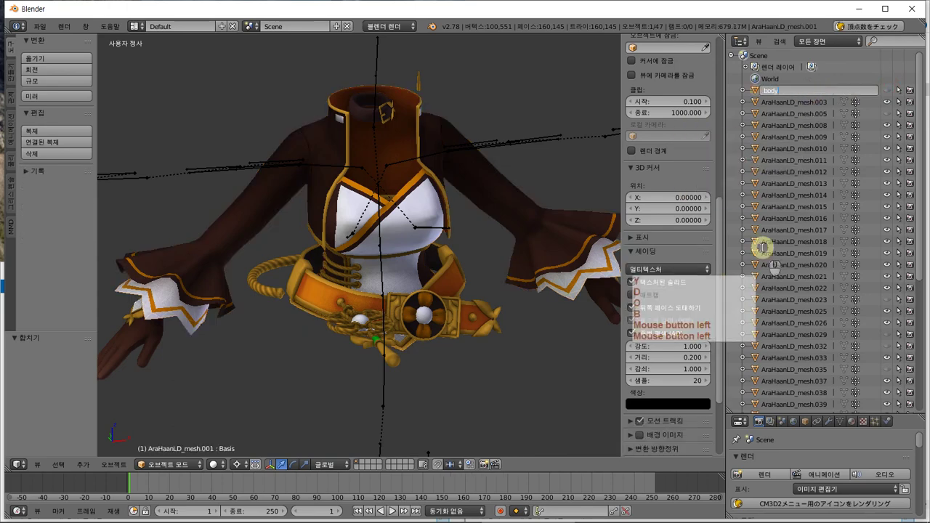
{"action": "left_click", "coordinate": [821, 239]}
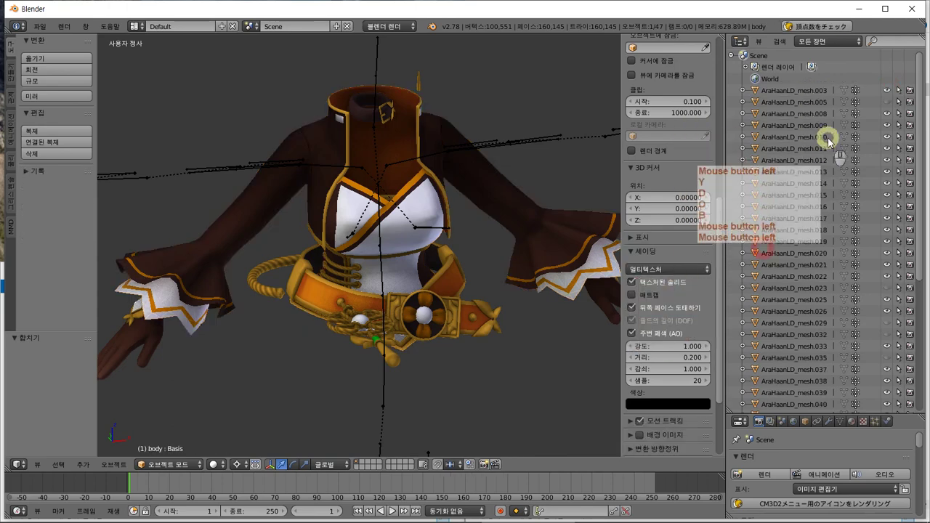
- Show AraHaanLD_mesh.005 briefly to identify it, hide it again and rename it to hair
{"action": "left_click", "coordinate": [889, 102]}
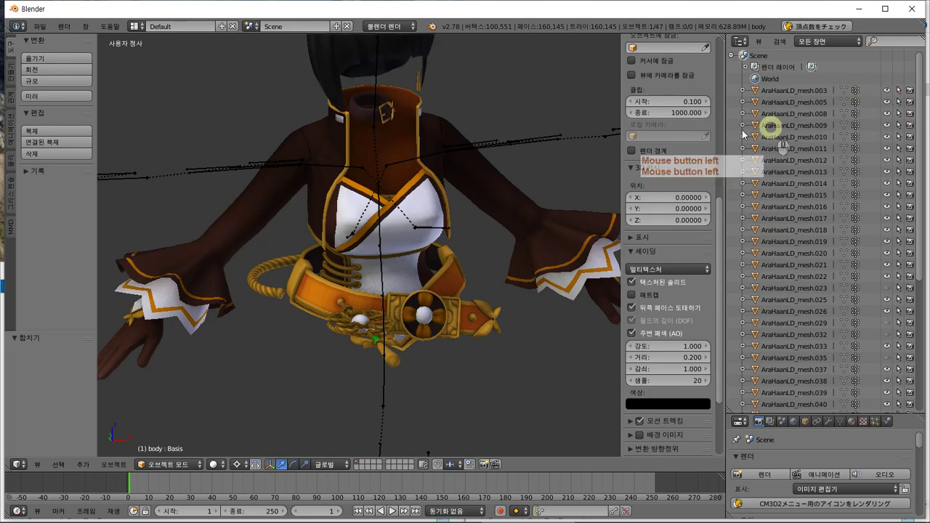
{"action": "middle_click_drag", "start_coordinate": [499, 118], "coordinate": [496, 245], "text": "shift"}
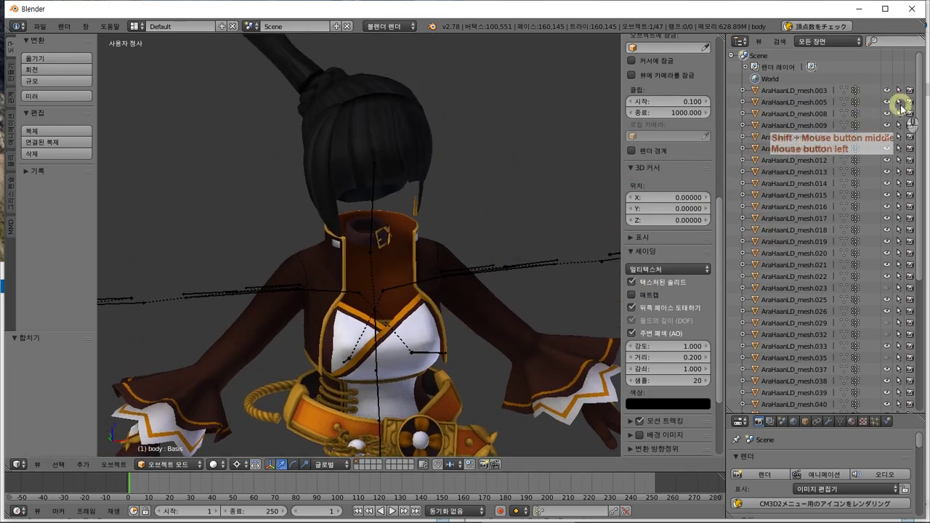
{"action": "left_click", "coordinate": [886, 102]}
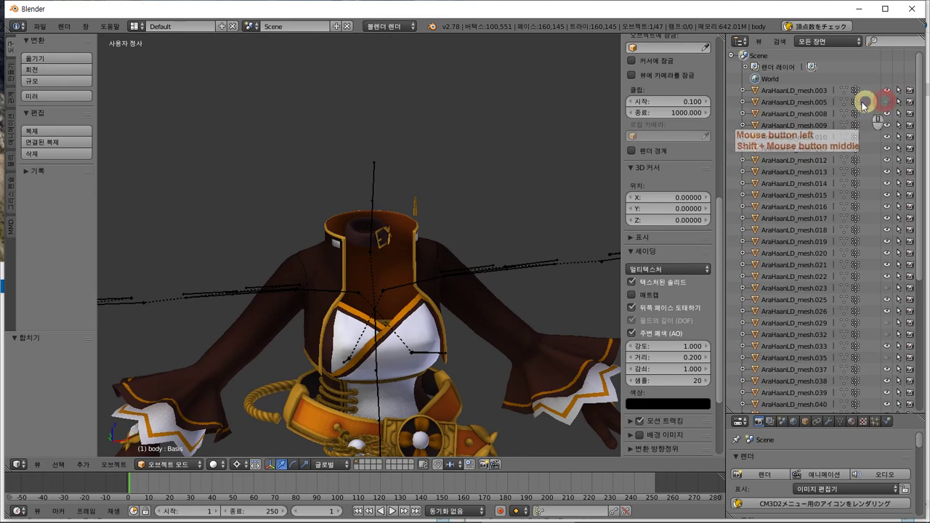
{"action": "left_click", "coordinate": [815, 107]}
{"action": "type", "text": "hair"}
{"action": "key", "text": "Return"}
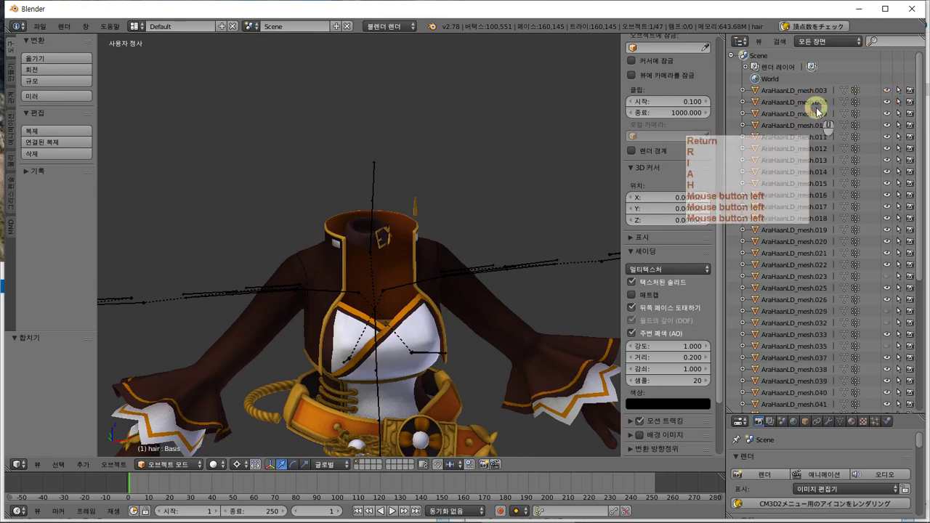
{"action": "left_click", "coordinate": [813, 112]}
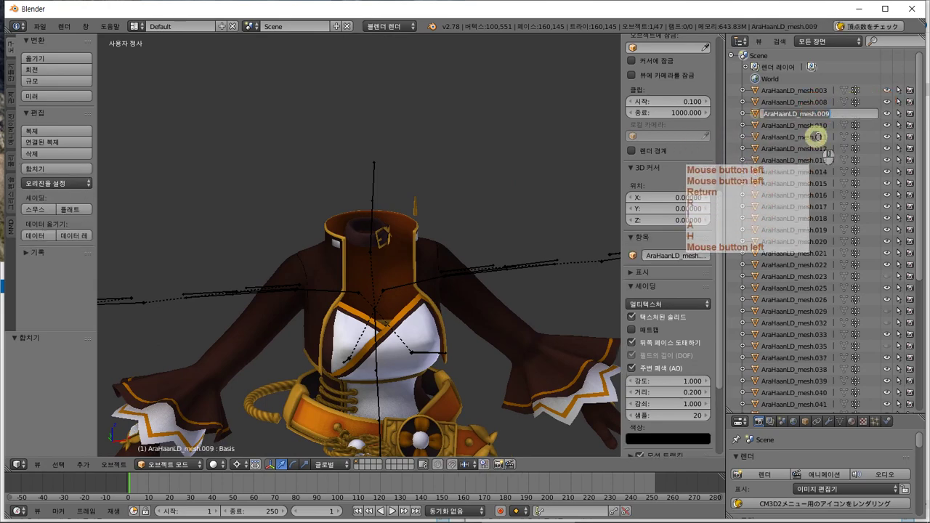
{"action": "left_click", "coordinate": [890, 90]}
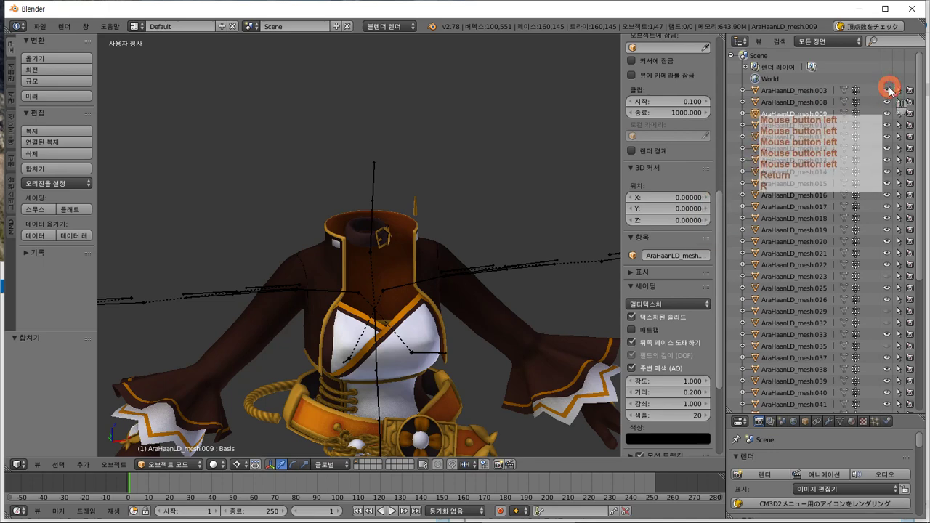
{"action": "left_click", "coordinate": [878, 172]}
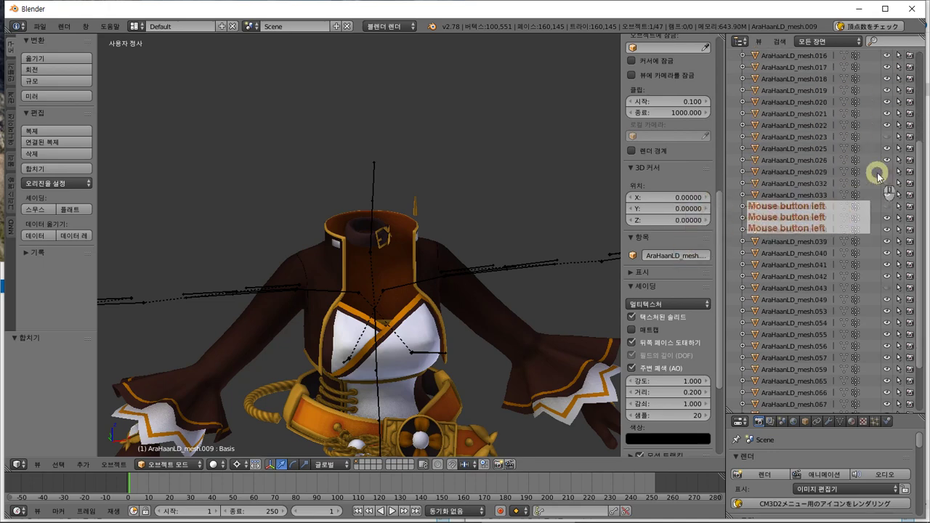
- Unhide AraHaanLD_mesh.029 and the face mesh AraHaanLD_mesh.032, join them into AraHaanLD_mesh.032, and check the result with a cancelled test move
{"action": "left_click", "coordinate": [887, 172]}
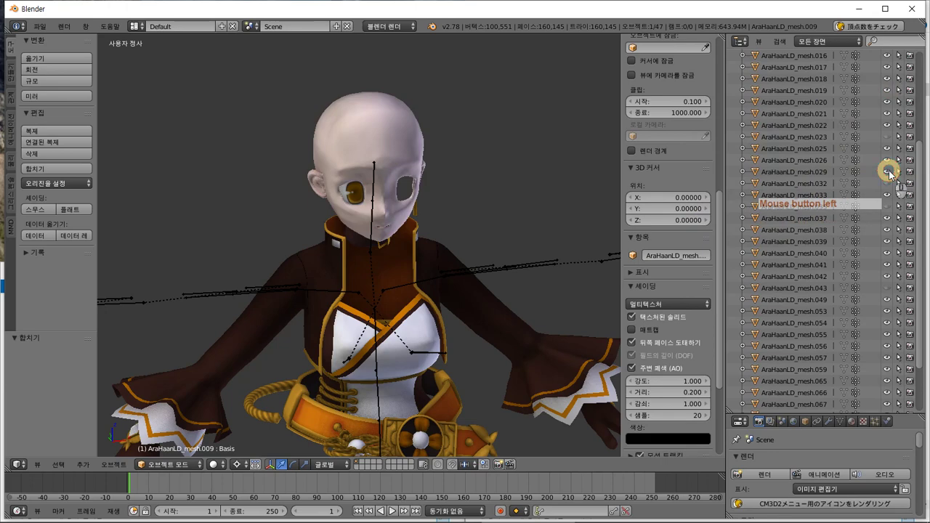
{"action": "left_click", "coordinate": [887, 172]}
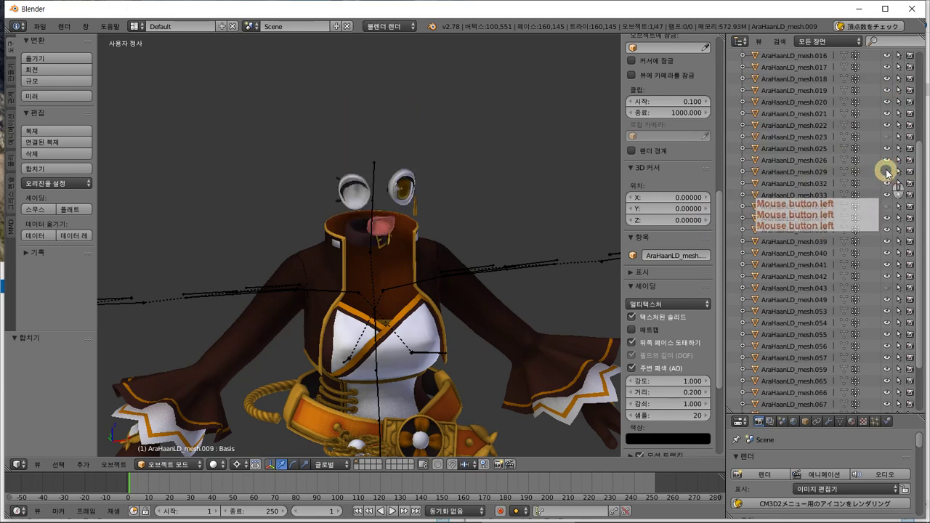
{"action": "left_click", "coordinate": [887, 172]}
{"action": "left_click", "coordinate": [796, 183], "text": "shift"}
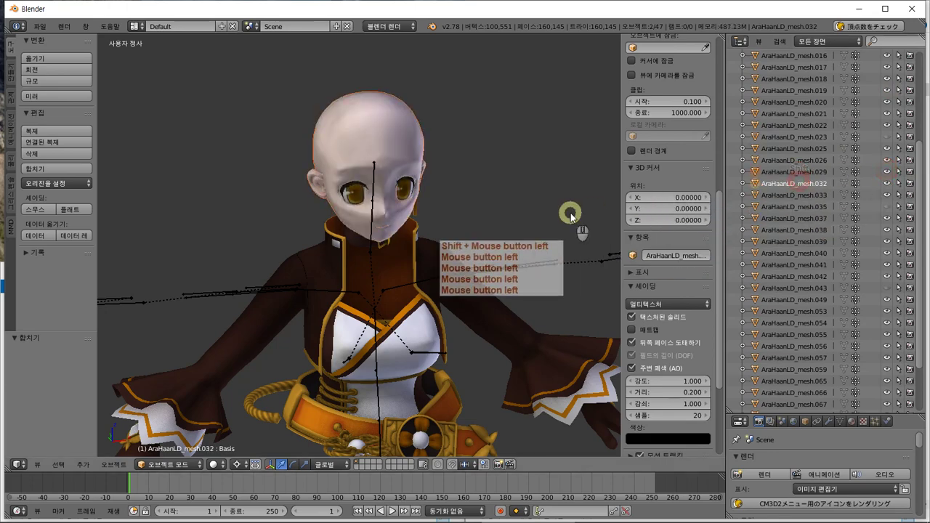
{"action": "left_click", "coordinate": [45, 170]}
{"action": "key", "text": "g"}
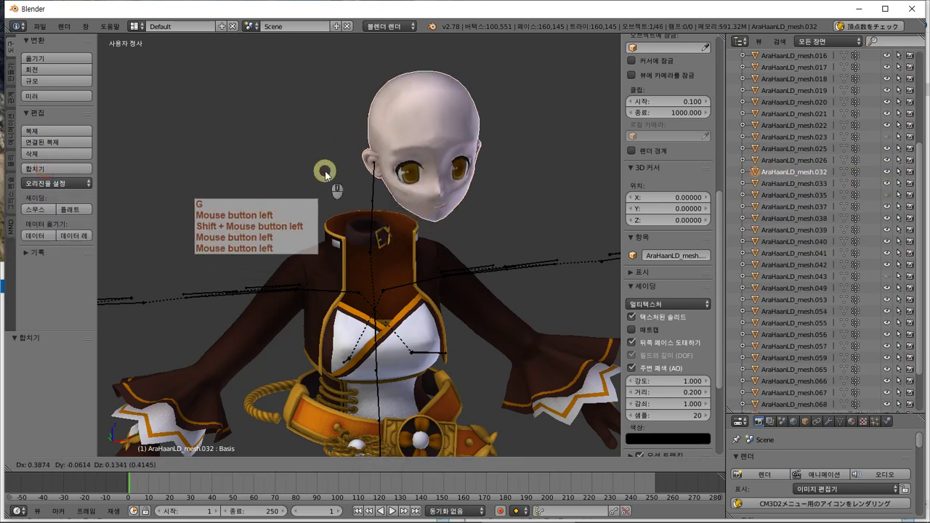
{"action": "key", "text": "Escape"}
- Rename the merged face and eyes mesh AraHaanLD_mesh.032 to head
{"action": "left_click", "coordinate": [819, 173]}
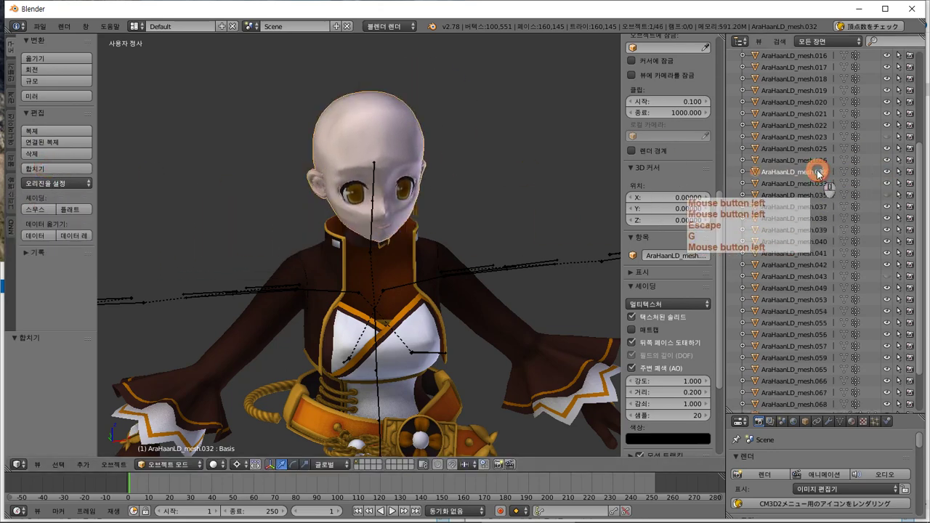
{"action": "left_click", "coordinate": [774, 172]}
{"action": "type", "text": "hea"}
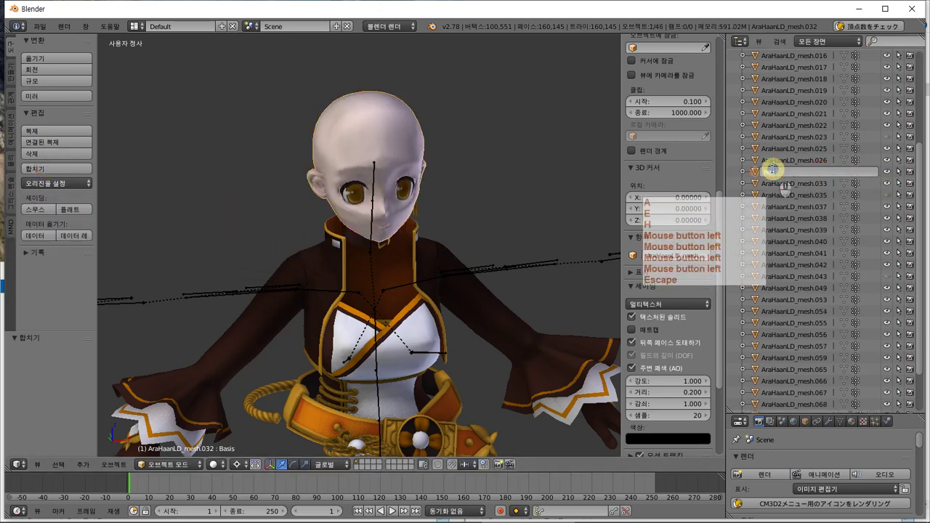
{"action": "type", "text": "d"}
{"action": "left_click", "coordinate": [795, 201]}
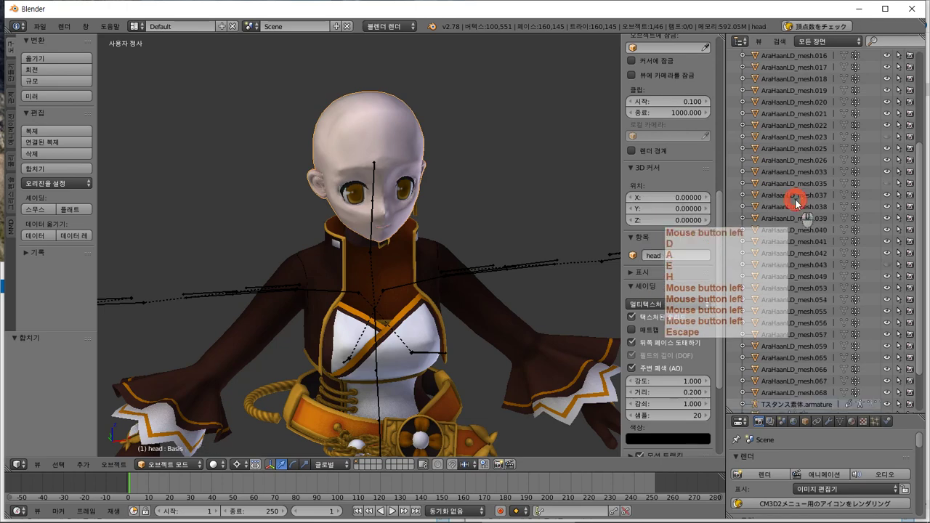
- Unhide the eyebrow mesh AraHaanLD_mesh.035 and join it into the head object
{"action": "left_click", "coordinate": [885, 186]}
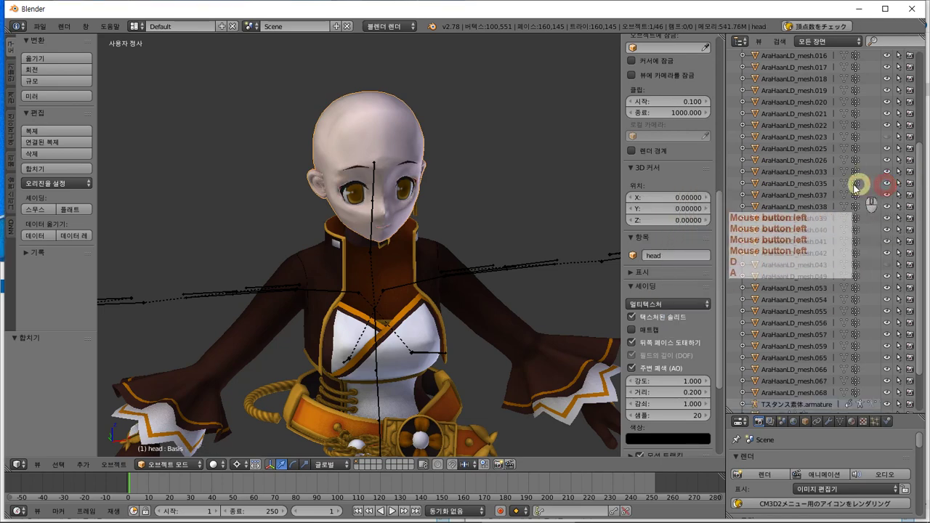
{"action": "scroll", "coordinate": [807, 205], "scroll_direction": "down", "scroll_amount": 3}
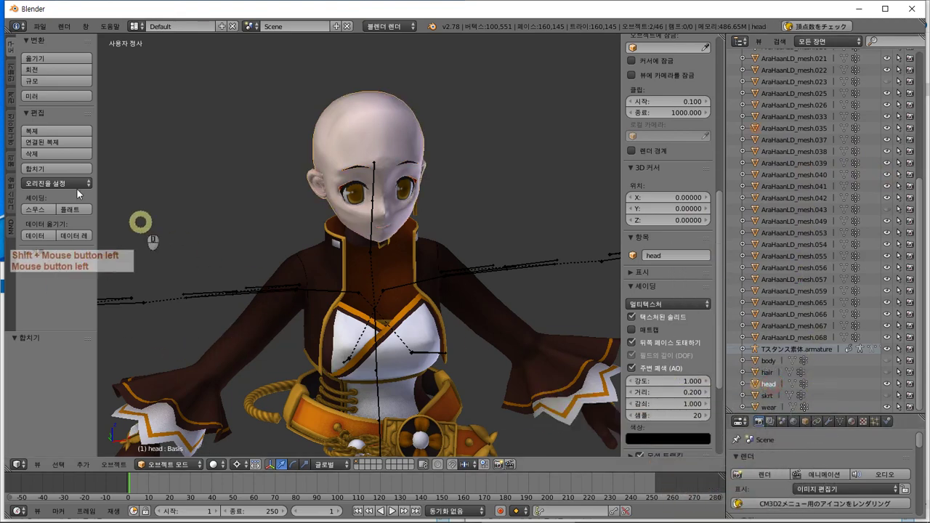
{"action": "left_click", "coordinate": [49, 169]}
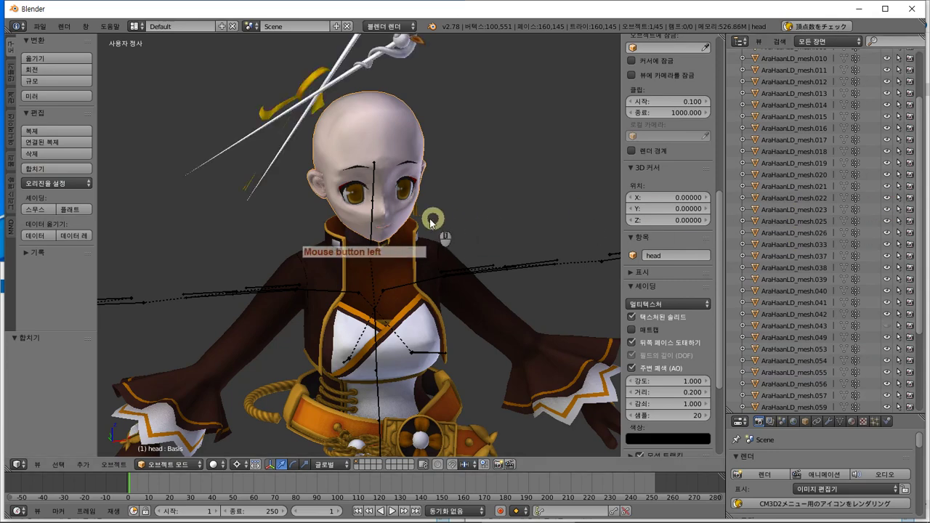
- Join the hair ornament AraHaanLD_mesh.023 into the earring mesh AraHaanLD_mesh.018 and check the result with a cancelled test move
{"action": "middle_click_drag", "start_coordinate": [431, 220], "coordinate": [364, 218]}
{"action": "right_click", "coordinate": [419, 67]}
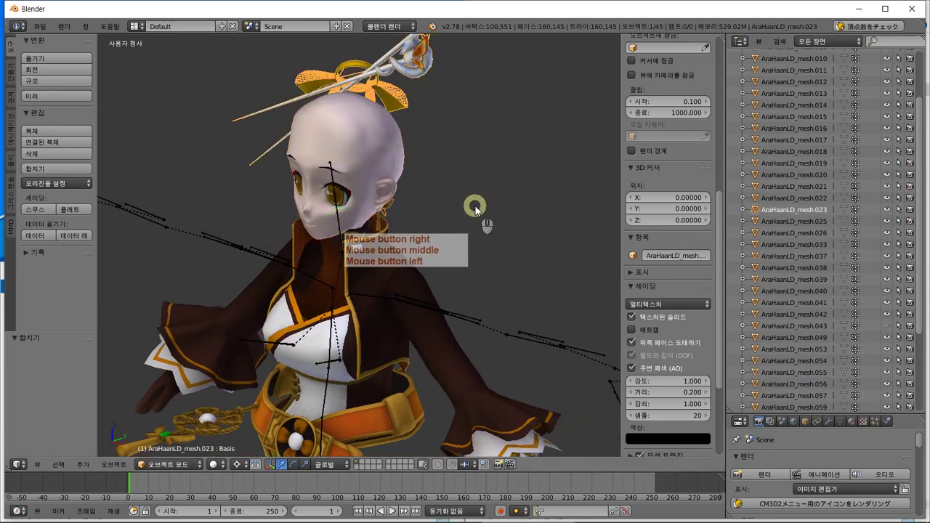
{"action": "scroll", "coordinate": [472, 213], "scroll_direction": "up", "scroll_amount": 4}
{"action": "middle_click_drag", "start_coordinate": [465, 216], "coordinate": [436, 187], "text": "shift"}
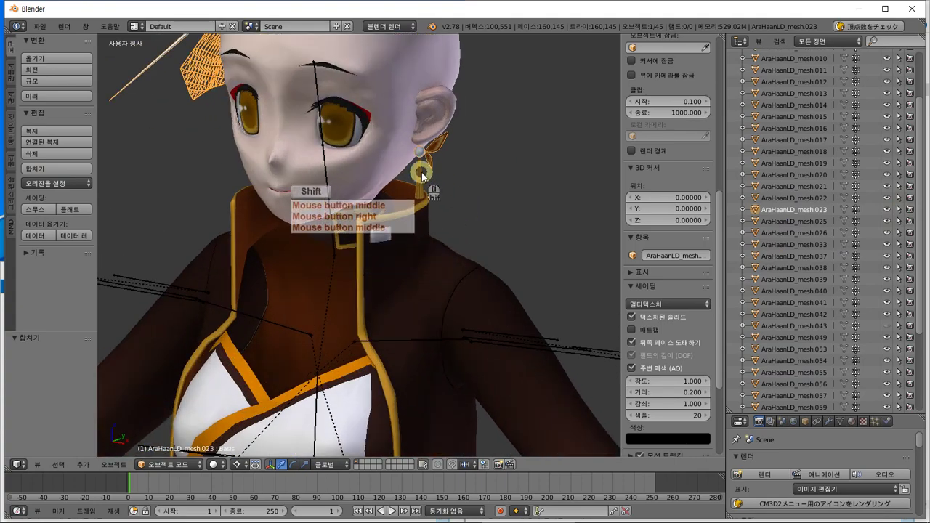
{"action": "left_click", "coordinate": [422, 176], "text": "shift"}
{"action": "scroll", "coordinate": [531, 206], "scroll_direction": "down", "scroll_amount": 5}
{"action": "middle_click_drag", "start_coordinate": [526, 209], "coordinate": [497, 187]}
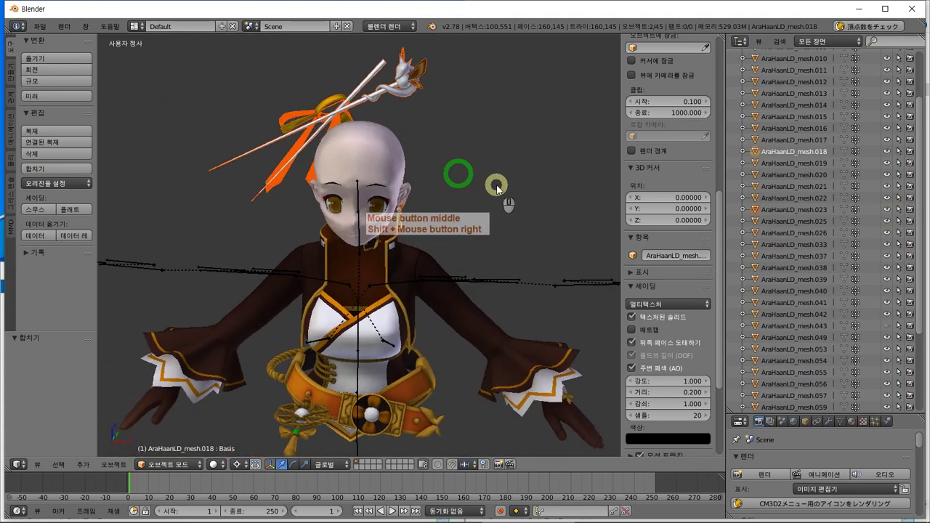
{"action": "left_click", "coordinate": [73, 176]}
{"action": "key", "text": "g"}
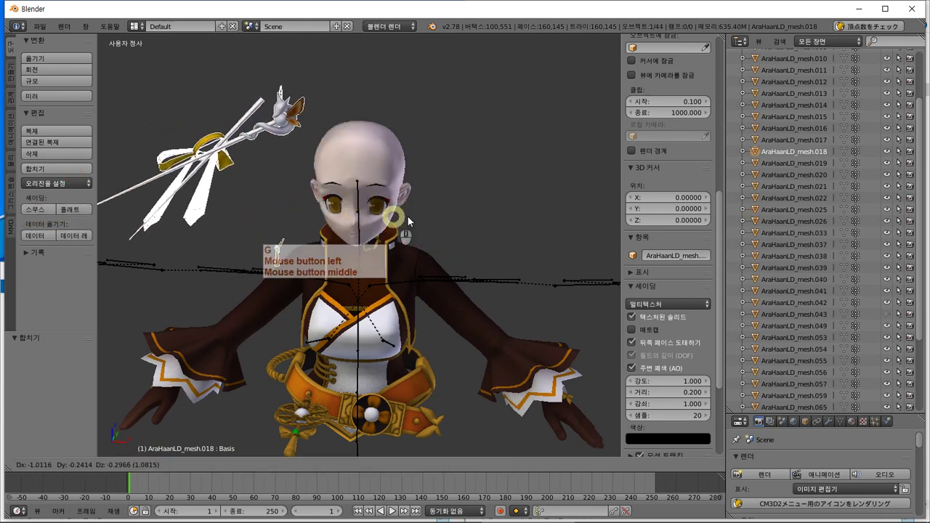
{"action": "key", "text": "Escape"}
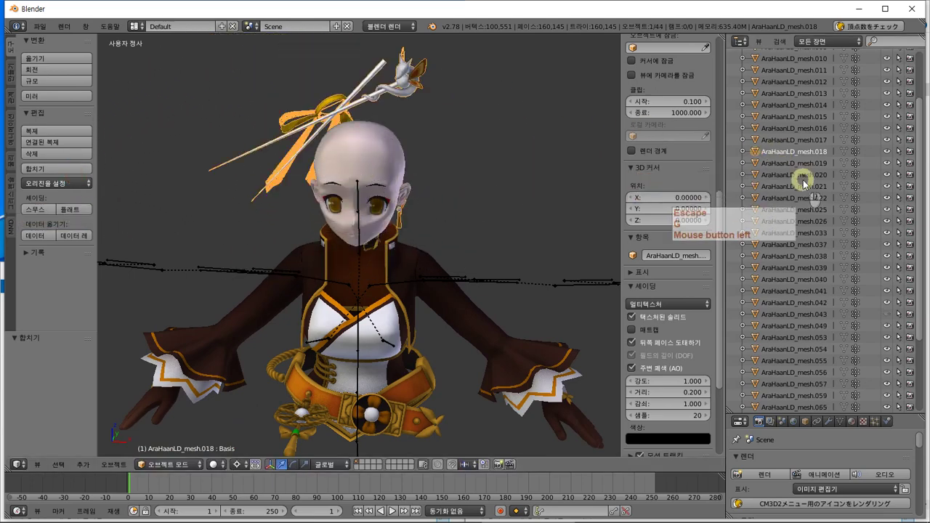
- Rename the merged hair ornament and earring mesh AraHaanLD_mesh.018 to pin
{"action": "double_click", "coordinate": [794, 153]}
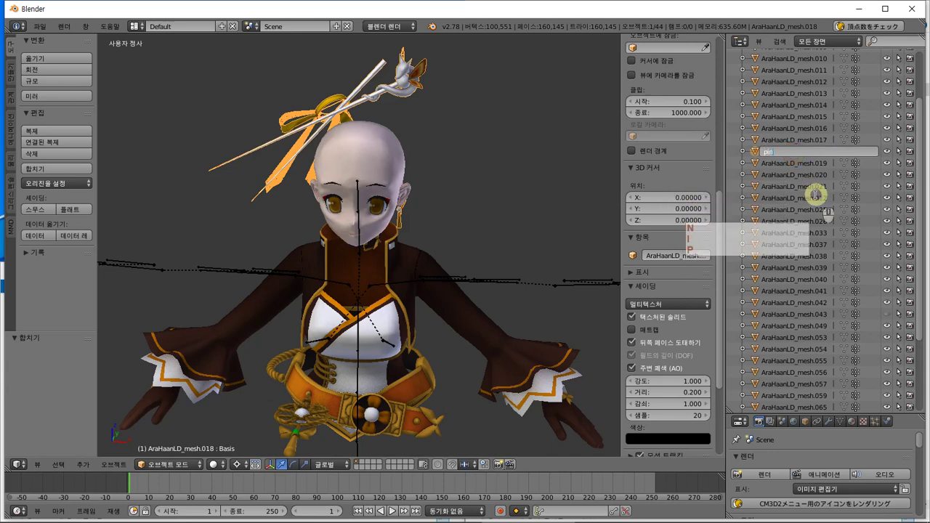
{"action": "middle_click_drag", "start_coordinate": [197, 307], "coordinate": [259, 291]}
{"action": "mouse_move", "coordinate": [494, 308]}
{"action": "middle_mouse_down"}
{"action": "mouse_move", "coordinate": [494, 297]}
{"action": "mouse_move", "coordinate": [477, 300]}
{"action": "middle_mouse_up"}
- Check the head object with a cancelled test move, and hide both the head and pin objects
{"action": "right_click", "coordinate": [370, 129]}
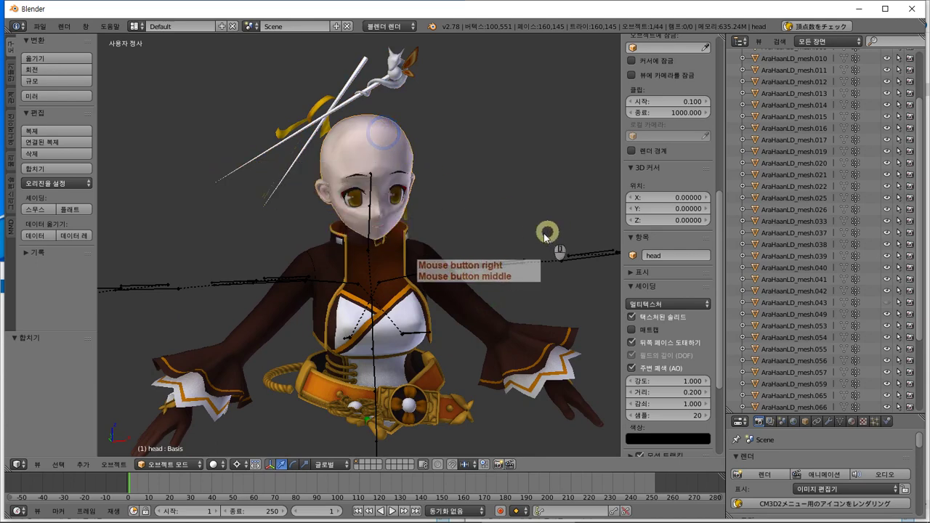
{"action": "key", "text": "g"}
{"action": "key", "text": "Escape"}
{"action": "scroll", "coordinate": [874, 264], "scroll_direction": "down", "scroll_amount": 3}
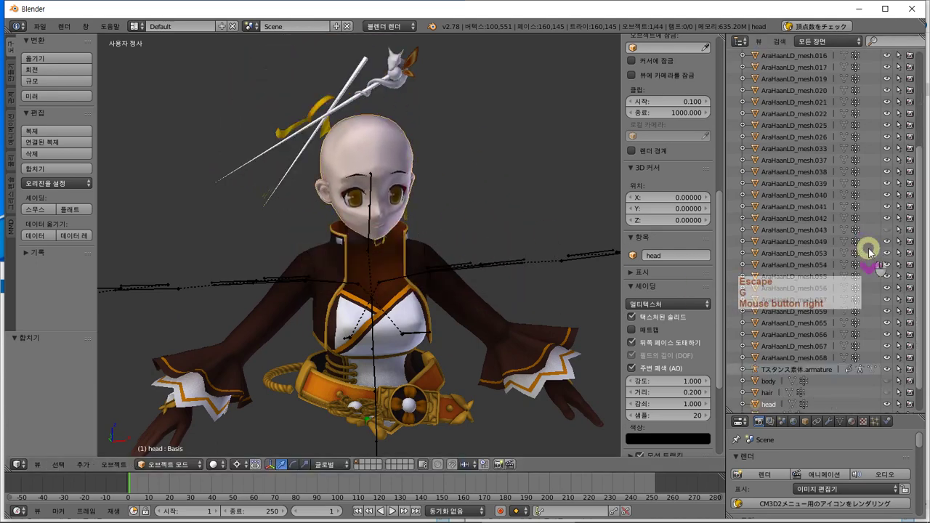
{"action": "left_click", "coordinate": [886, 381]}
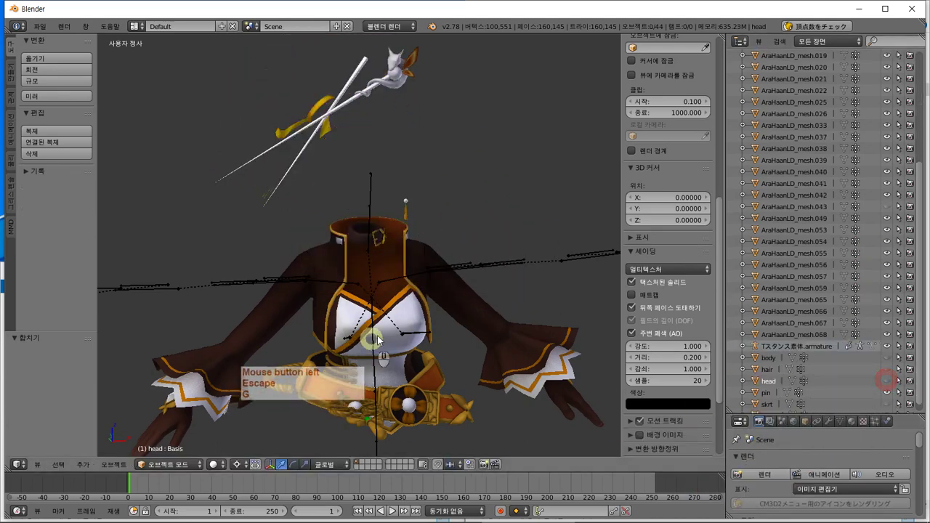
{"action": "middle_click_drag", "start_coordinate": [353, 331], "coordinate": [421, 321]}
{"action": "right_click", "coordinate": [355, 99]}
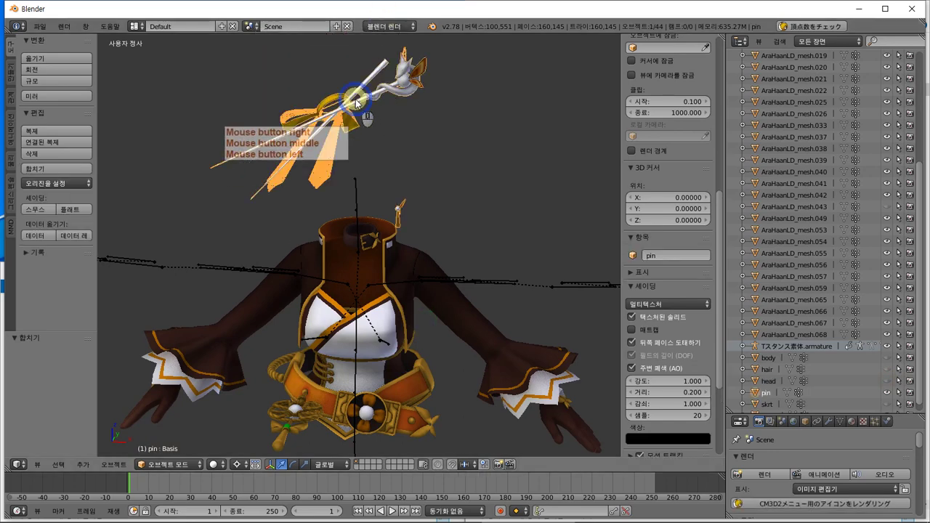
{"action": "left_click", "coordinate": [887, 392]}
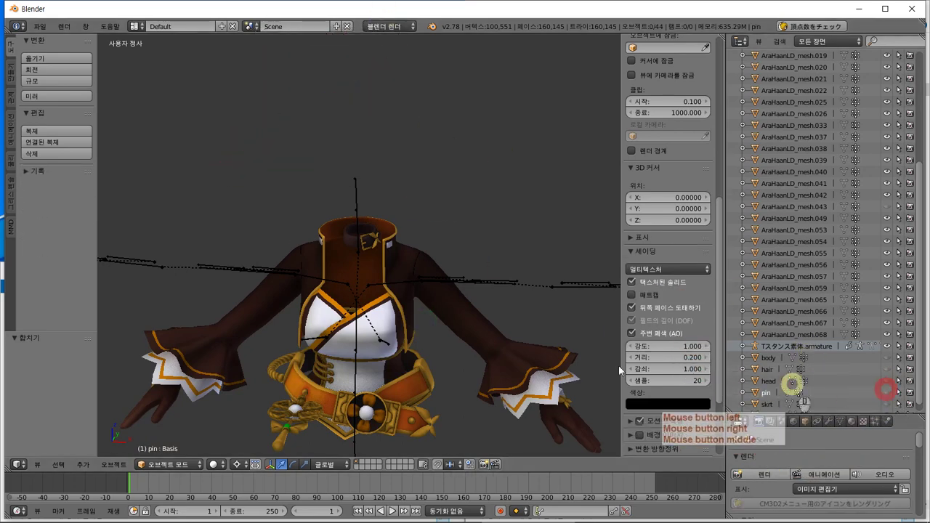
- Check the wear object with cancelled test moves and join it into AraHaanLD_mesh.015
{"action": "middle_click_drag", "start_coordinate": [436, 284], "coordinate": [426, 308]}
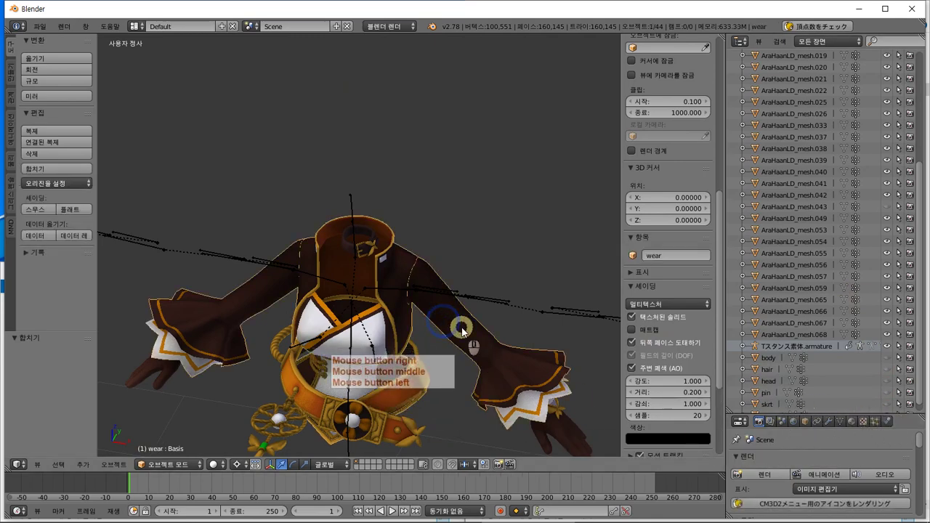
{"action": "right_click", "coordinate": [455, 302]}
{"action": "key", "text": "g"}
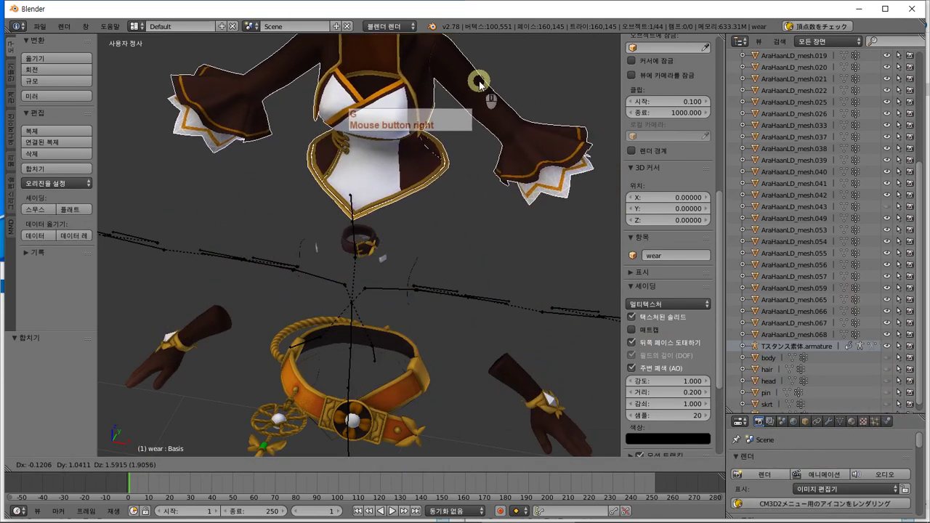
{"action": "key", "text": "Escape"}
{"action": "middle_click_drag", "start_coordinate": [331, 319], "coordinate": [422, 259], "text": "shift"}
{"action": "right_click", "coordinate": [376, 250], "text": "shift"}
{"action": "key", "text": "g"}
{"action": "key", "text": "Escape"}
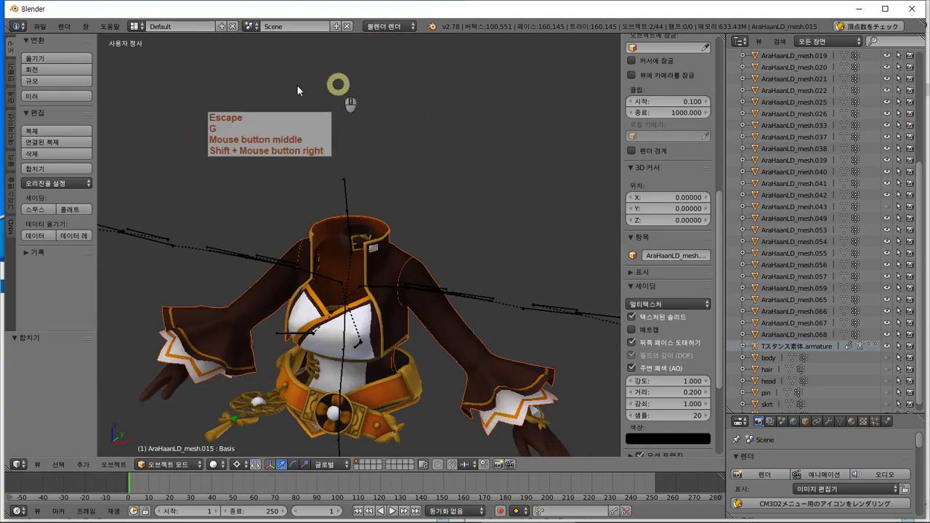
{"action": "left_click", "coordinate": [57, 172]}
- Rename the merged clothing mesh AraHaanLD_mesh.015 to wear and hide it
{"action": "scroll", "coordinate": [840, 269], "scroll_direction": "up", "scroll_amount": 6}
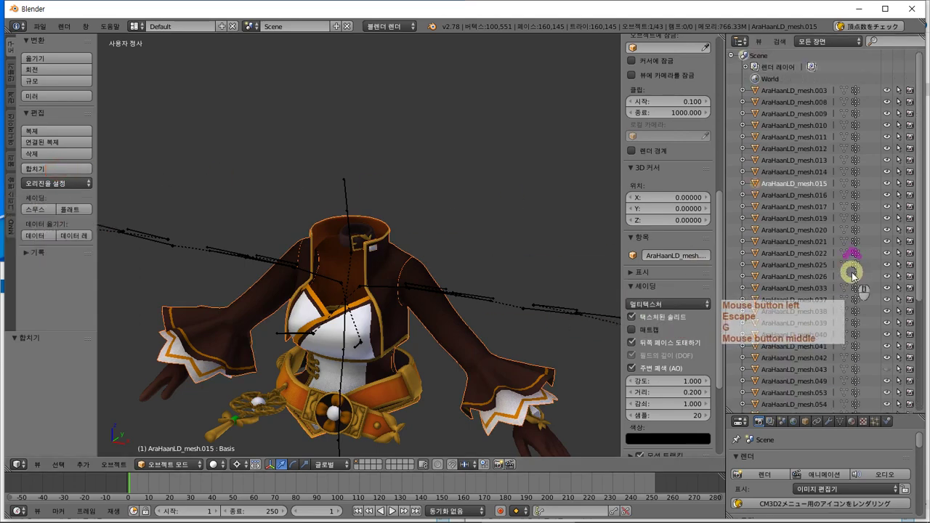
{"action": "left_click", "coordinate": [788, 181]}
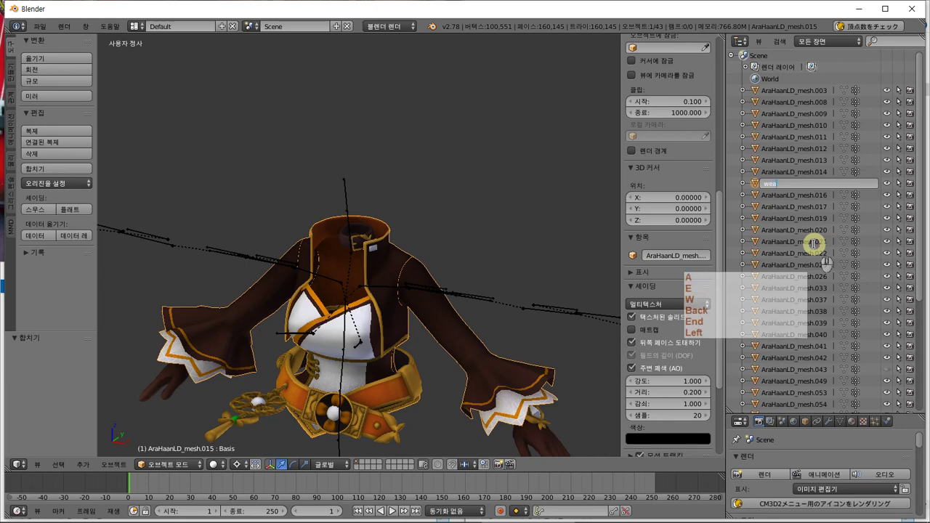
{"action": "scroll", "coordinate": [815, 247], "scroll_direction": "down", "scroll_amount": 5}
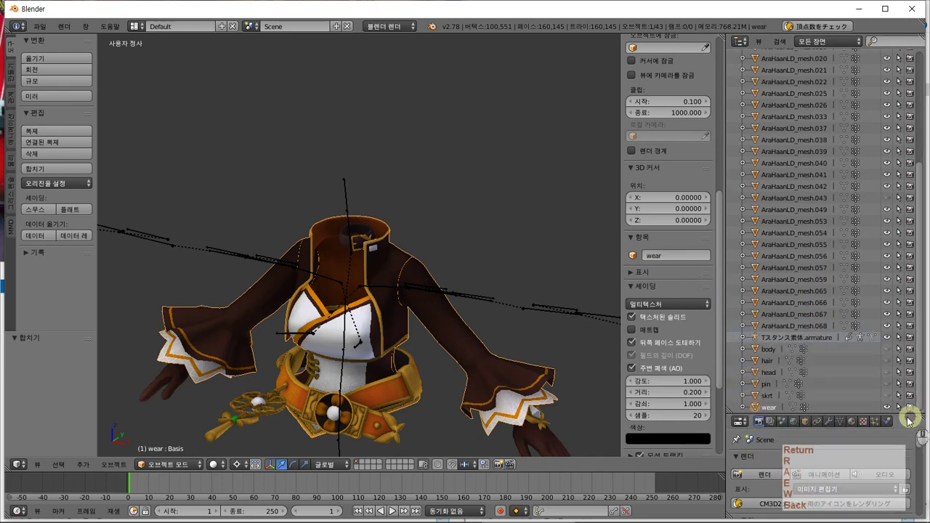
{"action": "left_click", "coordinate": [888, 409]}
- Examine the thin line meshes left around the belt and shoulders, checking AraHaanLD_mesh.049 in Edit Mode
{"action": "middle_click_drag", "start_coordinate": [354, 388], "coordinate": [429, 394]}
{"action": "middle_click_drag", "start_coordinate": [429, 263], "coordinate": [476, 269]}
{"action": "scroll", "coordinate": [390, 245], "scroll_direction": "up", "scroll_amount": 2}
{"action": "scroll", "coordinate": [337, 208], "scroll_direction": "up", "scroll_amount": 4}
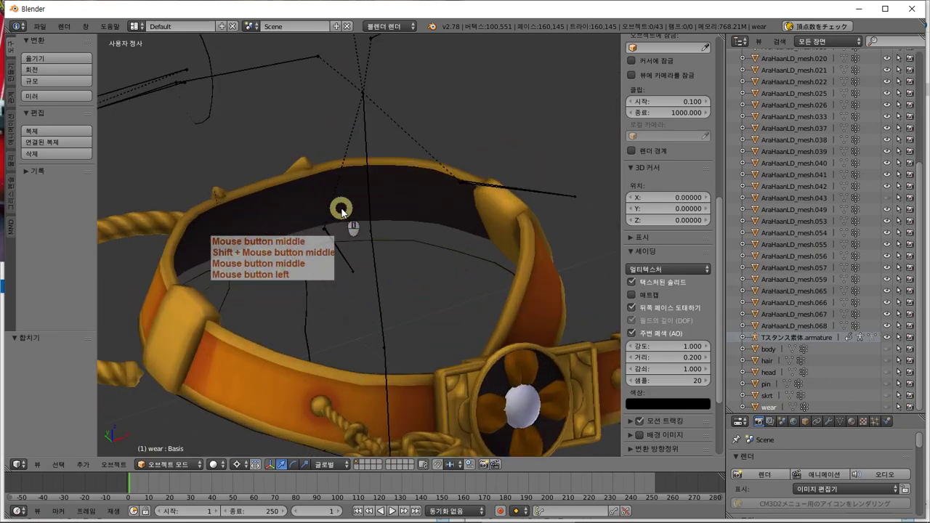
{"action": "middle_click_drag", "start_coordinate": [330, 204], "coordinate": [408, 436], "text": "shift"}
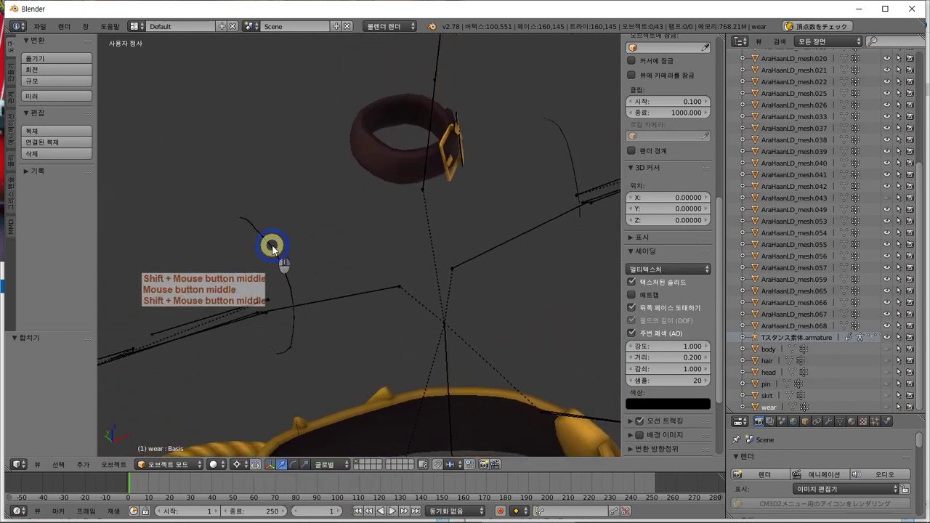
{"action": "right_click", "coordinate": [394, 283]}
{"action": "middle_click_drag", "start_coordinate": [395, 283], "coordinate": [509, 286]}
{"action": "right_click", "coordinate": [471, 284]}
{"action": "key", "text": "Tab"}
{"action": "key", "text": "Tab"}
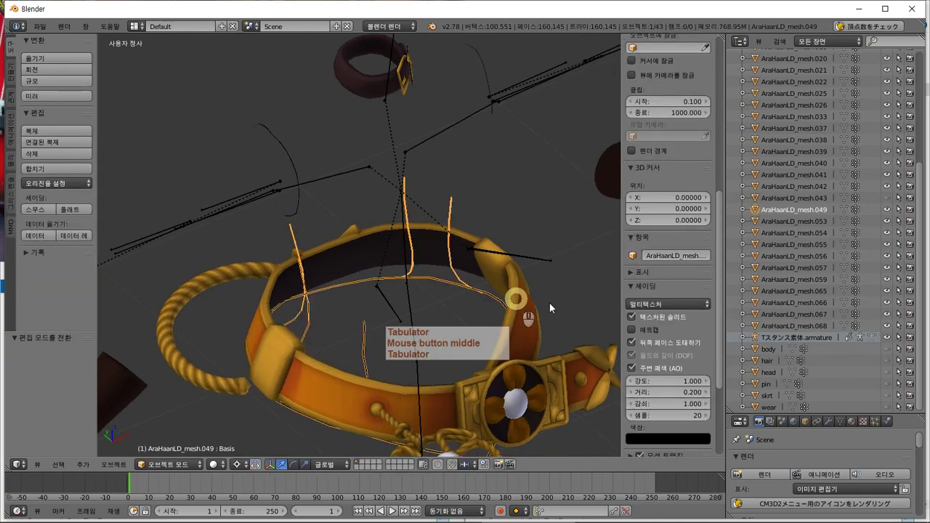
- Join the thin trim mesh AraHaanLD_mesh.049 into the shoulder and back line mesh AraHaanLD_mesh.059
{"action": "right_click", "coordinate": [476, 317]}
{"action": "middle_click_drag", "start_coordinate": [458, 320], "coordinate": [98, 319]}
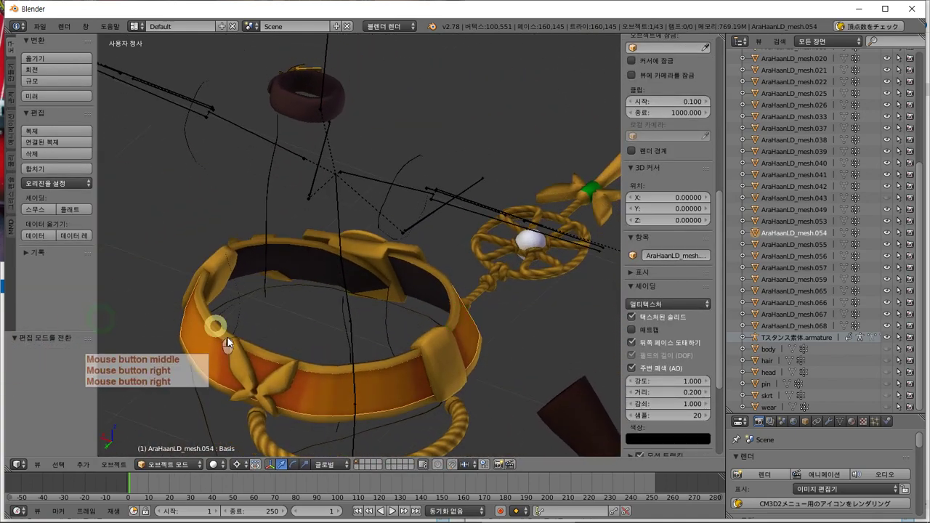
{"action": "right_click", "coordinate": [387, 198], "text": "shift"}
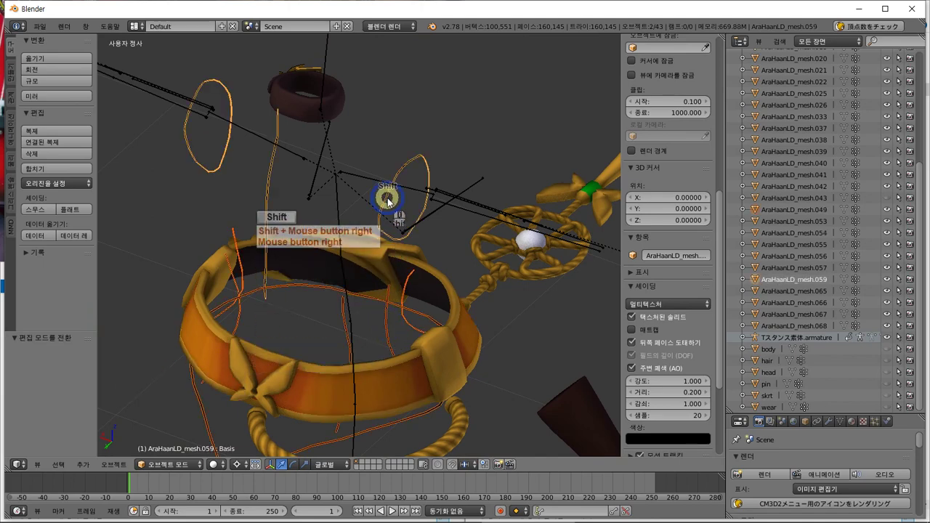
{"action": "left_click", "coordinate": [79, 171]}
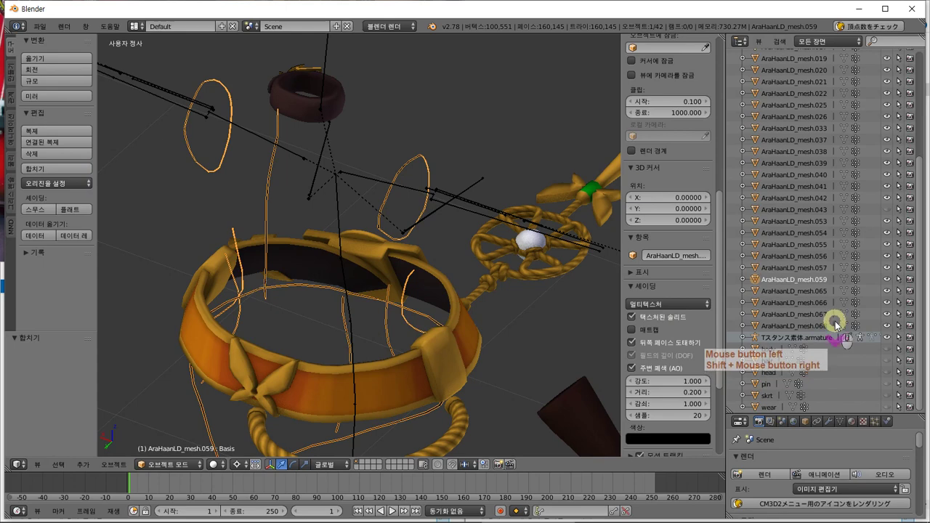
- Unhide the wear object and toggle the visibility of AraHaanLD_mesh.059 to compare its lines with the clothing
{"action": "left_click", "coordinate": [886, 406]}
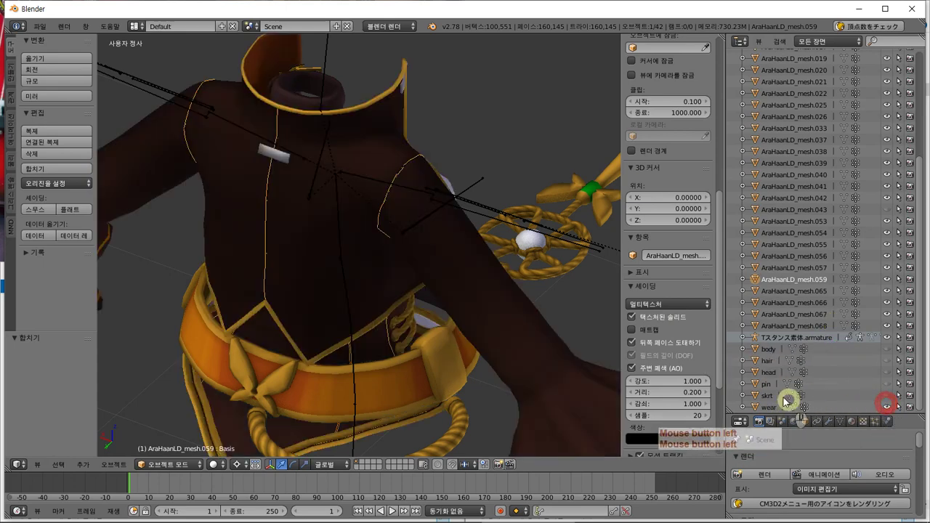
{"action": "middle_click_drag", "start_coordinate": [508, 349], "coordinate": [490, 332]}
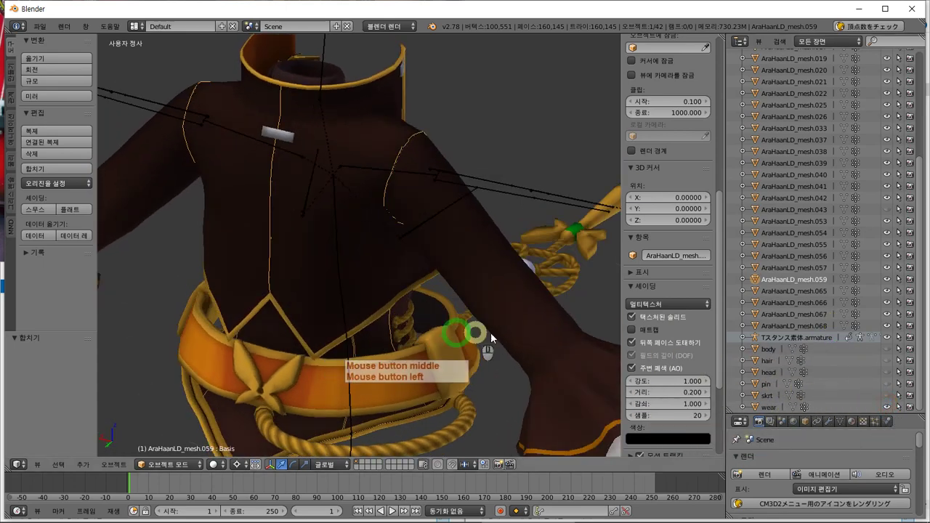
{"action": "left_click", "coordinate": [887, 280]}
{"action": "left_click", "coordinate": [886, 280]}
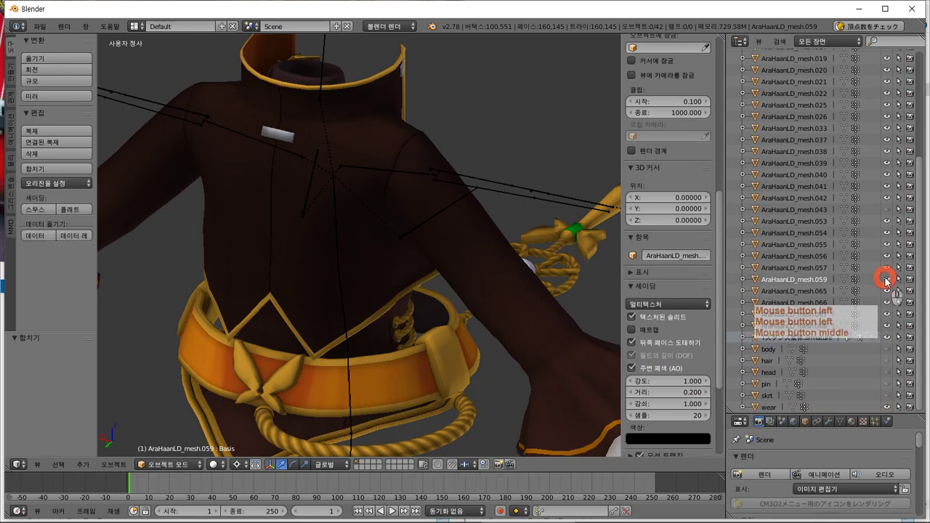
- Join the line mesh AraHaanLD_mesh.059 into the wear object and hide wear again
{"action": "left_click", "coordinate": [783, 421]}
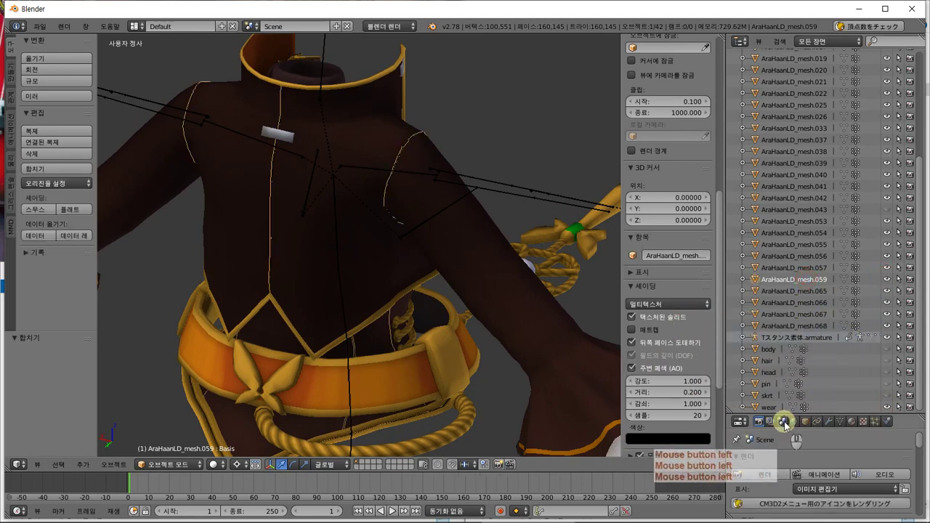
{"action": "left_click", "coordinate": [769, 407], "text": "shift"}
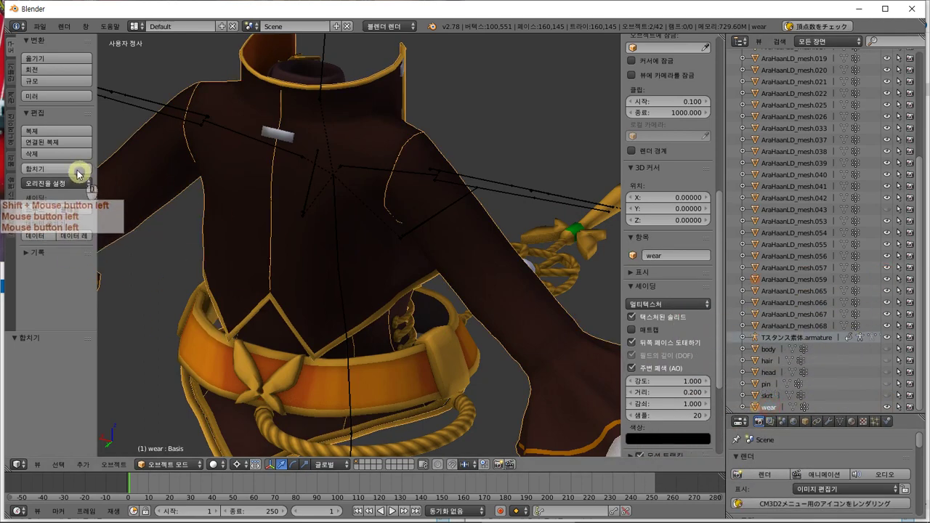
{"action": "middle_click_drag", "start_coordinate": [409, 298], "coordinate": [410, 318]}
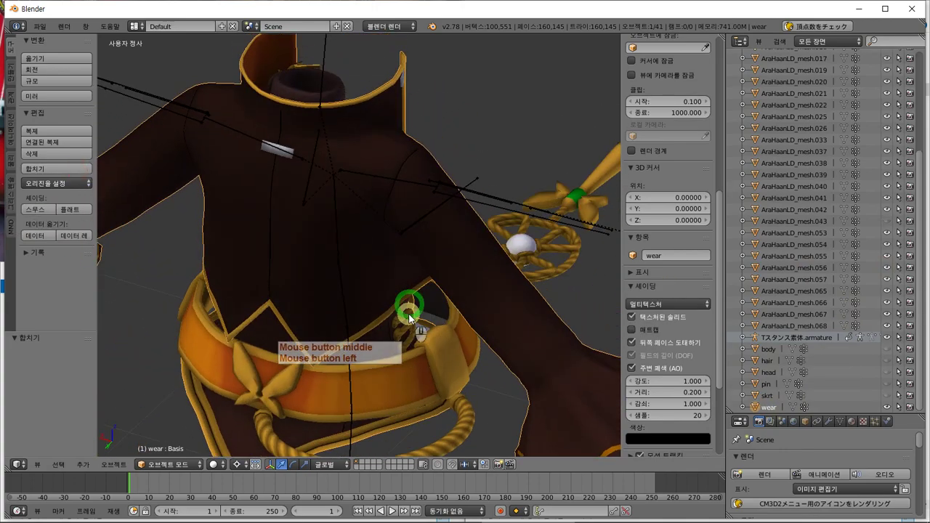
{"action": "middle_click", "coordinate": [854, 384]}
{"action": "left_click", "coordinate": [888, 406]}
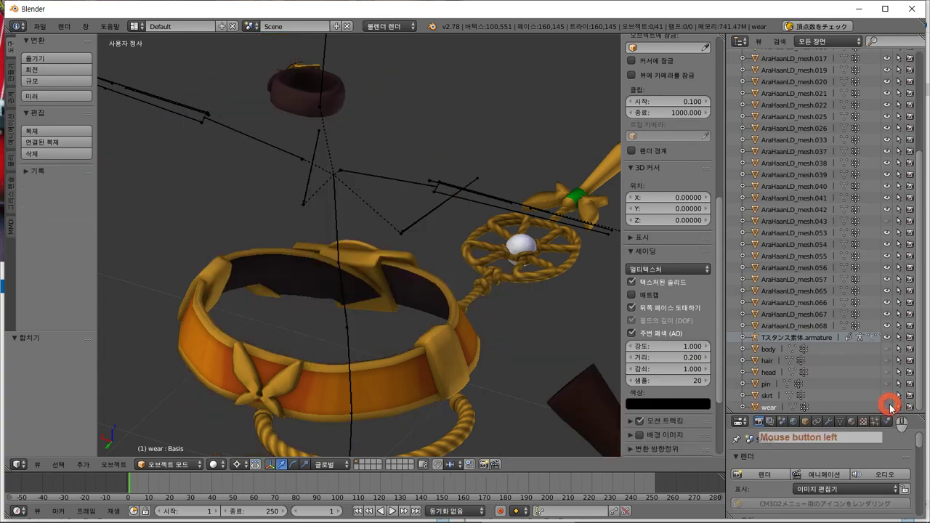
- Select the belt's separate meshes together, including AraHaanLD_mesh.025, AraHaanLD_mesh.054 and the rope loop AraHaanLD_mesh.026
{"action": "middle_click_drag", "start_coordinate": [260, 349], "coordinate": [269, 298]}
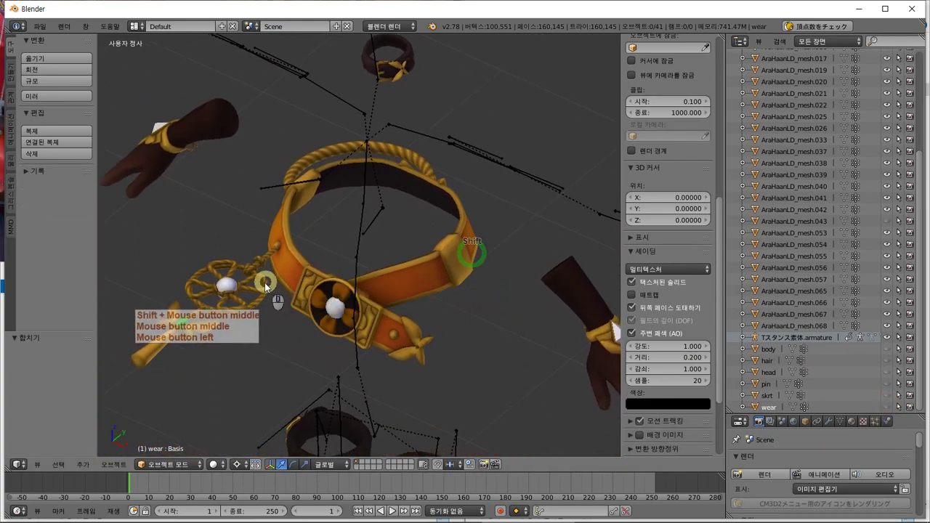
{"action": "right_click", "coordinate": [291, 349]}
{"action": "middle_click_drag", "start_coordinate": [293, 353], "coordinate": [273, 357]}
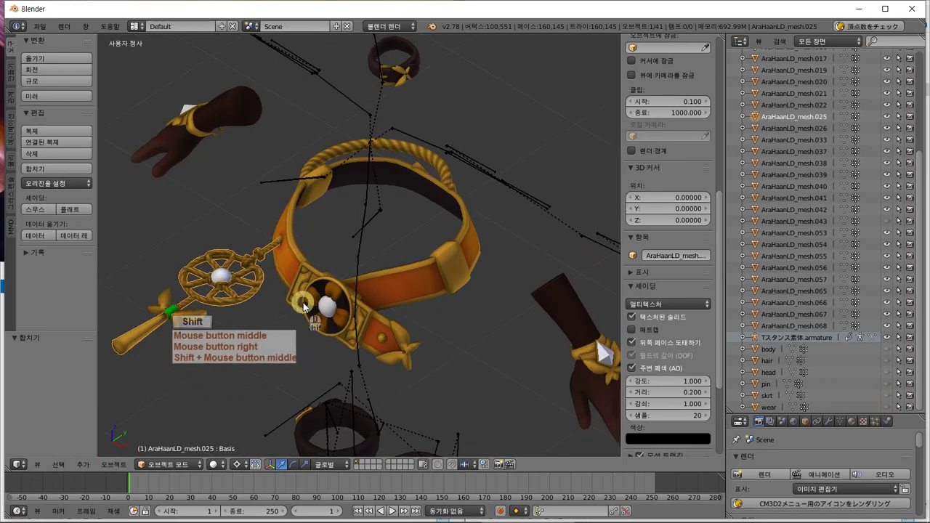
{"action": "right_click", "coordinate": [328, 326], "text": "shift"}
{"action": "right_click", "coordinate": [409, 309], "text": "shift"}
{"action": "right_click", "coordinate": [465, 269], "text": "shift"}
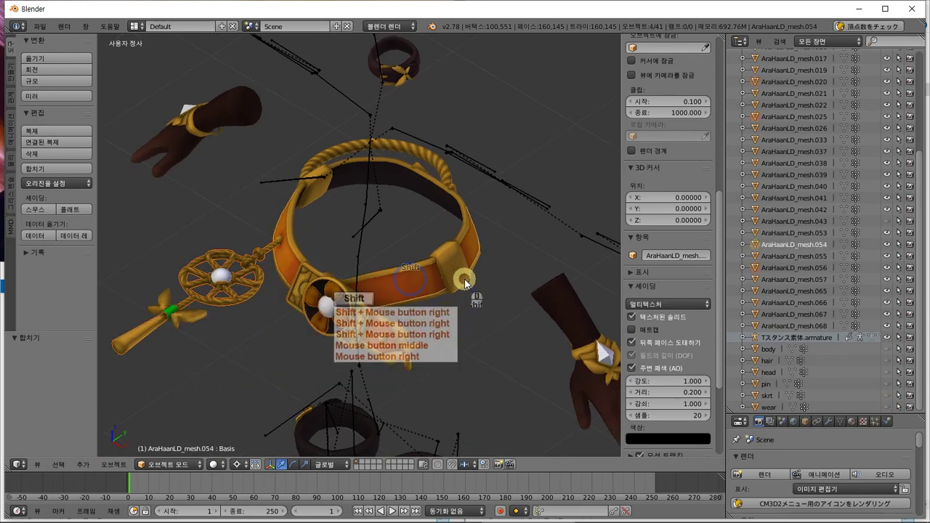
{"action": "right_click", "coordinate": [467, 233], "text": "shift"}
{"action": "right_click", "coordinate": [439, 151], "text": "shift"}
{"action": "right_click", "coordinate": [433, 150], "text": "shift"}
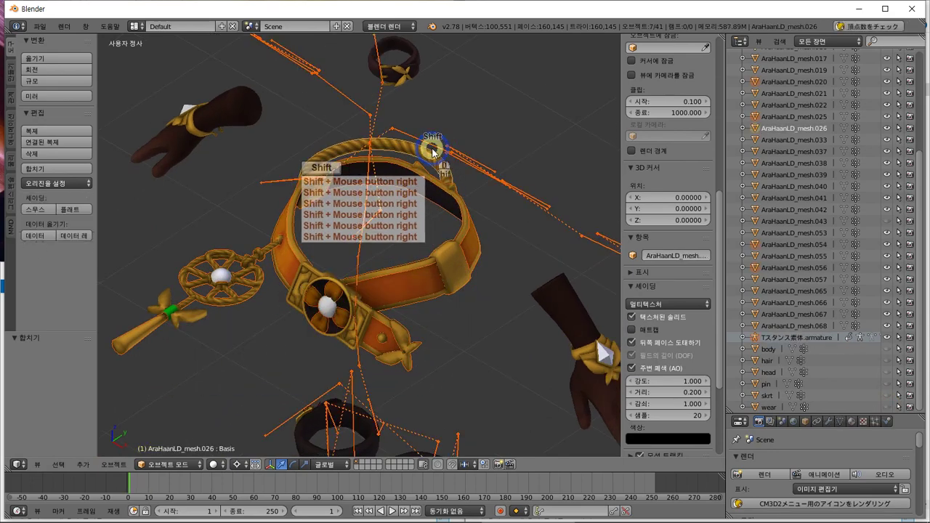
- Remove the armature Tスタンス素体.armature from the selection and try to join the selected belt meshes
{"action": "right_click", "coordinate": [465, 169], "text": "shift"}
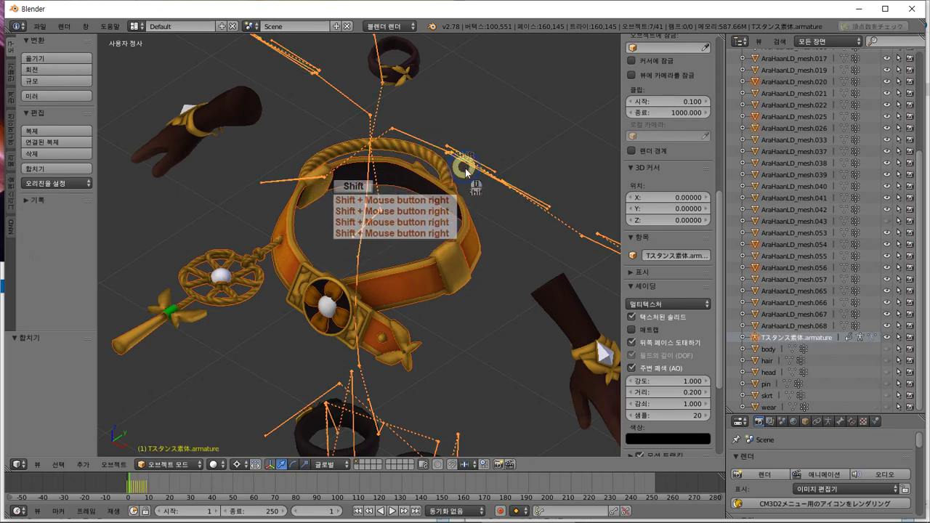
{"action": "right_click", "coordinate": [605, 306], "text": "shift"}
{"action": "right_click", "coordinate": [764, 352], "text": "shift"}
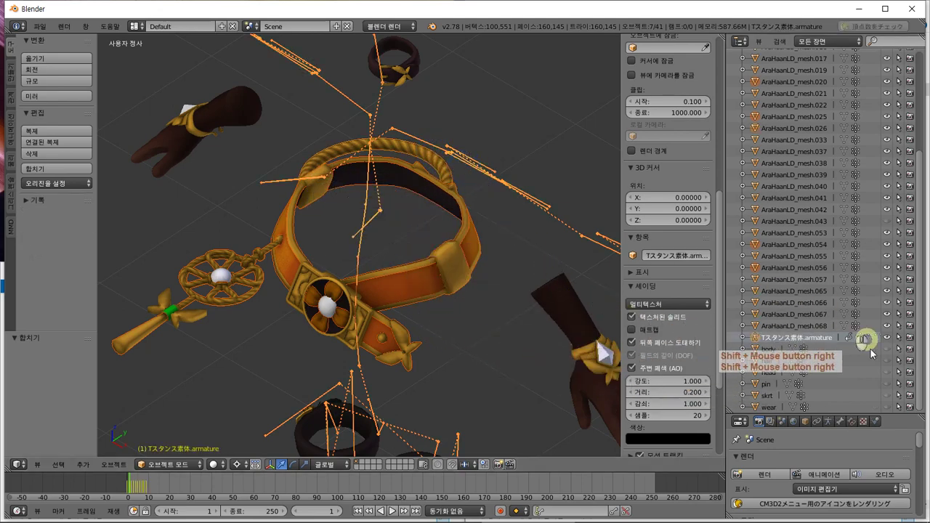
{"action": "left_click", "coordinate": [761, 340], "text": "shift"}
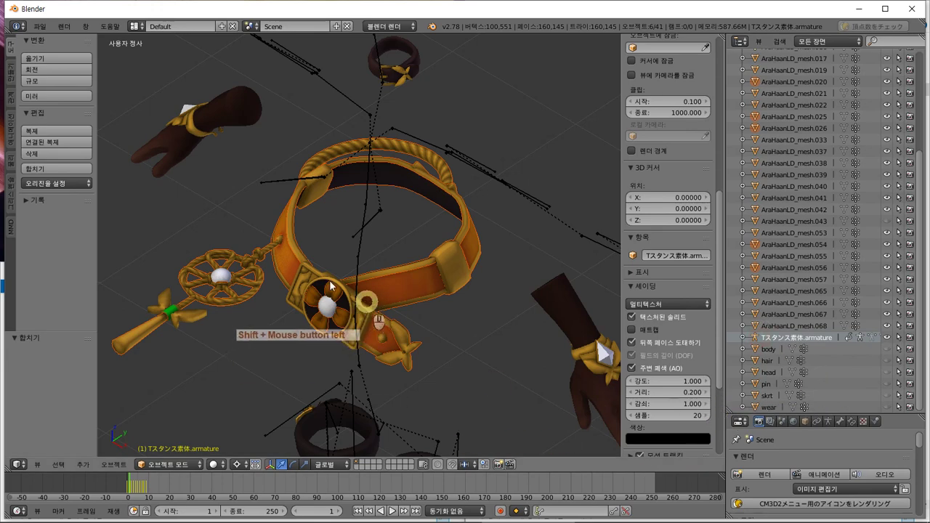
{"action": "left_click", "coordinate": [87, 171]}
{"action": "middle_click_drag", "start_coordinate": [454, 246], "coordinate": [479, 243]}
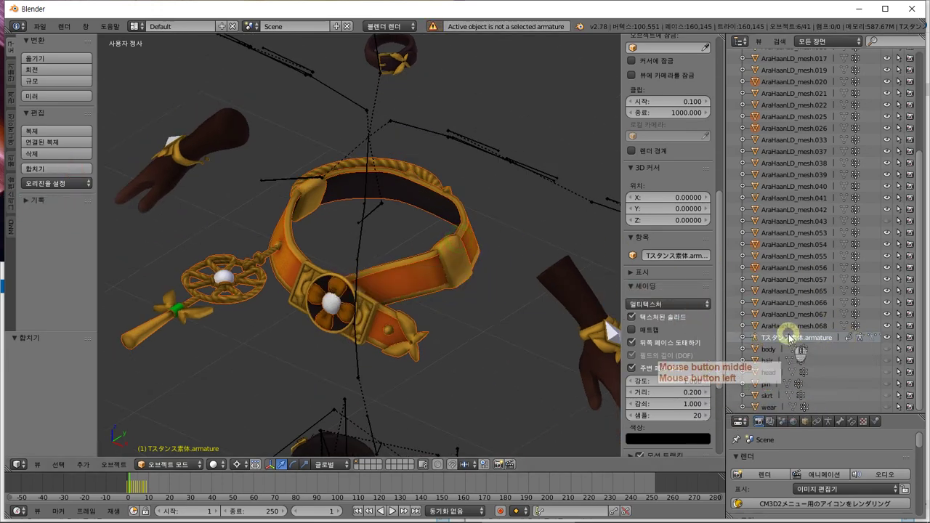
- Extend the belt mesh selection with AraHaanLD_mesh.011, .021, .013 and .055, using cancelled trial moves to find parts left out
{"action": "left_click", "coordinate": [799, 268]}
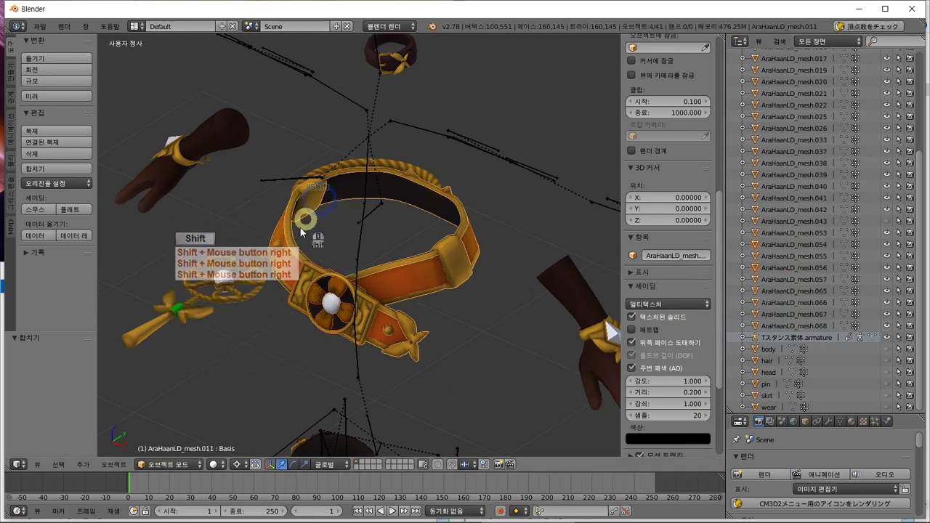
{"action": "right_click", "coordinate": [222, 320], "text": "shift"}
{"action": "right_click", "coordinate": [218, 320], "text": "shift"}
{"action": "right_click", "coordinate": [204, 322], "text": "shift"}
{"action": "right_click", "coordinate": [181, 324], "text": "shift"}
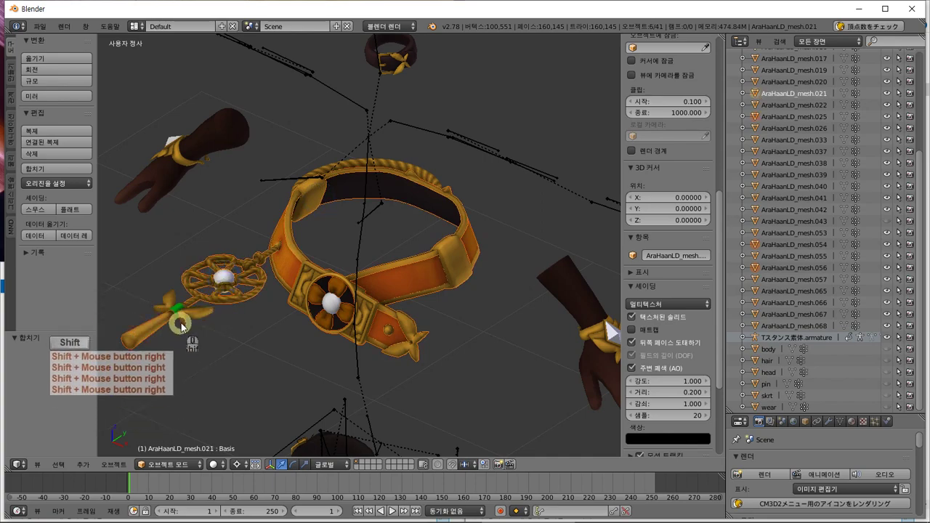
{"action": "key", "text": "g"}
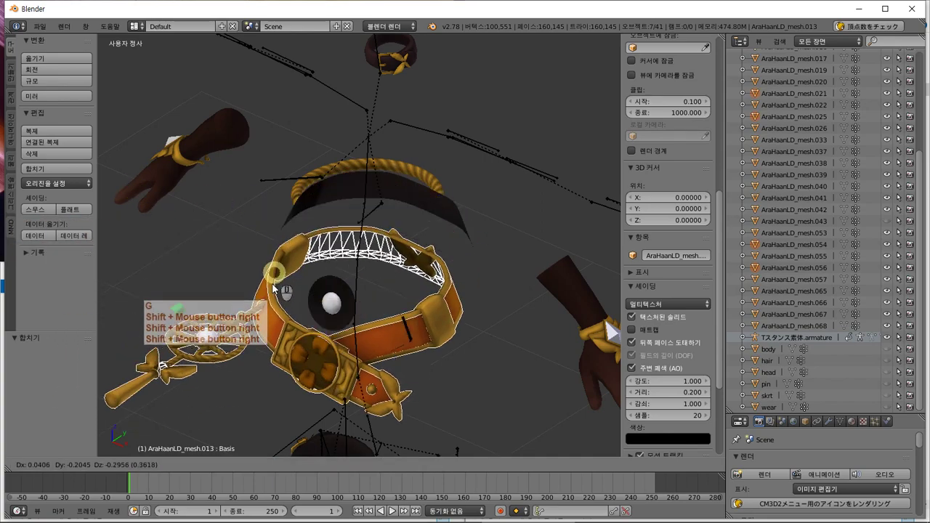
{"action": "key", "text": "Escape"}
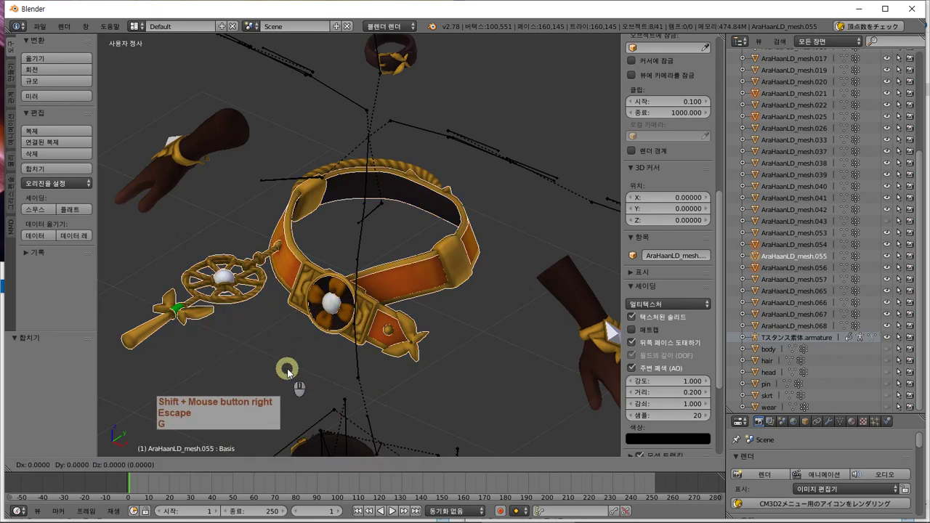
{"action": "key", "text": "g"}
{"action": "key", "text": "Escape"}
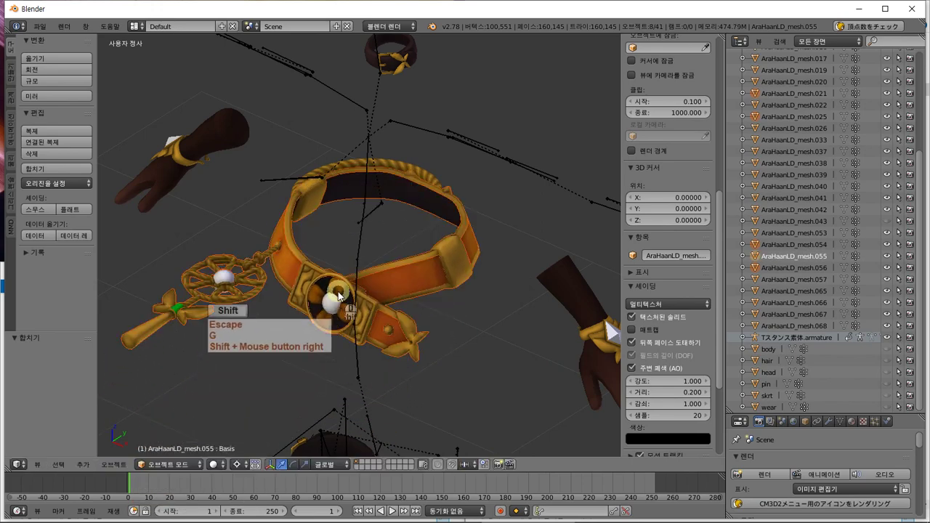
- Add the brooch mesh AraHaanLD_mesh.020 and the green pendant gem AraHaanLD_mesh.057 to the belt selection, checking with cancelled trial moves
{"action": "right_click_drag", "start_coordinate": [330, 305], "coordinate": [249, 41], "text": "shift"}
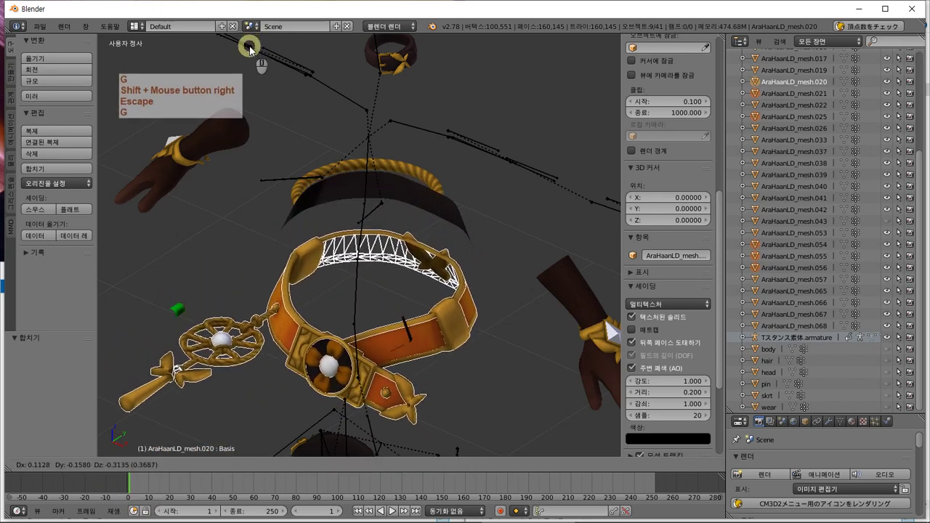
{"action": "key", "text": "Escape"}
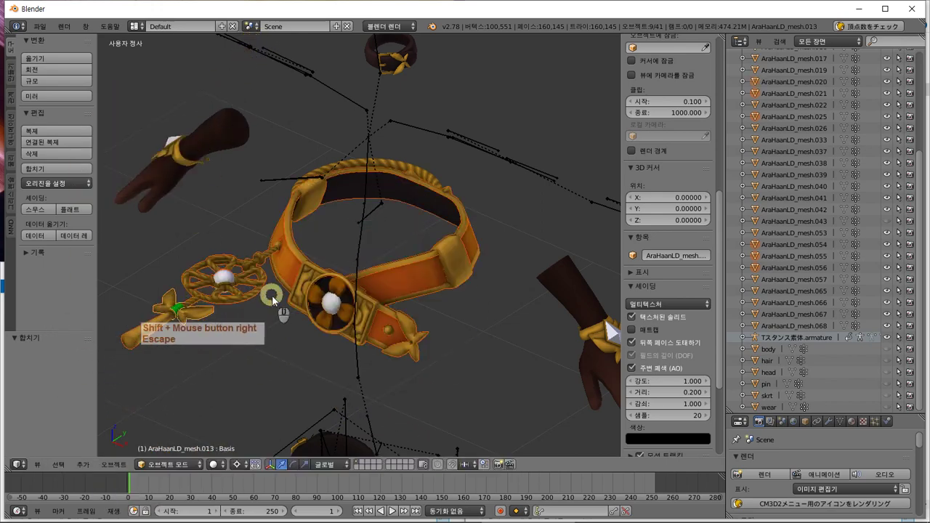
{"action": "key", "text": "g"}
{"action": "right_click", "coordinate": [238, 335], "text": "shift"}
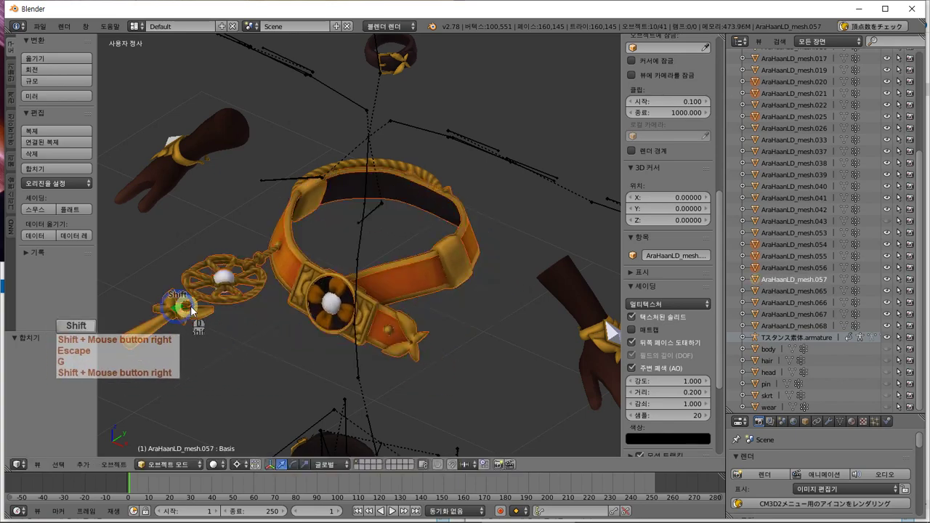
{"action": "key", "text": "Escape"}
{"action": "key", "text": "g"}
{"action": "right_click", "coordinate": [270, 339], "text": "shift"}
{"action": "key", "text": "Escape"}
{"action": "key", "text": "g"}
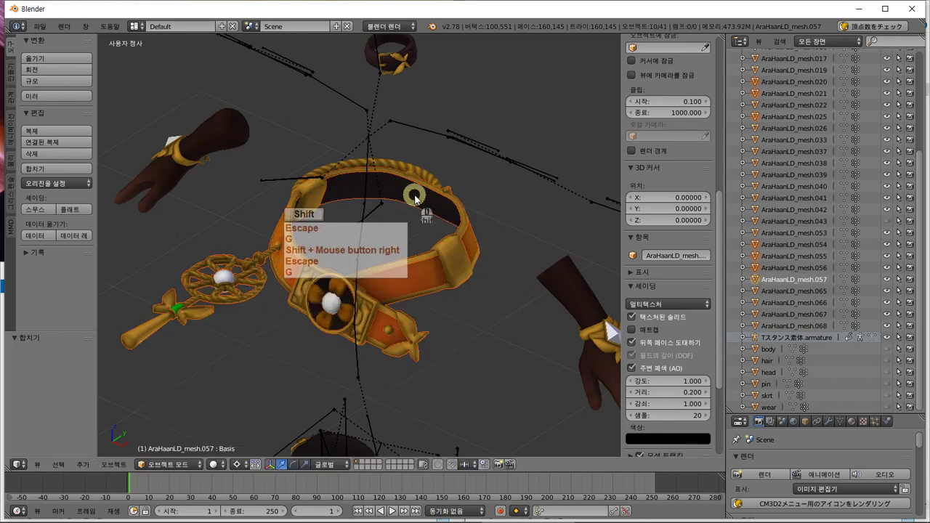
- Add AraHaanLD_mesh.053, the rope loop AraHaanLD_mesh.026 and AraHaanLD_mesh.014 to the belt selection, checking with a cancelled trial move
{"action": "right_click", "coordinate": [400, 231], "text": "shift"}
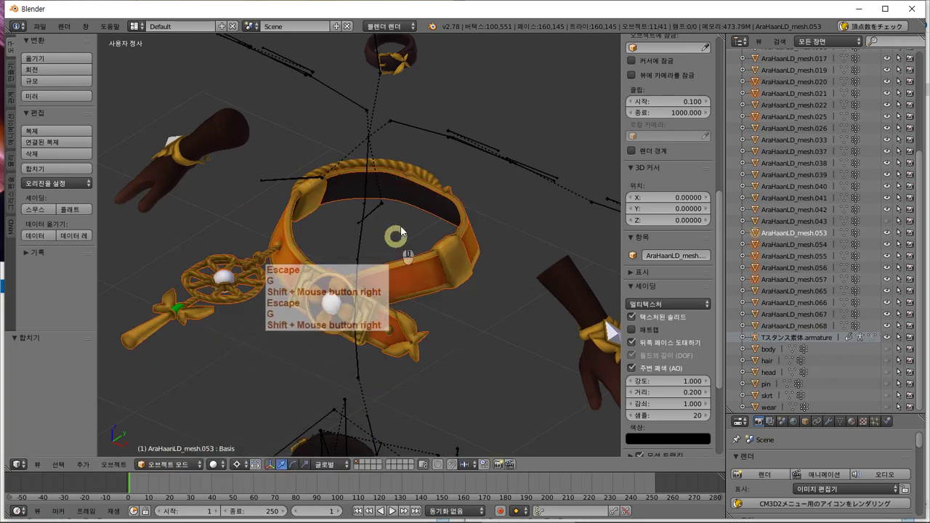
{"action": "right_click", "coordinate": [419, 166], "text": "shift"}
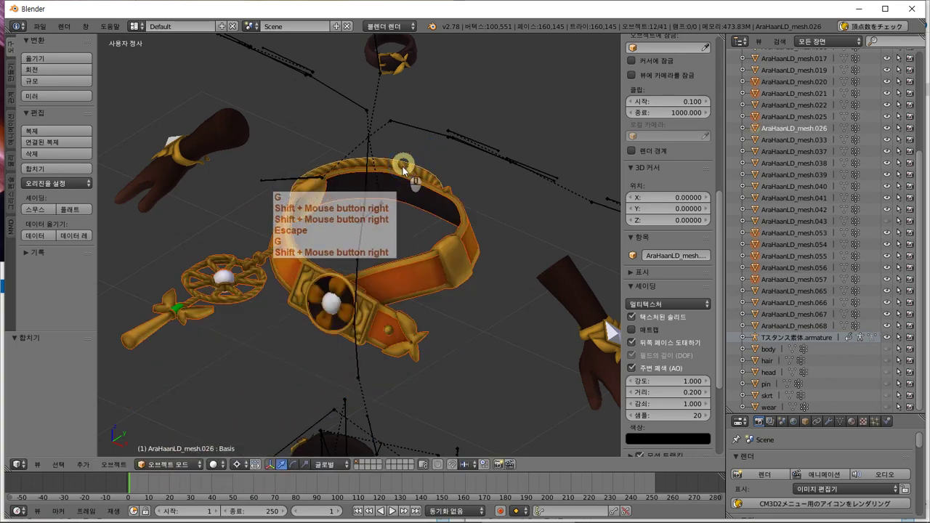
{"action": "key", "text": "Escape"}
{"action": "middle_click_drag", "start_coordinate": [425, 252], "coordinate": [301, 321]}
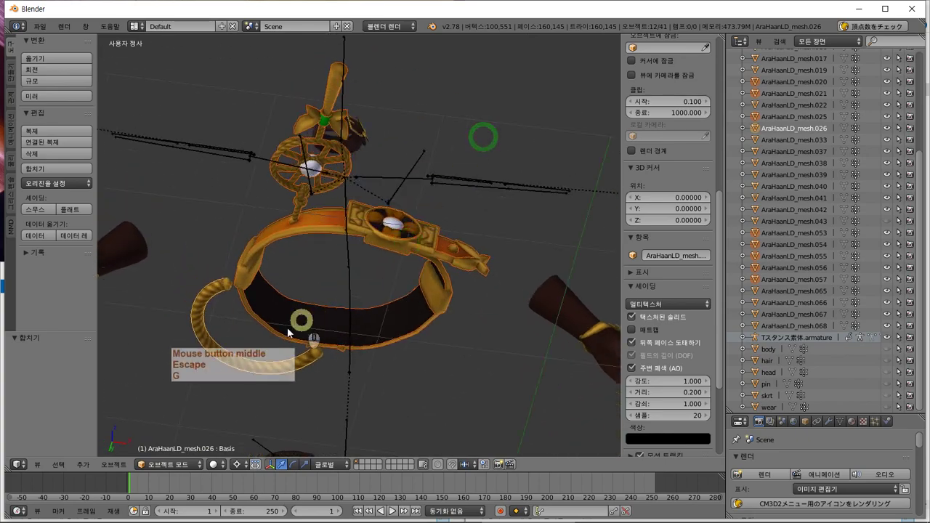
{"action": "middle_click_drag", "start_coordinate": [393, 320], "coordinate": [360, 426]}
{"action": "key", "text": "g"}
{"action": "key", "text": "Escape"}
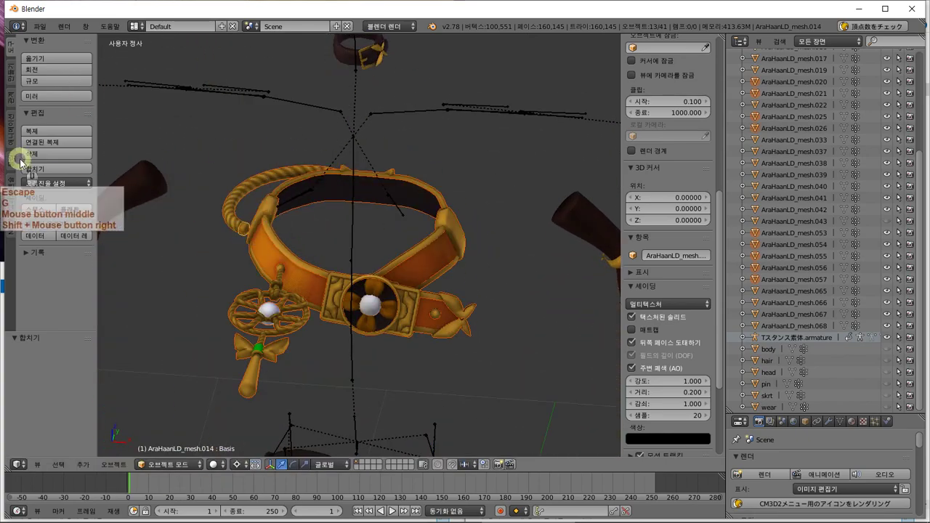
- Join the selected belt meshes into one object named belt and hide it
{"action": "left_click", "coordinate": [52, 170]}
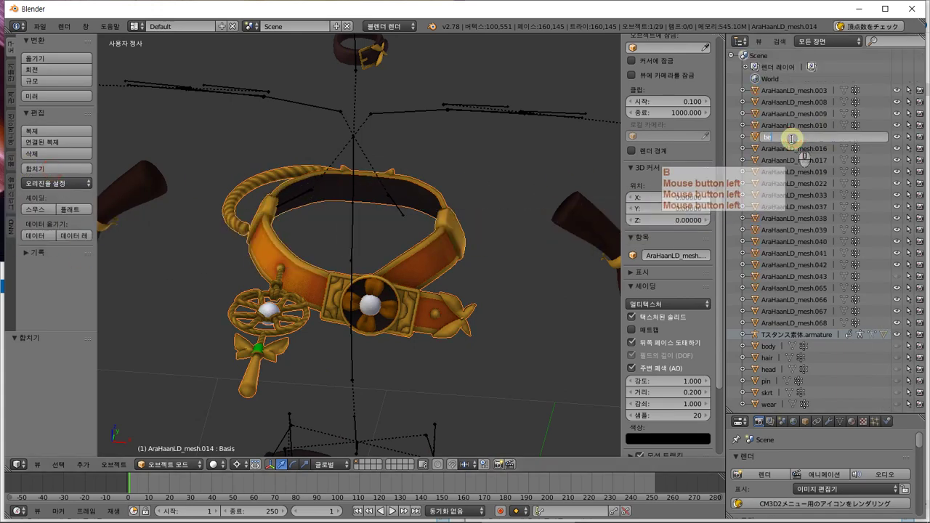
{"action": "left_click", "coordinate": [791, 138]}
{"action": "type", "text": "belt"}
{"action": "key", "text": "Return"}
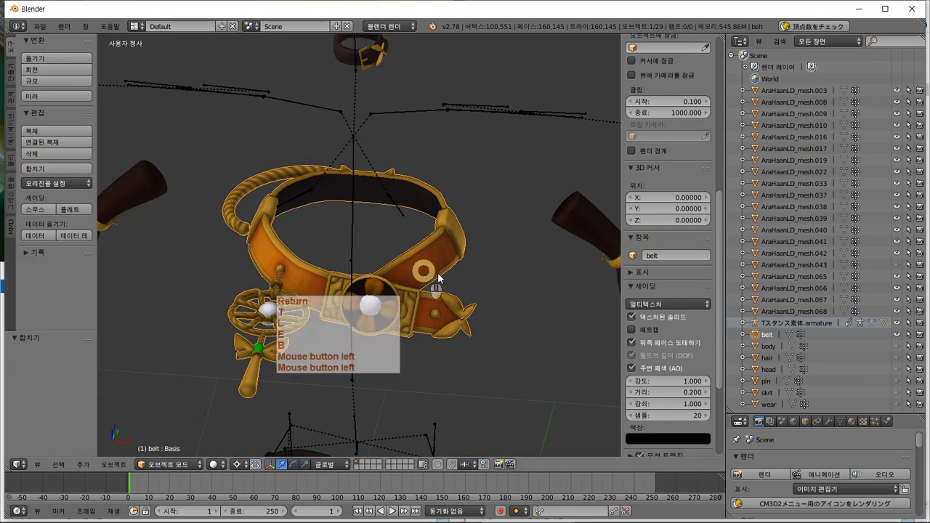
{"action": "left_click", "coordinate": [898, 334]}
- Box-select the meshes of both gloves and their bracelets
{"action": "scroll", "coordinate": [349, 320], "scroll_direction": "down", "scroll_amount": 3}
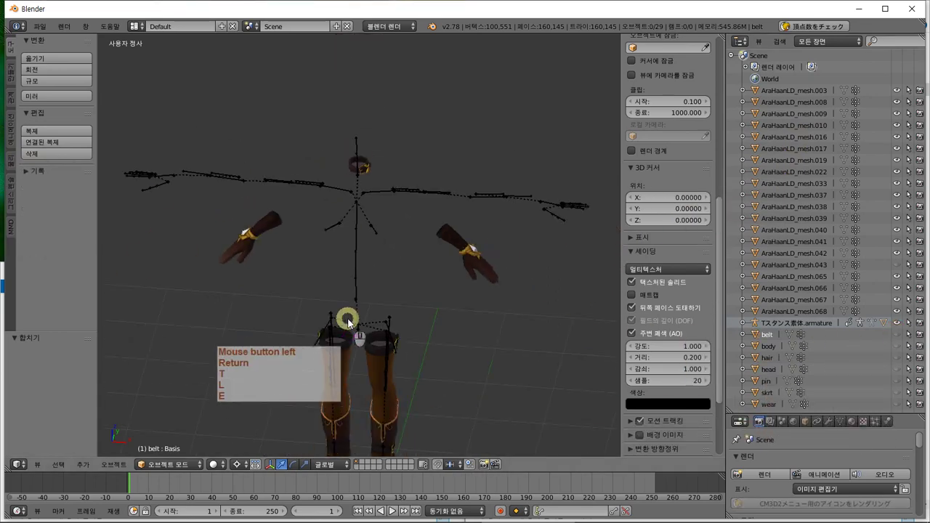
{"action": "scroll", "coordinate": [348, 317], "scroll_direction": "up", "scroll_amount": 1}
{"action": "middle_click_drag", "start_coordinate": [348, 318], "coordinate": [403, 302]}
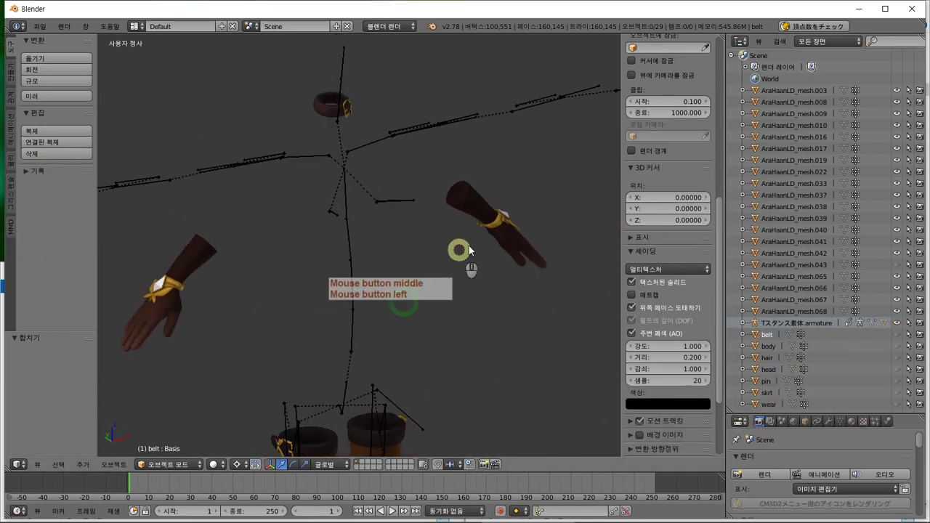
{"action": "key", "text": "b"}
{"action": "left_click_drag", "start_coordinate": [422, 294], "coordinate": [571, 166]}
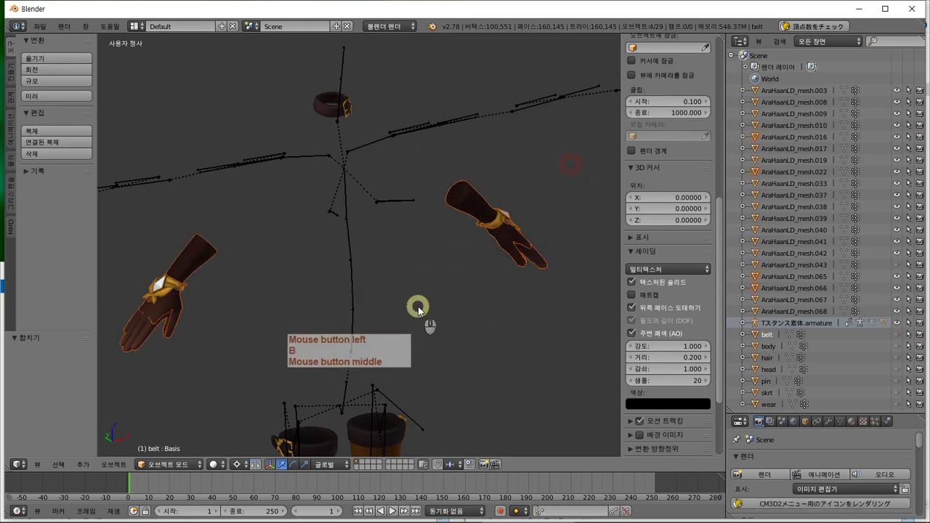
{"action": "middle_click_drag", "start_coordinate": [422, 305], "coordinate": [327, 318]}
{"action": "key", "text": "b"}
{"action": "left_click_drag", "start_coordinate": [570, 260], "coordinate": [459, 310]}
- Check with cancelled trial moves whether the glove selection covers every part of both hands
{"action": "key", "text": "g"}
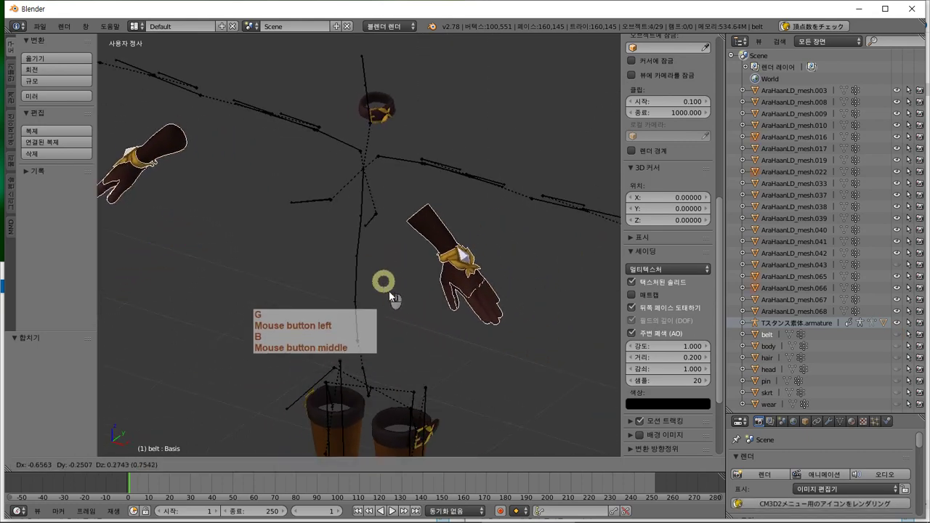
{"action": "key", "text": "Escape"}
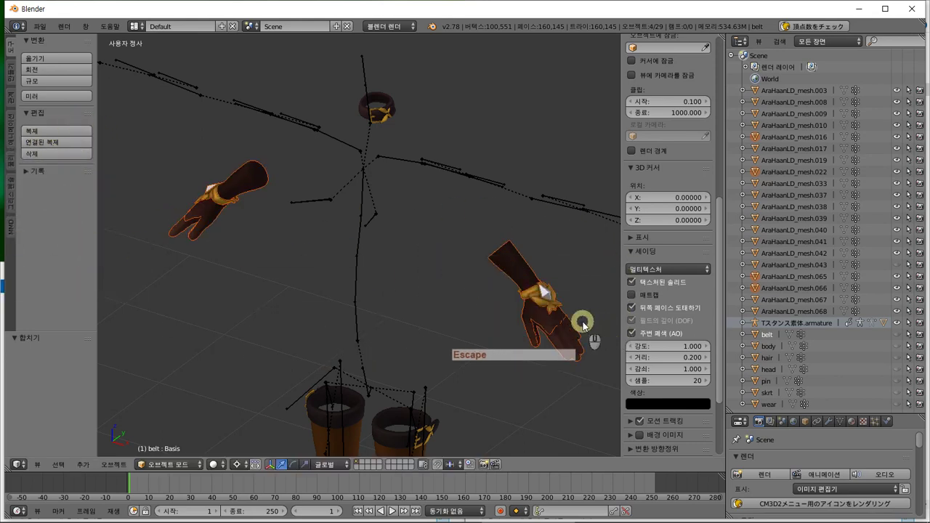
{"action": "middle_click_drag", "start_coordinate": [428, 279], "coordinate": [491, 218]}
{"action": "key", "text": "g"}
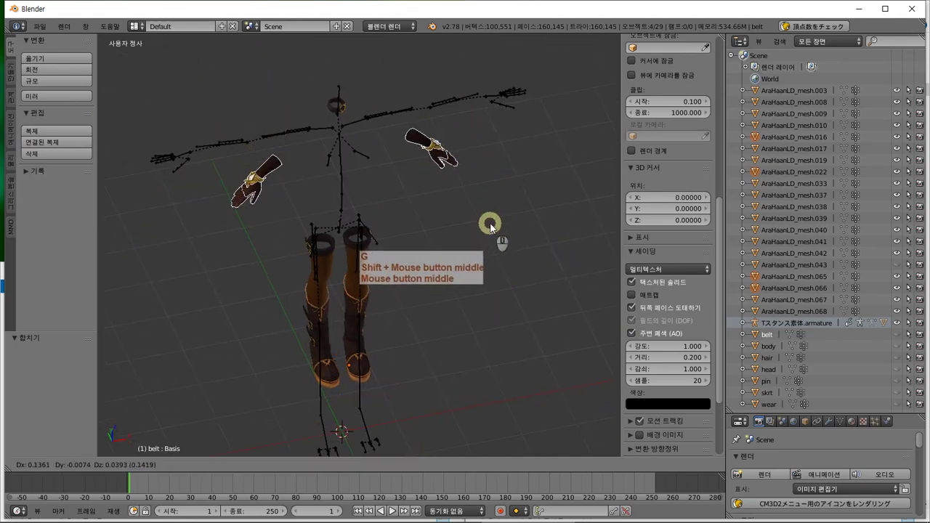
{"action": "key", "text": "Escape"}
{"action": "middle_click_drag", "start_coordinate": [405, 263], "coordinate": [302, 305]}
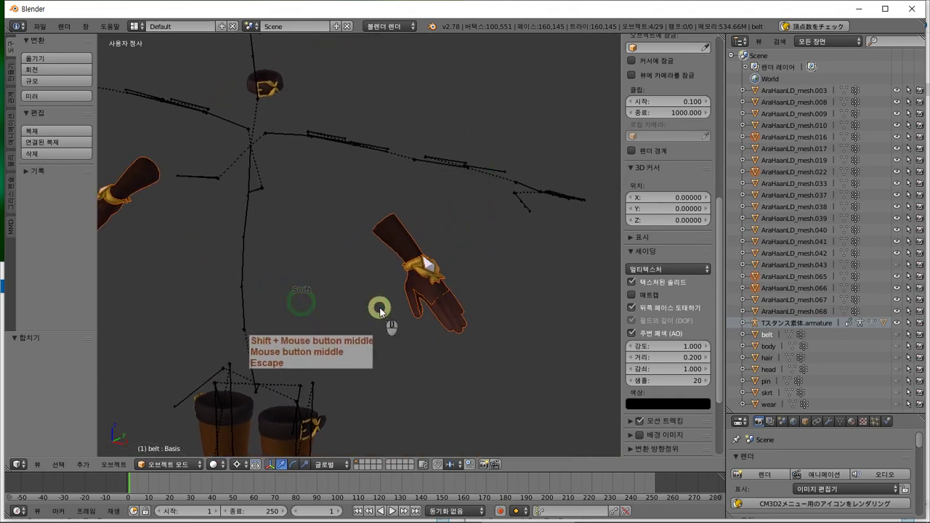
- Reselect the glove meshes one by one, including AraHaanLD_mesh.016, .022, .065 and .066, checking with cancelled trial moves
{"action": "right_click", "coordinate": [424, 289]}
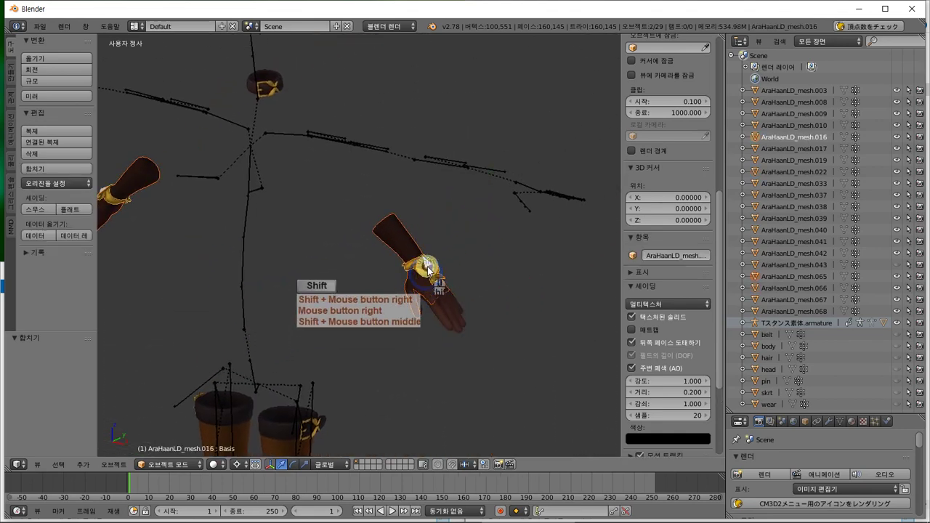
{"action": "right_click", "coordinate": [427, 269], "text": "shift"}
{"action": "key", "text": "g"}
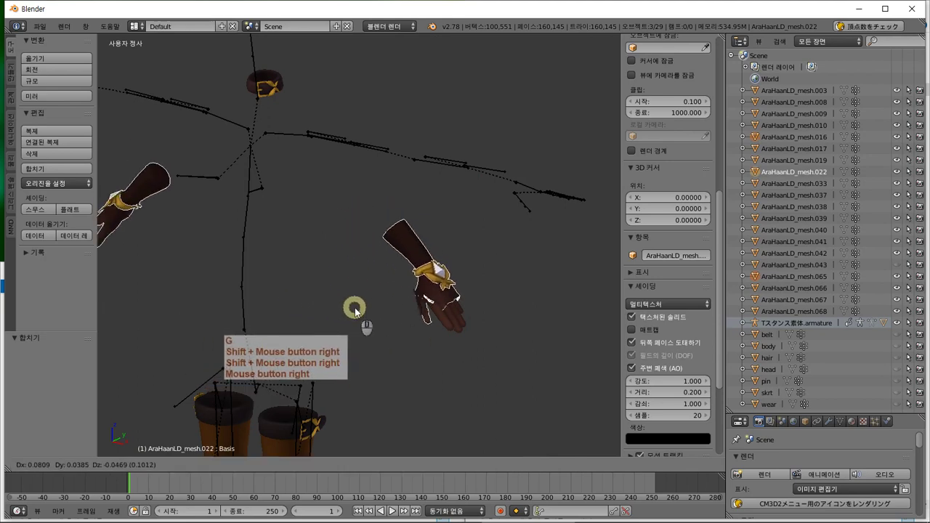
{"action": "key", "text": "Escape"}
{"action": "right_click", "coordinate": [452, 315], "text": "shift"}
{"action": "key", "text": "g"}
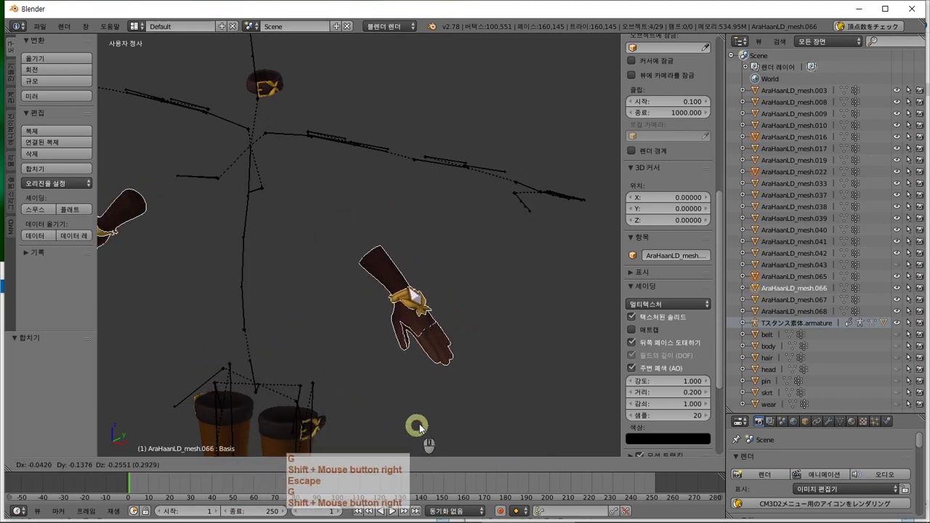
{"action": "key", "text": "Escape"}
- Join the selected glove meshes into one object named glob and hide it
{"action": "left_click", "coordinate": [64, 170]}
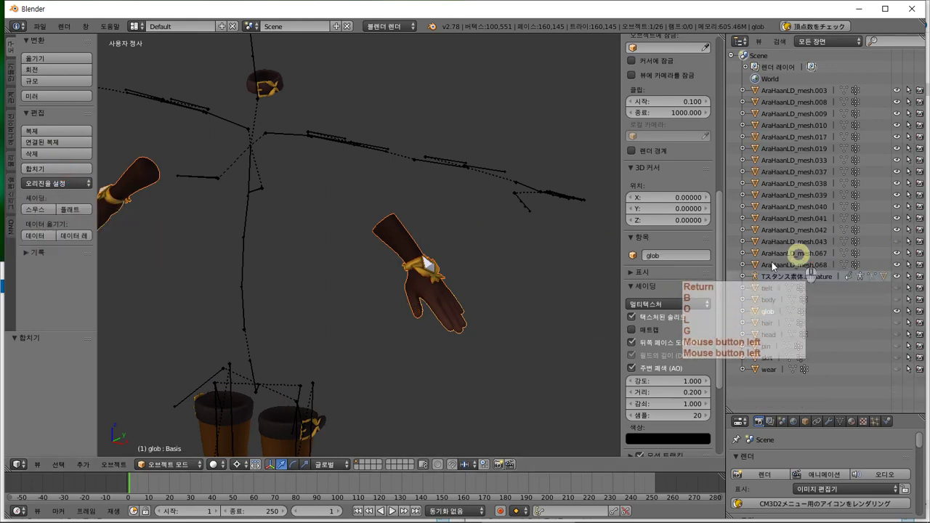
{"action": "left_click", "coordinate": [896, 311]}
- Select the stocking mesh AraHaanLD_mesh.003 and hide the armature Tスタンス素体.armature to clear the view of the legs
{"action": "middle_click_drag", "start_coordinate": [372, 357], "coordinate": [394, 141], "text": "shift"}
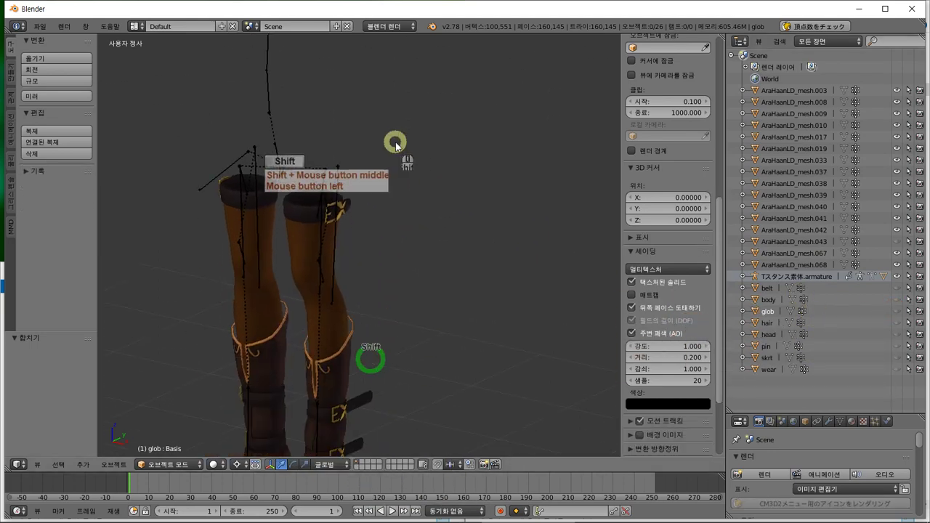
{"action": "right_click", "coordinate": [299, 263]}
{"action": "middle_click_drag", "start_coordinate": [423, 378], "coordinate": [473, 292], "text": "shift"}
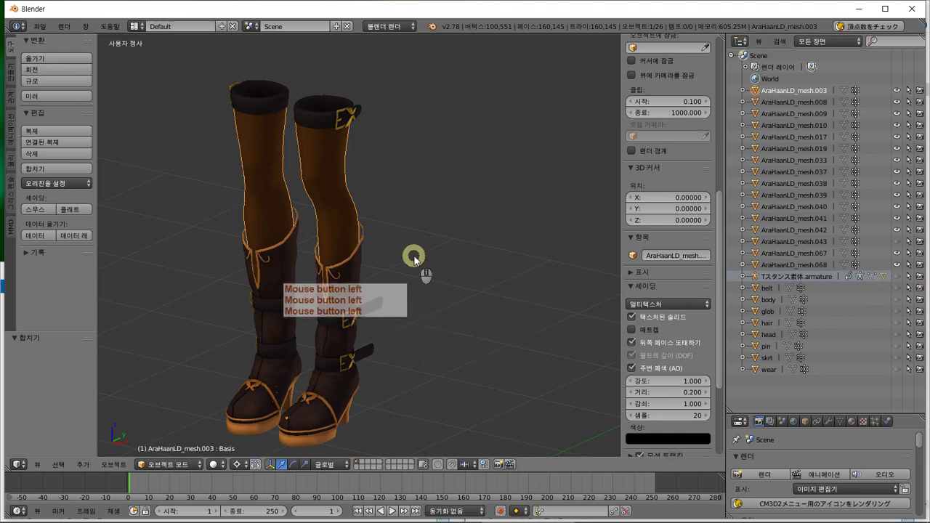
- Select the stocking meshes AraHaanLD_mesh.003, .041 and .042 together, check them with cancelled trial moves, and join them
{"action": "right_click", "coordinate": [326, 176], "text": "shift"}
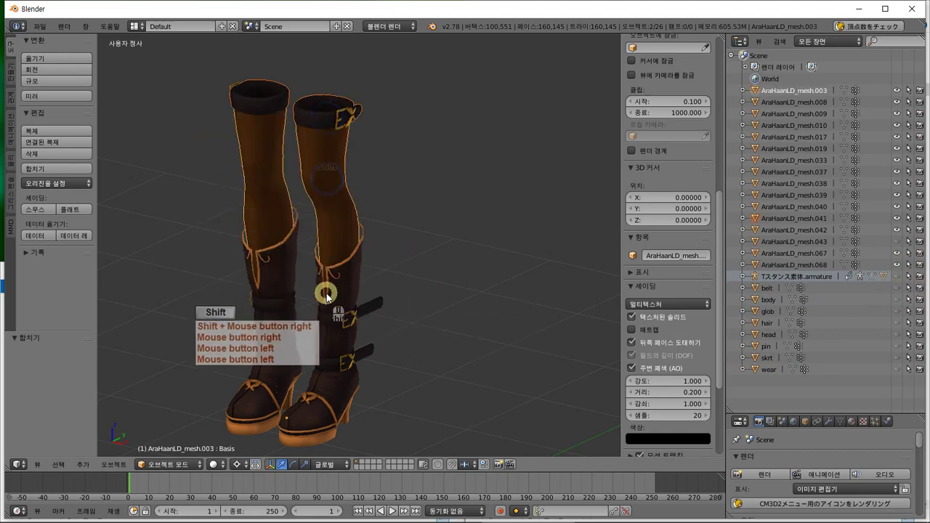
{"action": "right_click", "coordinate": [329, 161]}
{"action": "right_click", "coordinate": [383, 157], "text": "shift"}
{"action": "mouse_move", "coordinate": [382, 158]}
{"action": "middle_mouse_down"}
{"action": "mouse_move", "coordinate": [465, 153]}
{"action": "mouse_move", "coordinate": [457, 161]}
{"action": "mouse_move", "coordinate": [322, 162]}
{"action": "mouse_move", "coordinate": [366, 156]}
{"action": "middle_mouse_up"}
{"action": "key", "text": "g"}
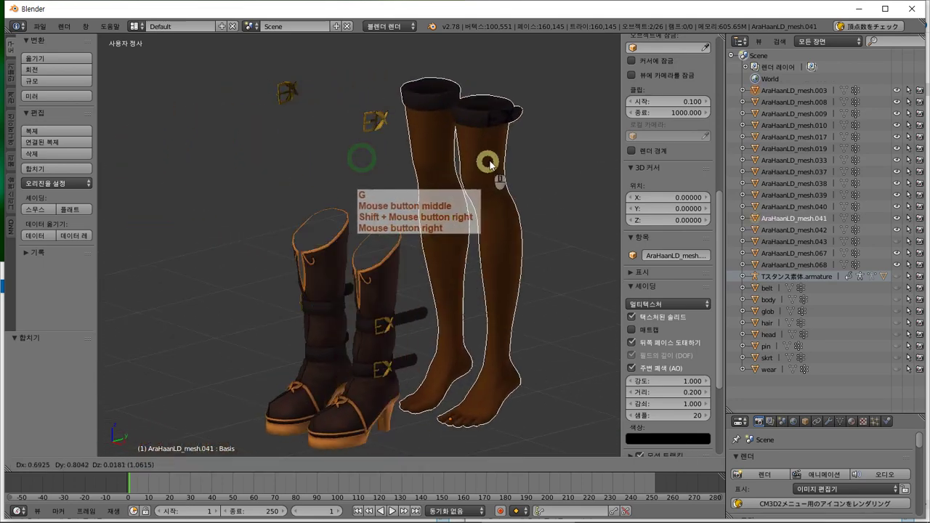
{"action": "key", "text": "Escape"}
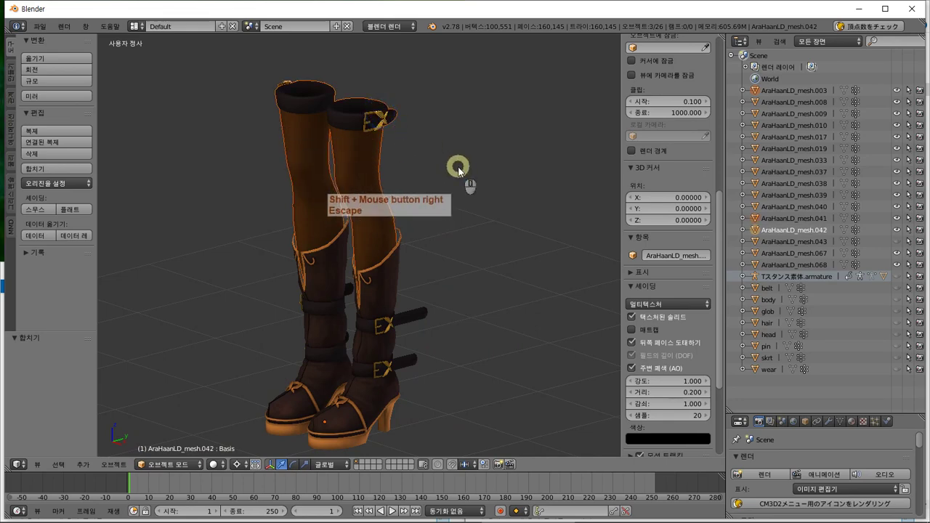
{"action": "key", "text": "g"}
{"action": "key", "text": "Escape"}
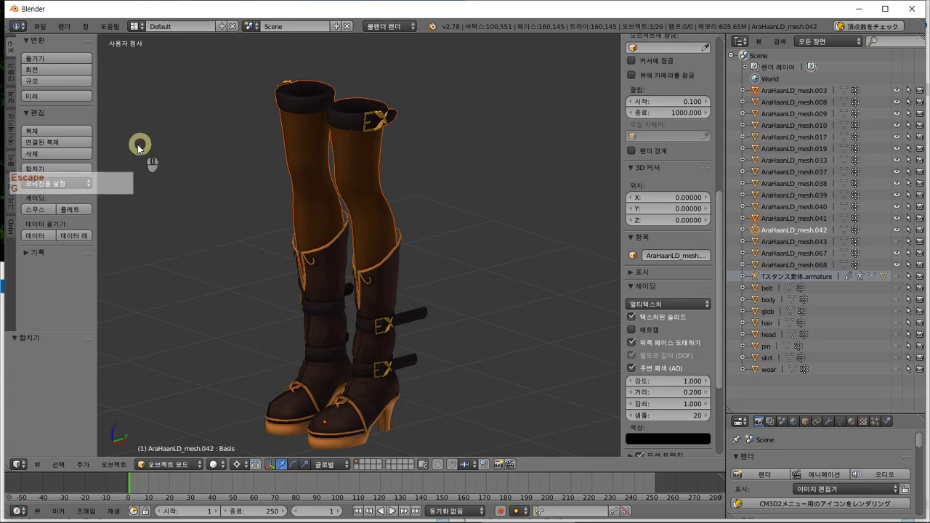
{"action": "left_click", "coordinate": [76, 173]}
- Add AraHaanLD_mesh.010 to the stocking selection, check it with a cancelled trial move, and join the two meshes
{"action": "scroll", "coordinate": [374, 145], "scroll_direction": "up", "scroll_amount": 2}
{"action": "middle_click_drag", "start_coordinate": [374, 145], "coordinate": [376, 227], "text": "shift"}
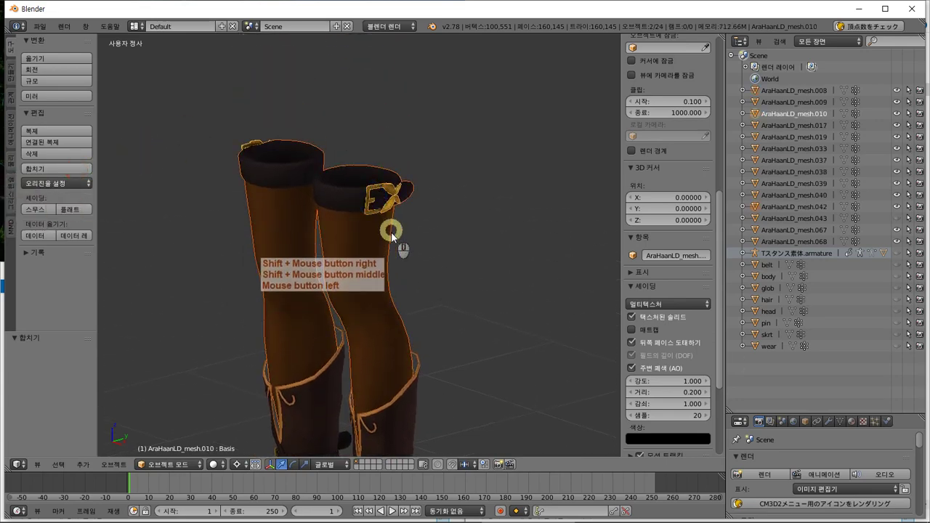
{"action": "key", "text": "g"}
{"action": "key", "text": "Escape"}
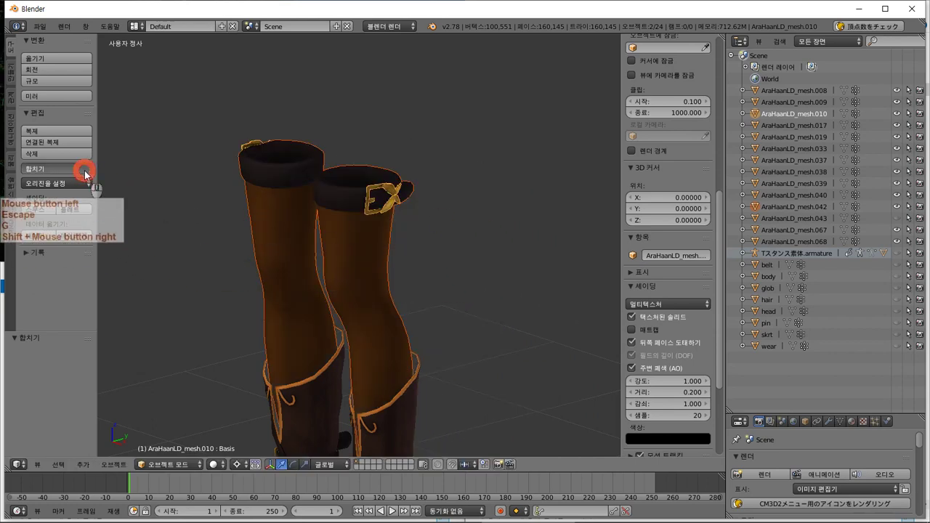
{"action": "left_click", "coordinate": [85, 171]}
{"action": "scroll", "coordinate": [332, 207], "scroll_direction": "down", "scroll_amount": 2}
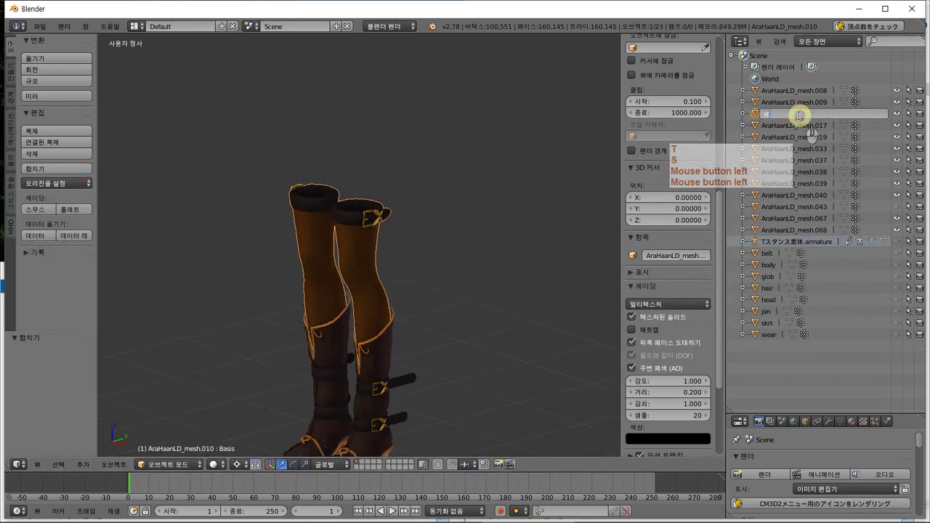
- Finish renaming the joined stocking mesh as stkg and hide it, leaving the boots in view
{"action": "type", "text": "g"}
{"action": "key", "text": "Return"}
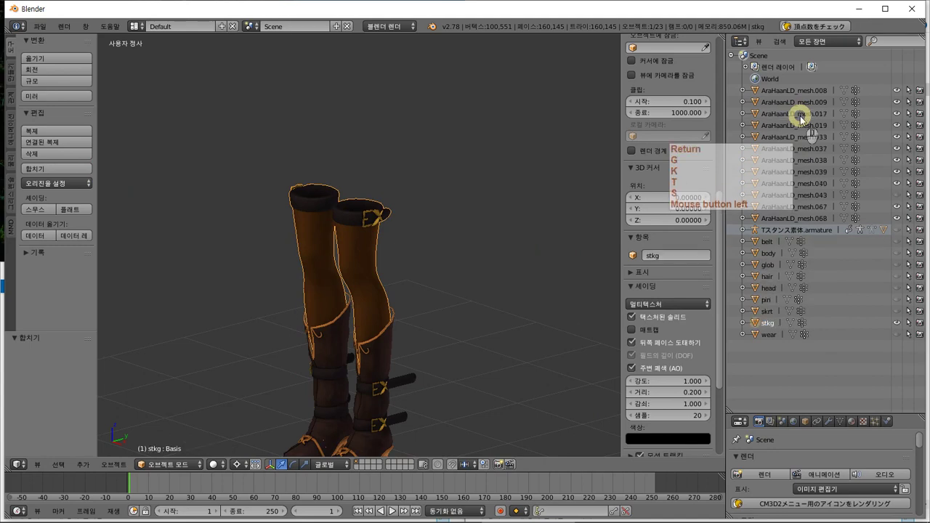
{"action": "left_click", "coordinate": [895, 323]}
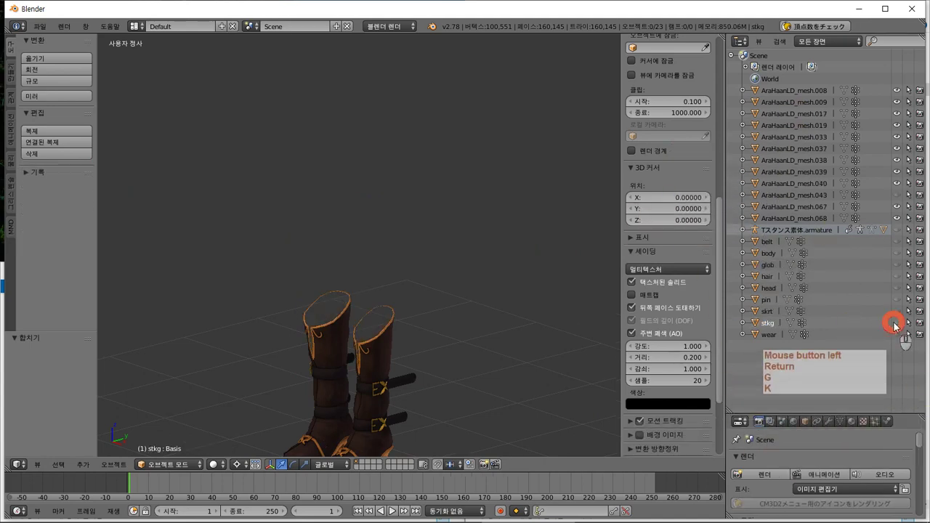
{"action": "middle_click", "coordinate": [323, 367]}
{"action": "middle_click_drag", "start_coordinate": [324, 367], "coordinate": [341, 378]}
{"action": "left_click", "coordinate": [896, 322]}
{"action": "middle_click_drag", "start_coordinate": [327, 275], "coordinate": [385, 263]}
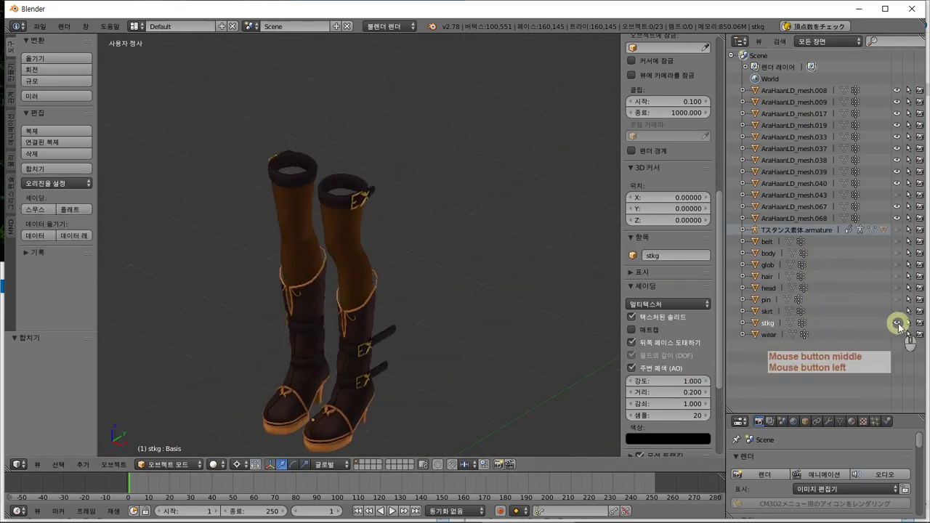
{"action": "left_click", "coordinate": [896, 323]}
- Select the eyelid line mesh AraHaanLD_mesh.033, show the head object, join the two with head as the active object, and hide head
{"action": "middle_click_drag", "start_coordinate": [372, 320], "coordinate": [369, 342]}
{"action": "scroll", "coordinate": [340, 359], "scroll_direction": "up", "scroll_amount": 5}
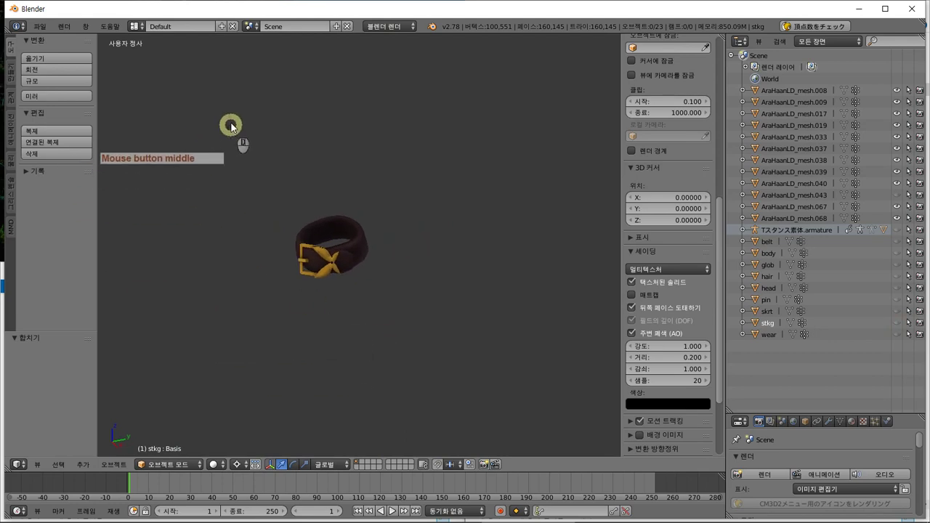
{"action": "right_click", "coordinate": [276, 161]}
{"action": "middle_click_drag", "start_coordinate": [253, 146], "coordinate": [388, 175]}
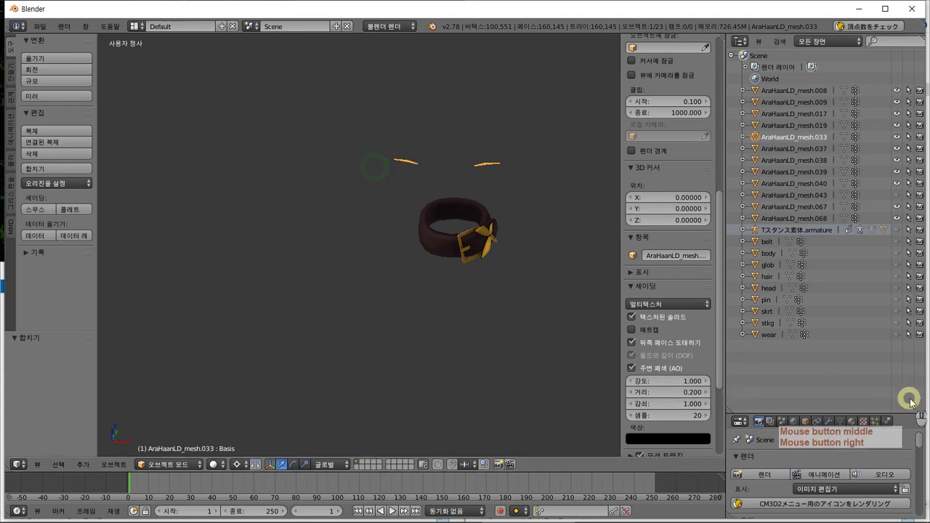
{"action": "left_click", "coordinate": [897, 288]}
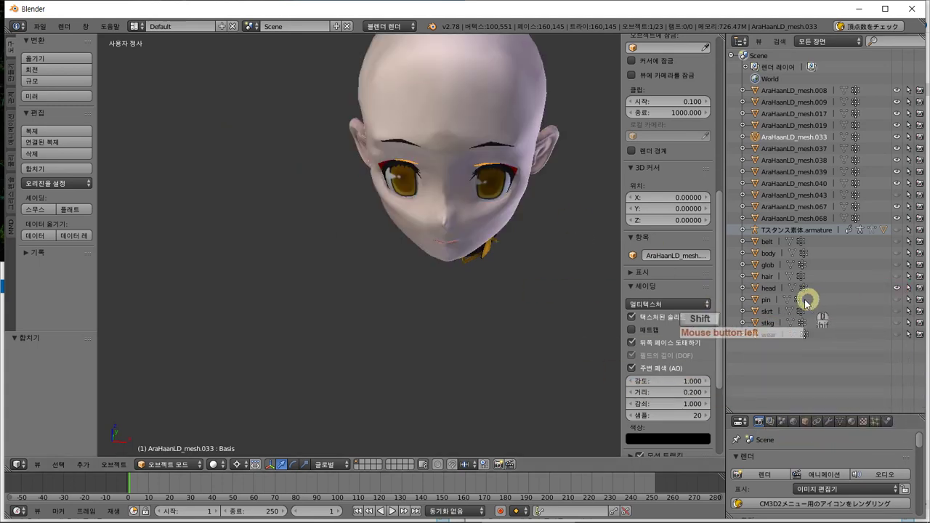
{"action": "left_click", "coordinate": [765, 289], "text": "shift"}
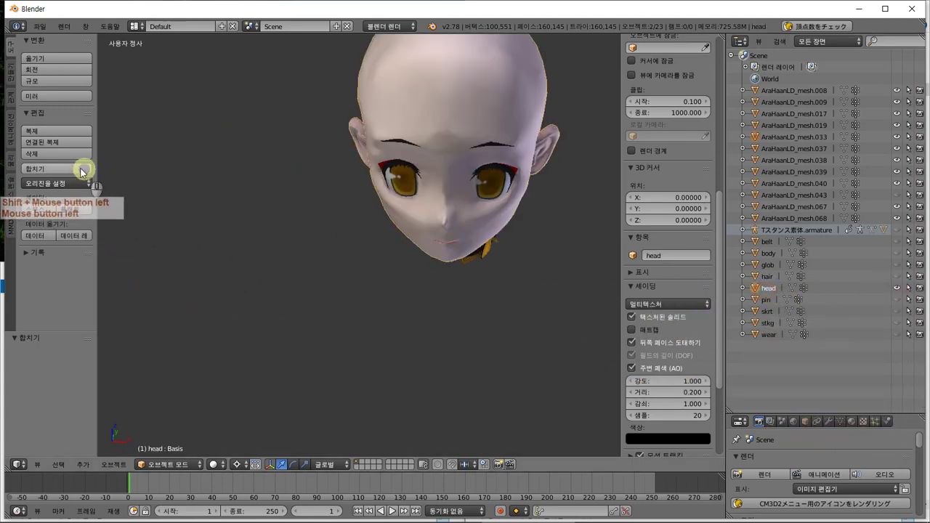
{"action": "left_click", "coordinate": [75, 169]}
{"action": "left_click", "coordinate": [898, 277]}
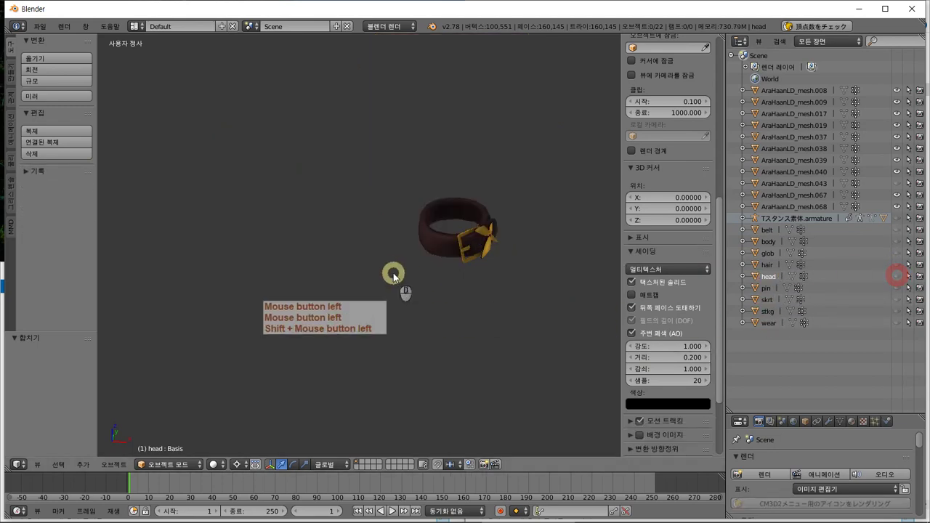
- Join the collar buckle AraHaanLD_mesh.017 with the collar band AraHaanLD_mesh.067 and check for leftover parts with cancelled trial moves
{"action": "middle_click_drag", "start_coordinate": [389, 270], "coordinate": [353, 283]}
{"action": "right_click", "coordinate": [386, 270]}
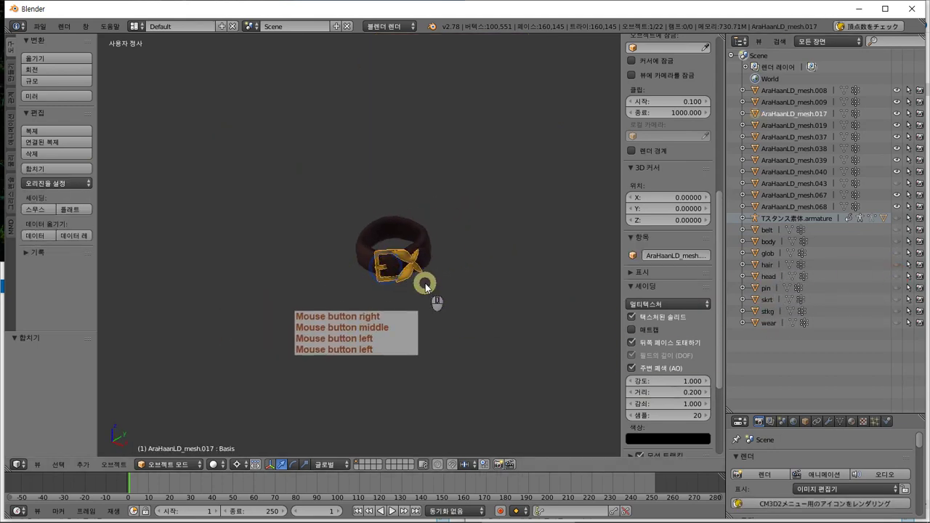
{"action": "right_click", "coordinate": [434, 255], "text": "shift"}
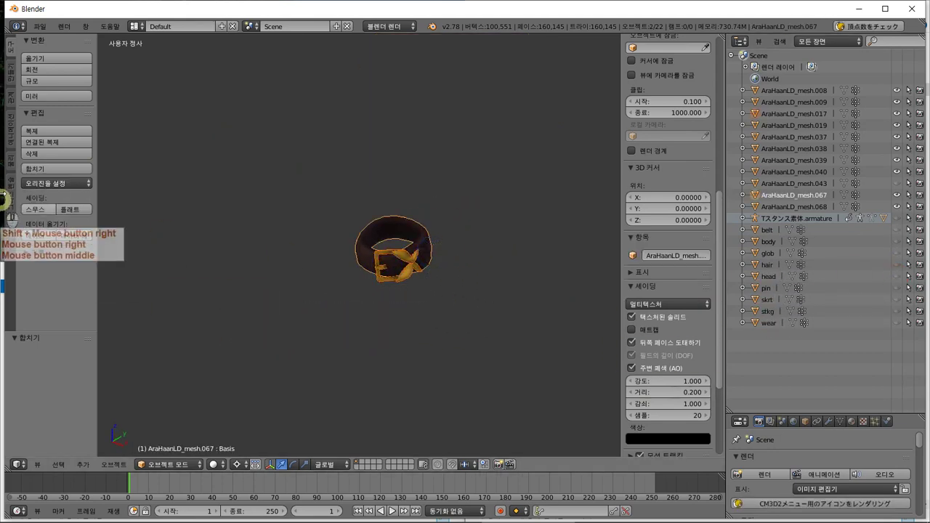
{"action": "left_click", "coordinate": [48, 169]}
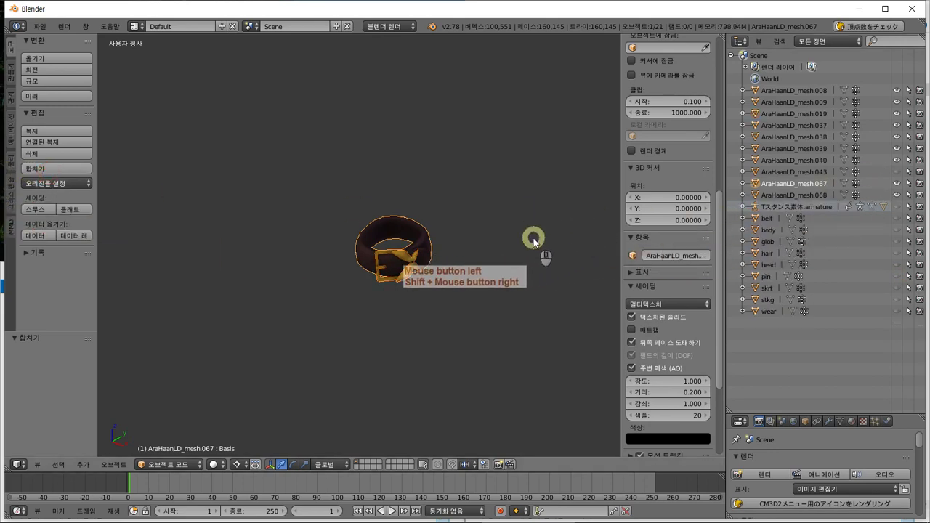
{"action": "key", "text": "Escape"}
{"action": "key", "text": "g"}
{"action": "left_click", "coordinate": [428, 297]}
{"action": "scroll", "coordinate": [429, 284], "scroll_direction": "up", "scroll_amount": 5}
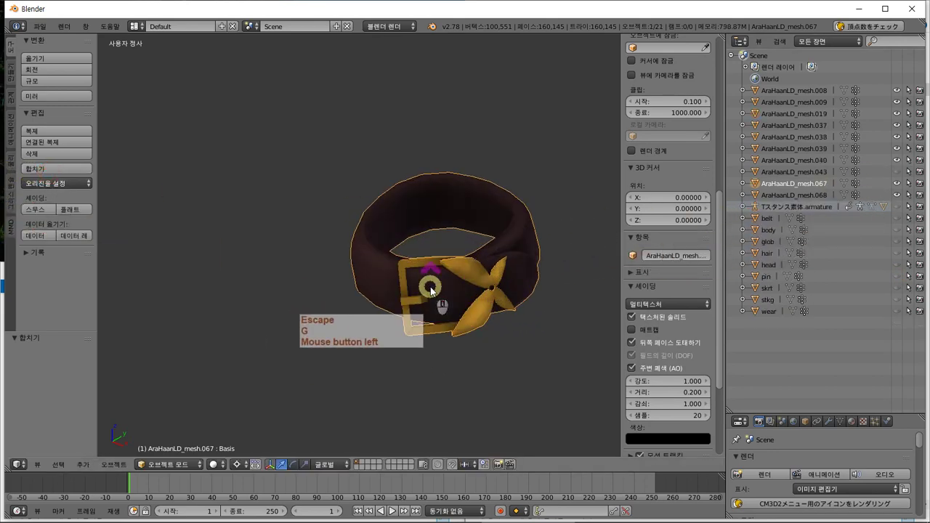
{"action": "middle_click_drag", "start_coordinate": [429, 284], "coordinate": [396, 280]}
{"action": "middle_click", "coordinate": [408, 282]}
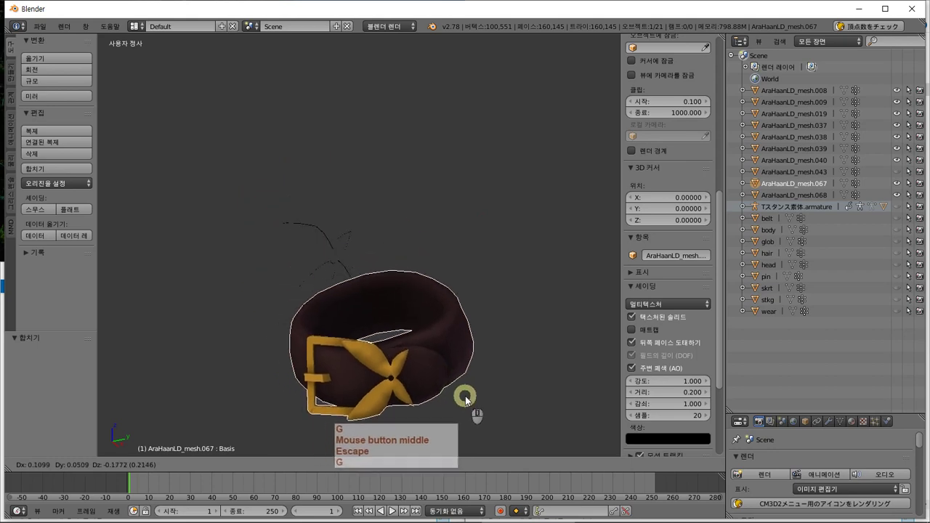
{"action": "key", "text": "Escape"}
- Box-select the collar area to include AraHaanLD_mesh.068, check it with a cancelled trial move, and join it into AraHaanLD_mesh.067
{"action": "middle_click_drag", "start_coordinate": [335, 285], "coordinate": [326, 259]}
{"action": "key", "text": "Escape"}
{"action": "key", "text": "g"}
{"action": "key", "text": "b"}
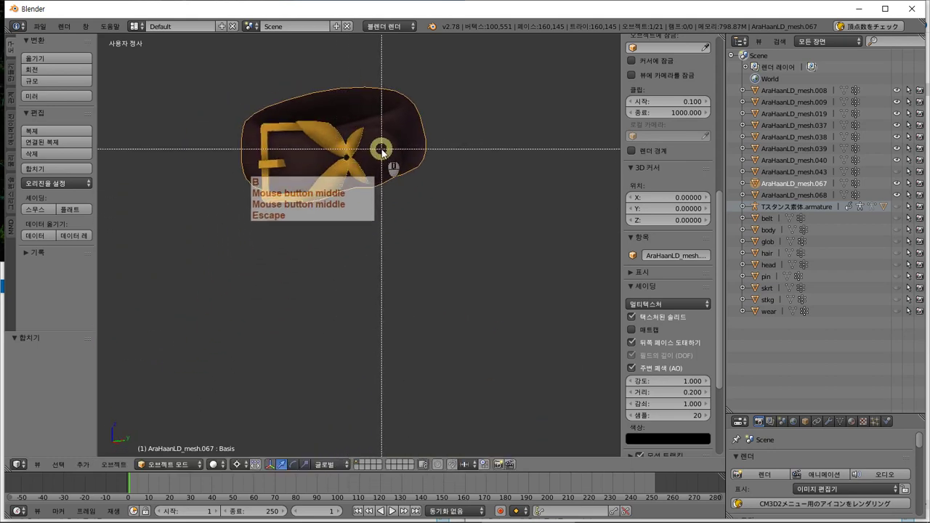
{"action": "key", "text": "b"}
{"action": "left_click_drag", "start_coordinate": [422, 109], "coordinate": [282, 262]}
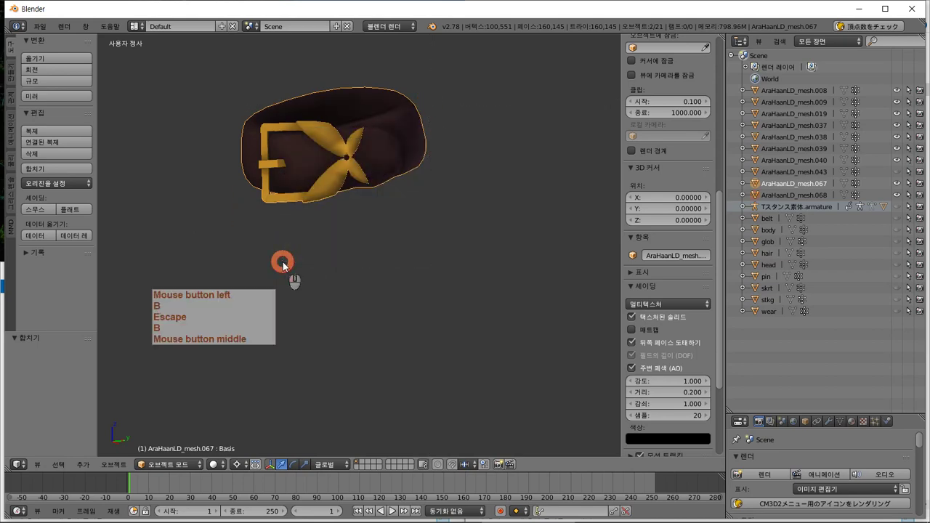
{"action": "key", "text": "g"}
{"action": "key", "text": "Escape"}
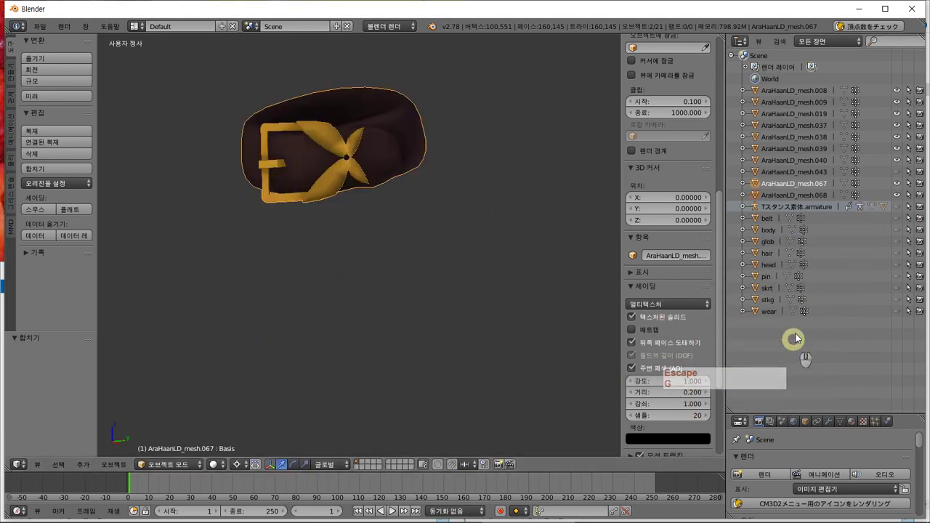
{"action": "left_click", "coordinate": [44, 170]}
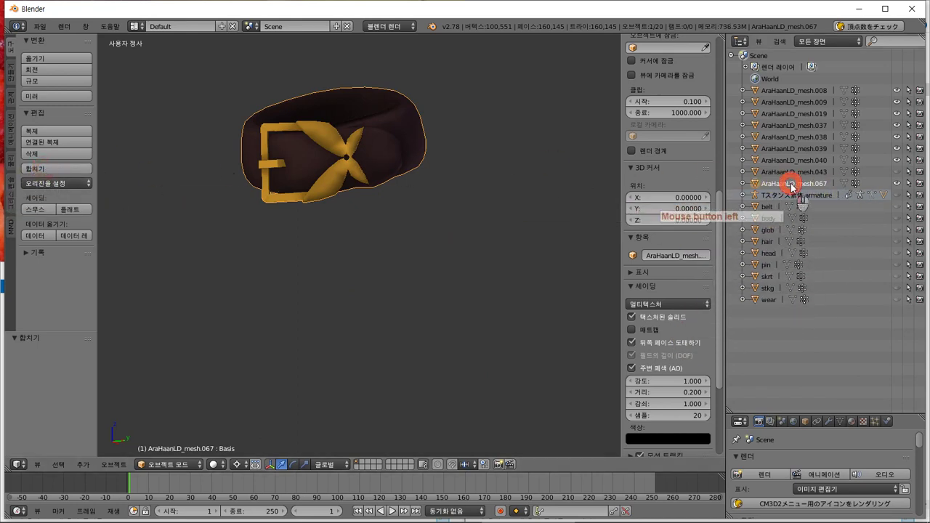
- Rename the joined collar mesh AraHaanLD_mesh.067 as neck and hide it
{"action": "double_click", "coordinate": [792, 184]}
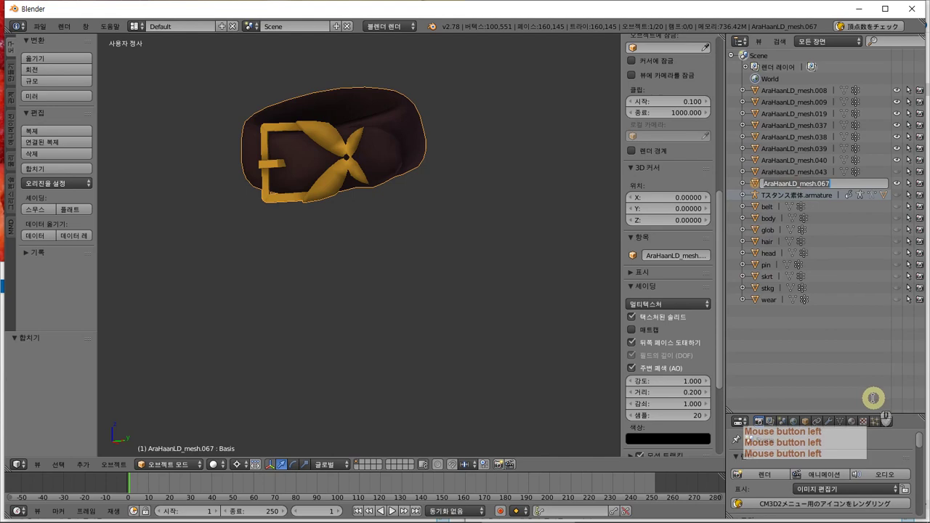
{"action": "type", "text": "ne"}
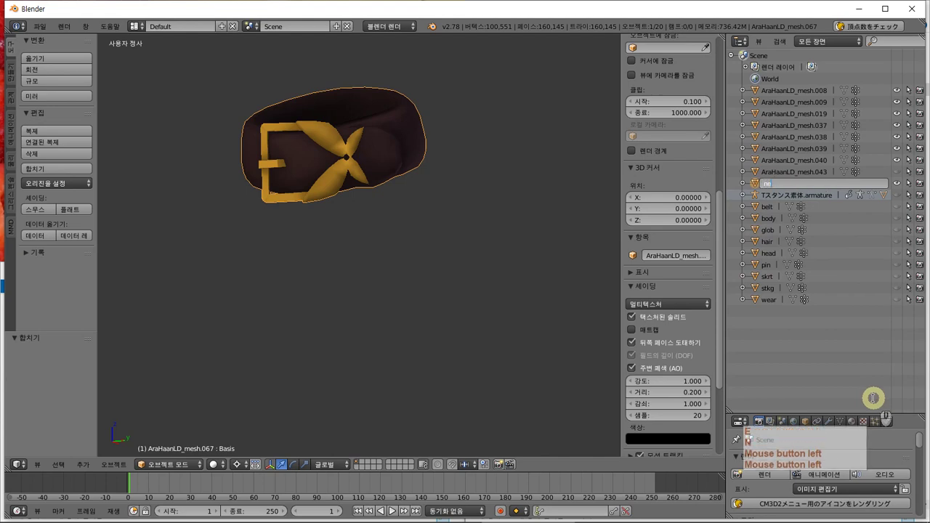
{"action": "type", "text": "ck"}
{"action": "key", "text": "Return"}
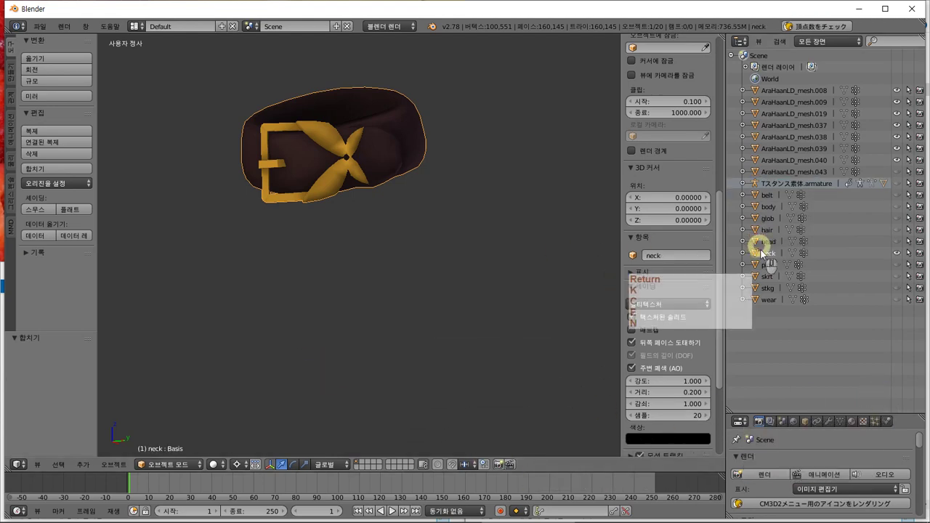
{"action": "left_click", "coordinate": [896, 253]}
{"action": "left_click", "coordinate": [393, 284]}
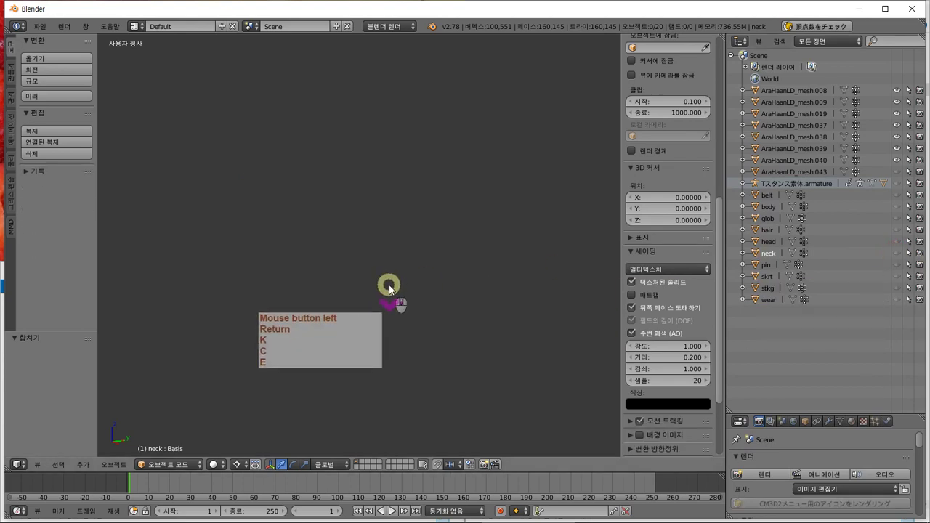
- Select the boot meshes AraHaanLD_mesh.037, .038 and .039 together, join them, and check the result with a cancelled trial move
{"action": "middle_click_drag", "start_coordinate": [387, 292], "coordinate": [422, 292]}
{"action": "right_click", "coordinate": [353, 372]}
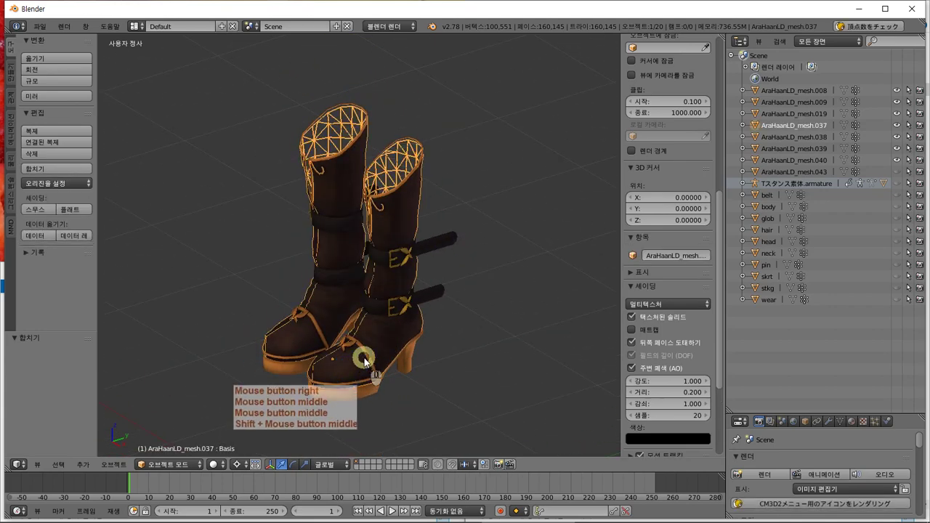
{"action": "right_click", "coordinate": [424, 297], "text": "shift"}
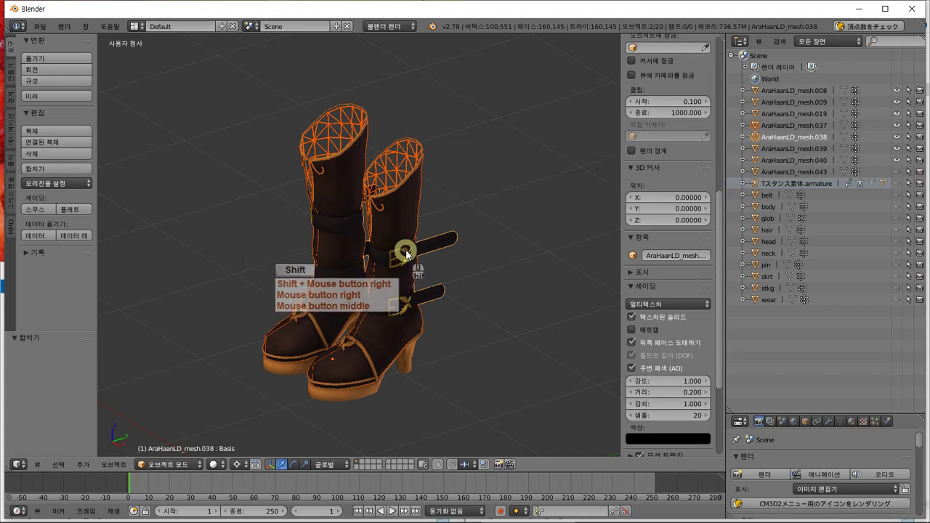
{"action": "left_click", "coordinate": [59, 169]}
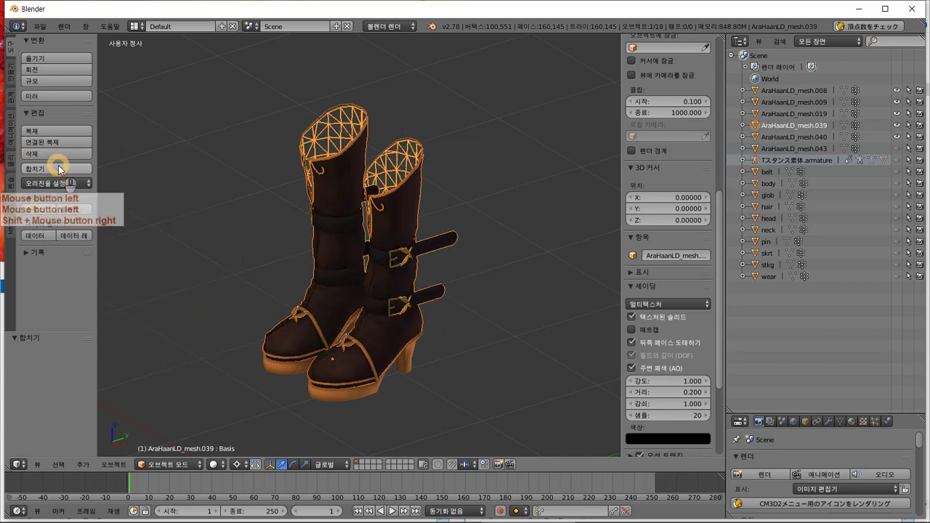
{"action": "key", "text": "g"}
{"action": "key", "text": "Escape"}
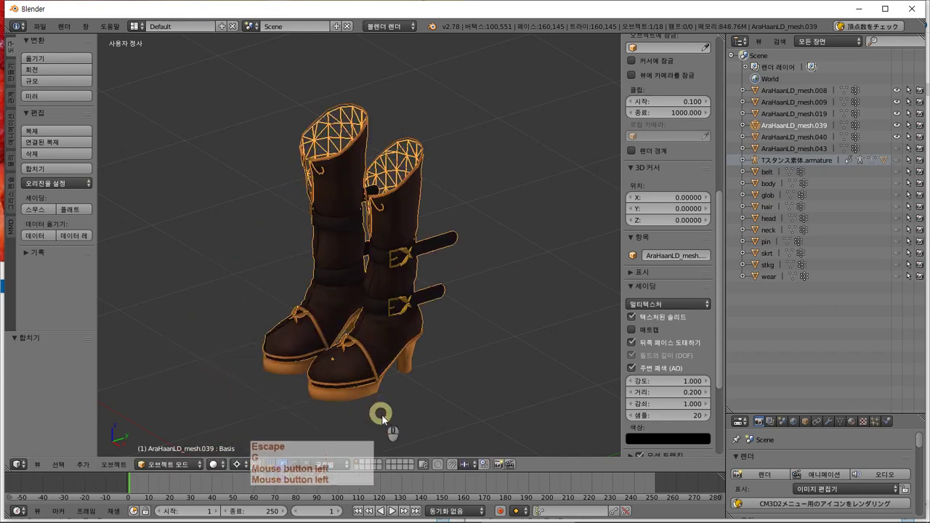
- Add the boot mesh AraHaanLD_mesh.009 to the selection, join it with the boots, and check for leftover parts with cancelled trial moves
{"action": "right_click", "coordinate": [403, 372], "text": "shift"}
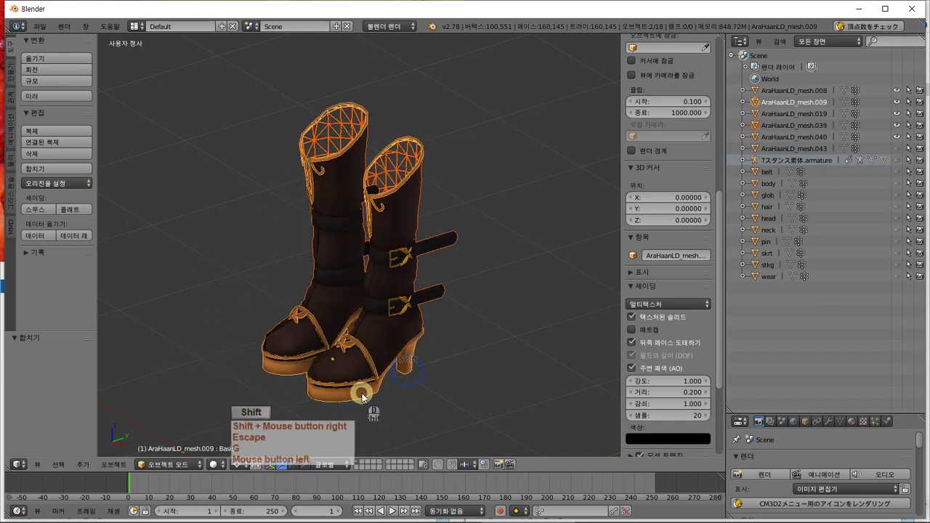
{"action": "left_click", "coordinate": [68, 168]}
{"action": "key", "text": "g"}
{"action": "key", "text": "Escape"}
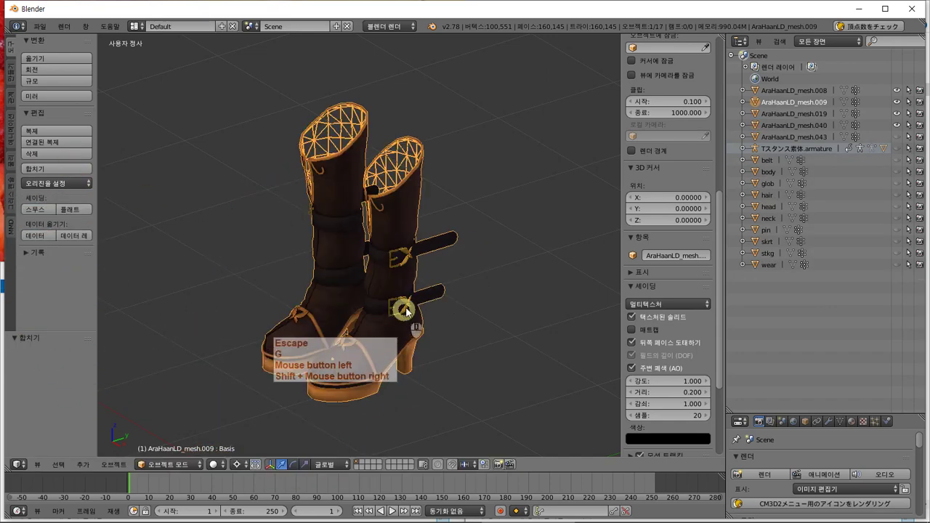
{"action": "key", "text": "g"}
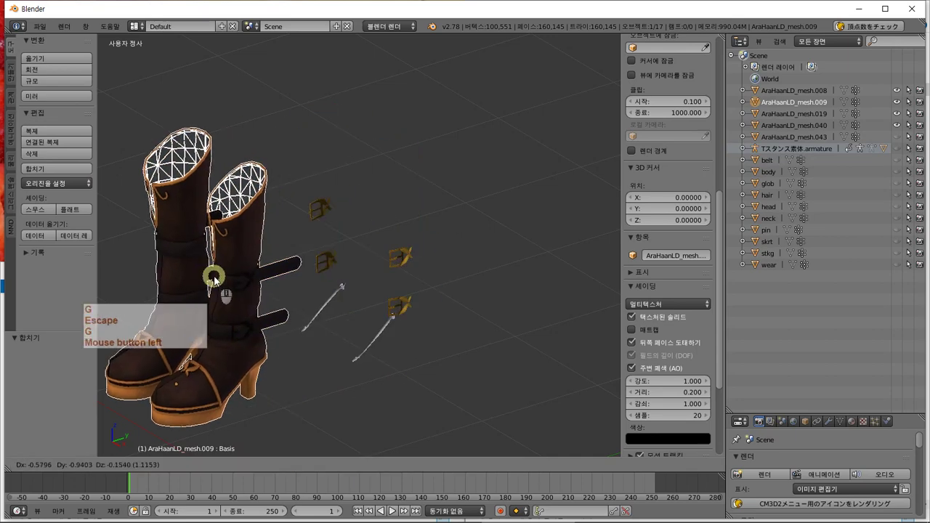
{"action": "key", "text": "Escape"}
- Add the boot buckles AraHaanLD_mesh.008 to the selection, join them with the boots, and check the result with cancelled trial moves
{"action": "right_click", "coordinate": [406, 251], "text": "shift"}
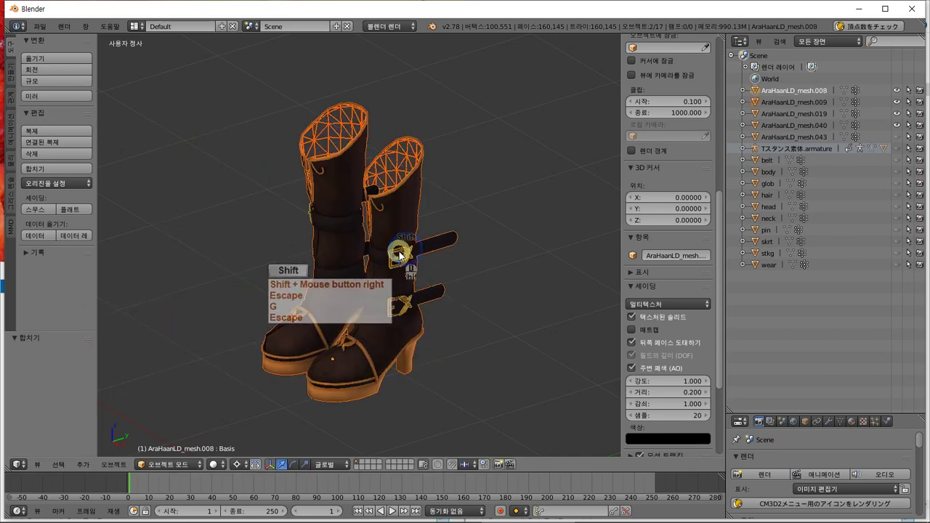
{"action": "left_click", "coordinate": [72, 172]}
{"action": "key", "text": "g"}
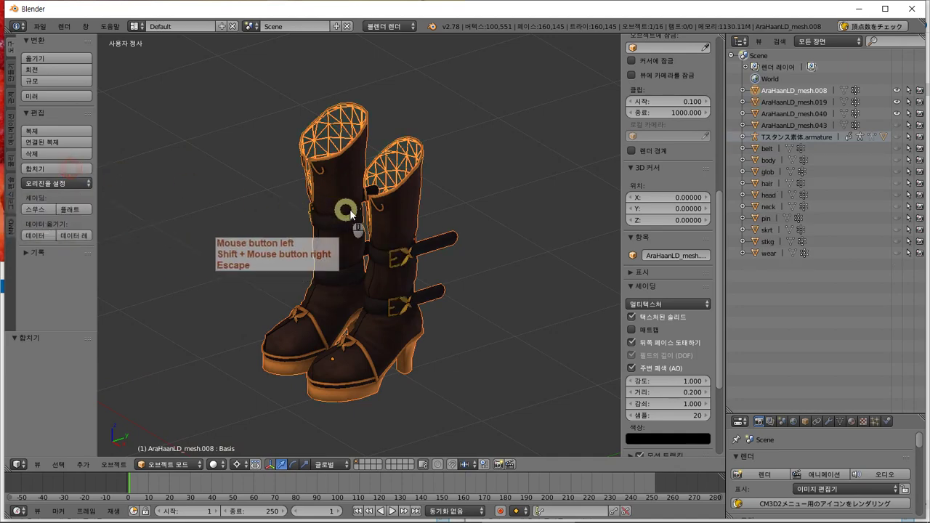
{"action": "key", "text": "Escape"}
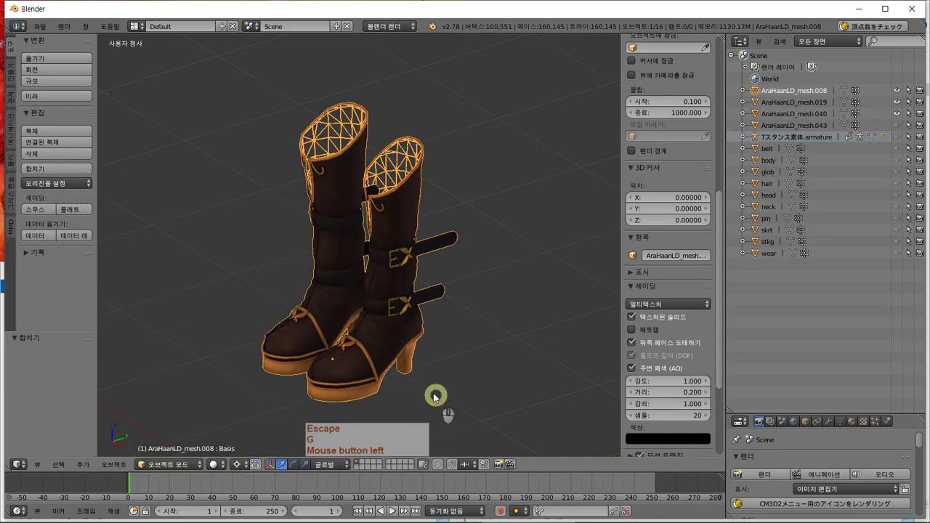
{"action": "middle_click_drag", "start_coordinate": [436, 395], "coordinate": [326, 284]}
{"action": "key", "text": "g"}
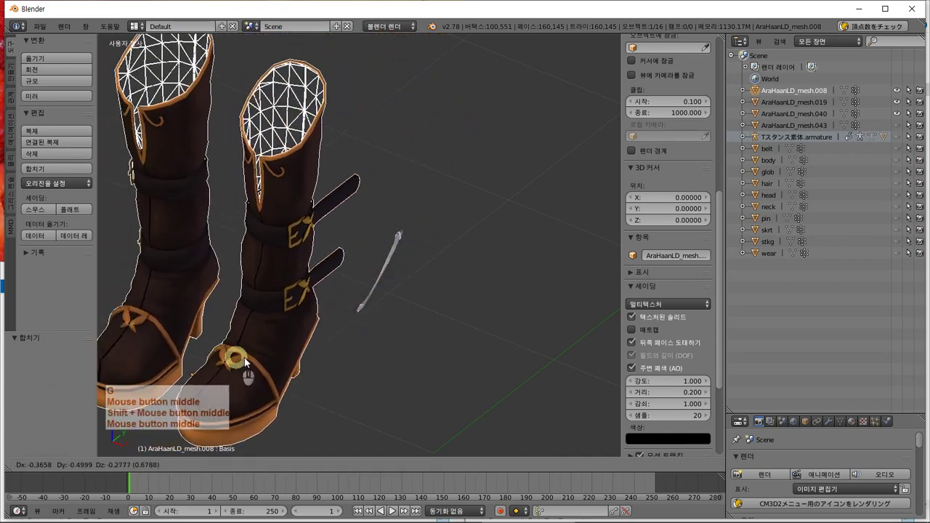
{"action": "key", "text": "Escape"}
- Check the joined boots from the front, side and back for leftover separate parts, using cancelled trial moves
{"action": "middle_click_drag", "start_coordinate": [420, 329], "coordinate": [330, 283]}
{"action": "key", "text": "g"}
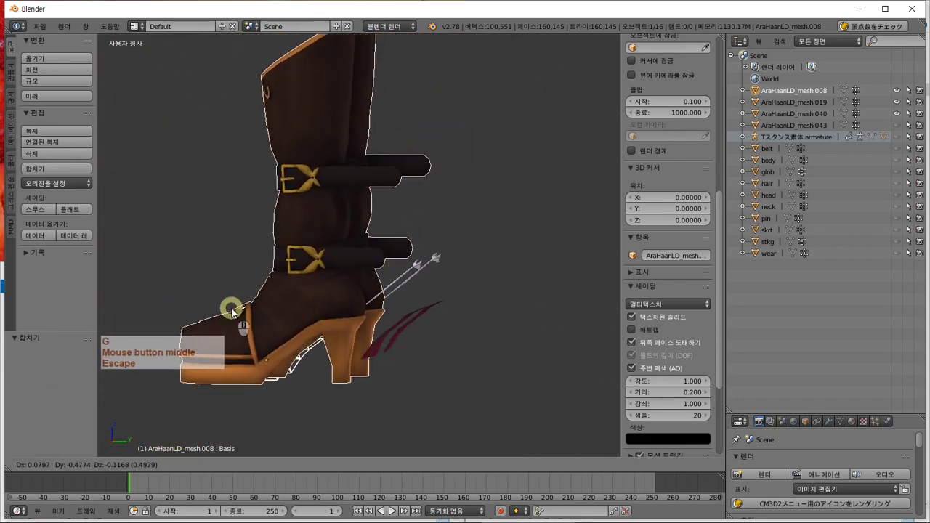
{"action": "key", "text": "Escape"}
{"action": "middle_click_drag", "start_coordinate": [385, 216], "coordinate": [272, 215]}
{"action": "key", "text": "g"}
{"action": "key", "text": "Escape"}
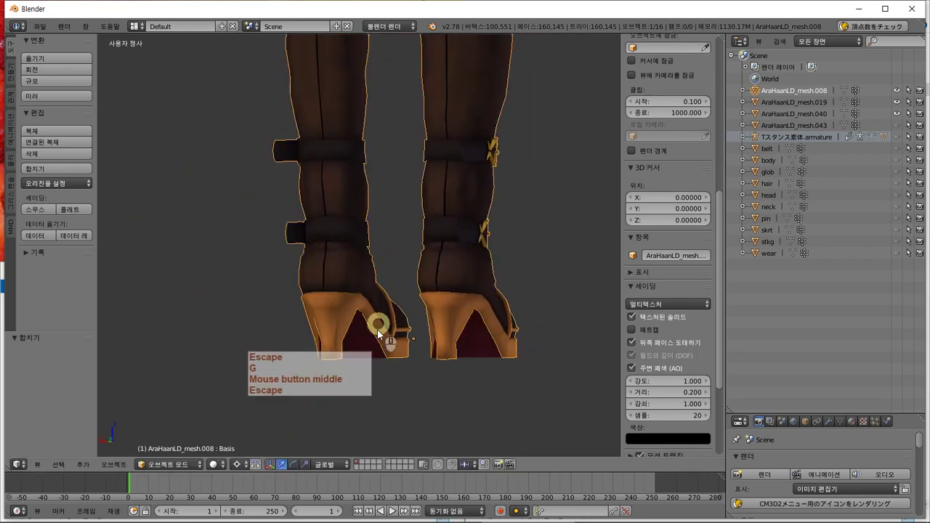
- Add the boot sole mesh AraHaanLD_mesh.040 to the boots selection, check it with cancelled trial moves, and join the meshes
{"action": "left_click", "coordinate": [365, 348], "text": "shift"}
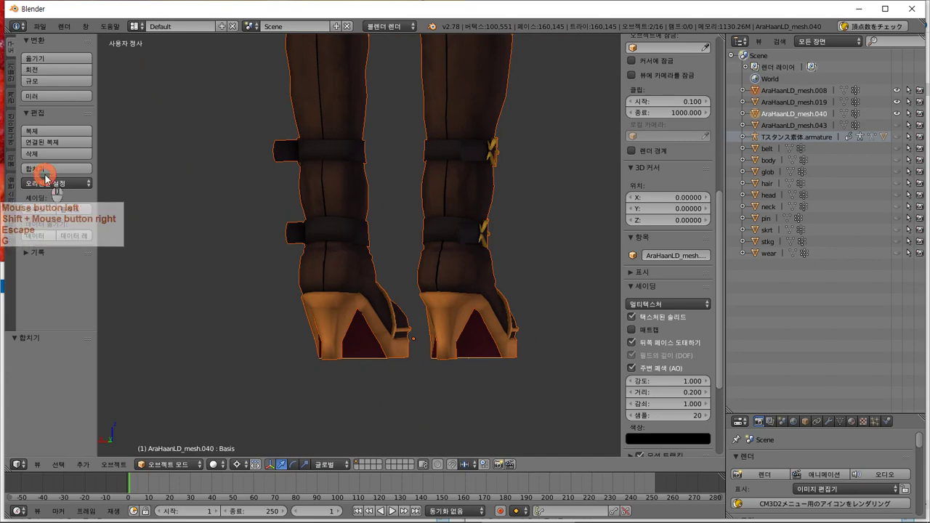
{"action": "middle_click_drag", "start_coordinate": [363, 276], "coordinate": [395, 276]}
{"action": "key", "text": "g"}
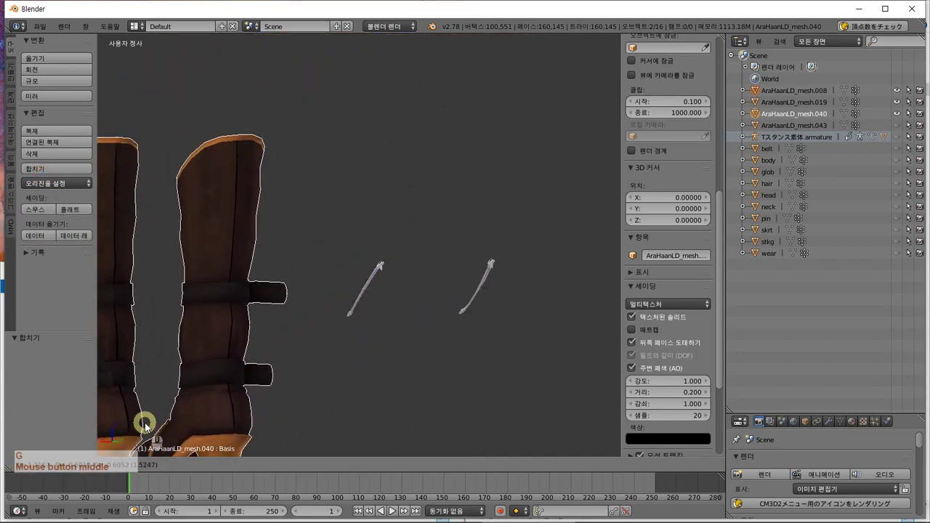
{"action": "key", "text": "Escape"}
{"action": "middle_click_drag", "start_coordinate": [454, 320], "coordinate": [909, 166]}
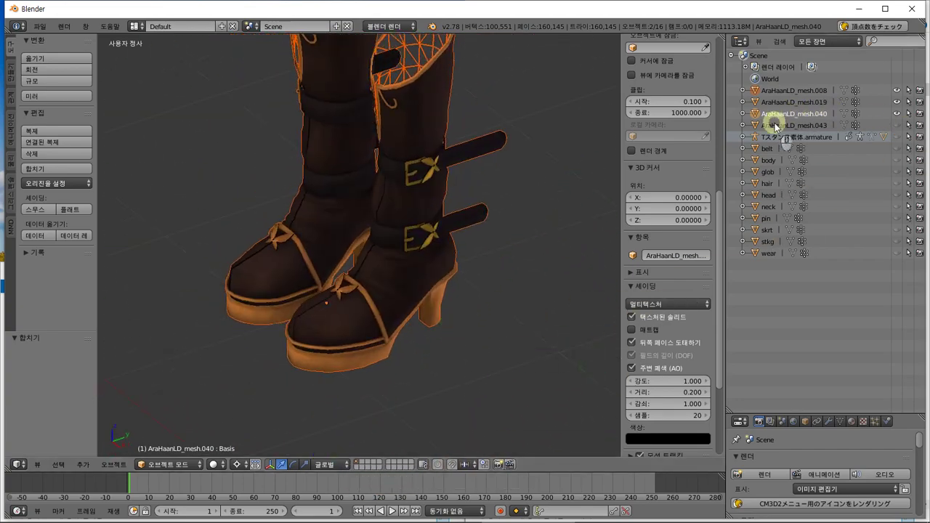
{"action": "middle_click_drag", "start_coordinate": [409, 279], "coordinate": [602, 332]}
{"action": "key", "text": "g"}
{"action": "key", "text": "Escape"}
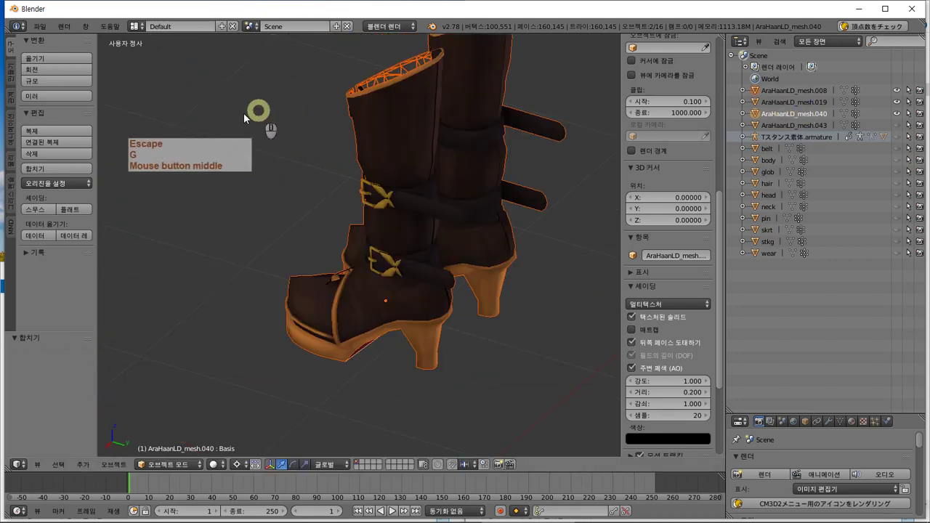
{"action": "left_click", "coordinate": [63, 172]}
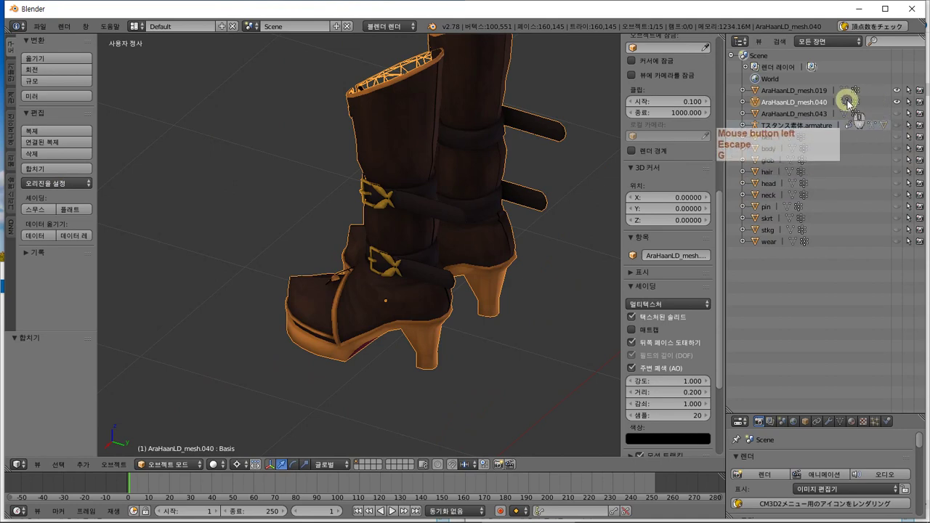
- Rename the joined boots mesh AraHaanLD_mesh.040 as shos and hide it
{"action": "left_click", "coordinate": [898, 102]}
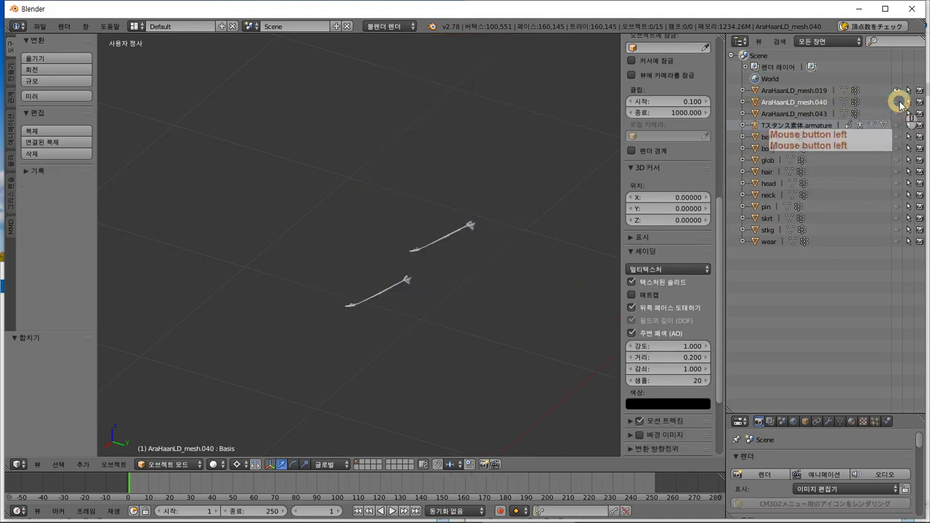
{"action": "left_click", "coordinate": [899, 102]}
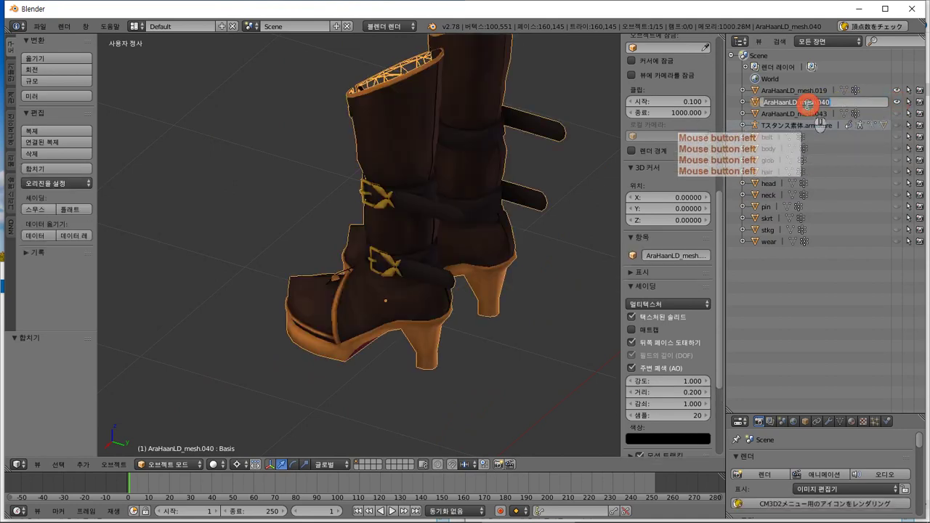
{"action": "double_click", "coordinate": [808, 103]}
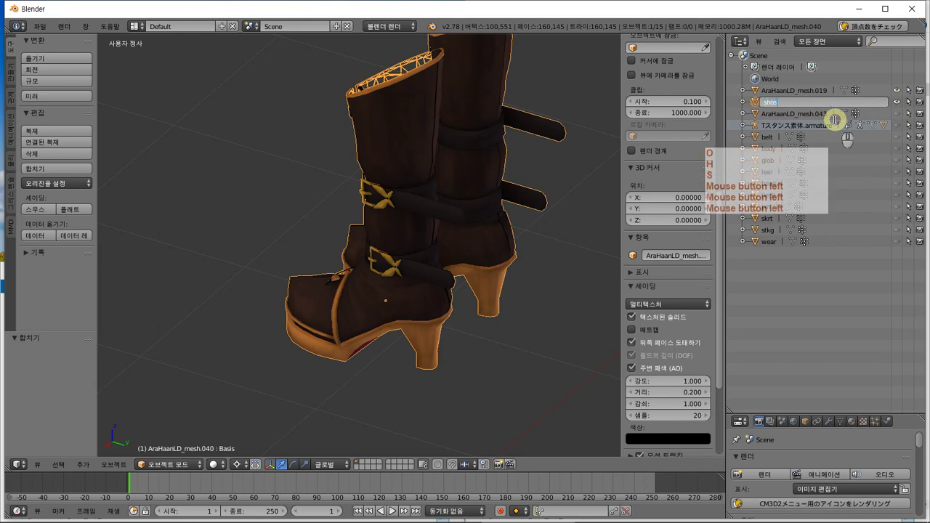
{"action": "type", "text": "shos"}
{"action": "key", "text": "Return"}
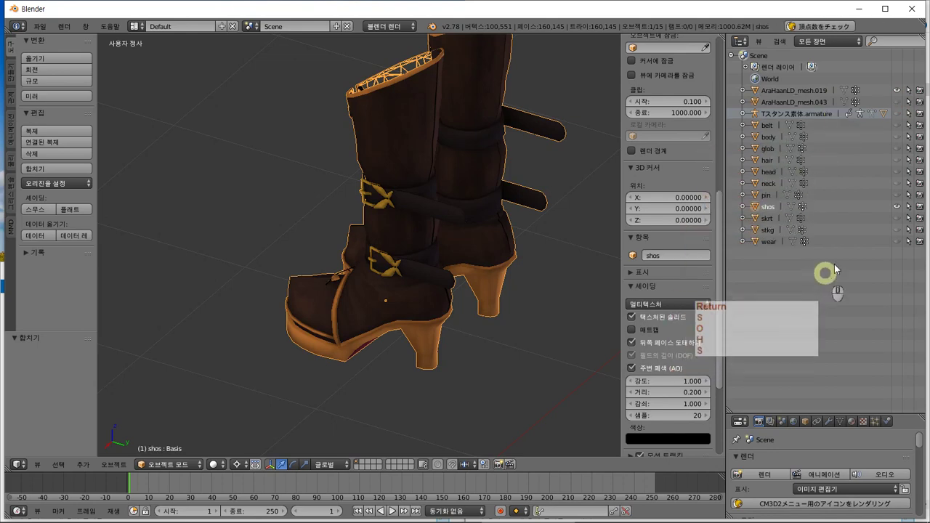
{"action": "left_click", "coordinate": [897, 206]}
- Examine the remaining thin pieces up close, temporarily showing the stkg mesh to compare their placement
{"action": "middle_click_drag", "start_coordinate": [367, 333], "coordinate": [509, 332]}
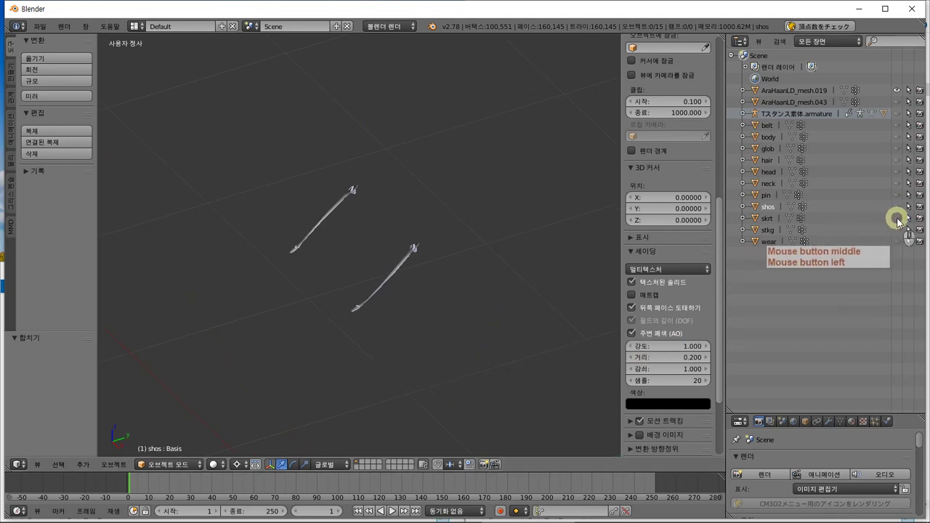
{"action": "left_click", "coordinate": [897, 229]}
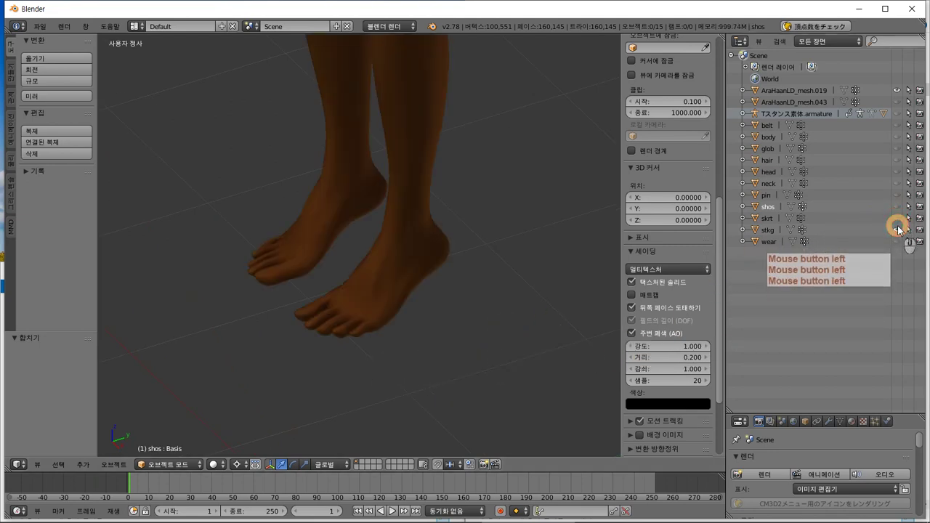
{"action": "middle_click_drag", "start_coordinate": [346, 311], "coordinate": [496, 271]}
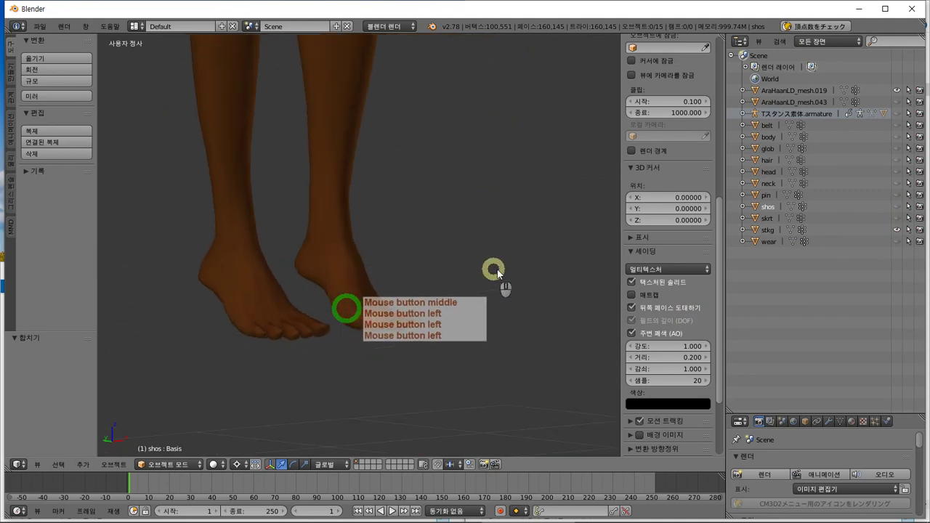
{"action": "left_click", "coordinate": [899, 230]}
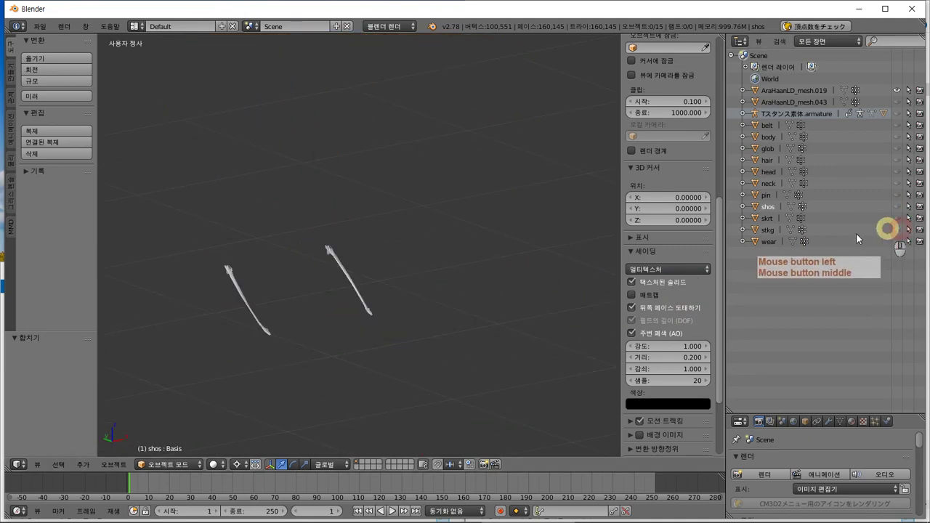
{"action": "scroll", "coordinate": [349, 308], "scroll_direction": "up", "scroll_amount": 3}
{"action": "middle_click_drag", "start_coordinate": [349, 308], "coordinate": [459, 243], "text": "shift"}
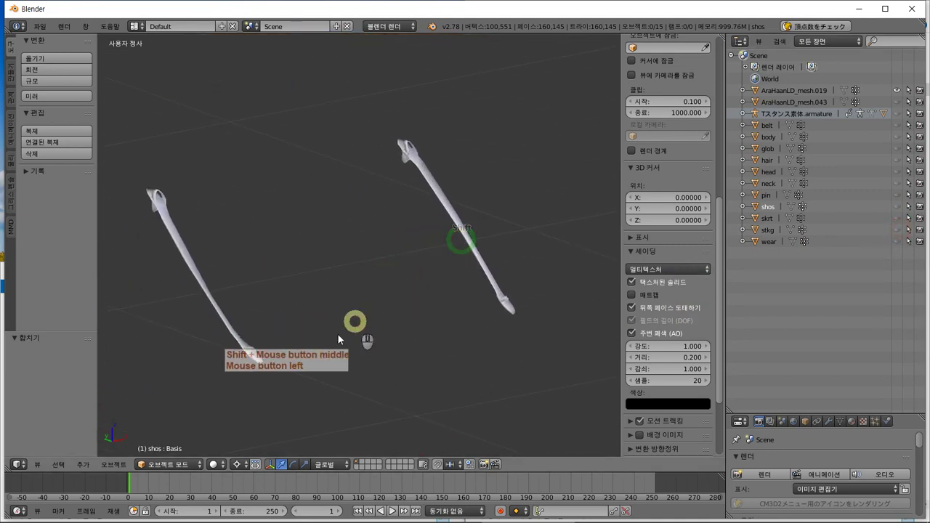
{"action": "middle_click_drag", "start_coordinate": [338, 339], "coordinate": [450, 312], "text": "shift"}
{"action": "scroll", "coordinate": [356, 314], "scroll_direction": "up", "scroll_amount": 3}
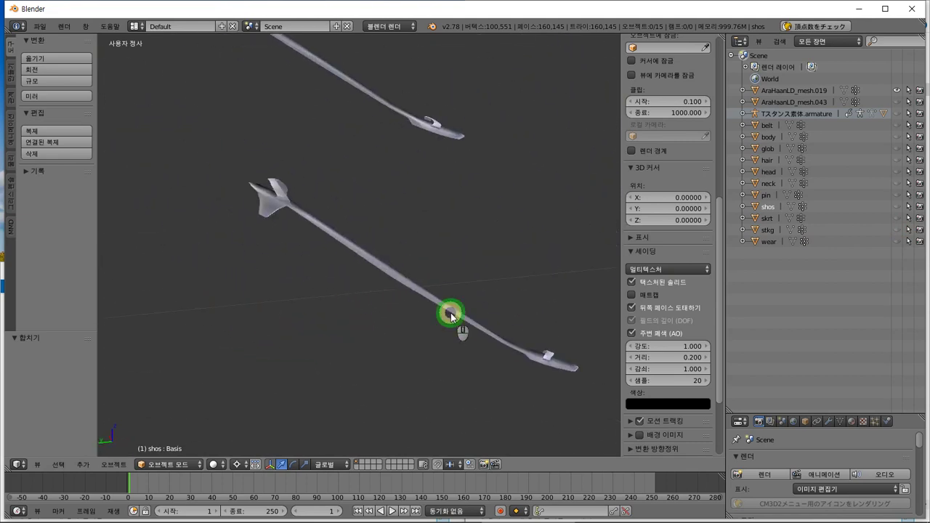
- Show the shos mesh and inspect the heels and soles for where the thin pieces belong
{"action": "left_click", "coordinate": [895, 207]}
{"action": "left_click", "coordinate": [388, 258]}
{"action": "scroll", "coordinate": [388, 256], "scroll_direction": "down", "scroll_amount": 3}
{"action": "middle_click_drag", "start_coordinate": [388, 256], "coordinate": [422, 199]}
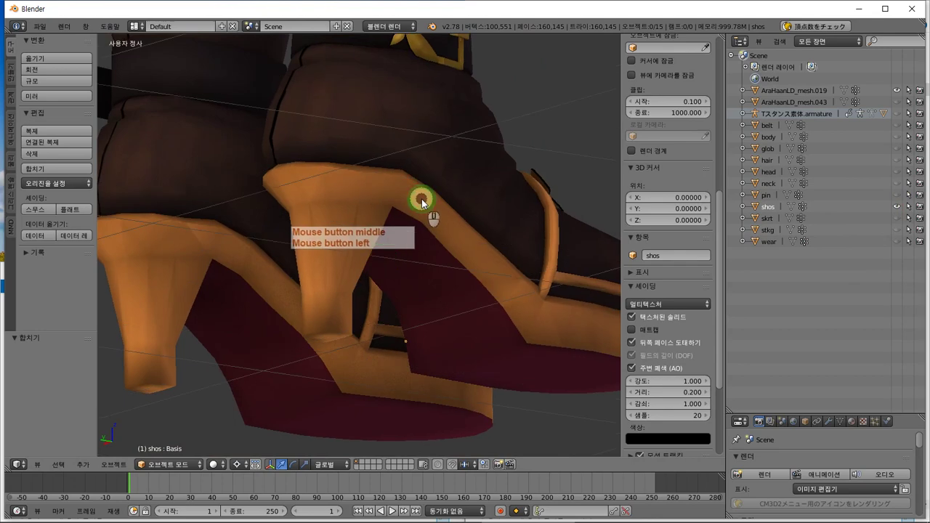
- Write the note 뭐니 in a new Notepad++ document placed beside the model, and return to Blender
{"action": "key", "text": "alt+Tab"}
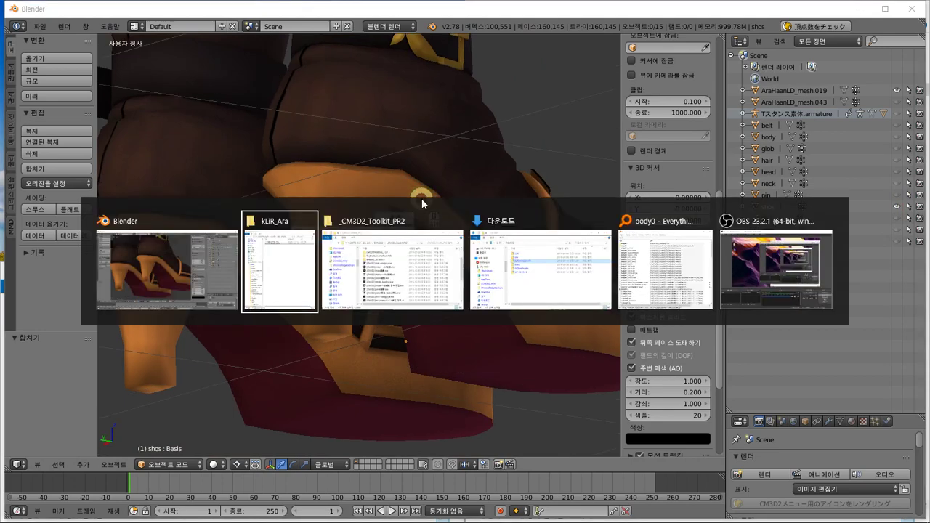
{"action": "key", "text": "super"}
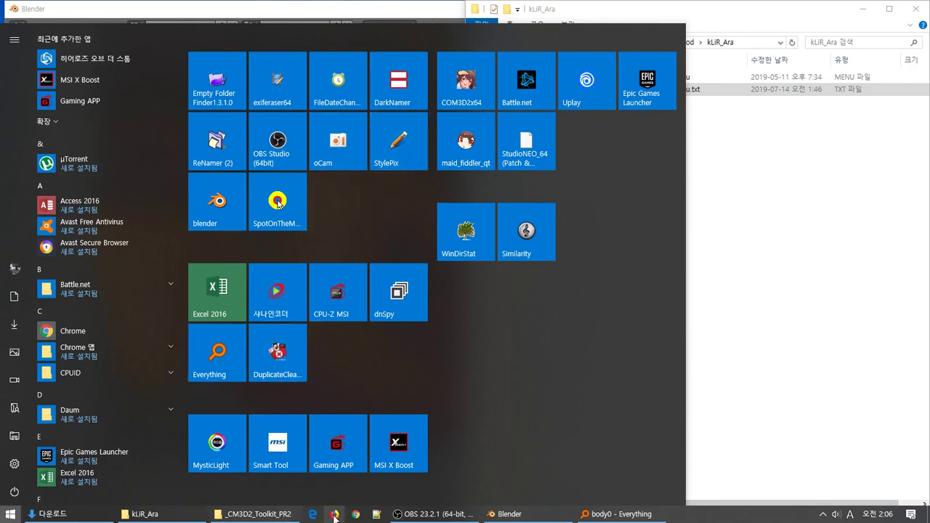
{"action": "left_click", "coordinate": [376, 513]}
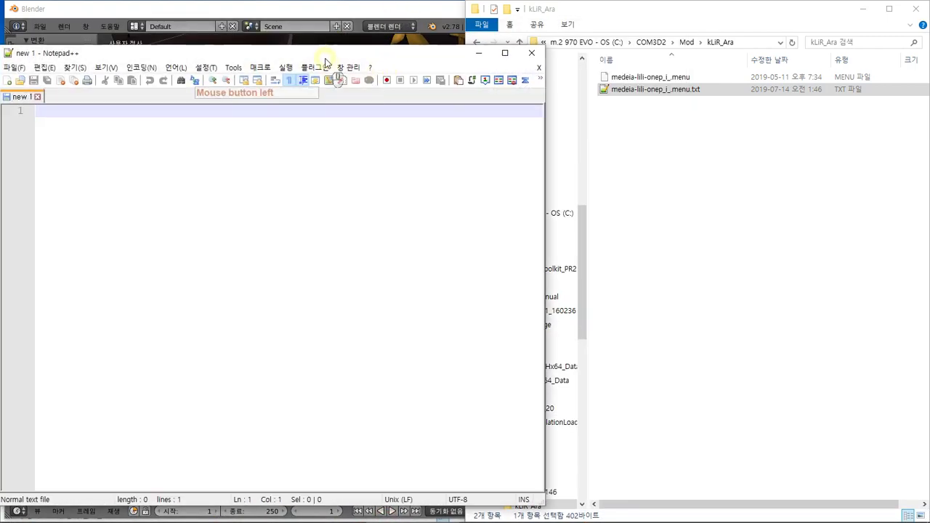
{"action": "left_click_drag", "start_coordinate": [326, 58], "coordinate": [927, 519]}
{"action": "left_click", "coordinate": [656, 446]}
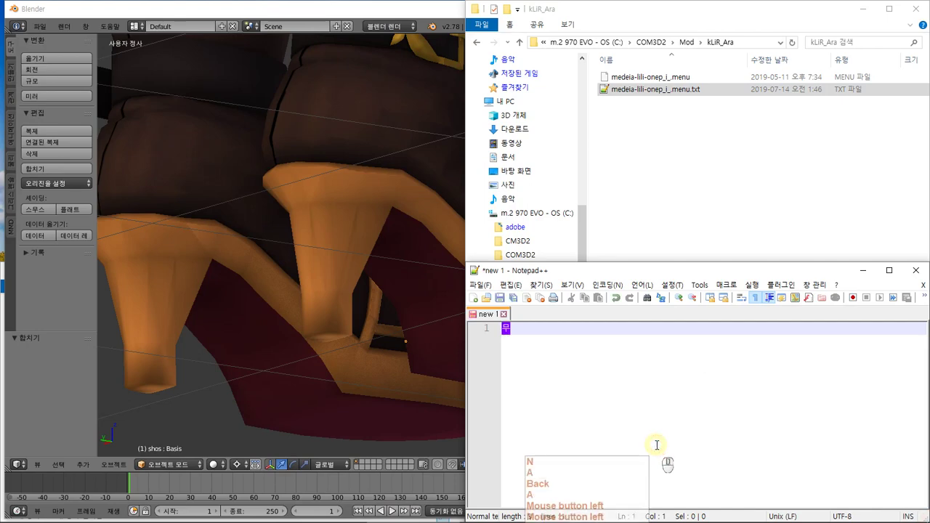
{"action": "type", "text": "jsl"}
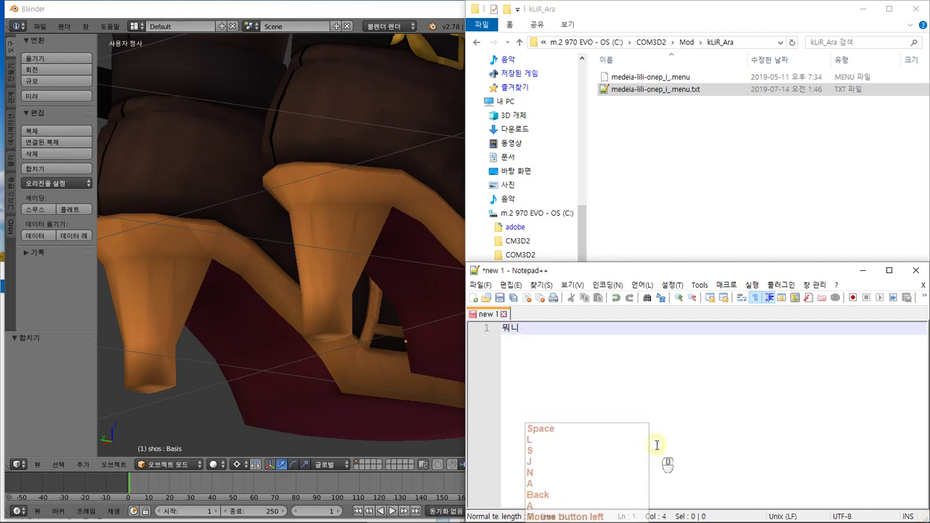
{"action": "left_click", "coordinate": [439, 3]}
- Select the shos boots, inspect them from the front, and hide them again
{"action": "scroll", "coordinate": [451, 285], "scroll_direction": "up", "scroll_amount": 2}
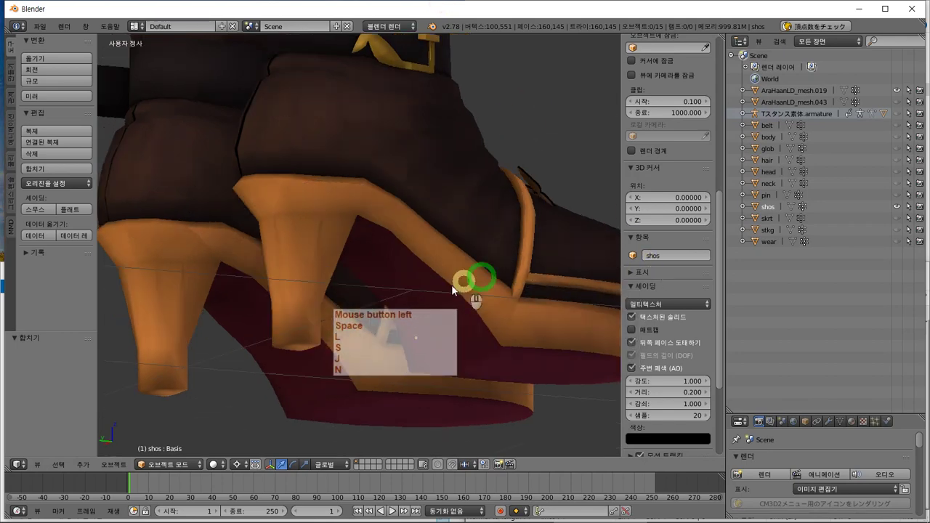
{"action": "middle_click_drag", "start_coordinate": [451, 285], "coordinate": [357, 308]}
{"action": "right_click", "coordinate": [384, 305]}
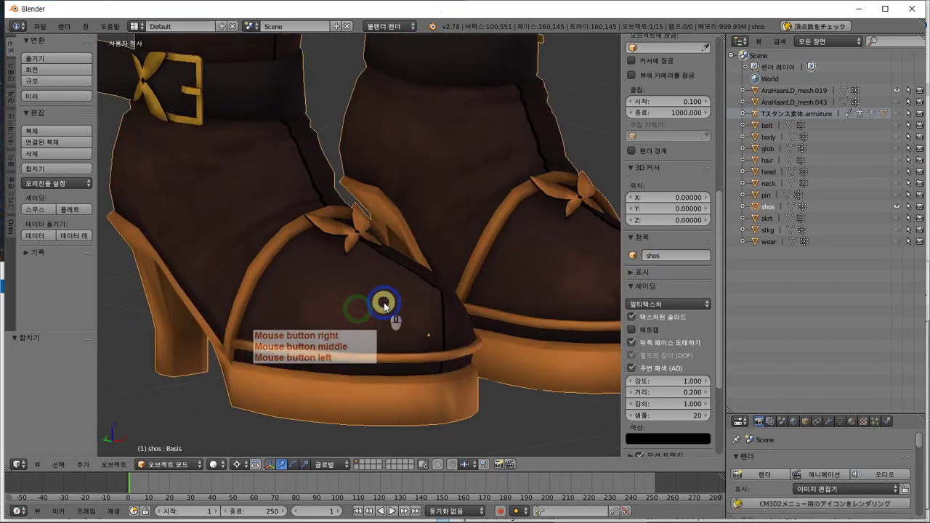
{"action": "left_click", "coordinate": [896, 206]}
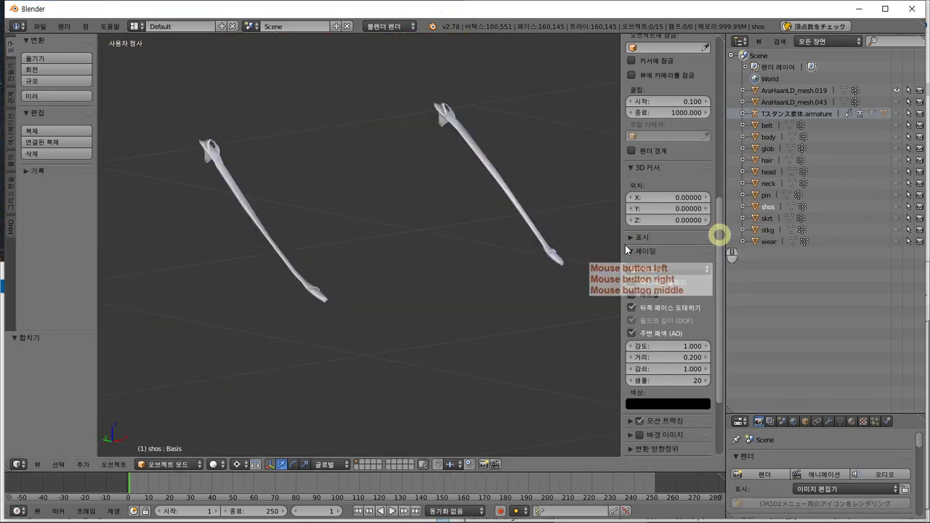
- Select the thin pieces AraHaanLD_mesh.019, examine them from several angles, and hide them
{"action": "middle_click_drag", "start_coordinate": [267, 267], "coordinate": [400, 289]}
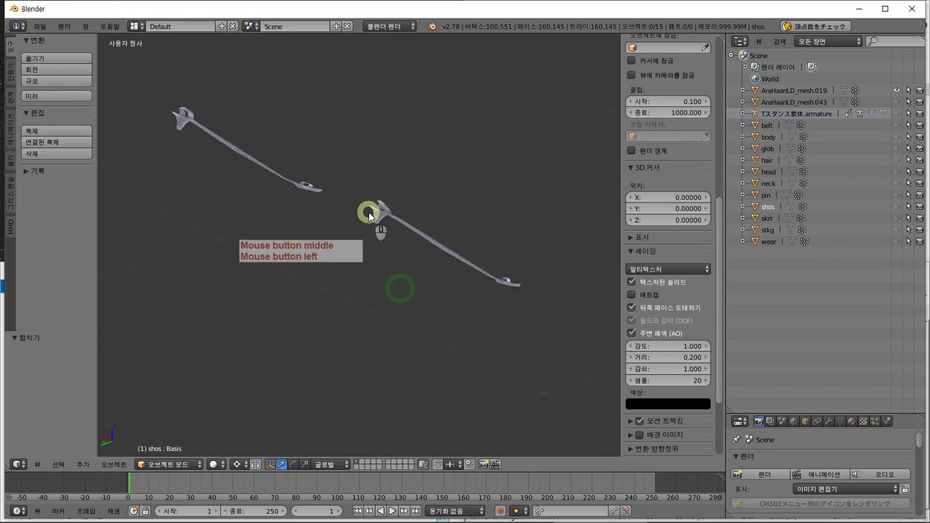
{"action": "right_click", "coordinate": [371, 211]}
{"action": "scroll", "coordinate": [382, 209], "scroll_direction": "up", "scroll_amount": 4}
{"action": "middle_click_drag", "start_coordinate": [385, 215], "coordinate": [289, 205]}
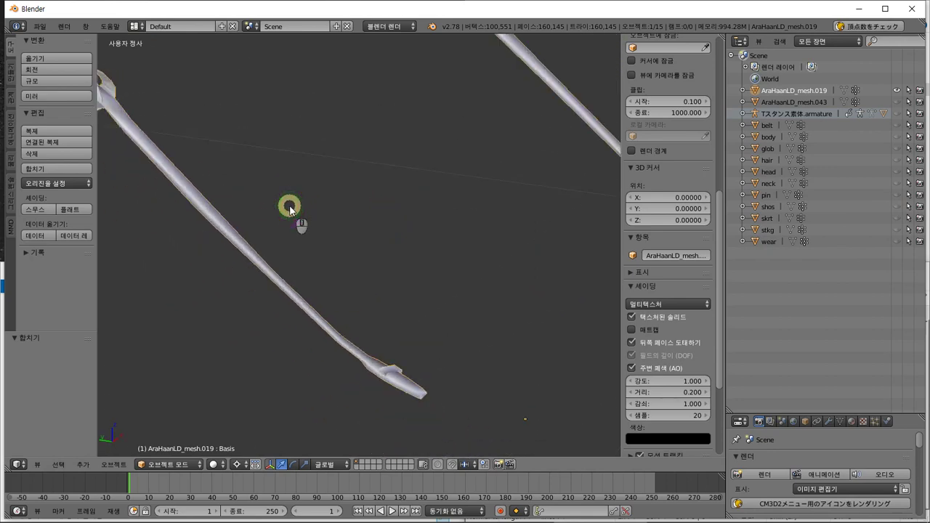
{"action": "scroll", "coordinate": [289, 205], "scroll_direction": "down", "scroll_amount": 5}
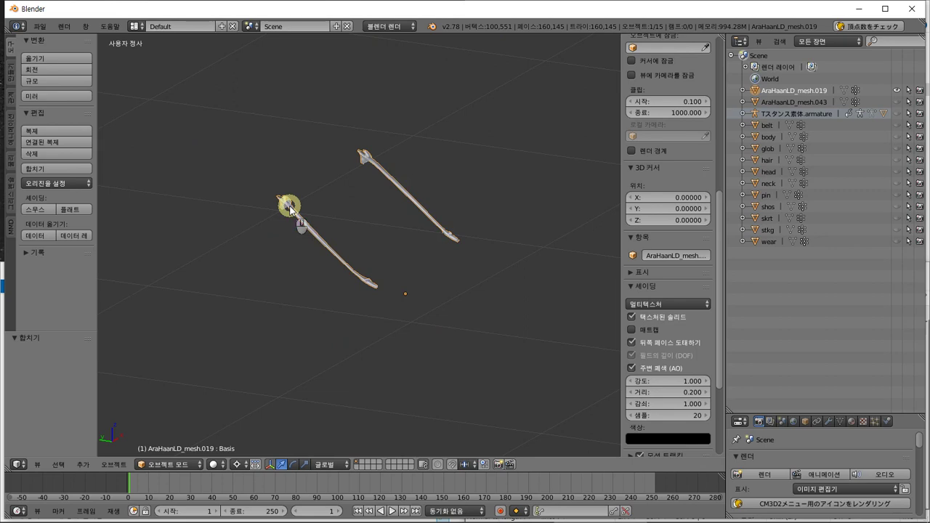
{"action": "scroll", "coordinate": [290, 202], "scroll_direction": "down", "scroll_amount": 4}
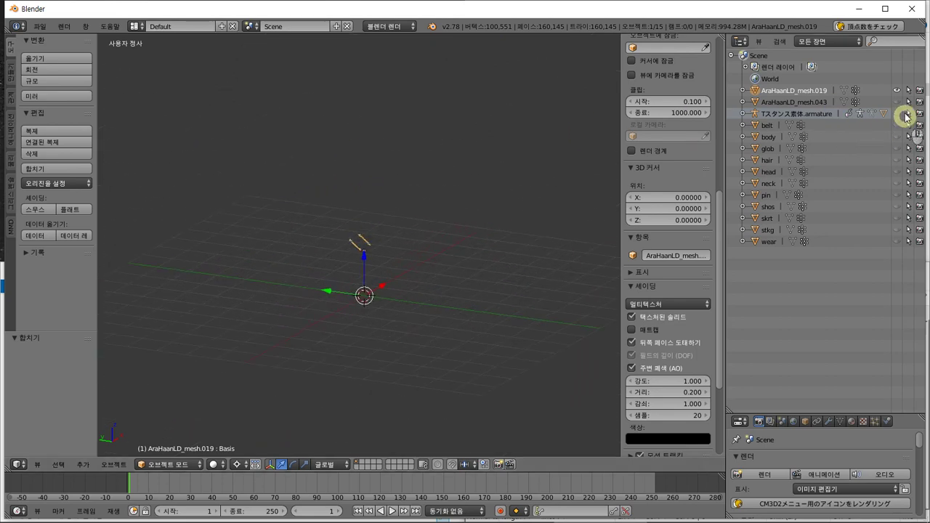
{"action": "left_click", "coordinate": [894, 91]}
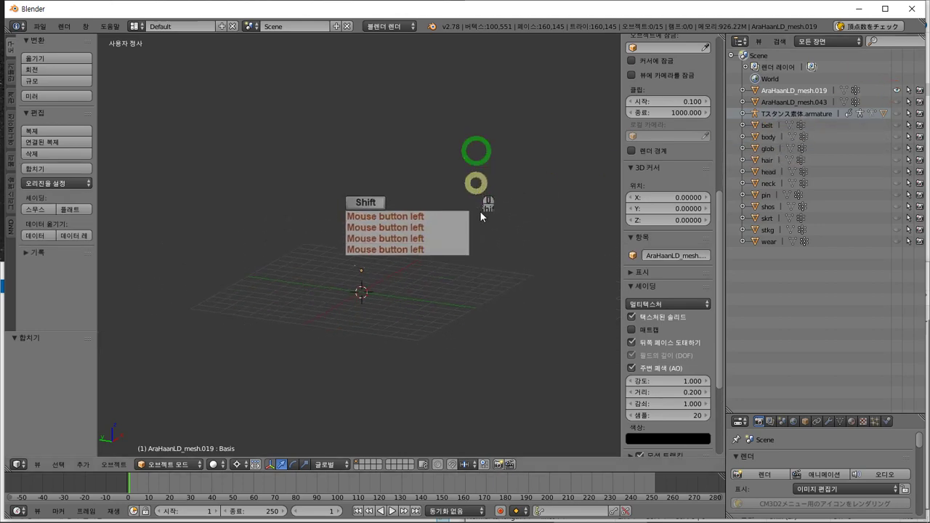
{"action": "mouse_move", "coordinate": [480, 211]}
{"action": "middle_mouse_down", "text": "shift"}
{"action": "mouse_move", "coordinate": [460, 173]}
{"action": "mouse_move", "coordinate": [480, 204]}
{"action": "mouse_move", "coordinate": [494, 201]}
{"action": "middle_mouse_up", "text": "shift"}
{"action": "left_click", "coordinate": [901, 90]}
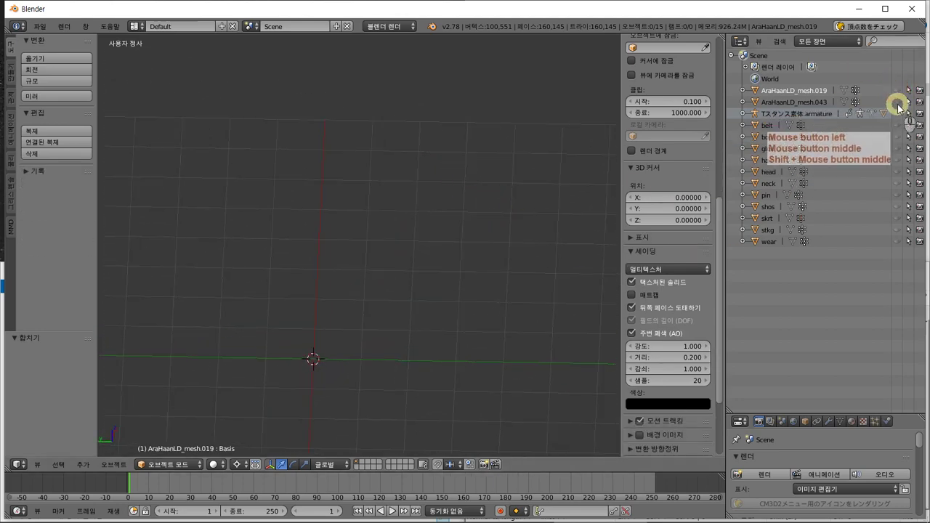
- Rename the underwear mesh AraHaanLD_mesh.043 as pant and hide it
{"action": "middle_click_drag", "start_coordinate": [450, 240], "coordinate": [448, 219]}
{"action": "left_click", "coordinate": [806, 103]}
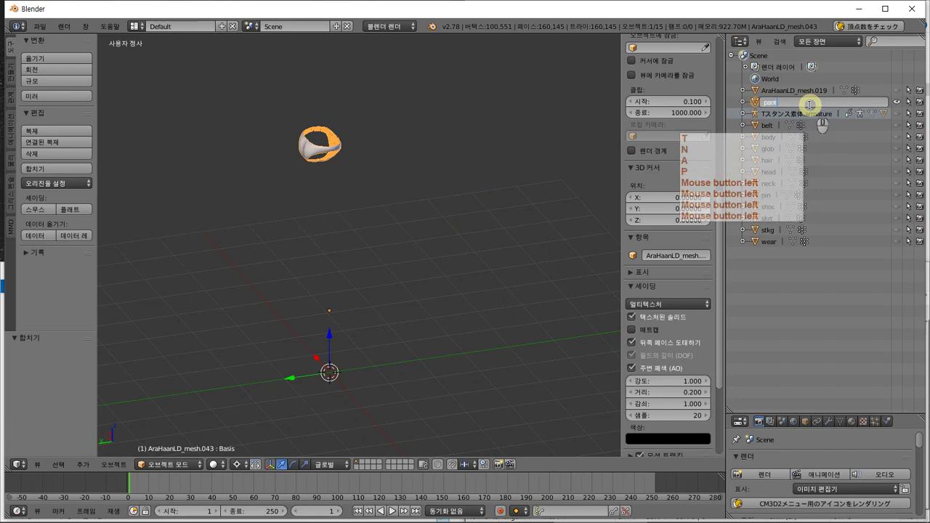
{"action": "type", "text": "pant"}
{"action": "key", "text": "Return"}
{"action": "middle_click_drag", "start_coordinate": [545, 276], "coordinate": [492, 269]}
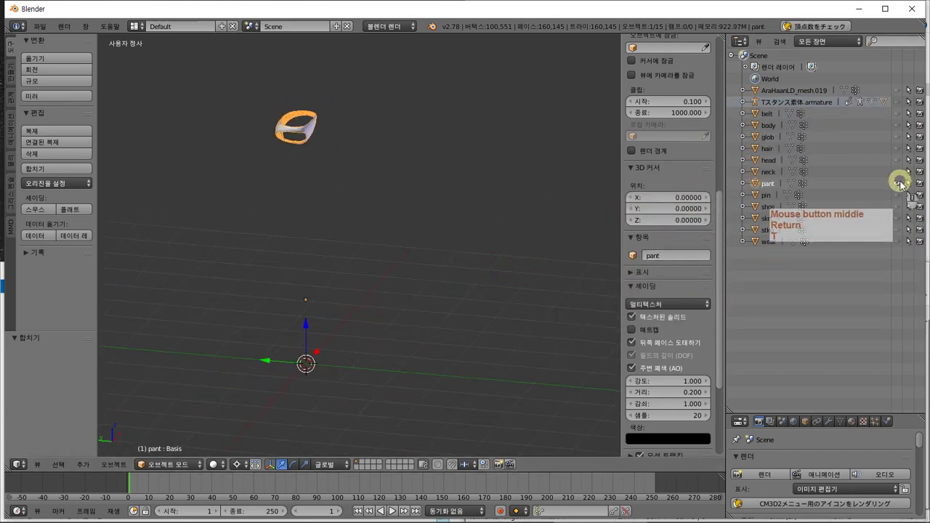
{"action": "left_click", "coordinate": [899, 183]}
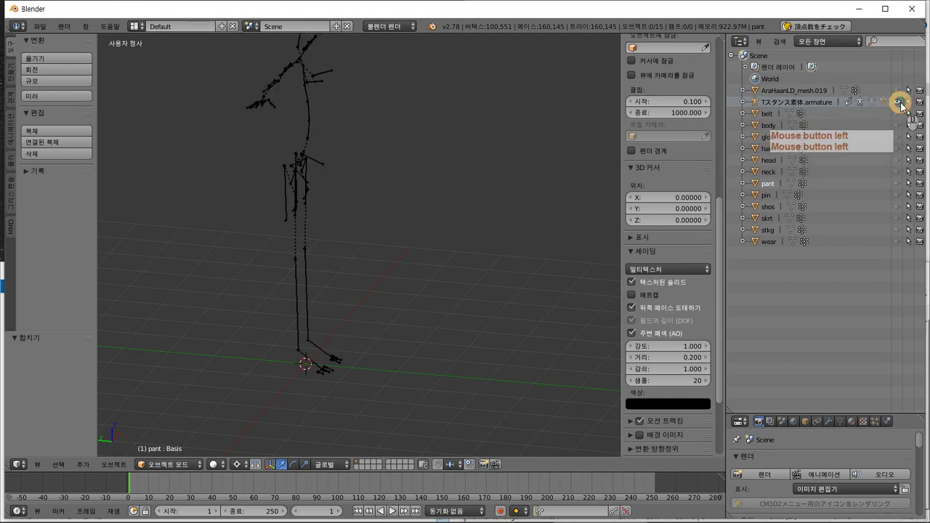
- Show the Tスタンス素体 body mesh under its armature and turn off textured solid display
{"action": "left_click", "coordinate": [744, 103]}
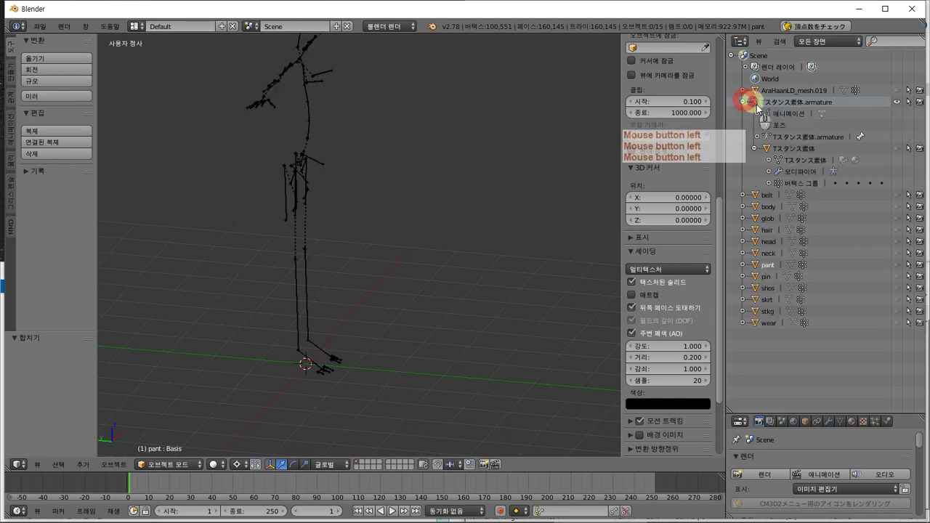
{"action": "left_click", "coordinate": [899, 149]}
{"action": "middle_click_drag", "start_coordinate": [509, 166], "coordinate": [446, 153]}
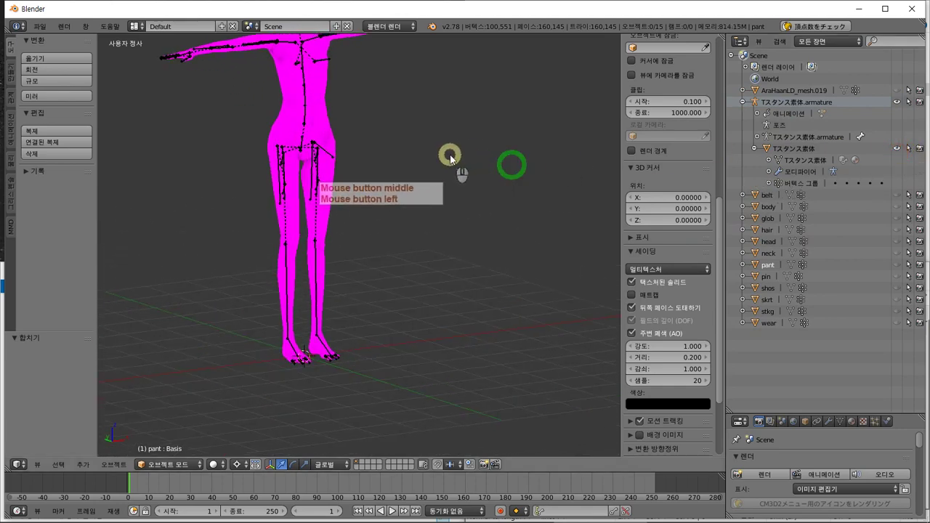
{"action": "middle_click_drag", "start_coordinate": [385, 128], "coordinate": [408, 184], "text": "shift"}
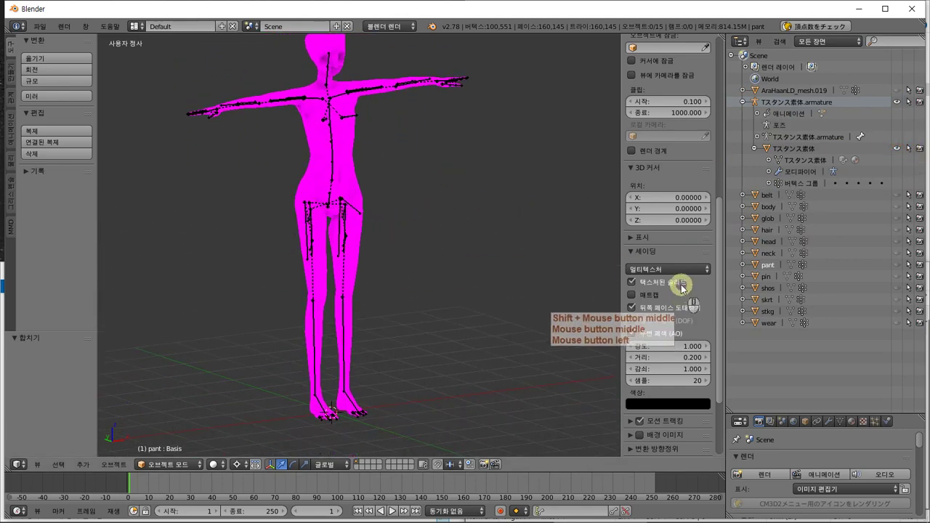
{"action": "left_click", "coordinate": [682, 287]}
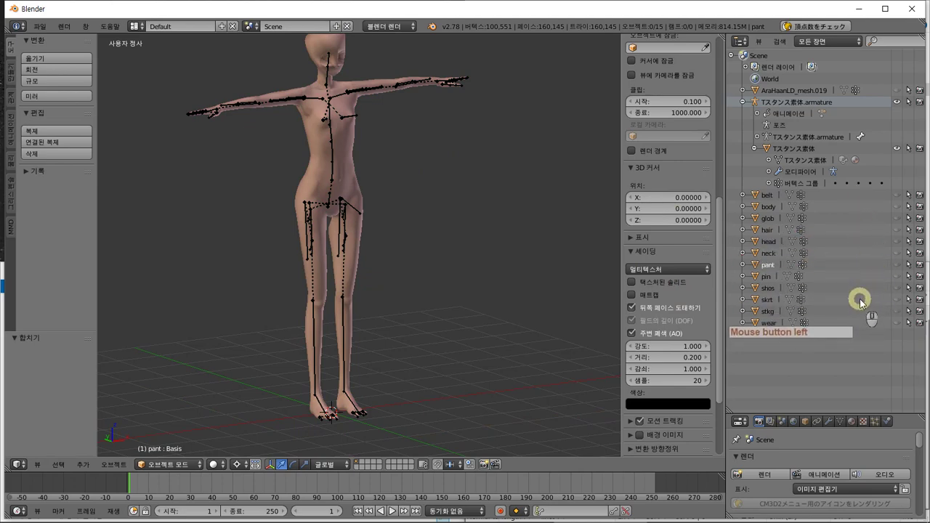
- Show the wear clothing together with the reference body and select it at the upper torso
{"action": "left_click", "coordinate": [899, 322]}
{"action": "middle_click_drag", "start_coordinate": [450, 232], "coordinate": [356, 210]}
{"action": "scroll", "coordinate": [358, 209], "scroll_direction": "up", "scroll_amount": 6}
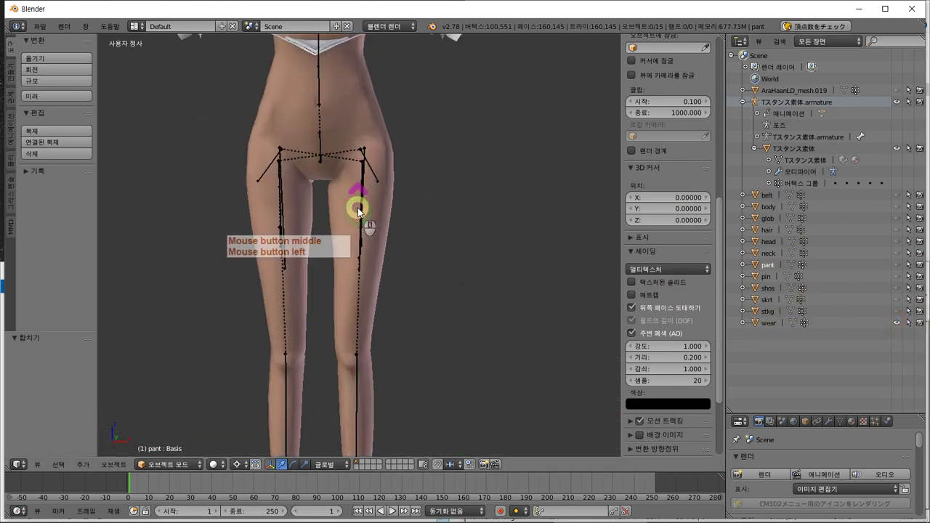
{"action": "middle_click_drag", "start_coordinate": [379, 114], "coordinate": [429, 380], "text": "shift"}
{"action": "scroll", "coordinate": [421, 407], "scroll_direction": "up", "scroll_amount": 3}
{"action": "right_click", "coordinate": [485, 259]}
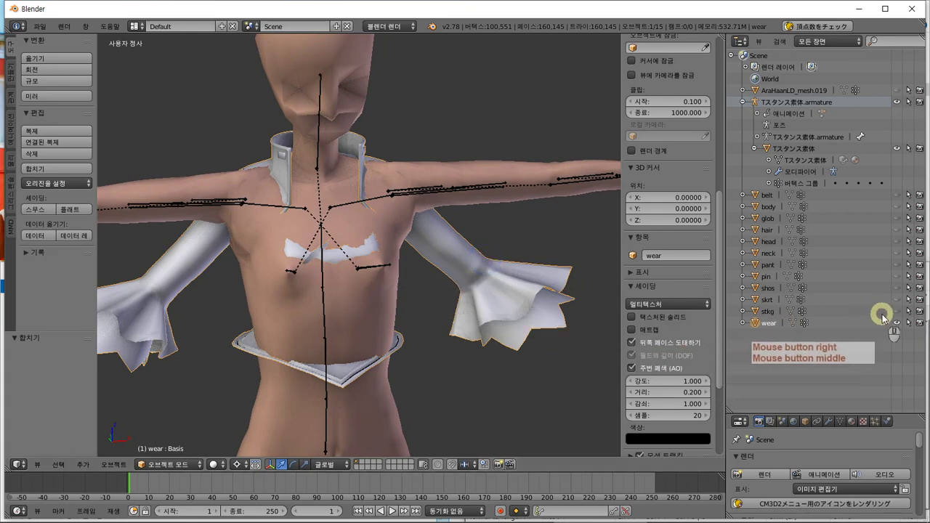
- Open the wear mesh in Edit Mode and view the figure from the side
{"action": "key", "text": "Tab"}
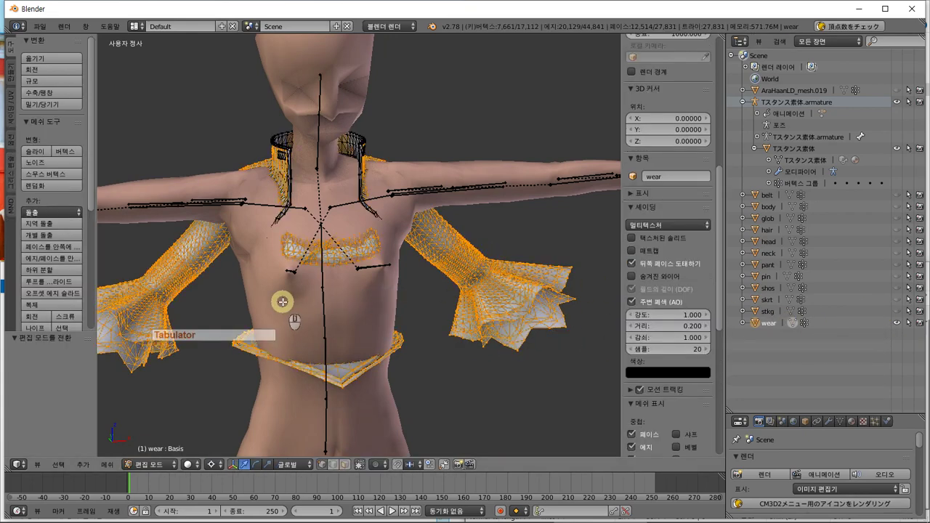
{"action": "scroll", "coordinate": [282, 302], "scroll_direction": "down", "scroll_amount": 2}
{"action": "middle_click_drag", "start_coordinate": [282, 301], "coordinate": [172, 307]}
{"action": "key", "text": "Tab"}
{"action": "left_click", "coordinate": [166, 309]}
{"action": "key", "text": "Tab"}
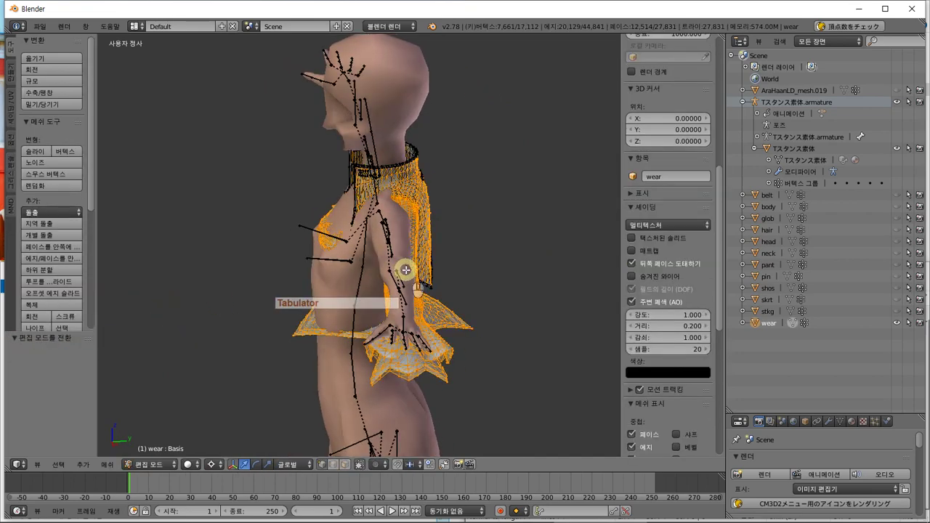
{"action": "middle_click_drag", "start_coordinate": [401, 271], "coordinate": [501, 316]}
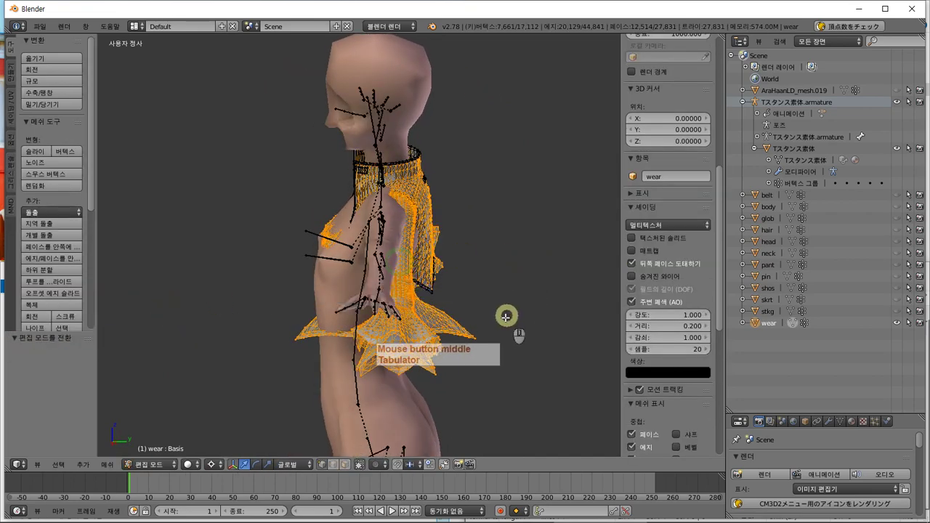
{"action": "left_click", "coordinate": [280, 273]}
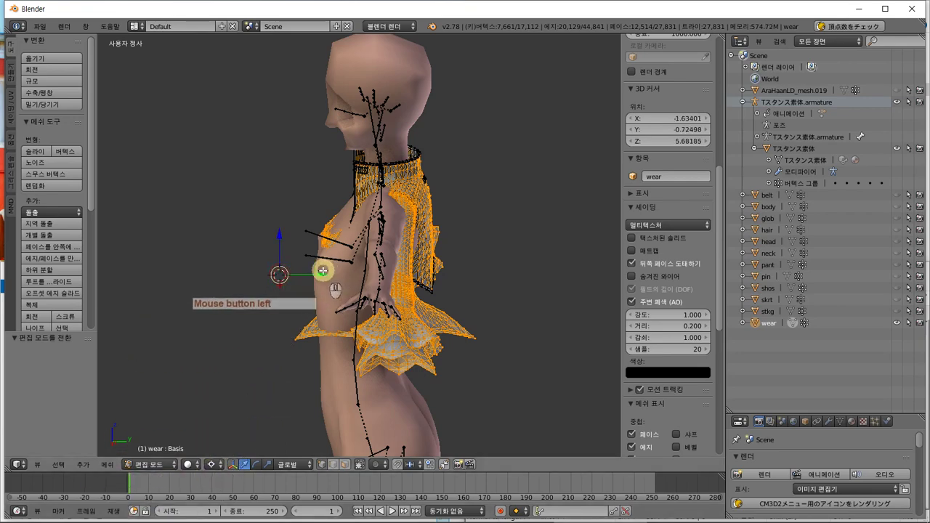
{"action": "left_click_drag", "start_coordinate": [320, 275], "coordinate": [404, 262]}
{"action": "key", "text": "ctrl+z"}
- Select all of the wear geometry and move it about 0.917 forward along the negative Y axis
{"action": "key", "text": "a"}
{"action": "key", "text": "a"}
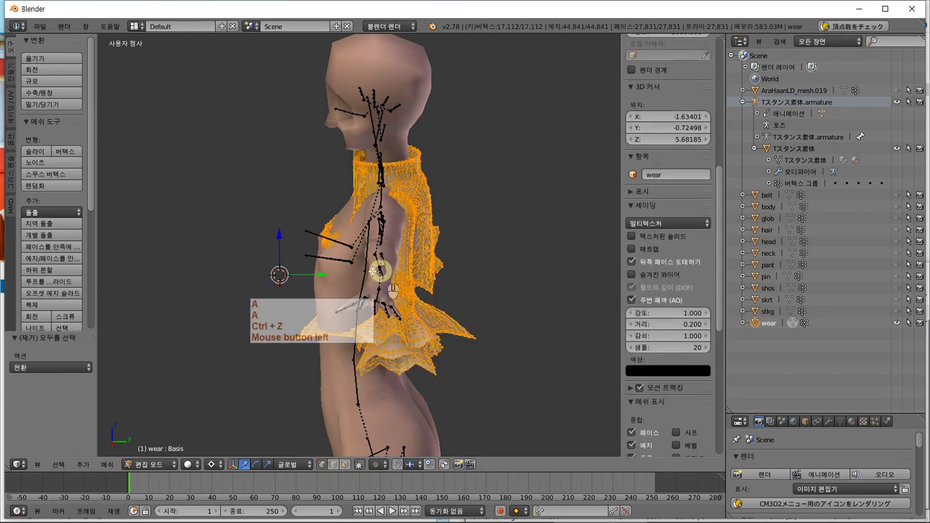
{"action": "left_click_drag", "start_coordinate": [308, 270], "coordinate": [232, 252]}
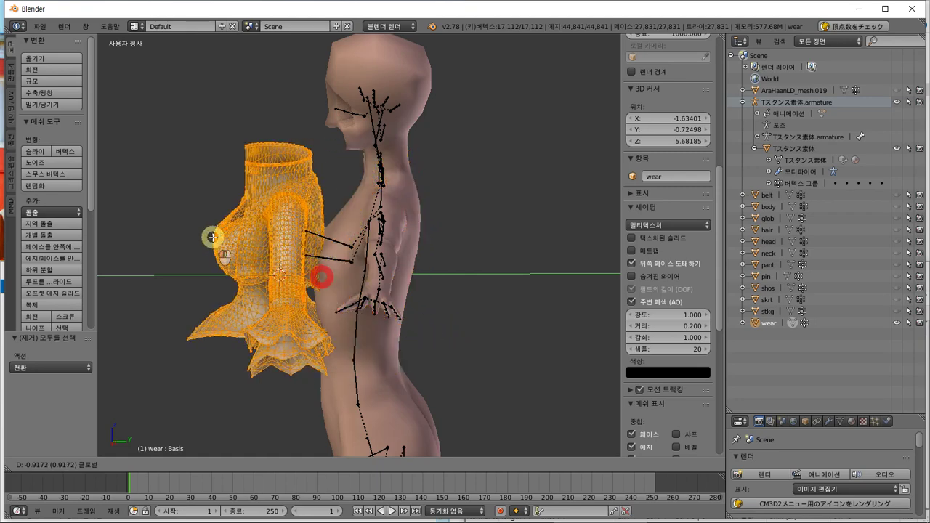
{"action": "left_click", "coordinate": [218, 236]}
- Snap the 3D cursor to the centre in front view and set its Z location to 6.54 as the scaling pivot
{"action": "middle_click_drag", "start_coordinate": [276, 247], "coordinate": [438, 250]}
{"action": "scroll", "coordinate": [322, 249], "scroll_direction": "up", "scroll_amount": 5}
{"action": "key", "text": "KP_1"}
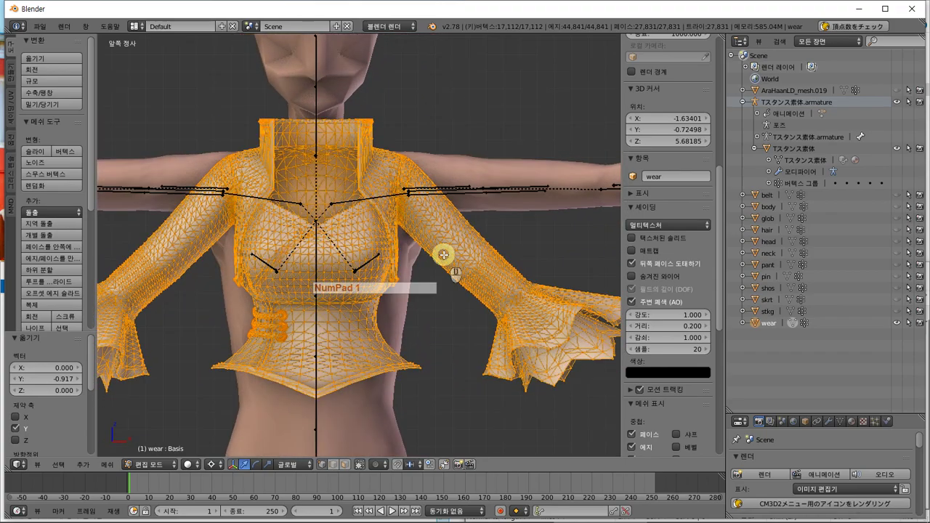
{"action": "key", "text": "s"}
{"action": "left_click", "coordinate": [443, 256]}
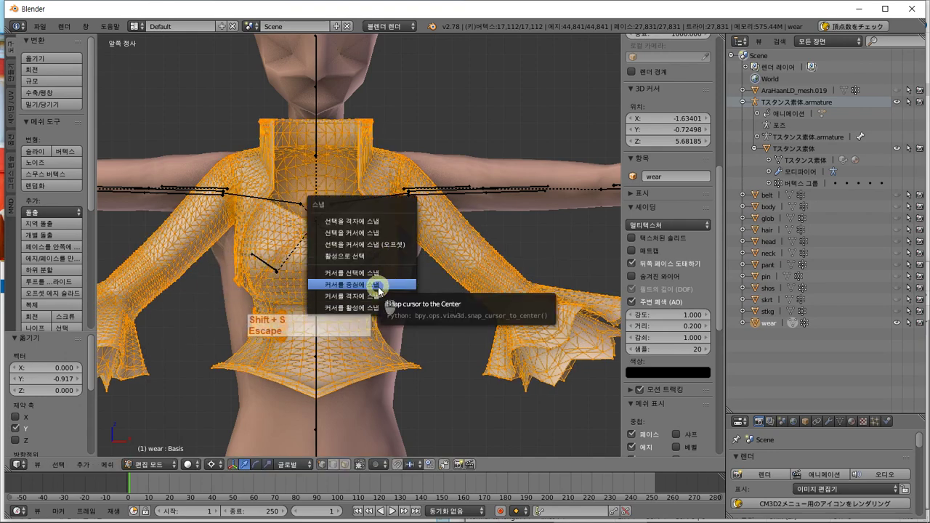
{"action": "left_click", "coordinate": [374, 286]}
{"action": "scroll", "coordinate": [675, 212], "scroll_direction": "up", "scroll_amount": 4}
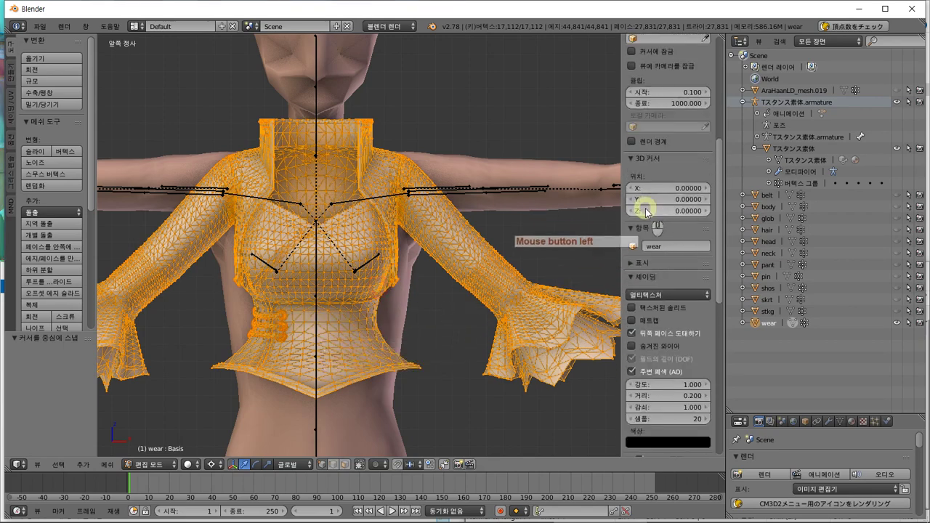
{"action": "left_click_drag", "start_coordinate": [643, 210], "coordinate": [763, 203]}
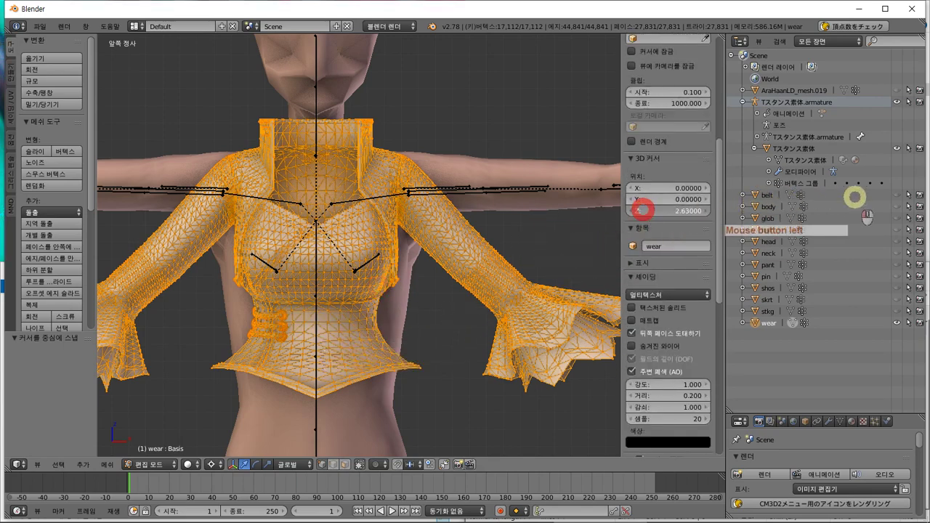
{"action": "left_click_drag", "start_coordinate": [855, 197], "coordinate": [250, 174]}
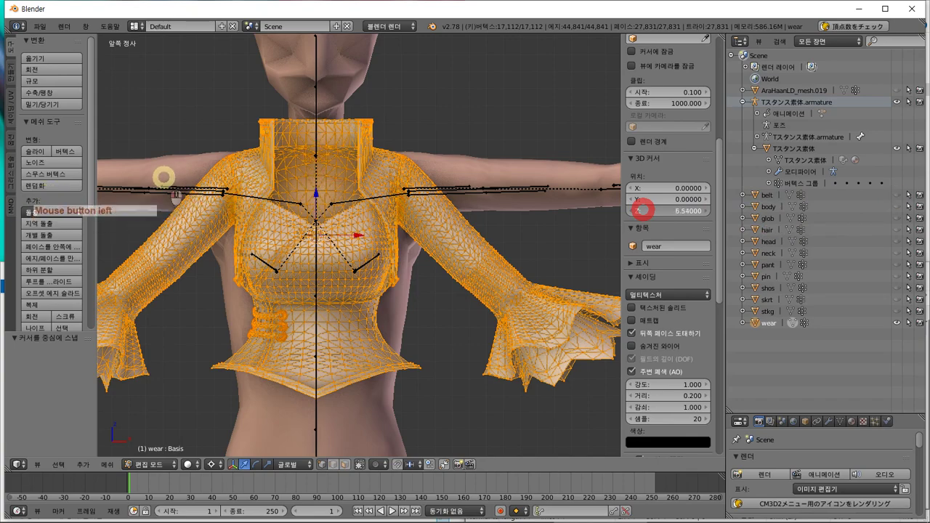
{"action": "left_click_drag", "start_coordinate": [164, 177], "coordinate": [164, 176]}
- Scale the wear geometry up around the cursor, then move it about 1.067 back along Y and 0.248 down
{"action": "key", "text": "s"}
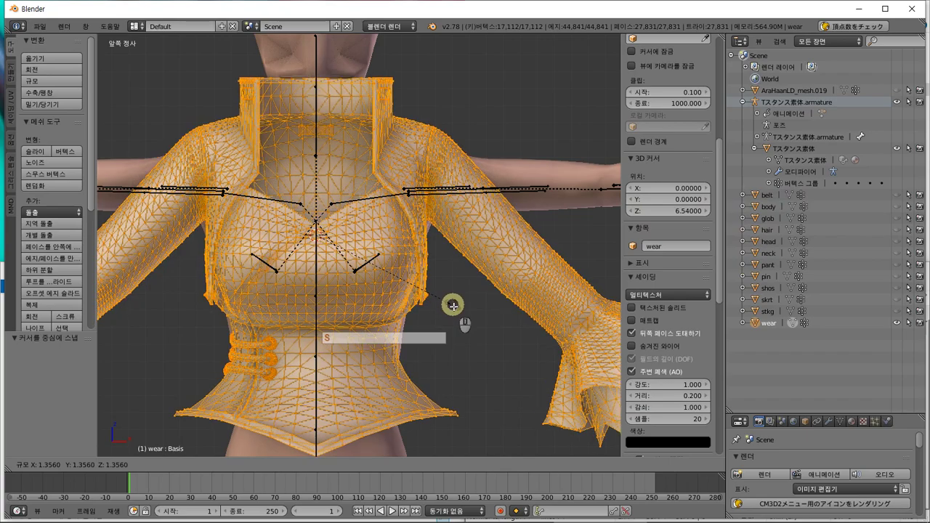
{"action": "left_click", "coordinate": [466, 312]}
{"action": "middle_click_drag", "start_coordinate": [461, 317], "coordinate": [513, 290]}
{"action": "left_click_drag", "start_coordinate": [318, 240], "coordinate": [213, 231]}
{"action": "left_click_drag", "start_coordinate": [355, 197], "coordinate": [355, 197]}
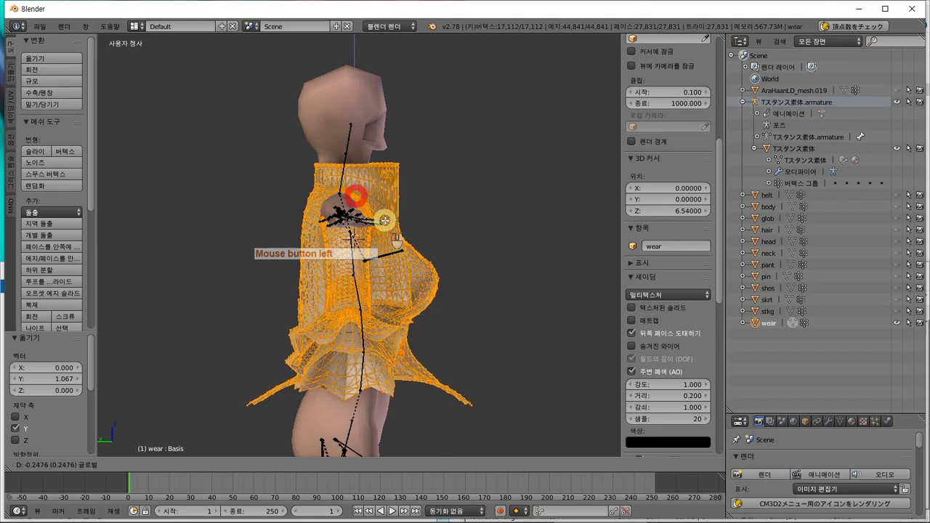
{"action": "left_click_drag", "start_coordinate": [385, 219], "coordinate": [384, 219]}
- Scale the wear geometry by about 0.801 and raise it about 0.205 along Z
{"action": "middle_click_drag", "start_coordinate": [505, 218], "coordinate": [427, 220]}
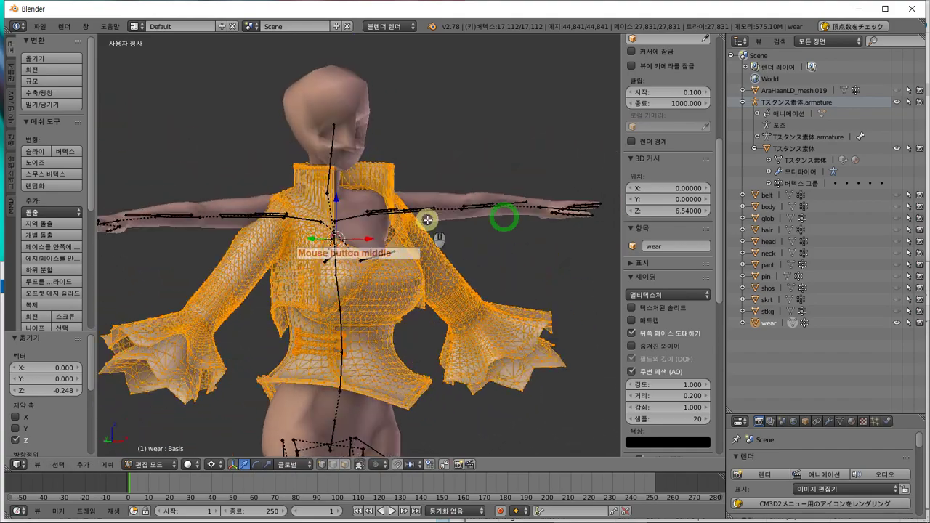
{"action": "scroll", "coordinate": [427, 219], "scroll_direction": "up", "scroll_amount": 3}
{"action": "key", "text": "s"}
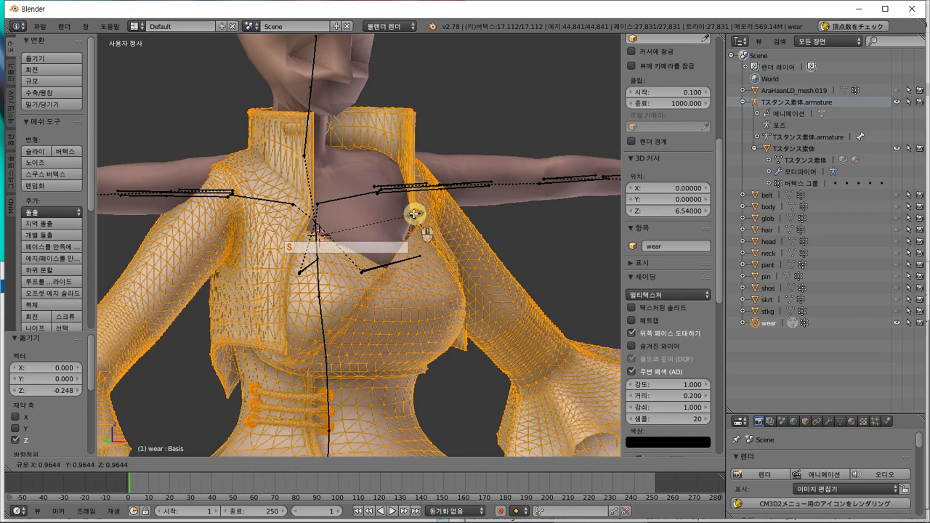
{"action": "left_click", "coordinate": [400, 230]}
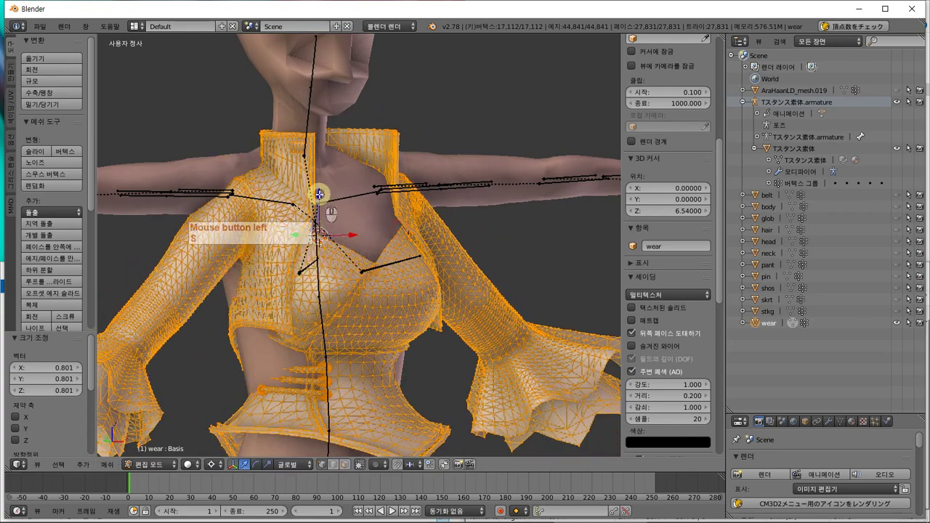
{"action": "left_click_drag", "start_coordinate": [319, 195], "coordinate": [332, 156]}
- Scale the wear geometry by about 0.966 and lower it about 0.014 along Z
{"action": "middle_click_drag", "start_coordinate": [374, 182], "coordinate": [325, 184]}
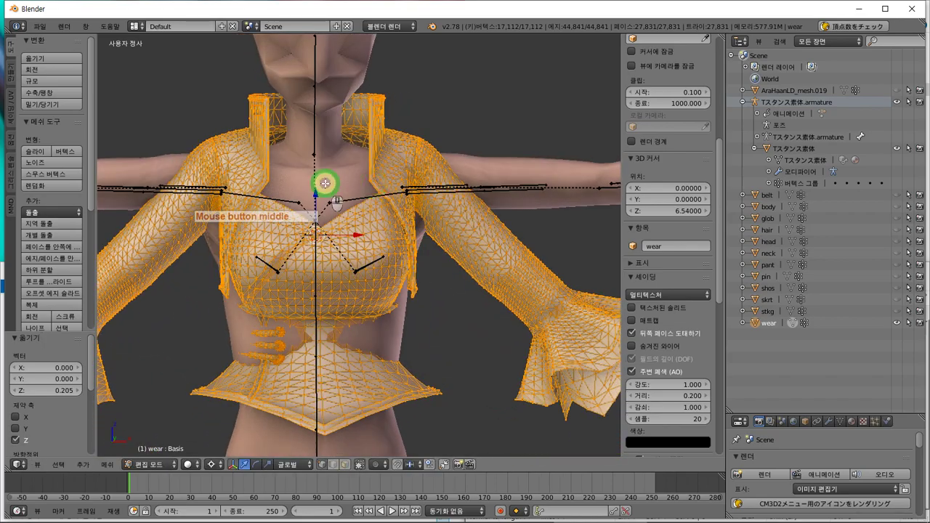
{"action": "key", "text": "s"}
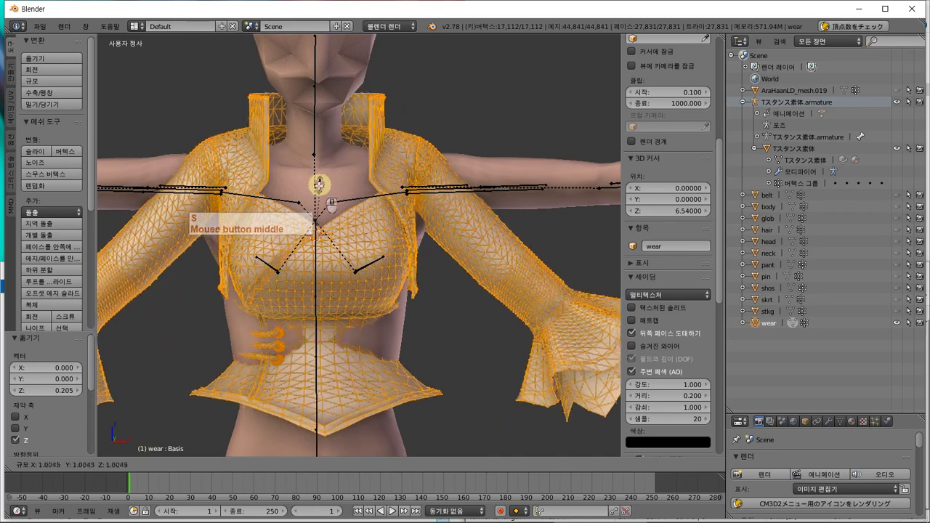
{"action": "left_click", "coordinate": [317, 191]}
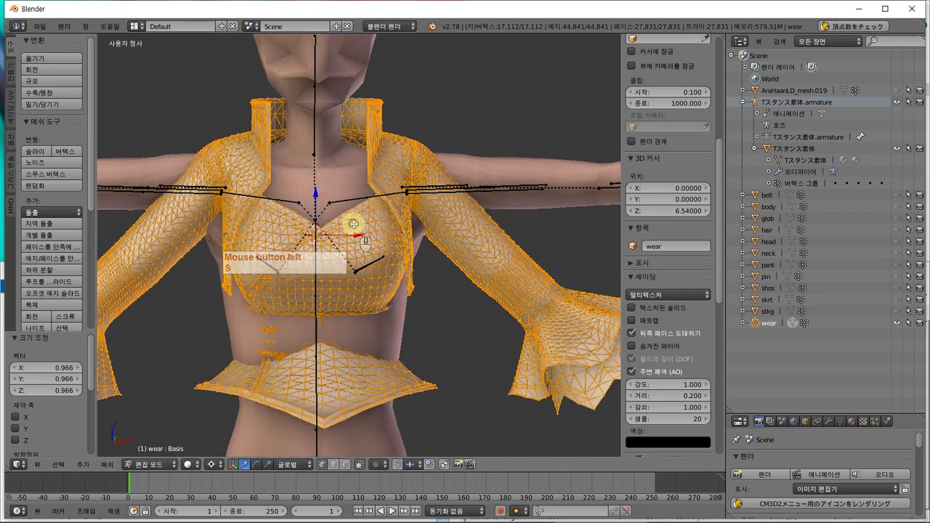
{"action": "left_click_drag", "start_coordinate": [317, 194], "coordinate": [316, 196]}
- Shift the wear geometry about 0.241 back along Y, 0.048 down, and 0.126 forward to seat it on the torso
{"action": "middle_click_drag", "start_coordinate": [315, 196], "coordinate": [381, 224]}
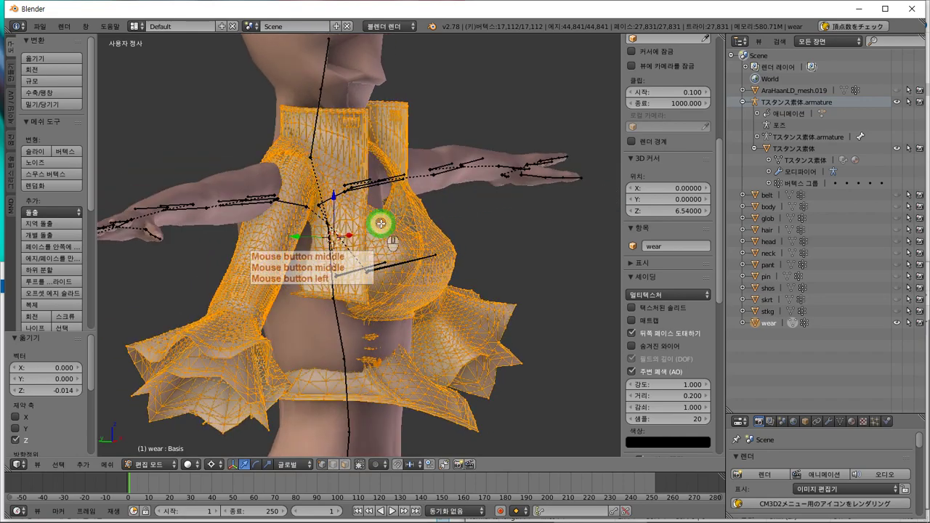
{"action": "left_click_drag", "start_coordinate": [296, 235], "coordinate": [256, 217]}
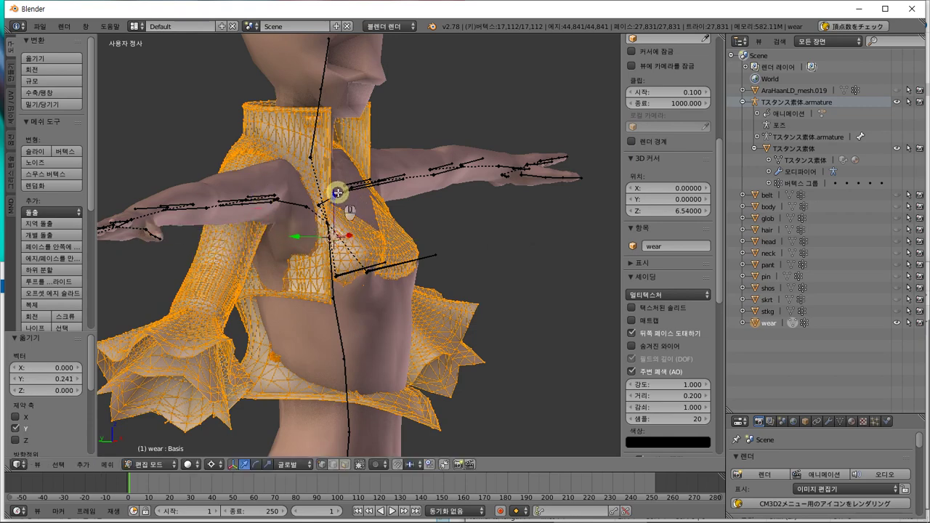
{"action": "left_click_drag", "start_coordinate": [338, 192], "coordinate": [331, 203]}
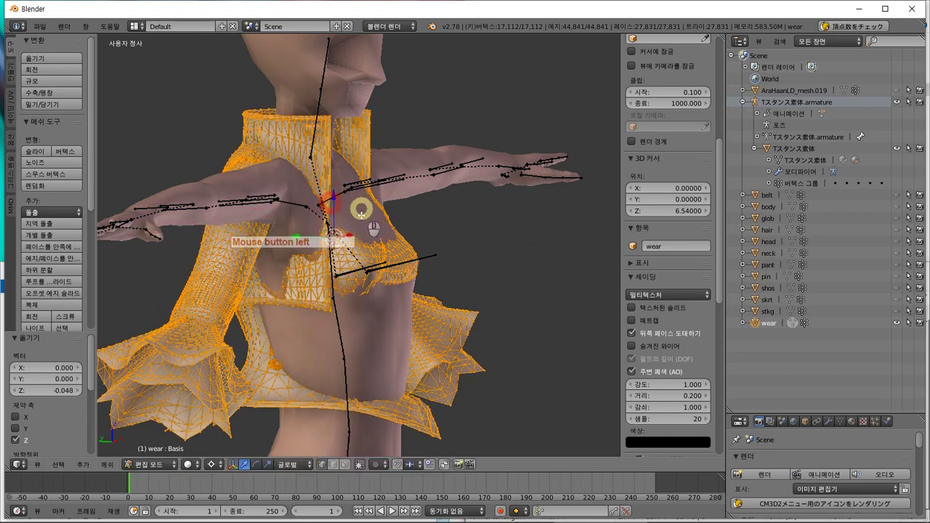
{"action": "left_click_drag", "start_coordinate": [351, 235], "coordinate": [379, 236]}
{"action": "key", "text": "ctrl+z"}
{"action": "left_click_drag", "start_coordinate": [299, 236], "coordinate": [320, 236]}
- Widen the wear geometry by a factor of about 1.26 along X, check the fit, and return to Object Mode
{"action": "middle_click_drag", "start_coordinate": [338, 246], "coordinate": [504, 243]}
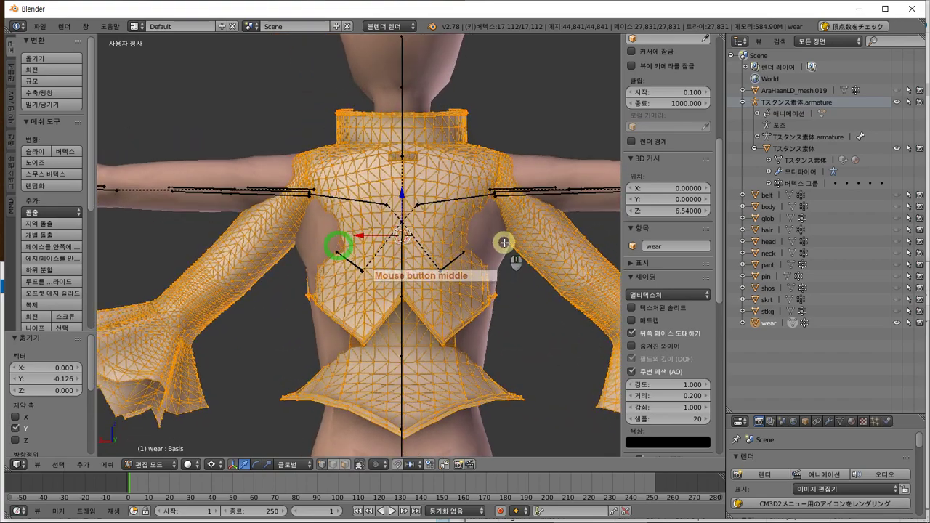
{"action": "scroll", "coordinate": [504, 243], "scroll_direction": "up", "scroll_amount": 1}
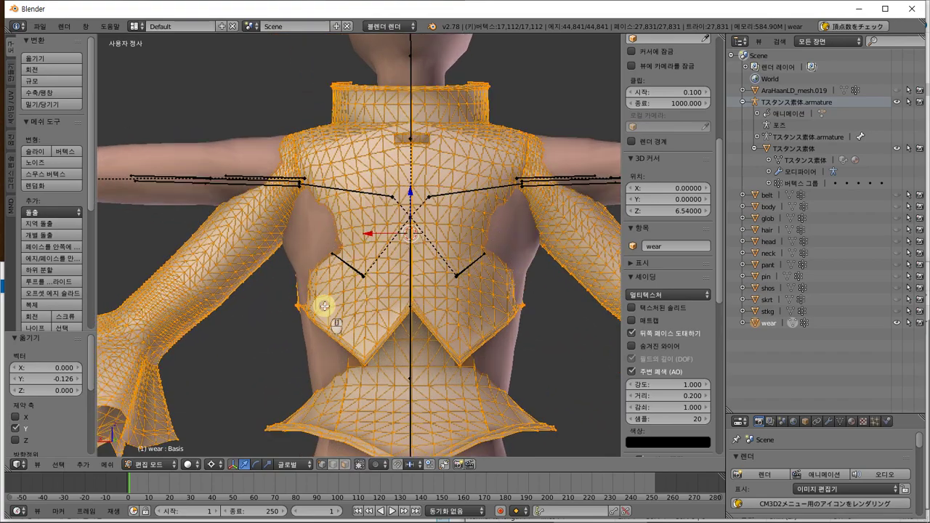
{"action": "scroll", "coordinate": [324, 306], "scroll_direction": "down", "scroll_amount": 1}
{"action": "key", "text": "s"}
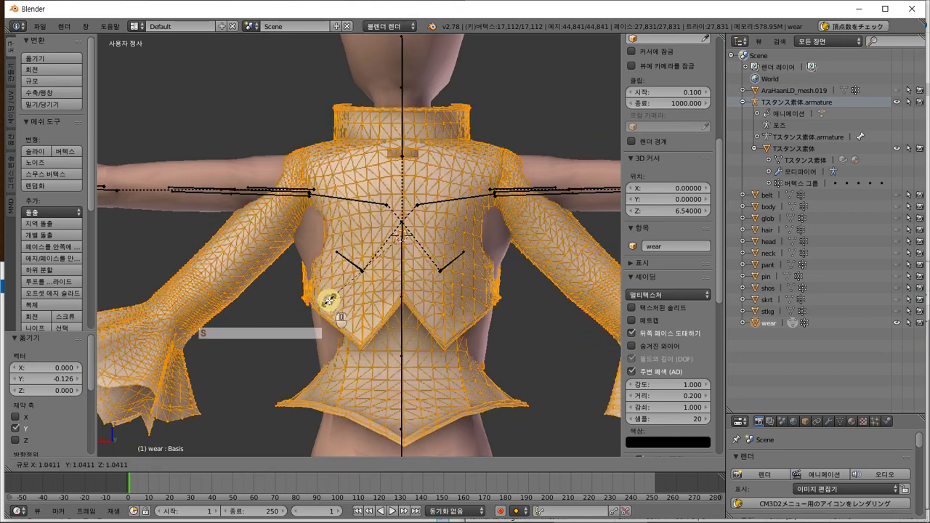
{"action": "key", "text": "x"}
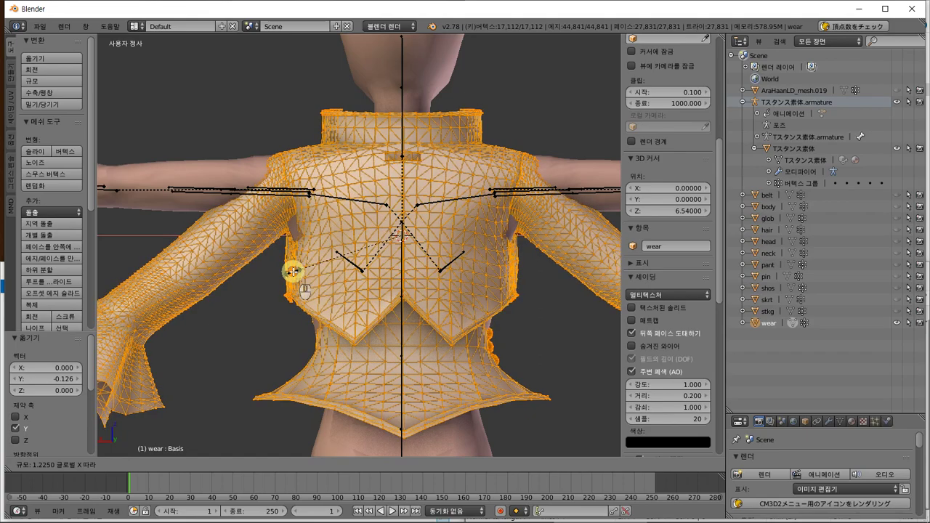
{"action": "left_click", "coordinate": [290, 272]}
{"action": "middle_click_drag", "start_coordinate": [291, 268], "coordinate": [122, 298]}
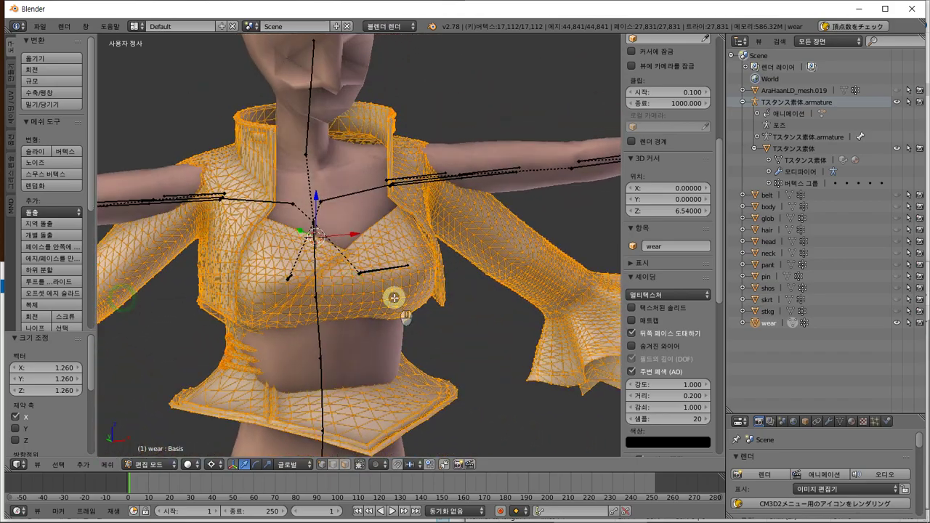
{"action": "scroll", "coordinate": [393, 298], "scroll_direction": "down", "scroll_amount": 2}
{"action": "middle_click_drag", "start_coordinate": [399, 297], "coordinate": [367, 255], "text": "shift"}
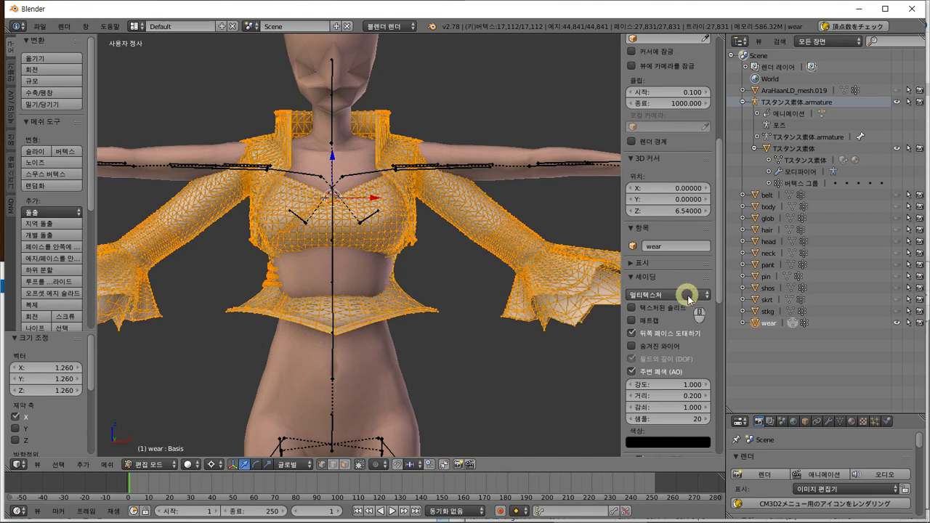
{"action": "key", "text": "Tab"}
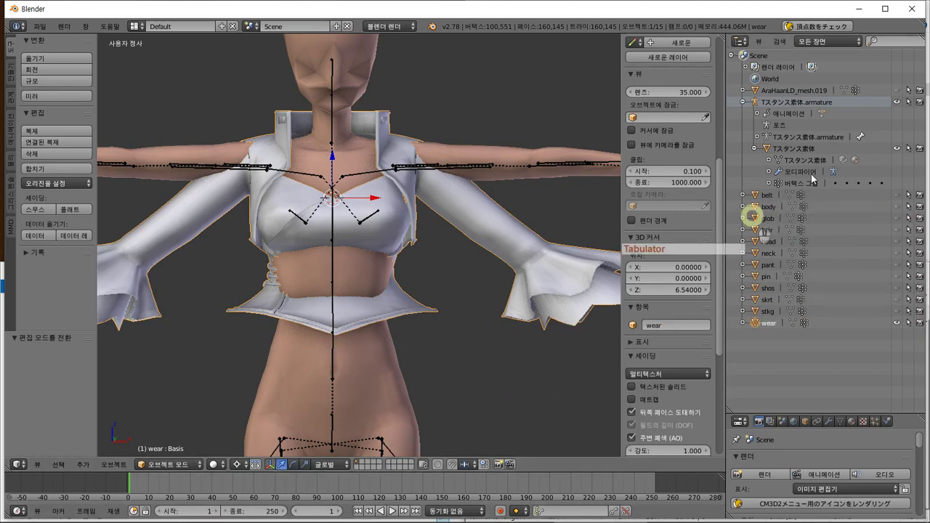
- Hide the Tスタンス素体.armature object and toggle the Tスタンス素体 mesh off and on to compare it with the wear clothing
{"action": "left_click", "coordinate": [897, 102]}
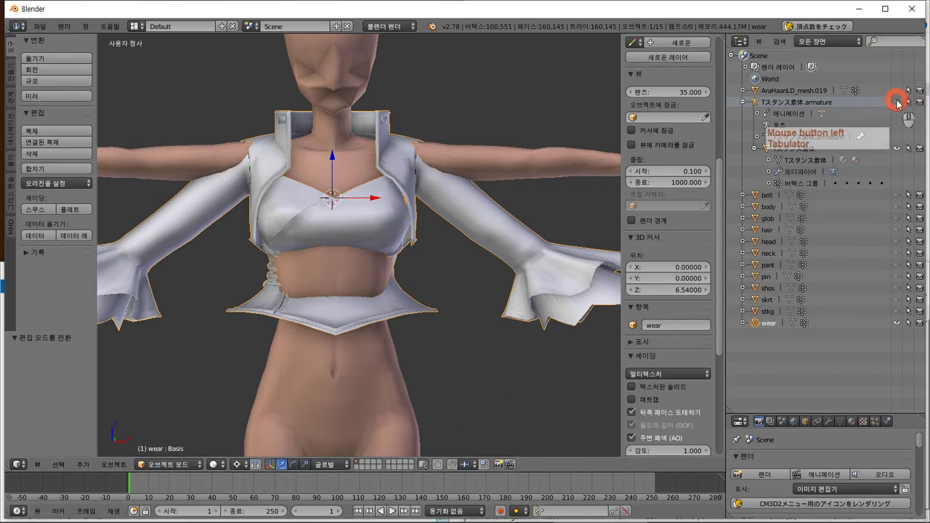
{"action": "left_click", "coordinate": [896, 103]}
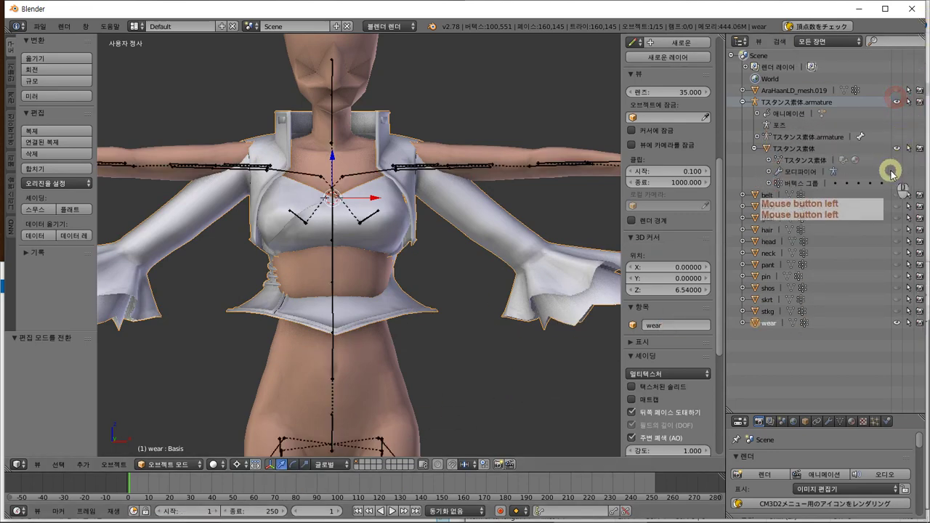
{"action": "left_click", "coordinate": [896, 104]}
{"action": "left_click", "coordinate": [897, 149]}
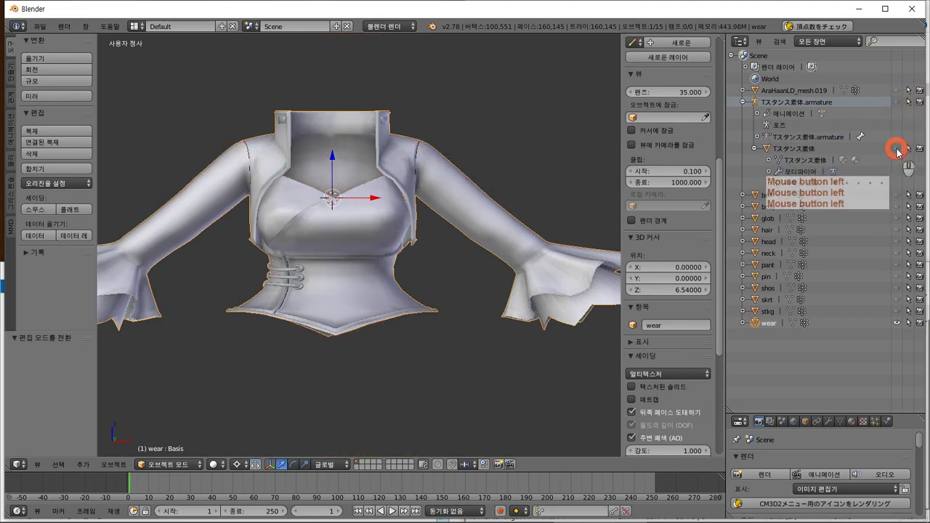
{"action": "left_click", "coordinate": [897, 149]}
{"action": "left_click", "coordinate": [897, 149]}
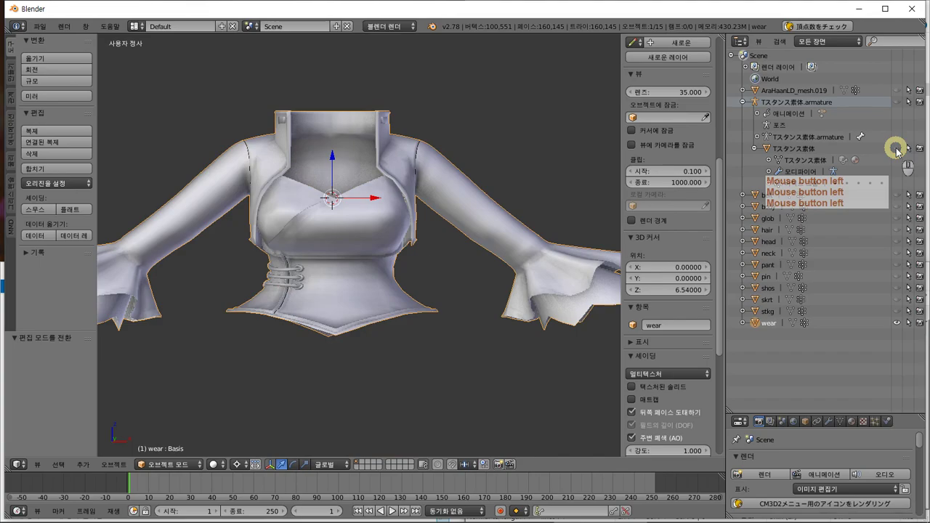
{"action": "left_click", "coordinate": [898, 149]}
- Enter Edit Mode on the wear mesh with nothing selected and disable limiting selection to visible geometry, using the front view
{"action": "key", "text": "Tab"}
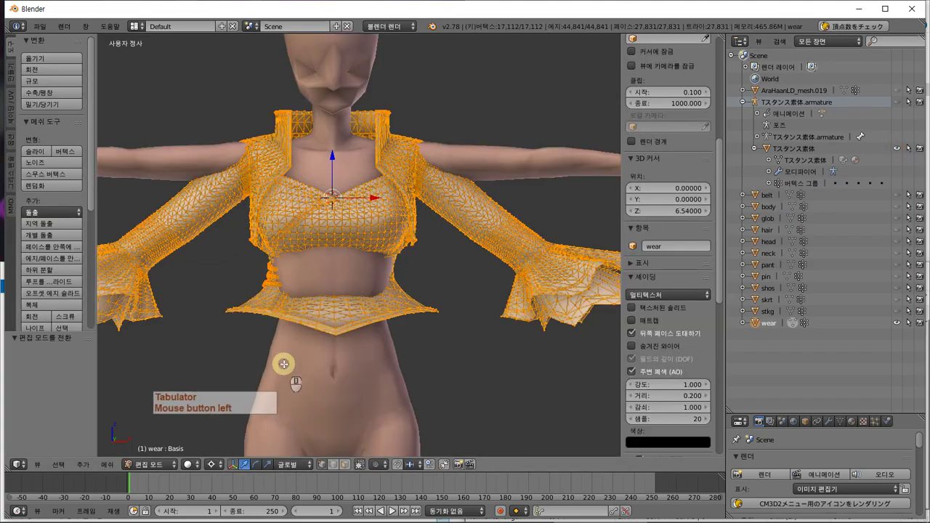
{"action": "middle_click_drag", "start_coordinate": [283, 363], "coordinate": [369, 363]}
{"action": "key", "text": "a"}
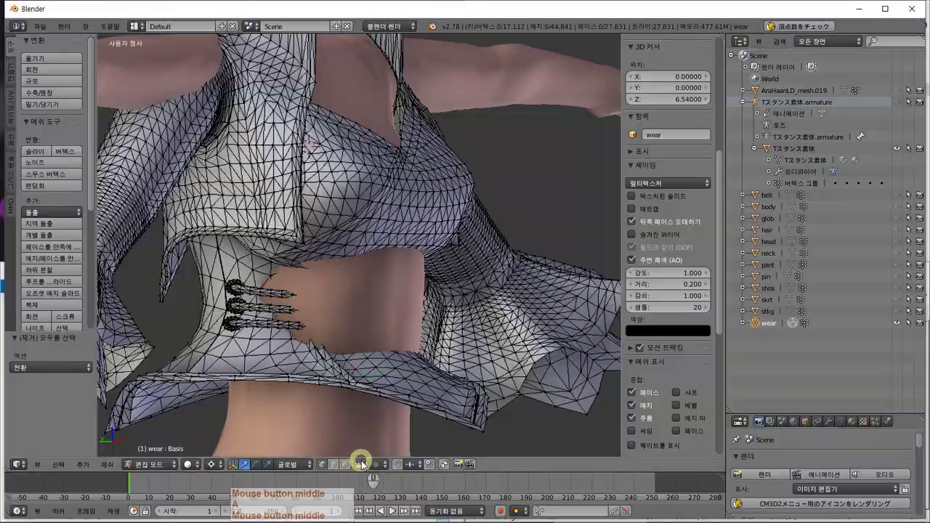
{"action": "left_click", "coordinate": [361, 465]}
{"action": "middle_click_drag", "start_coordinate": [361, 399], "coordinate": [303, 402]}
{"action": "key", "text": "KP_1"}
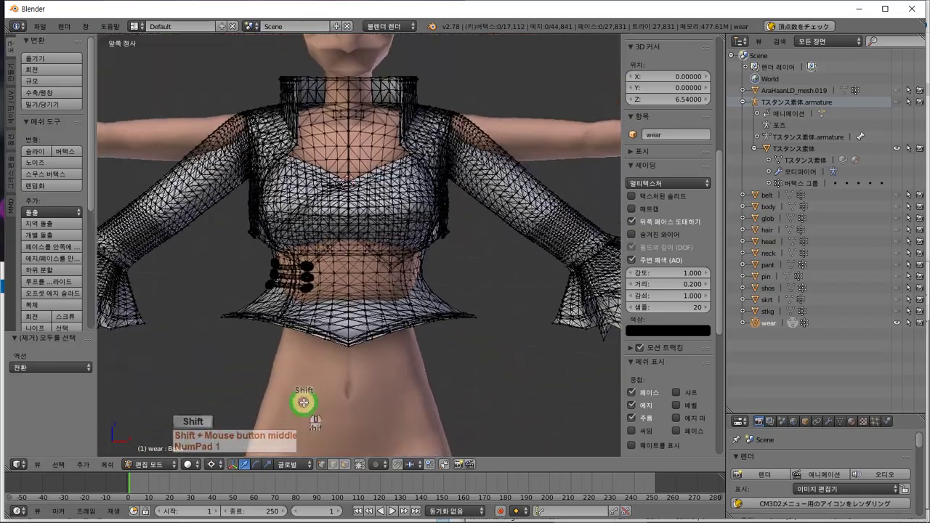
- Examine how the wear mesh sits against the body around the chest, waist, shoulders and sleeves
{"action": "scroll", "coordinate": [306, 392], "scroll_direction": "up", "scroll_amount": 4}
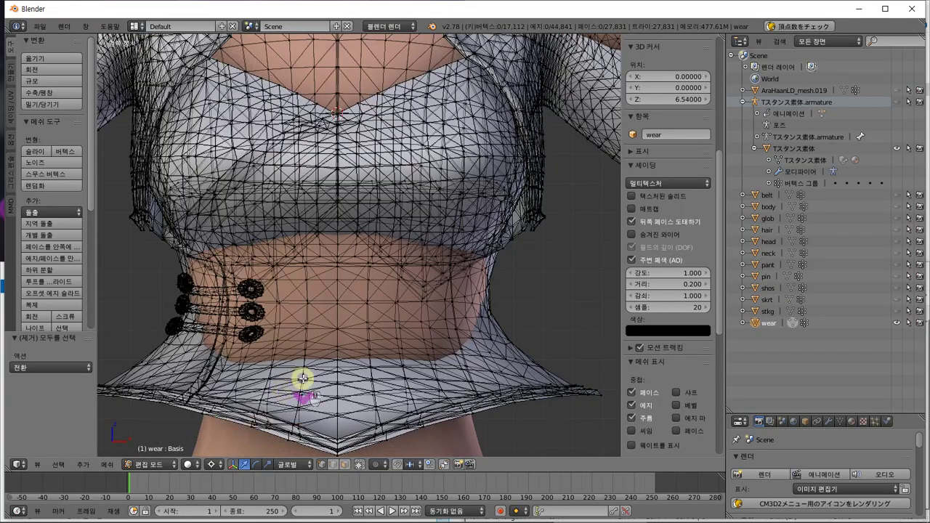
{"action": "scroll", "coordinate": [302, 378], "scroll_direction": "down", "scroll_amount": 3}
{"action": "mouse_move", "coordinate": [301, 382]}
{"action": "middle_mouse_down"}
{"action": "mouse_move", "coordinate": [531, 382]}
{"action": "mouse_move", "coordinate": [527, 391]}
{"action": "mouse_move", "coordinate": [507, 388]}
{"action": "mouse_move", "coordinate": [530, 380]}
{"action": "mouse_move", "coordinate": [446, 380]}
{"action": "mouse_move", "coordinate": [431, 395]}
{"action": "mouse_move", "coordinate": [386, 380]}
{"action": "mouse_move", "coordinate": [314, 388]}
{"action": "middle_mouse_up"}
{"action": "scroll", "coordinate": [315, 389], "scroll_direction": "down", "scroll_amount": 3}
{"action": "scroll", "coordinate": [315, 389], "scroll_direction": "up", "scroll_amount": 4}
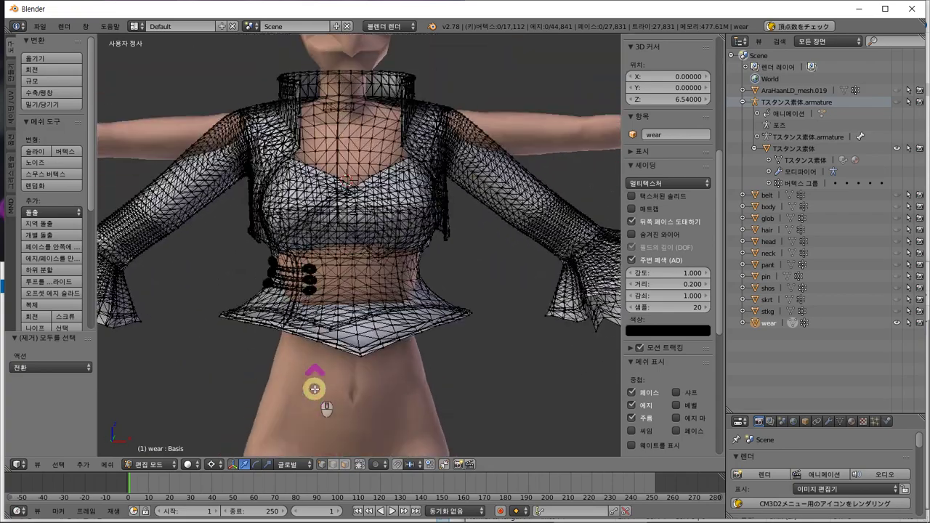
{"action": "scroll", "coordinate": [319, 316], "scroll_direction": "down", "scroll_amount": 3}
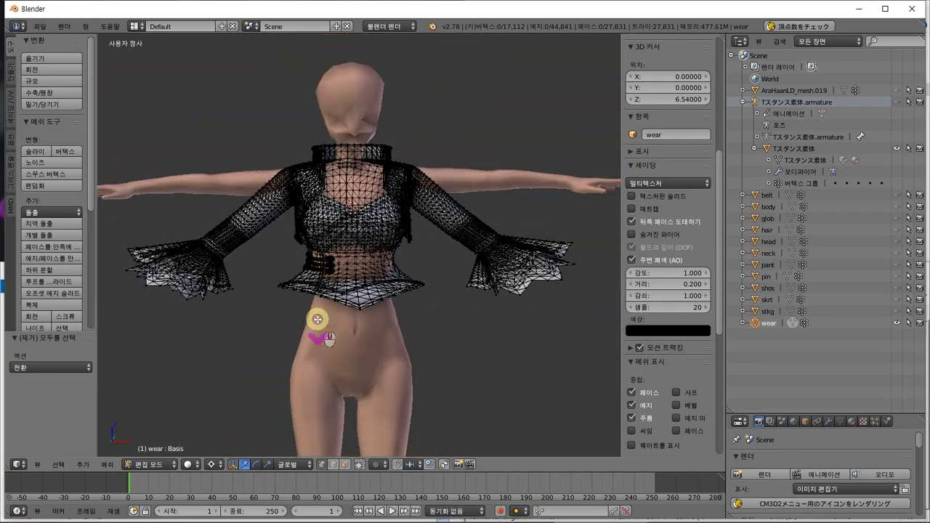
{"action": "scroll", "coordinate": [317, 319], "scroll_direction": "up", "scroll_amount": 2}
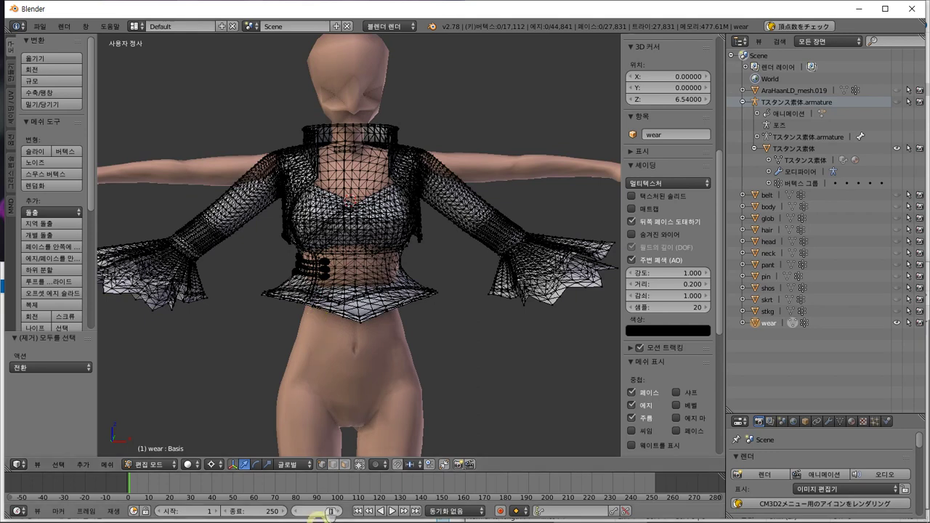
- Switch to Notepad++ and add the lines "음...", "여기서부터가 문제네" and "디자인적 관점으로 맞춰야하는부분이라..." to the new 1 note
{"action": "left_click", "coordinate": [425, 513]}
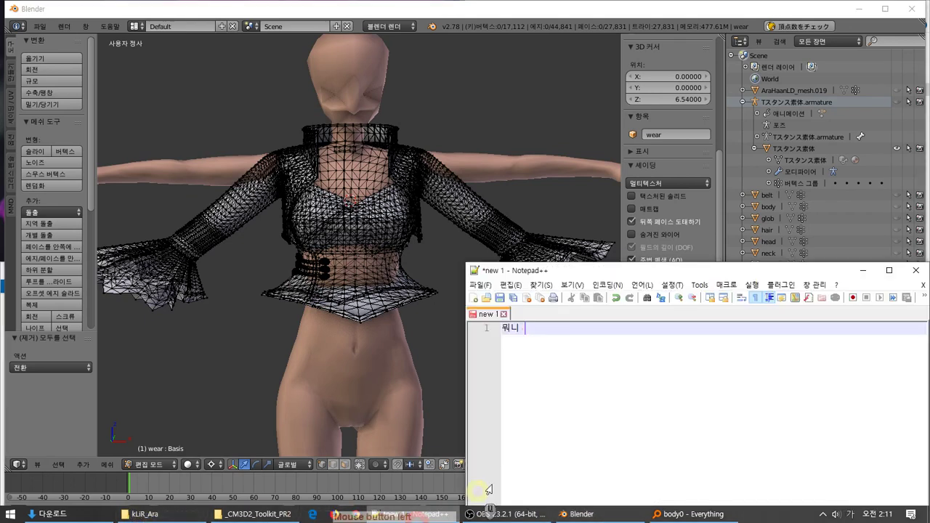
{"action": "left_click", "coordinate": [648, 421]}
{"action": "key", "text": "Return"}
{"action": "type", "text": "ㅇㅡㅁ."}
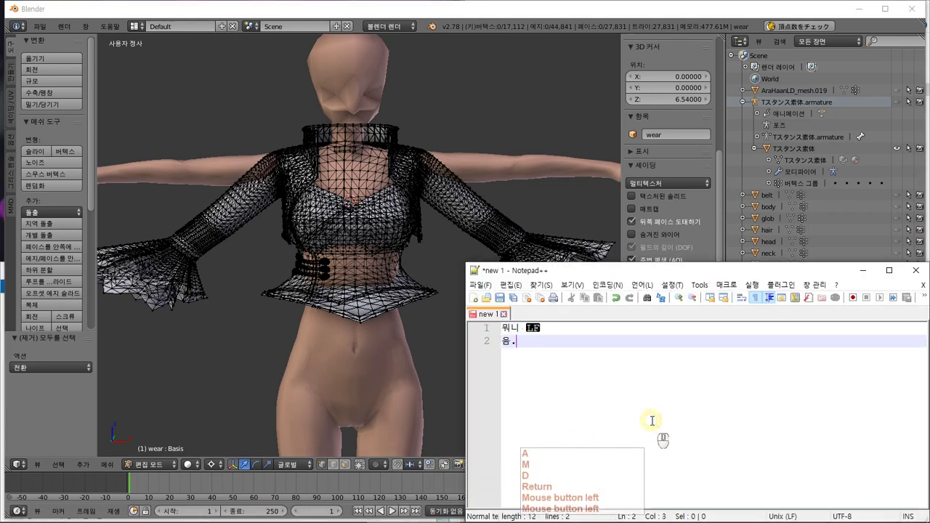
{"action": "type", "text": ".."}
{"action": "key", "text": "Return"}
{"action": "type", "text": "여기서부터"}
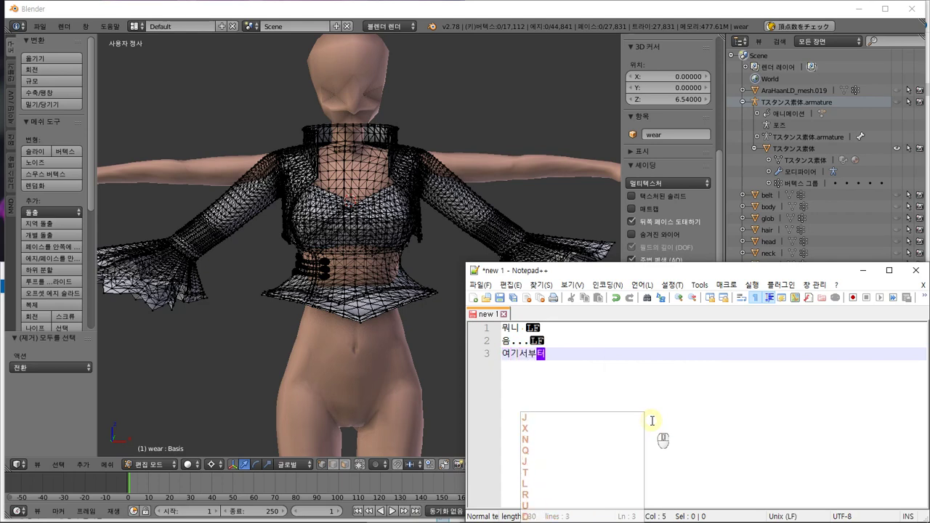
{"action": "type", "text": "가 문제네"}
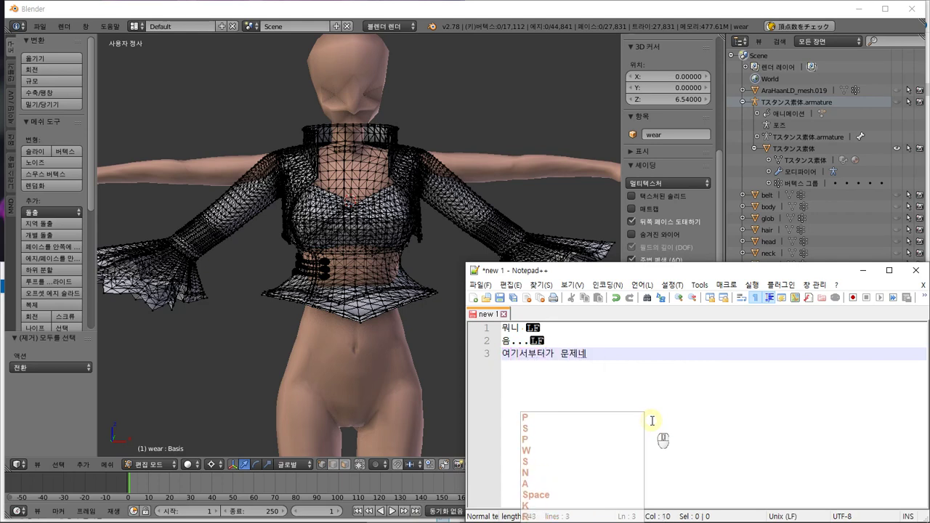
{"action": "key", "text": "Return"}
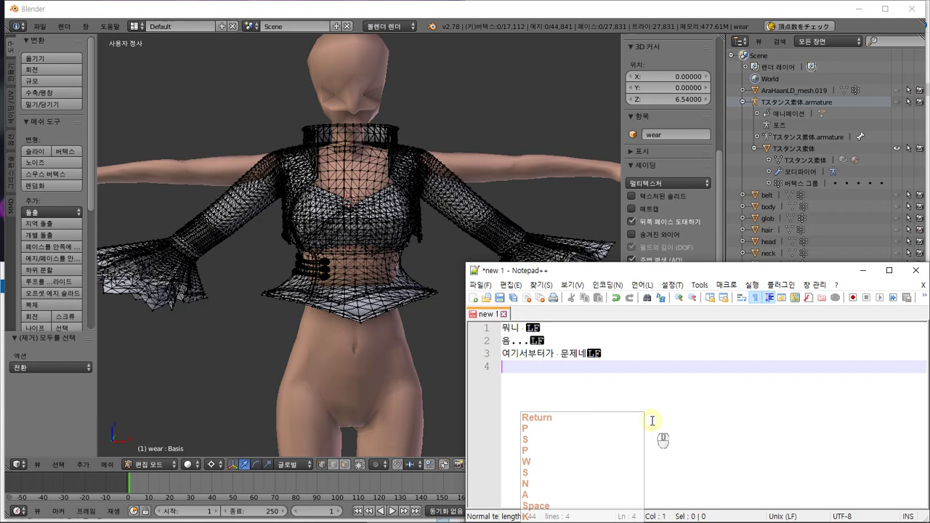
{"action": "type", "text": "디자인"}
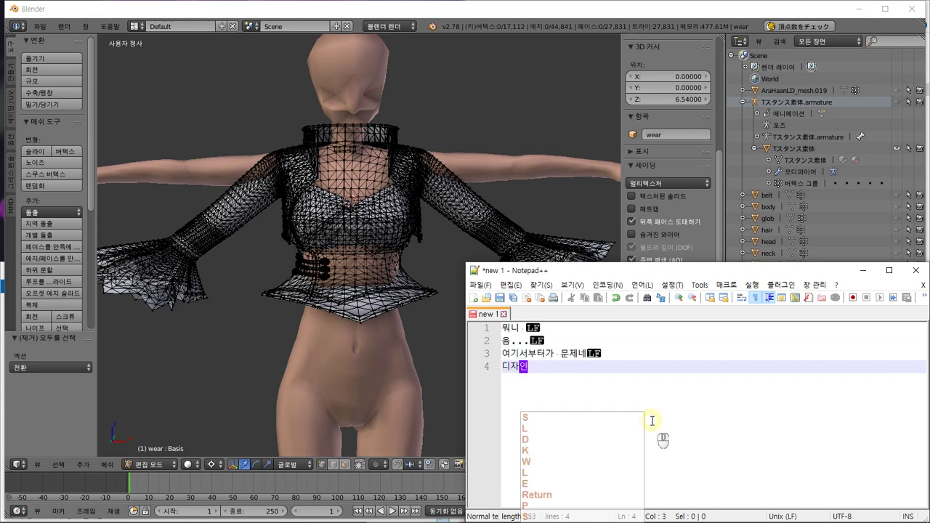
{"action": "type", "text": "적 관점ㅇ"}
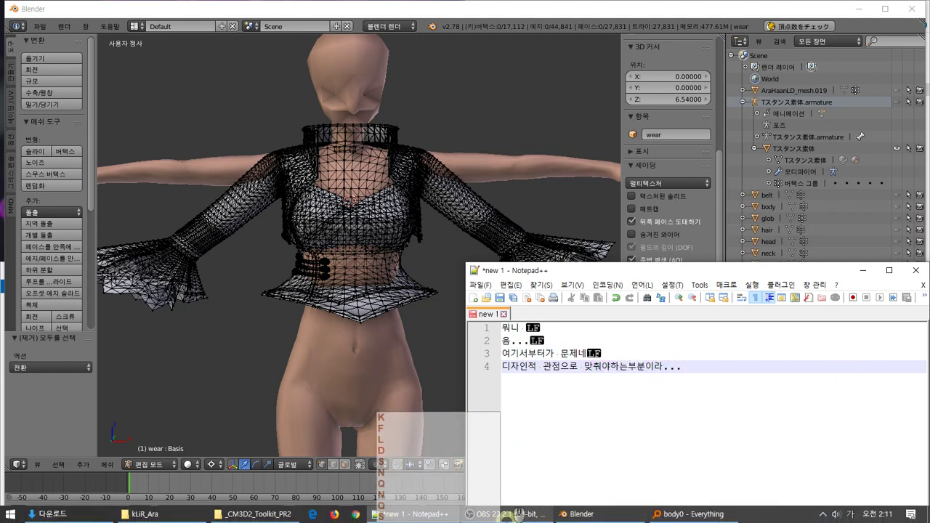
- Switch to the OBS window with the recording controls
{"action": "left_click", "coordinate": [517, 514]}
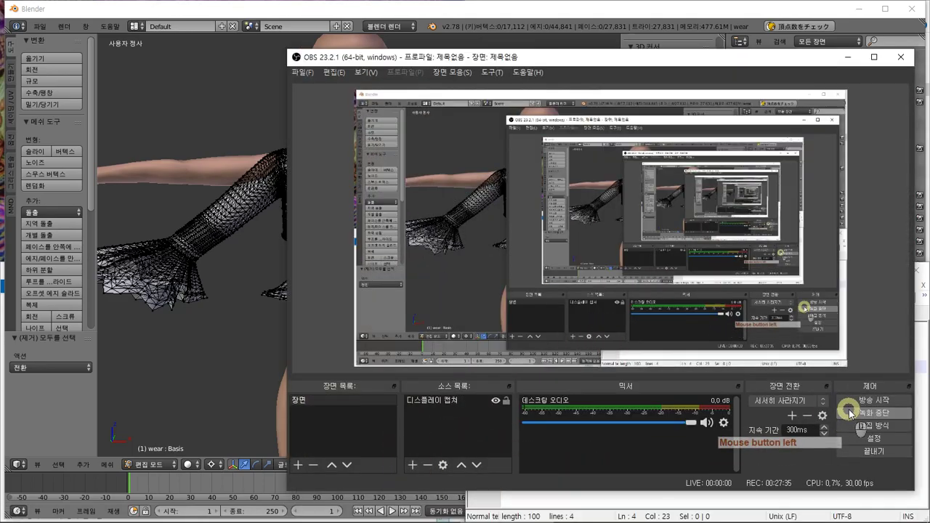